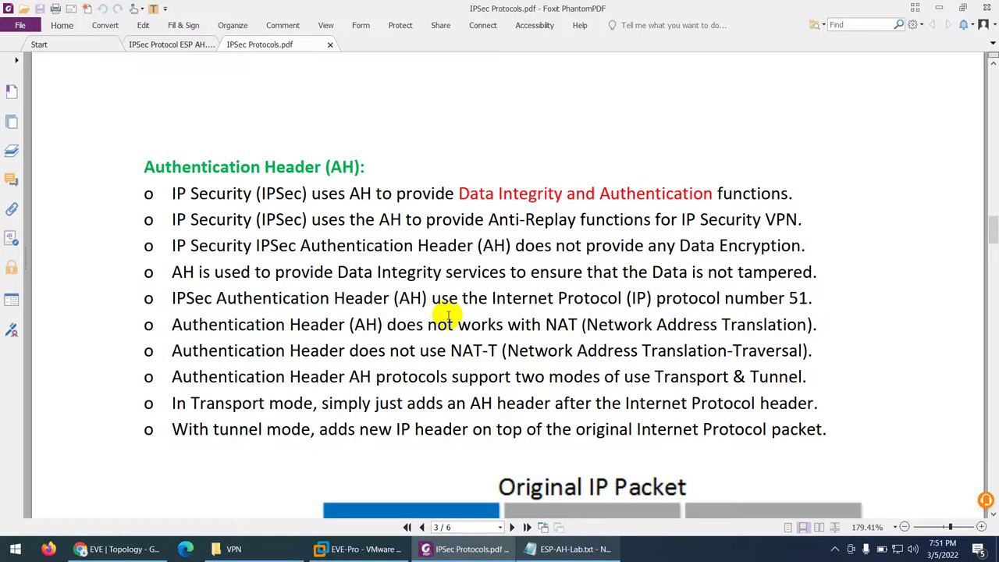
Scroll the IPSec Protocols notes, switch to the ESP/AH lab diagram, and show the EVE topology
scroll(443, 313, "up", 10)
scroll(448, 318, "up", 5)
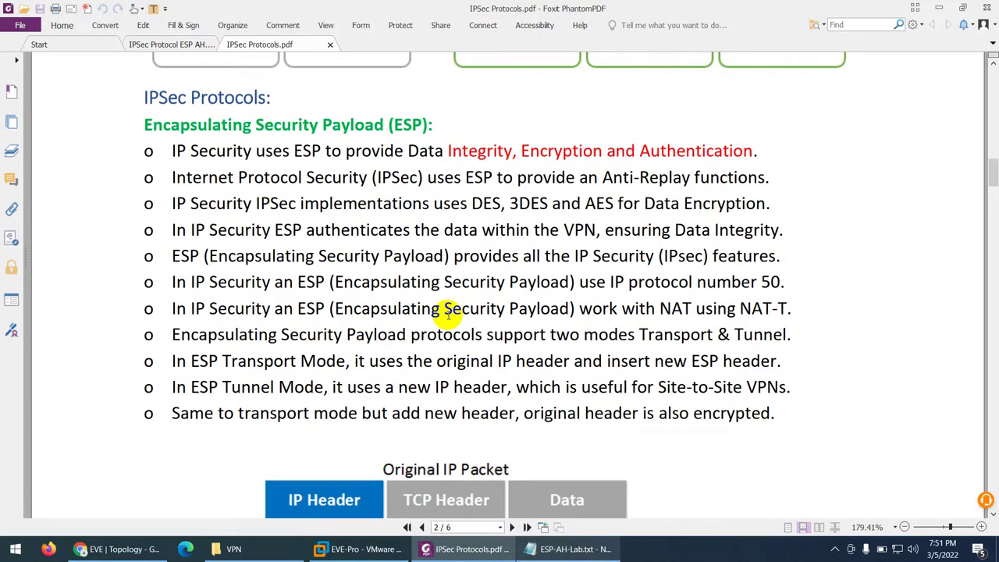
scroll(451, 324, "down", 8)
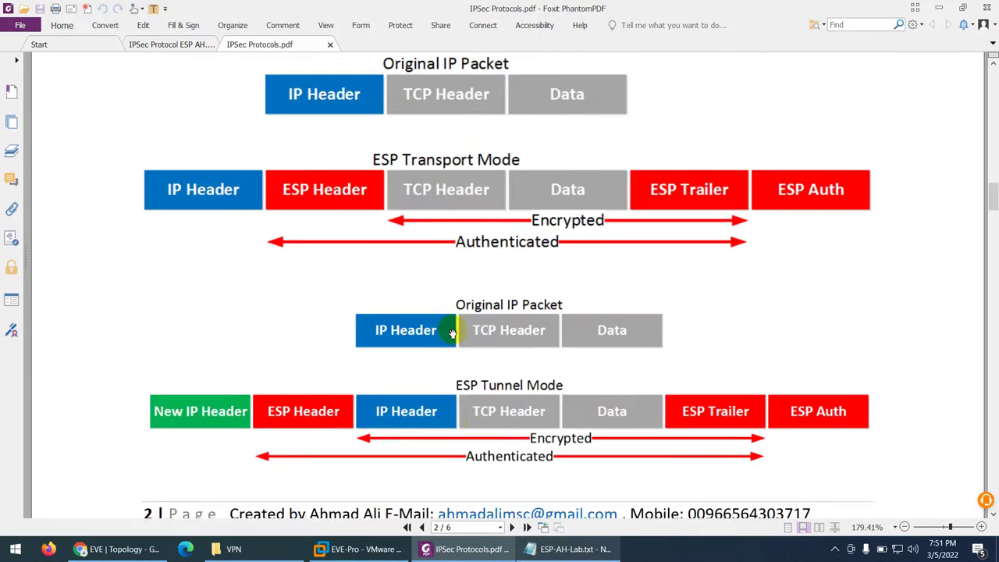
scroll(453, 333, "down", 5)
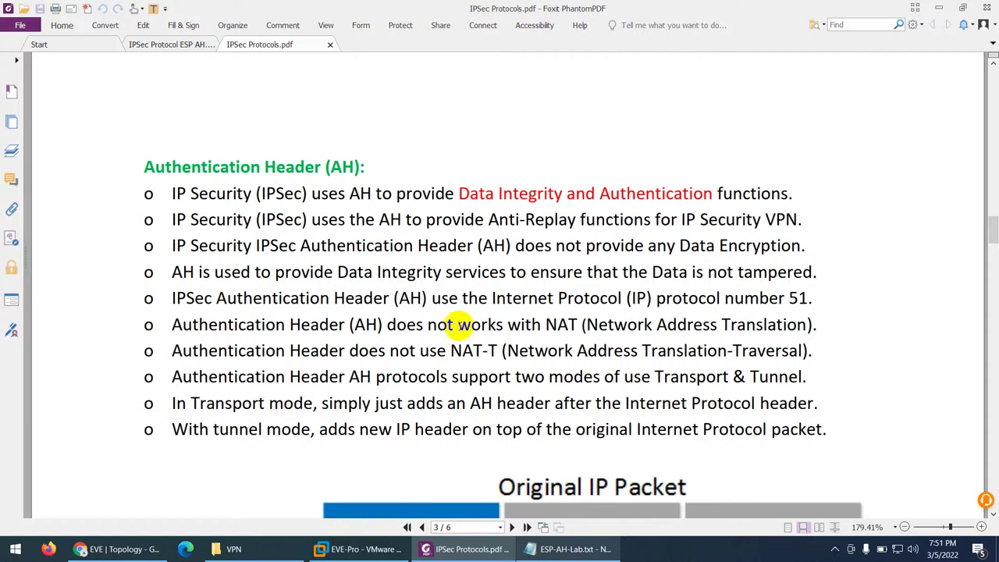
left_click(176, 45)
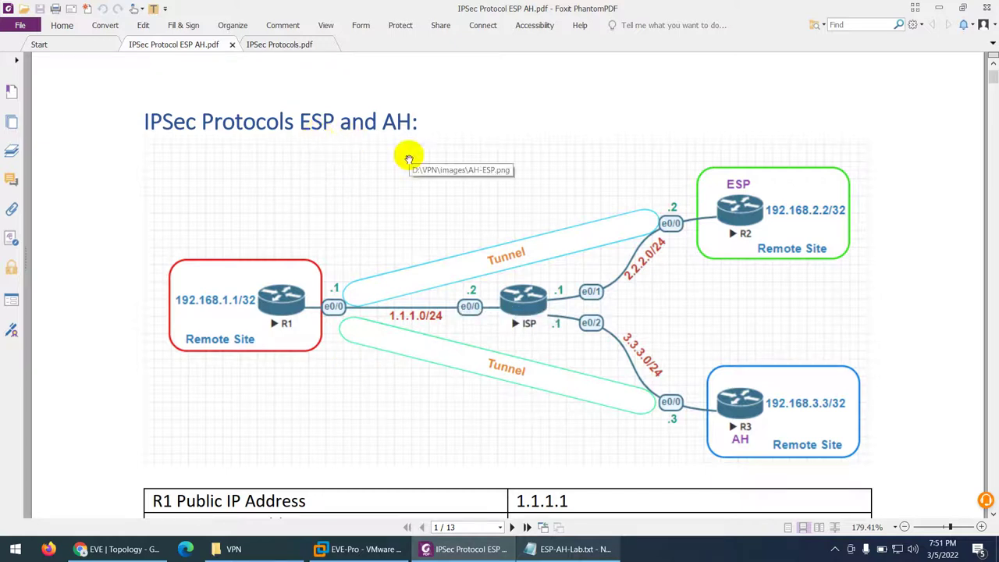
left_click(125, 549)
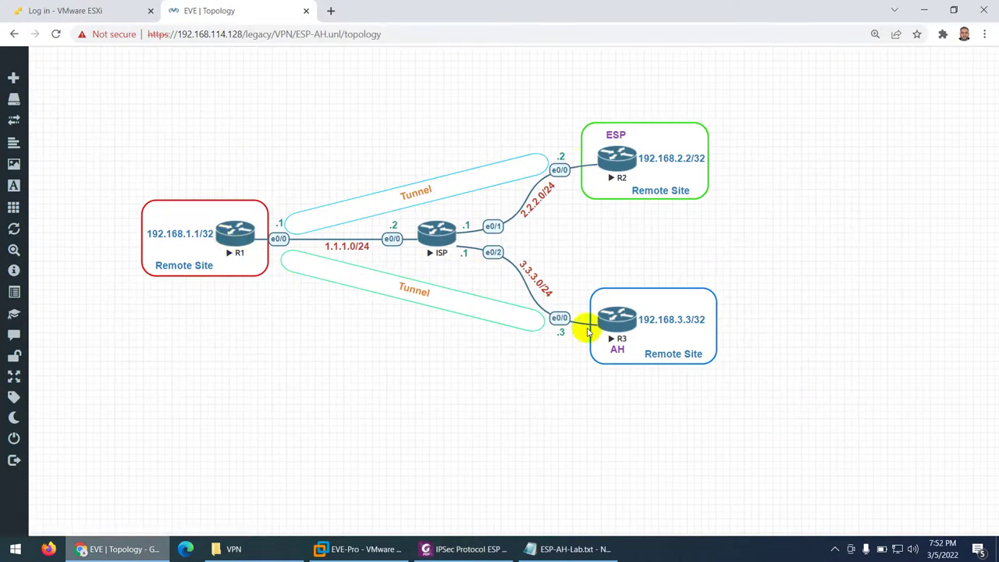
Launch SecureCRT telnet consoles to R1, R2 and R3, then return to the ESP AH lab PDF
left_click(602, 331)
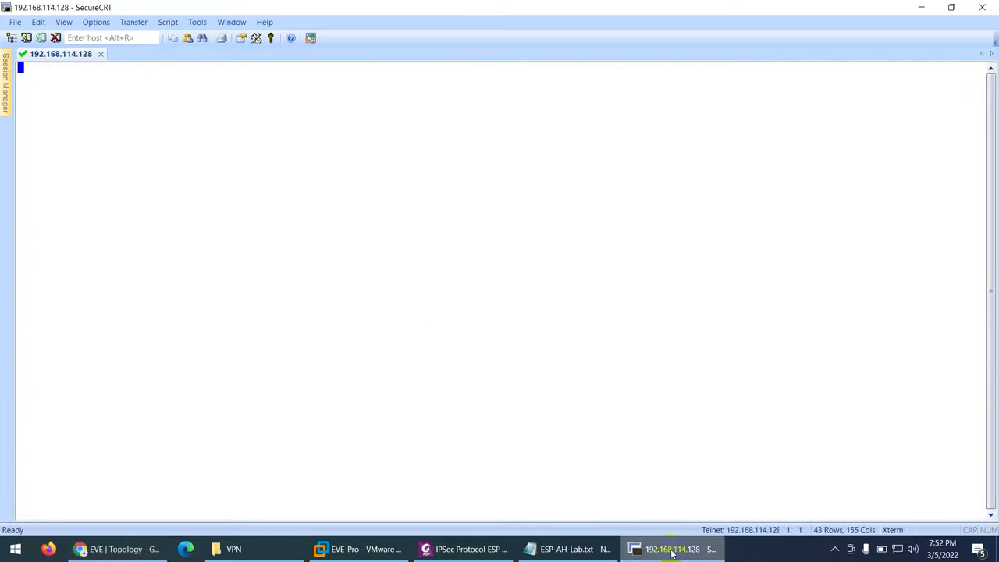
left_click(671, 555)
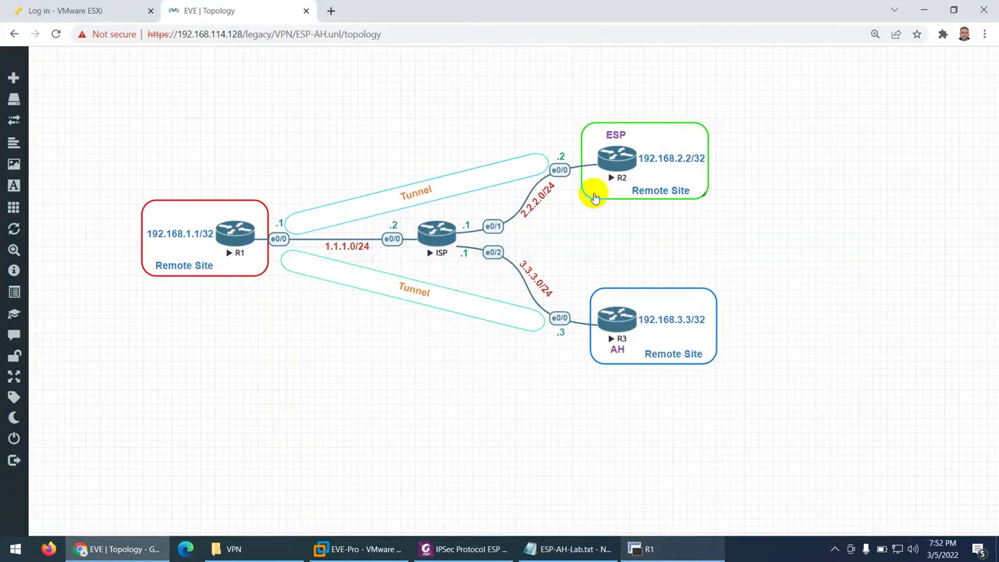
left_click(614, 161)
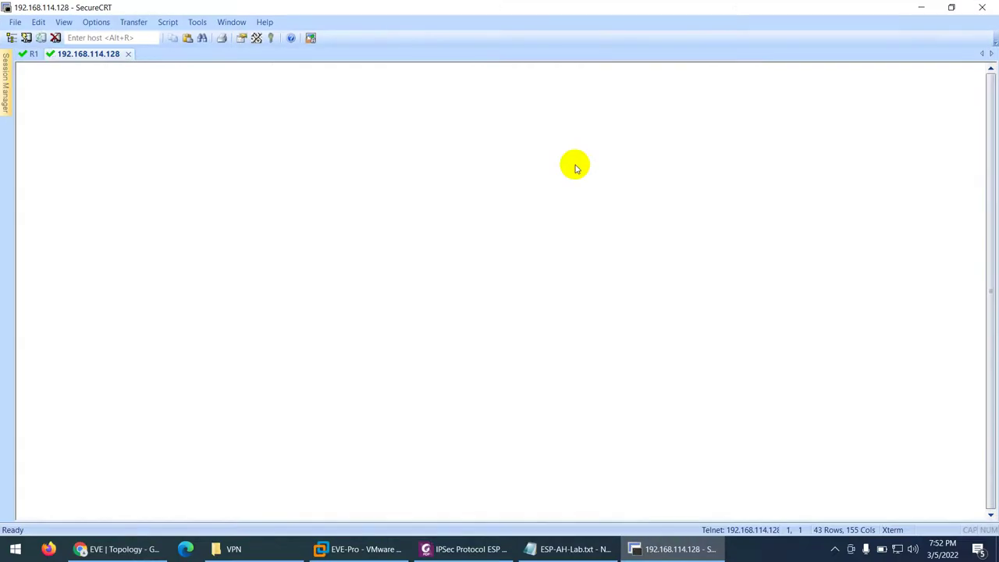
left_click(668, 548)
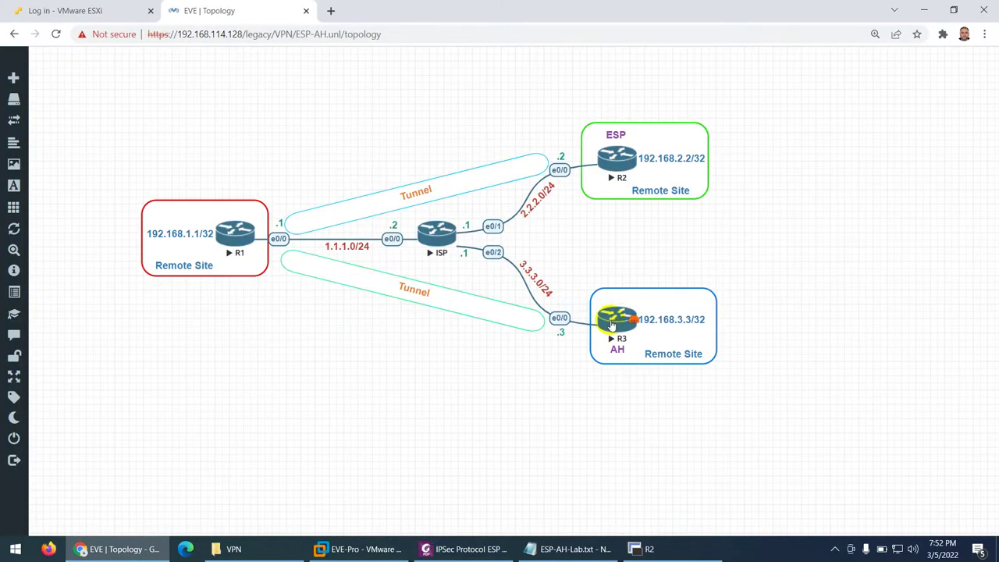
left_click(629, 306)
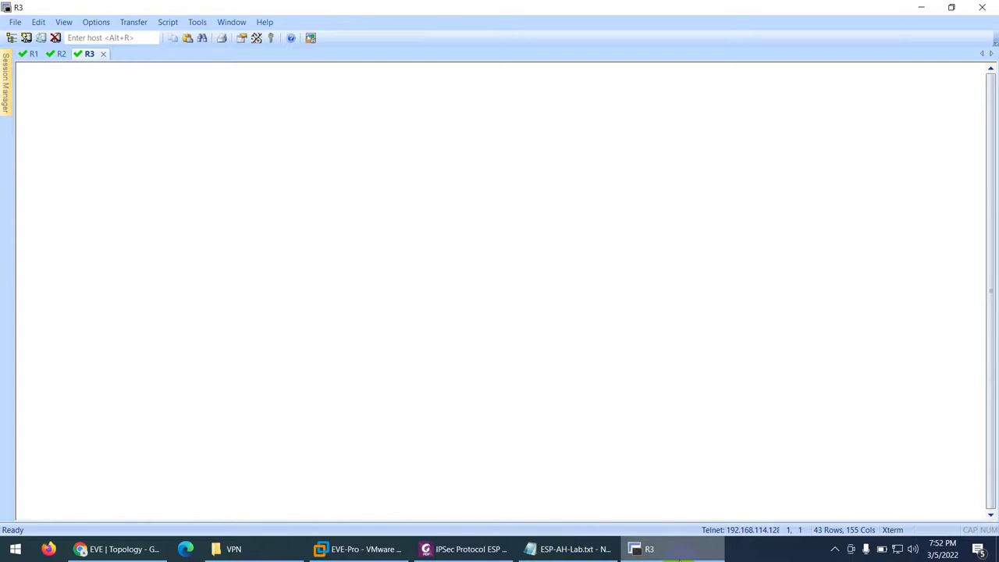
left_click(640, 549)
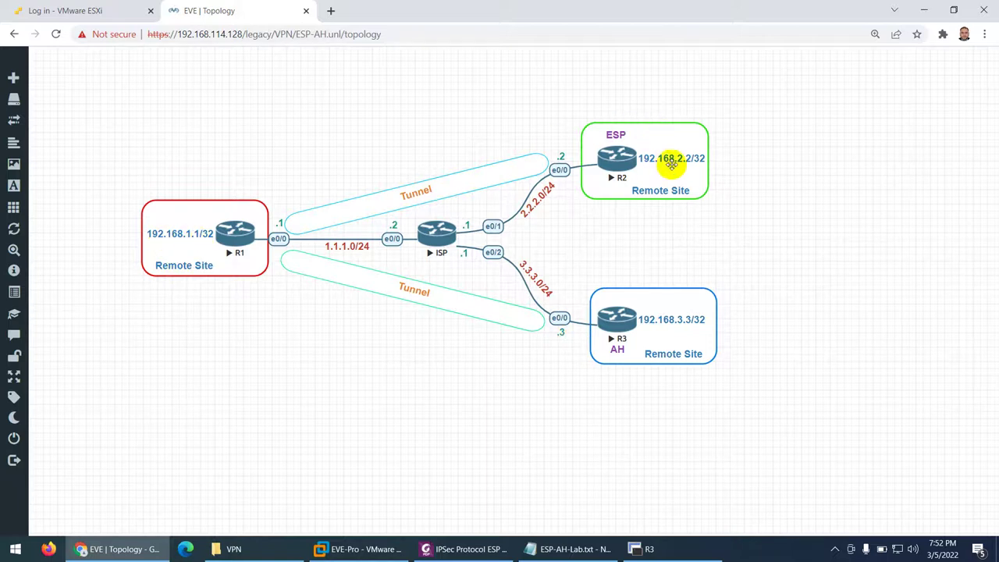
left_click(633, 323)
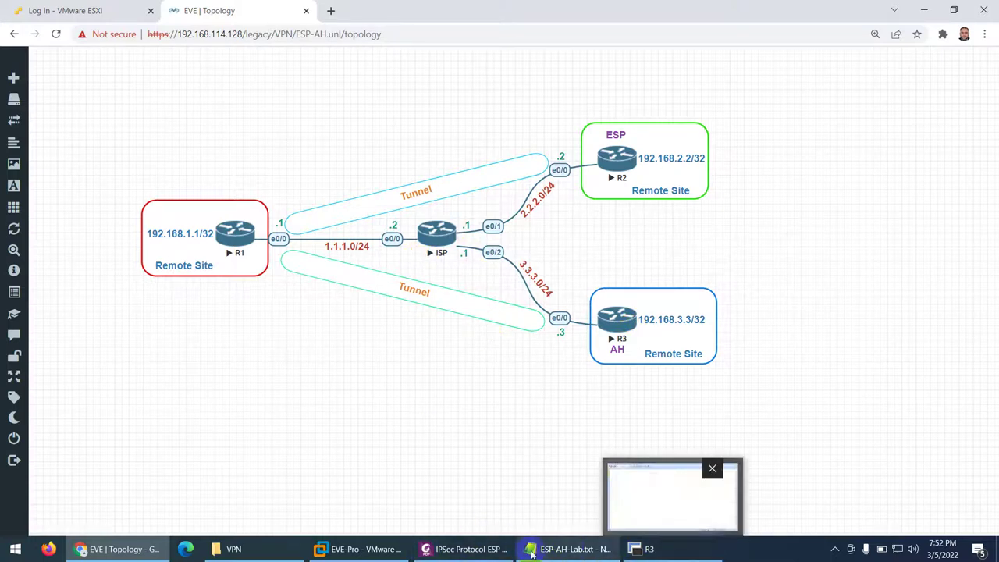
left_click(467, 549)
Scroll the address table, select the router image file name, and continue to R1's basic configuration
scroll(468, 320, "down", 5)
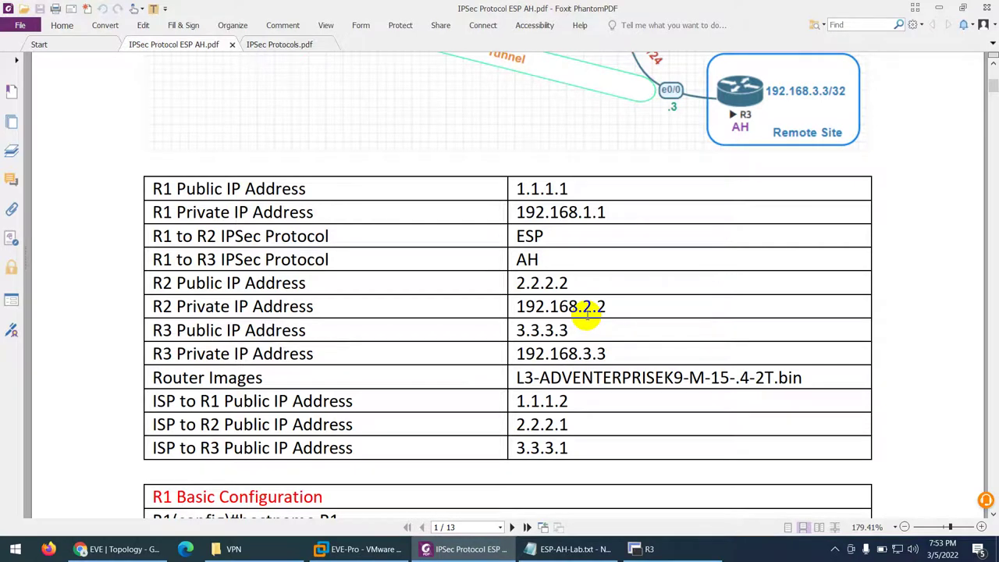
scroll(587, 313, "down", 1)
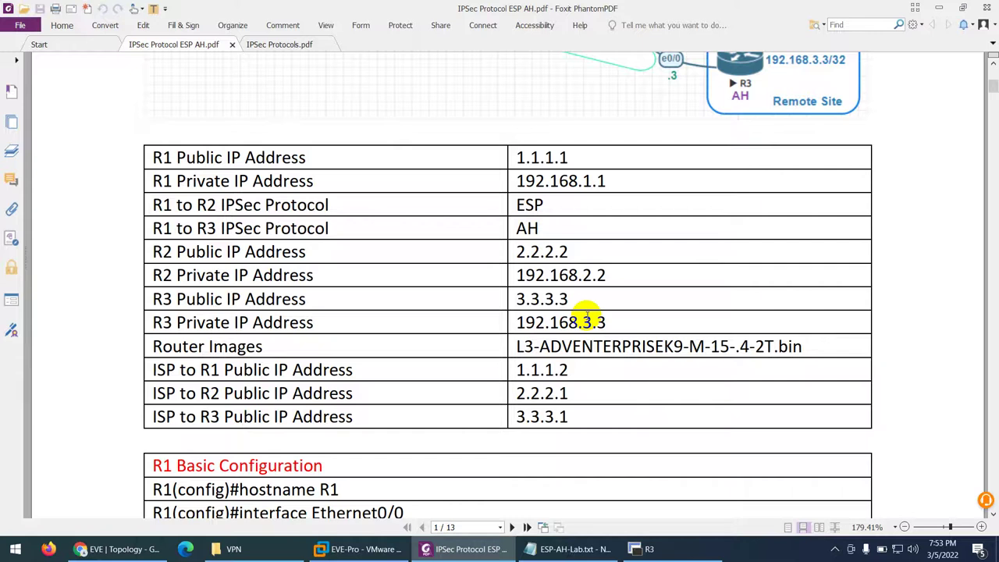
scroll(587, 315, "down", 3)
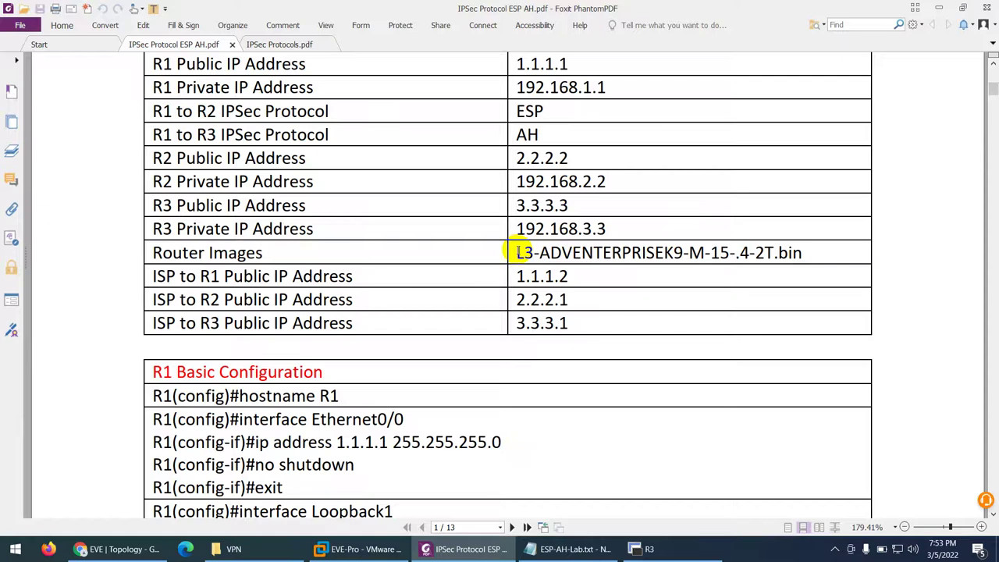
left_click_drag(516, 252, 809, 252)
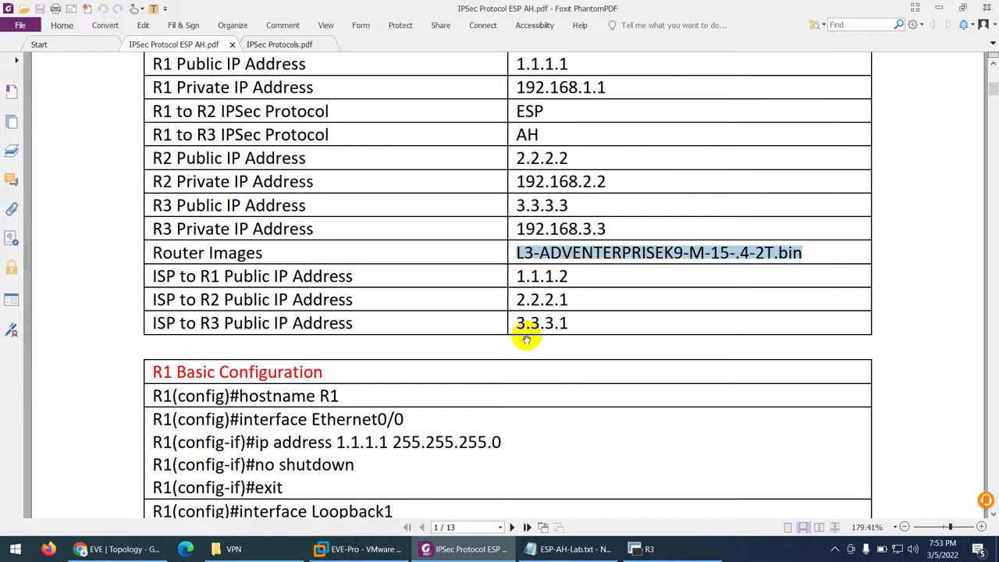
scroll(528, 339, "down", 1)
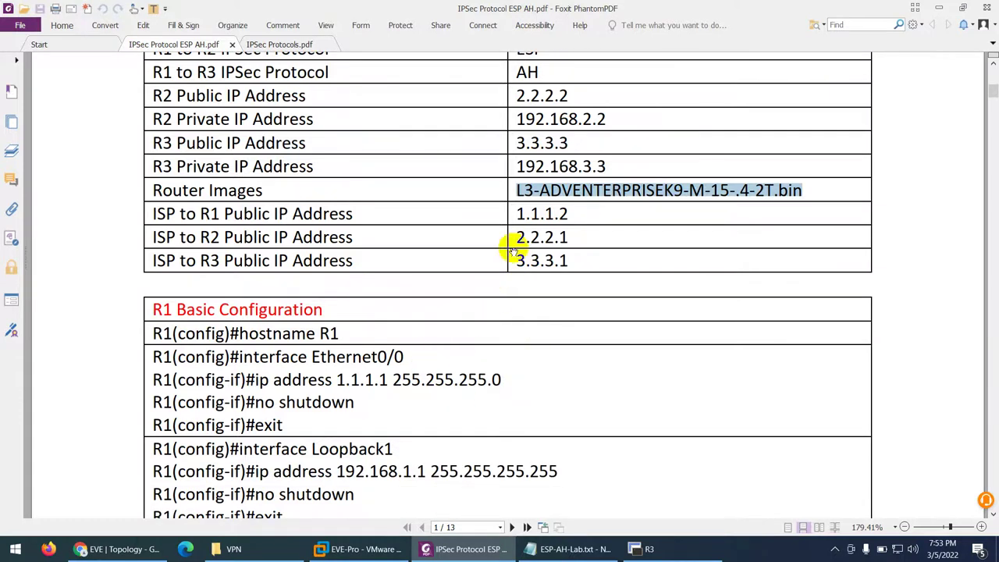
Compare with the EVE topology, scroll further in the lab PDF, then hide it to show the topology
left_click(129, 549)
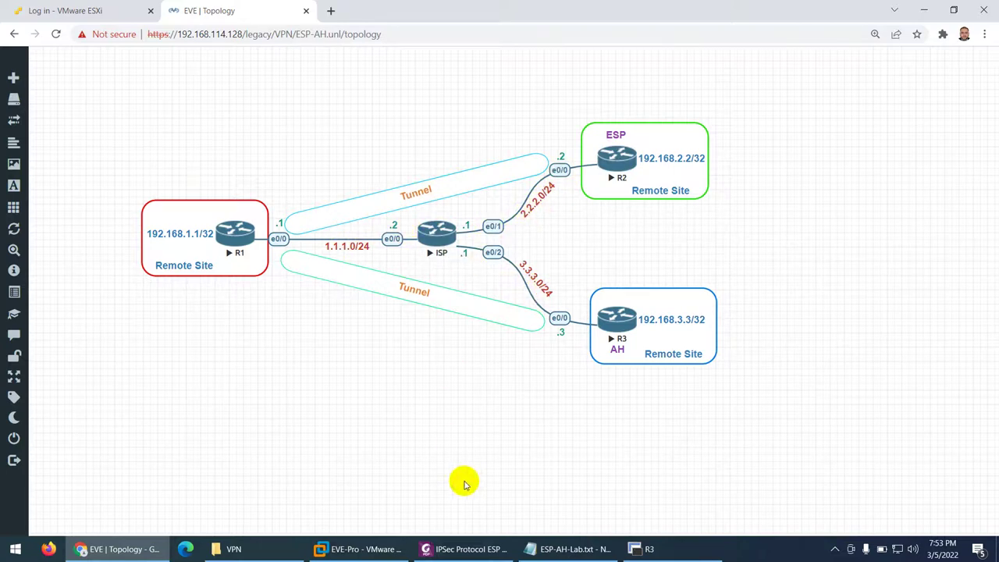
left_click(460, 549)
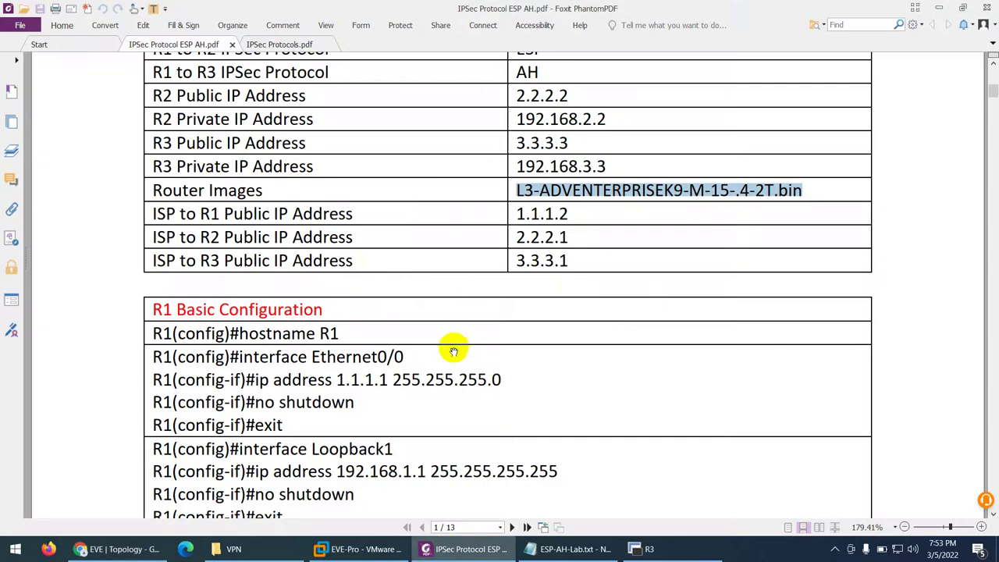
scroll(456, 359, "down", 3)
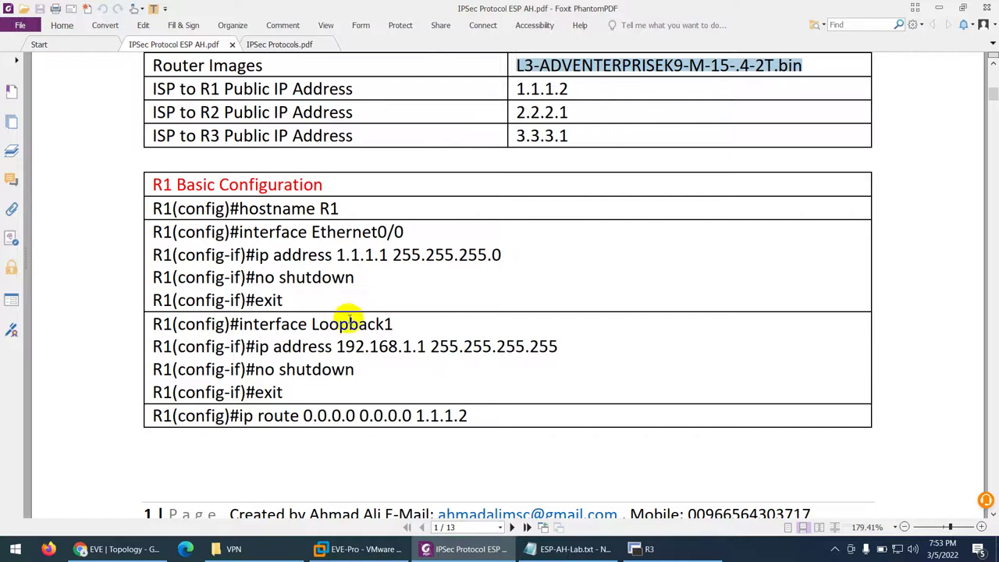
left_click(466, 549)
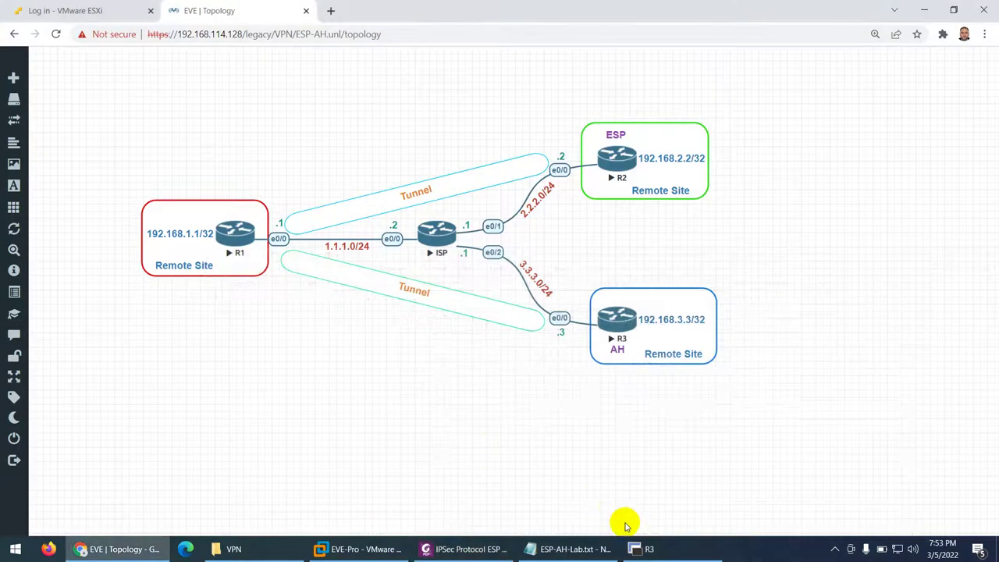
Run the brief interface summary ('show ip int br') on R1 and R2
left_click(639, 548)
left_click(34, 53)
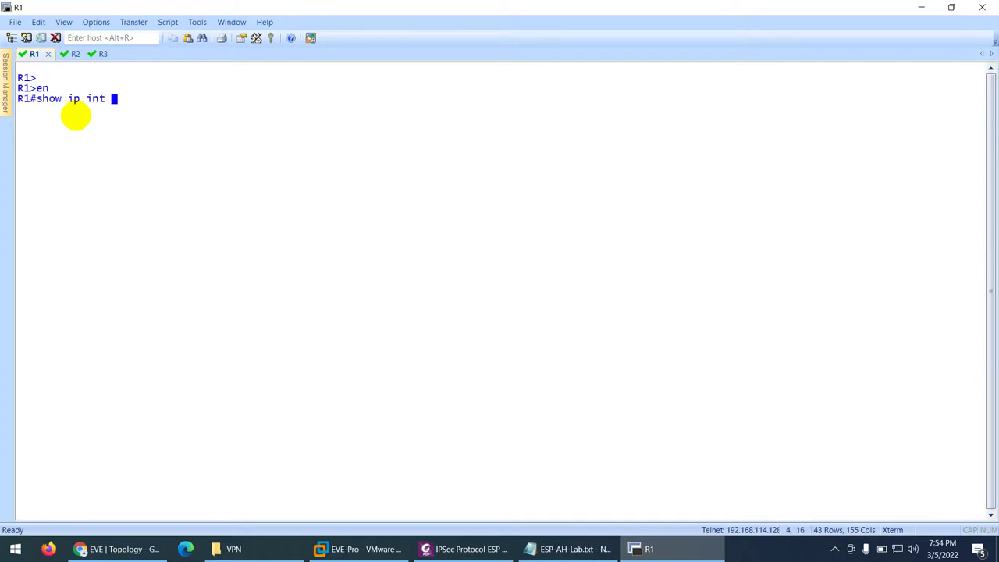
type("br")
key("Return")
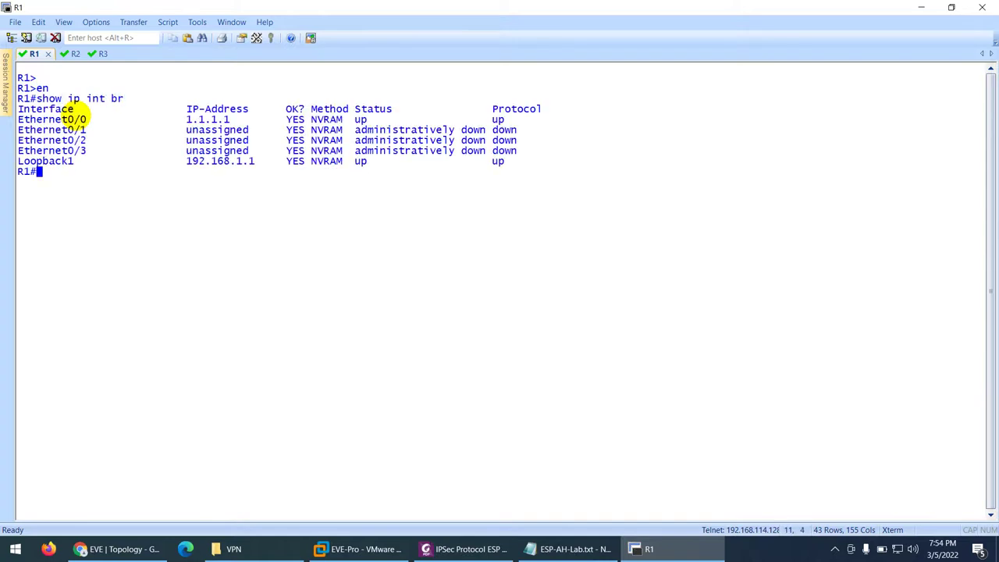
left_click(71, 54)
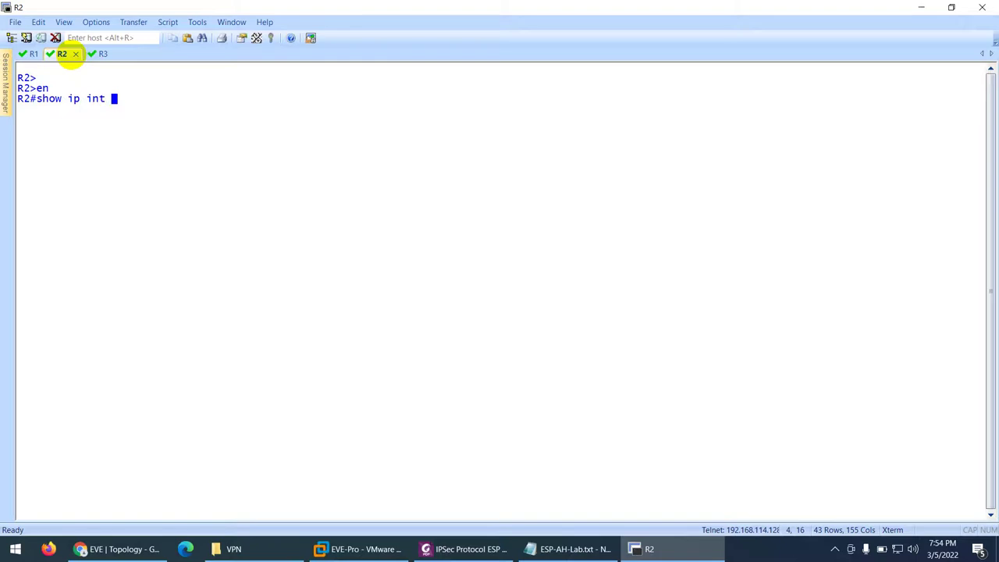
type("br")
key("Return")
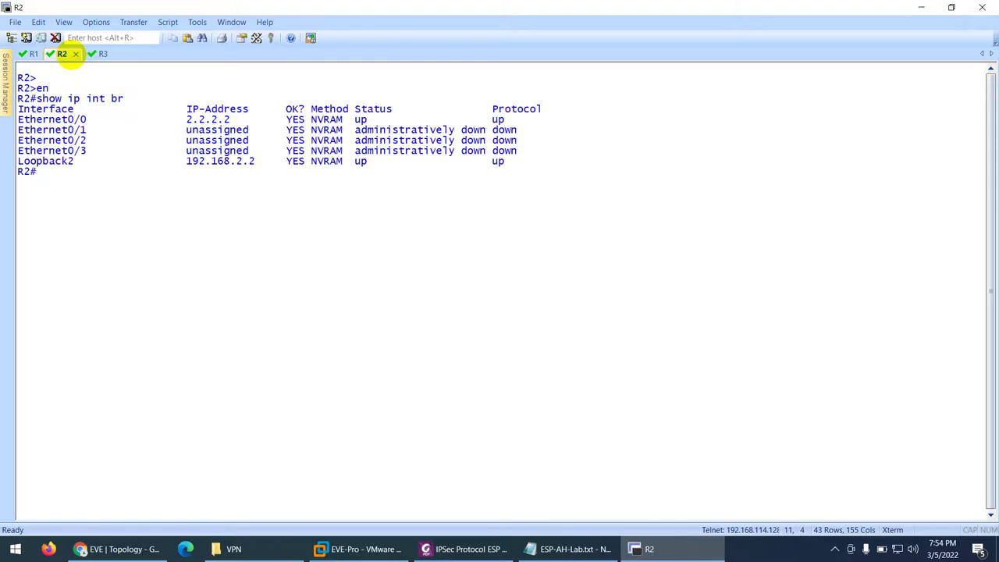
Run 'show ip int br' on R3, then return to R1 and the lab PDF
left_click(98, 54)
key("Return")
key("Return")
key("Return")
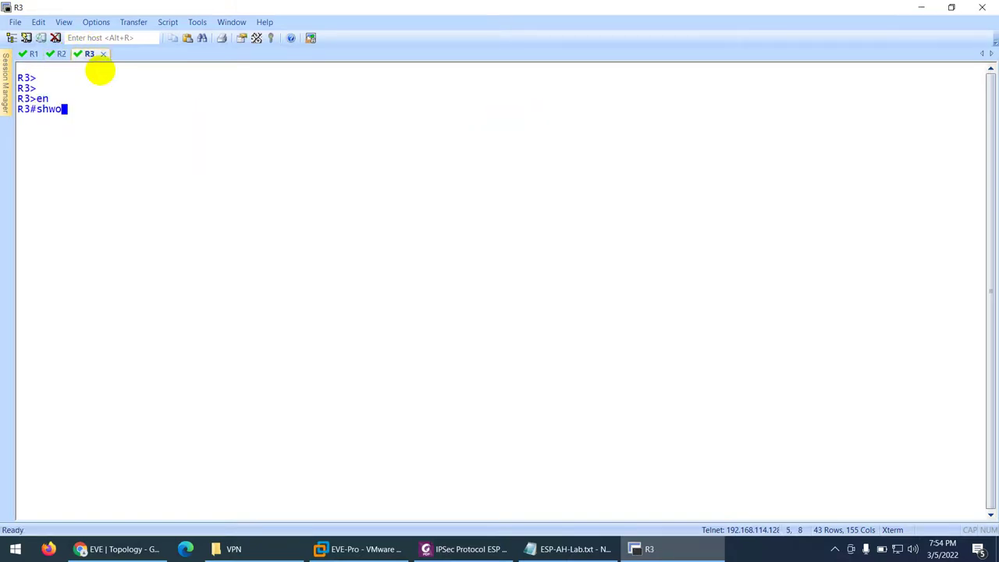
type("show ip int br")
key("Return")
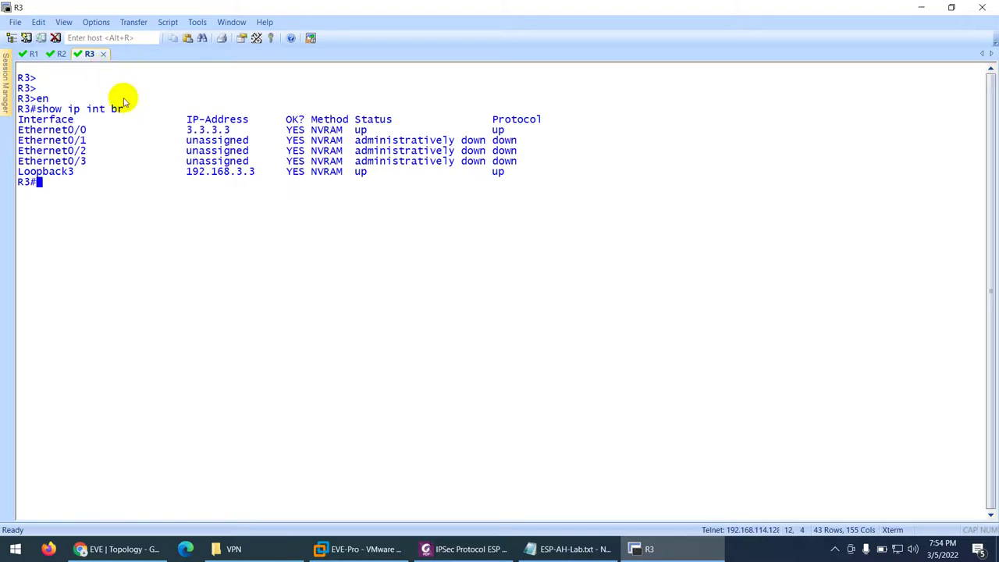
left_click(31, 54)
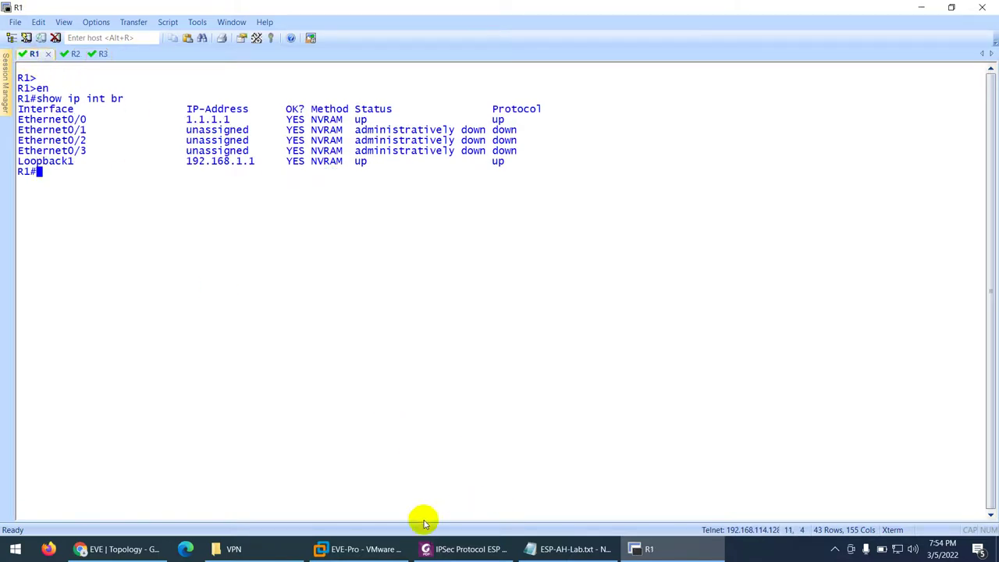
left_click(437, 551)
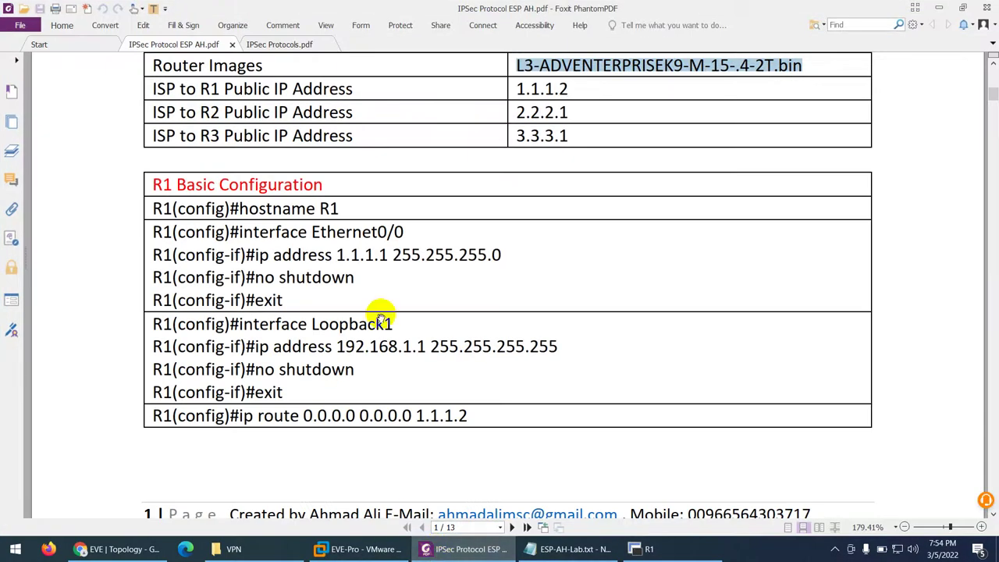
Scroll through the R1 VPN tables and highlight the esp-aes encryption of transform-set TSET1
scroll(383, 304, "down", 5)
scroll(382, 297, "down", 6)
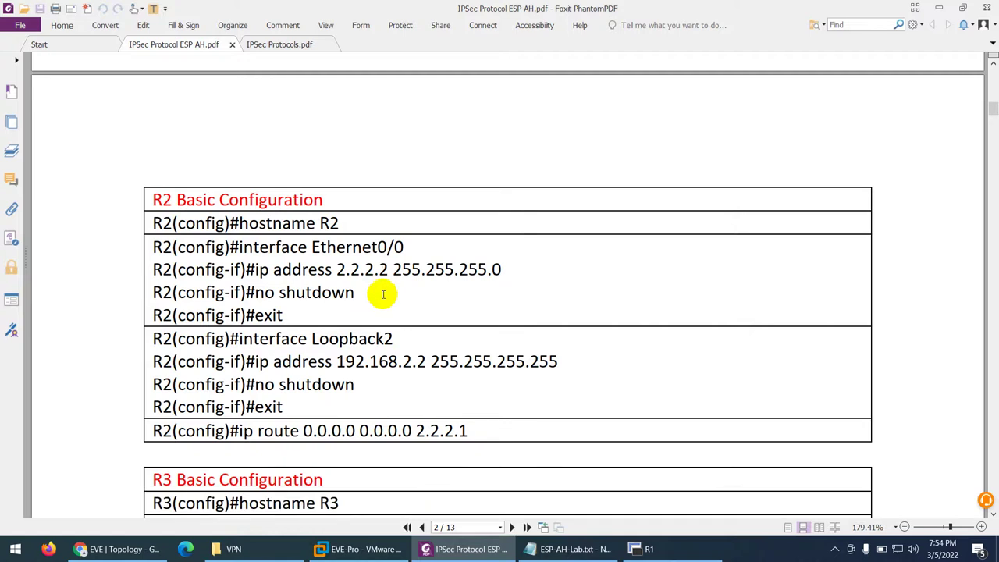
scroll(383, 297, "down", 10)
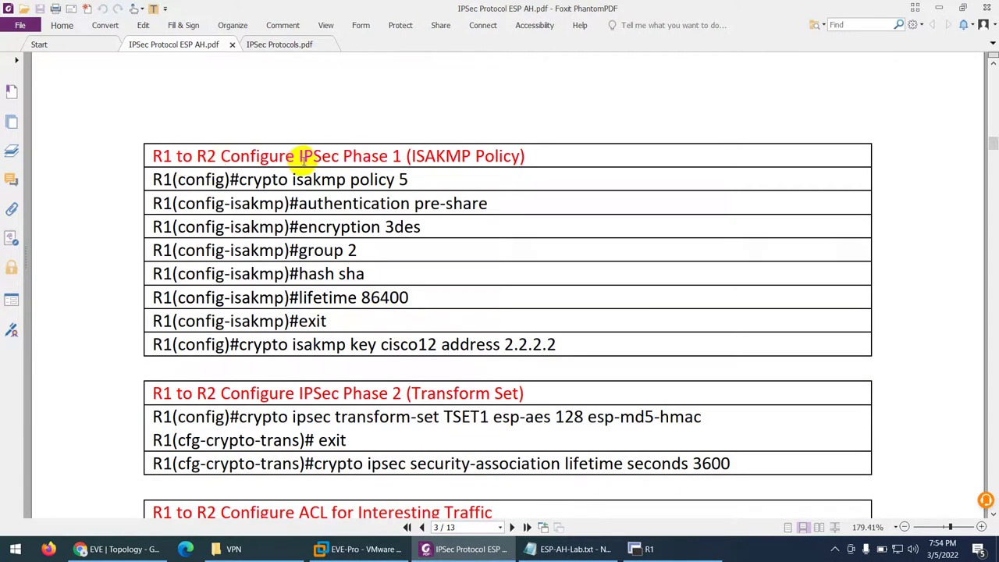
scroll(363, 279, "down", 3)
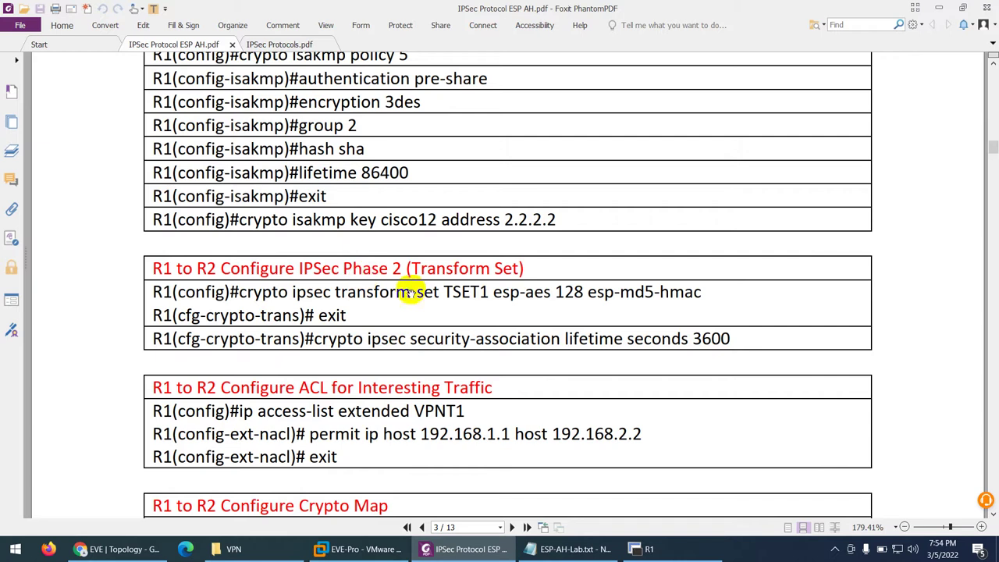
left_click_drag(490, 292, 559, 292)
Highlight TSET2's ah-md5-hmac setting and scroll on to page 5's R2 to R1 Phase 1 table
scroll(495, 292, "down", 6)
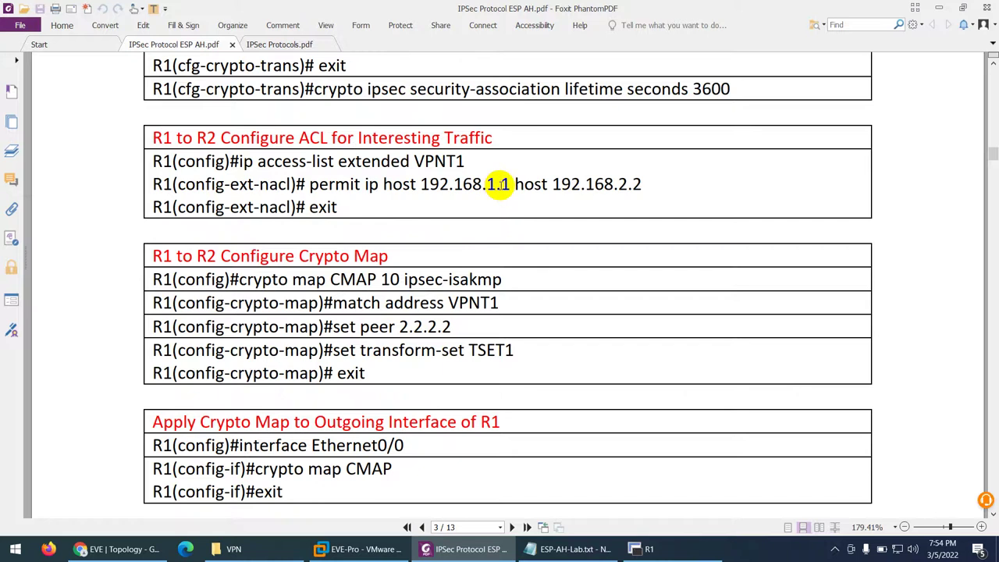
scroll(489, 297, "down", 10)
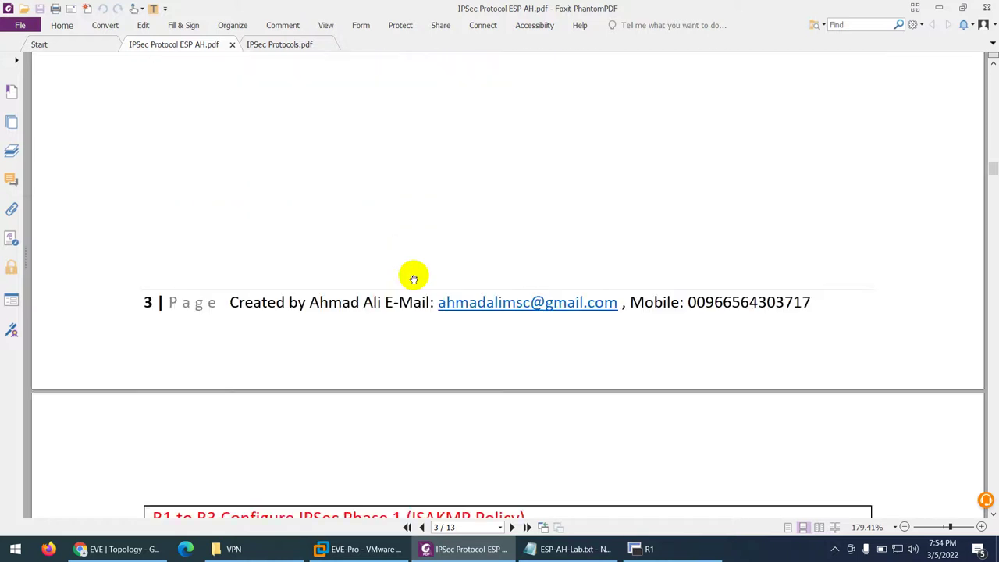
scroll(414, 279, "down", 9)
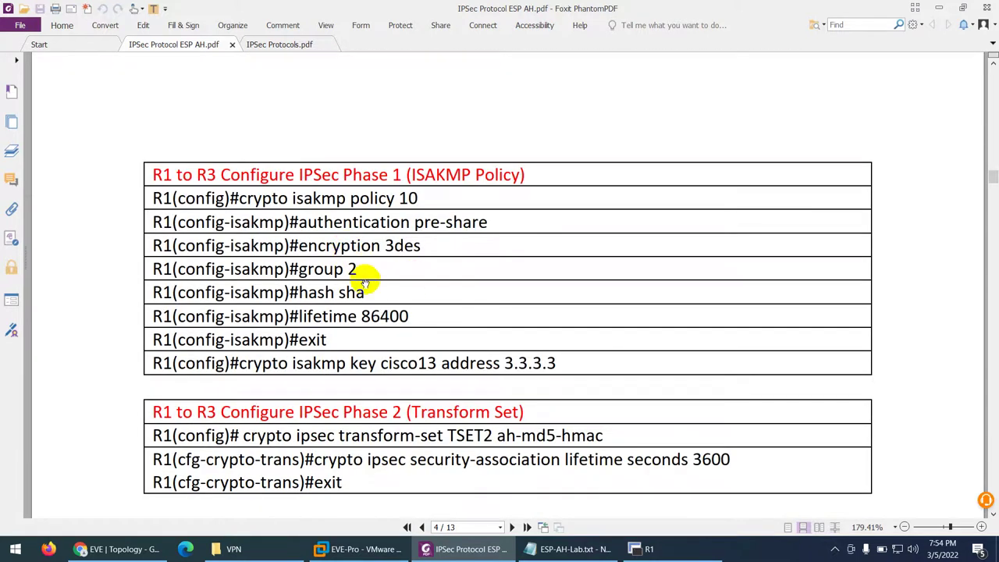
scroll(363, 283, "down", 5)
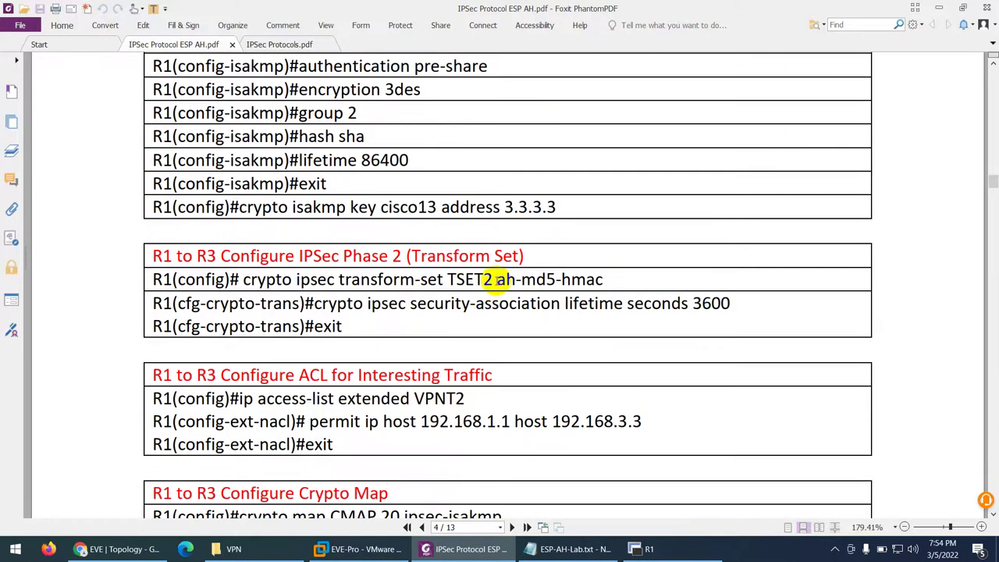
left_click_drag(496, 279, 597, 280)
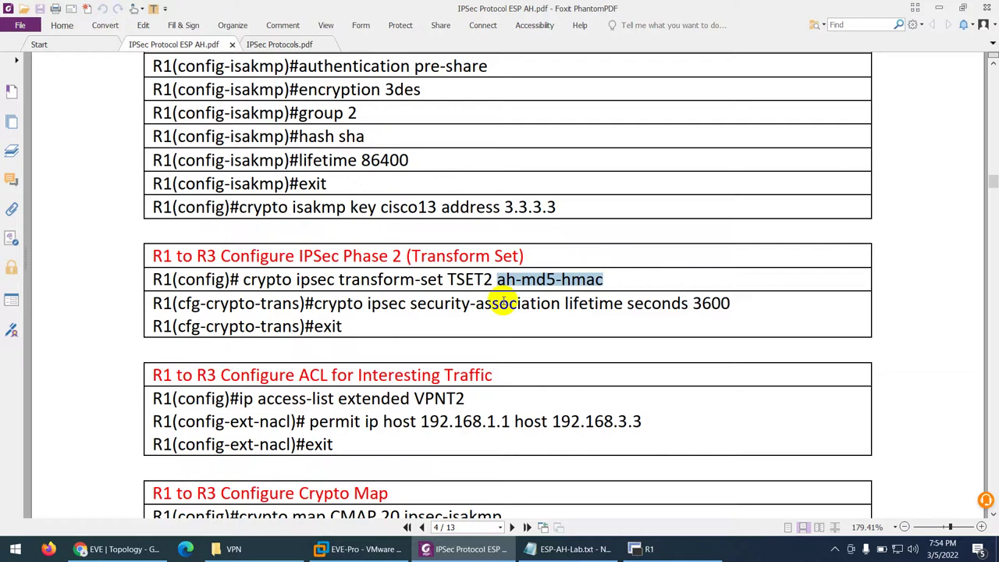
scroll(453, 305, "down", 20)
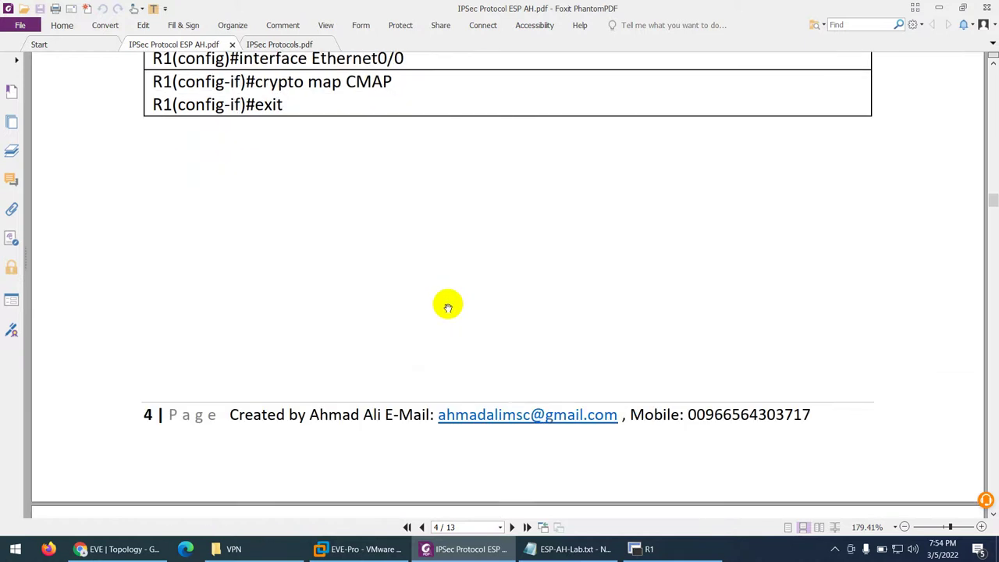
scroll(431, 342, "down", 3)
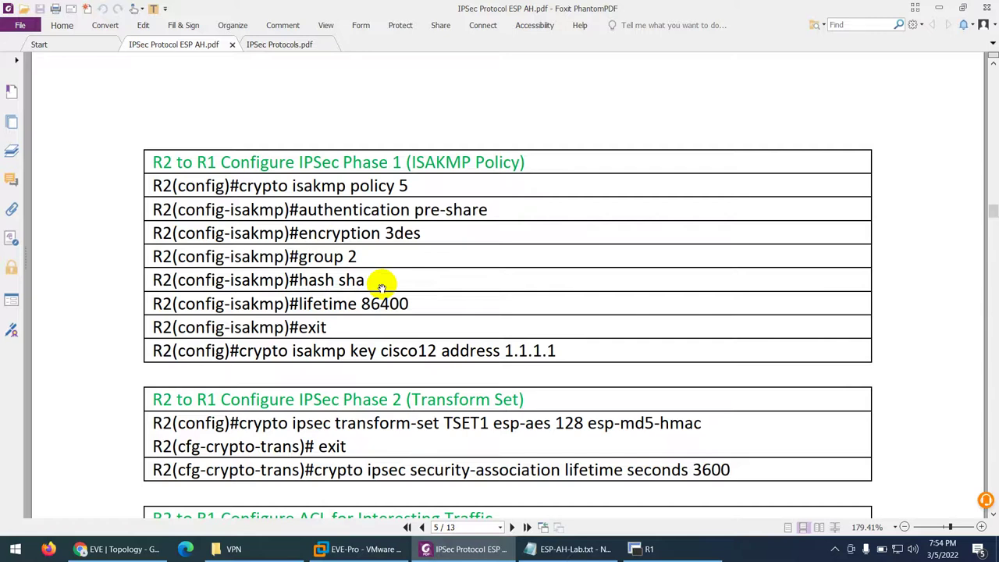
In ESP-AH-Lab.txt, select the R1 to R2 ISAKMP policy and VPN configuration lines
left_click(569, 548)
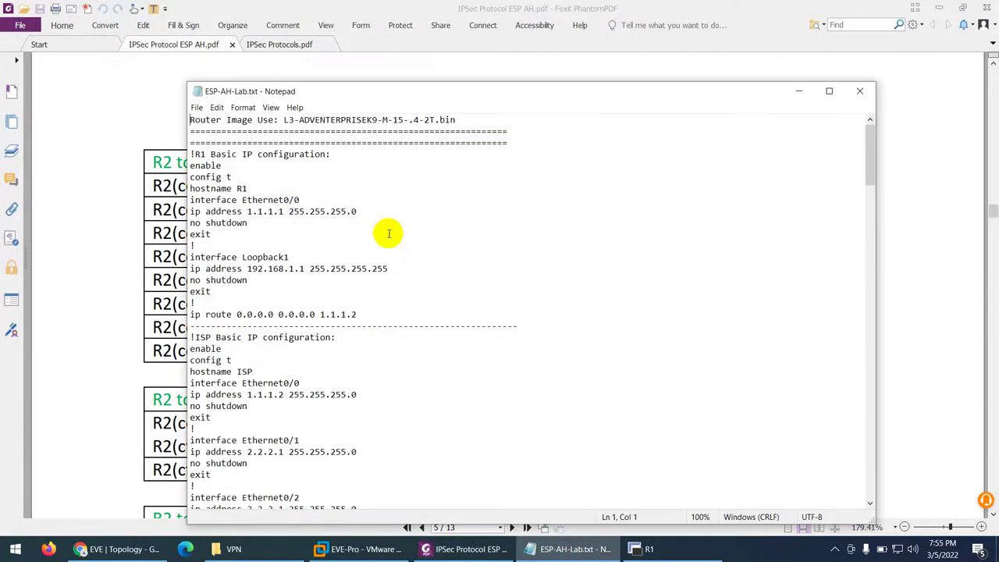
scroll(314, 190, "down", 14)
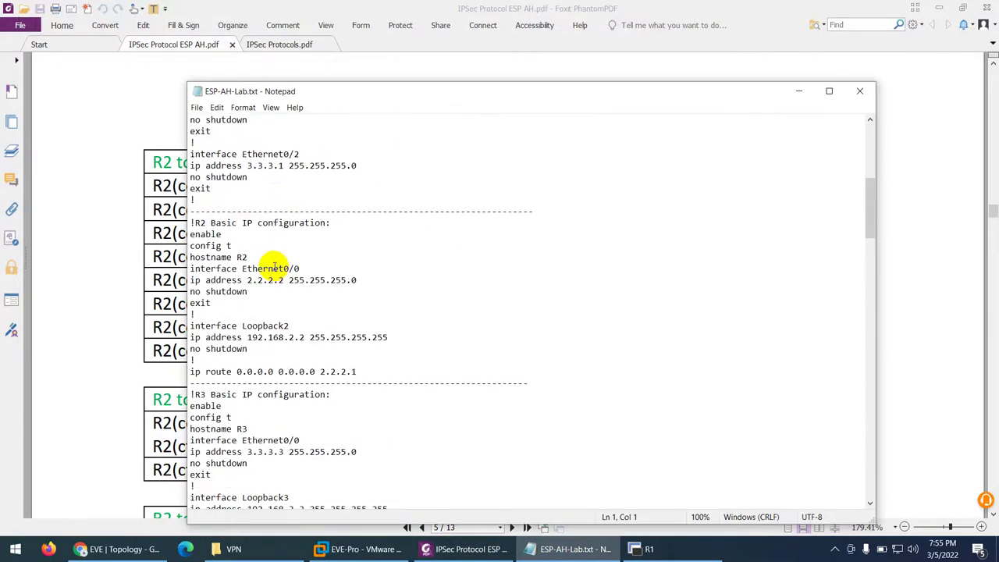
scroll(277, 274, "down", 8)
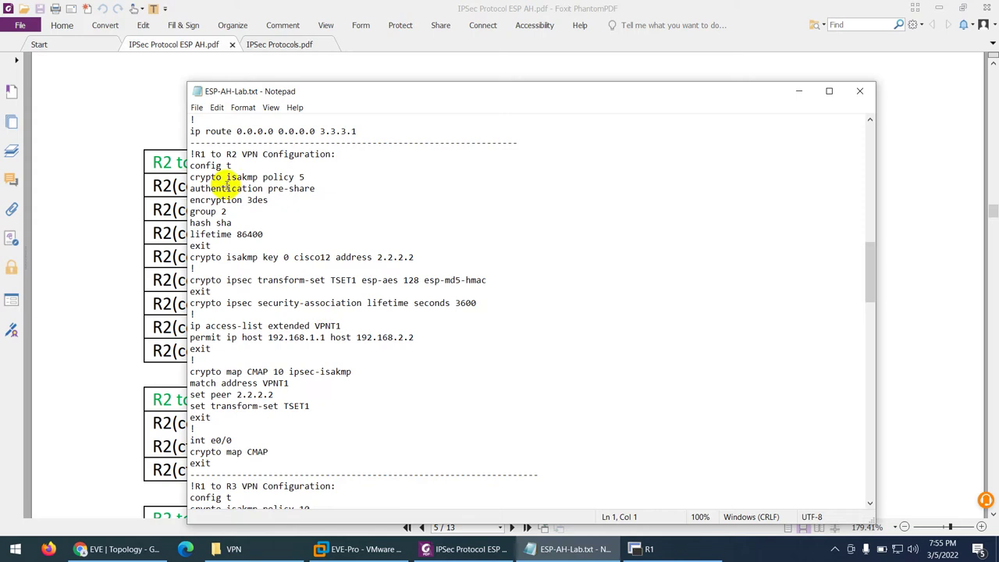
left_click_drag(195, 178, 305, 224)
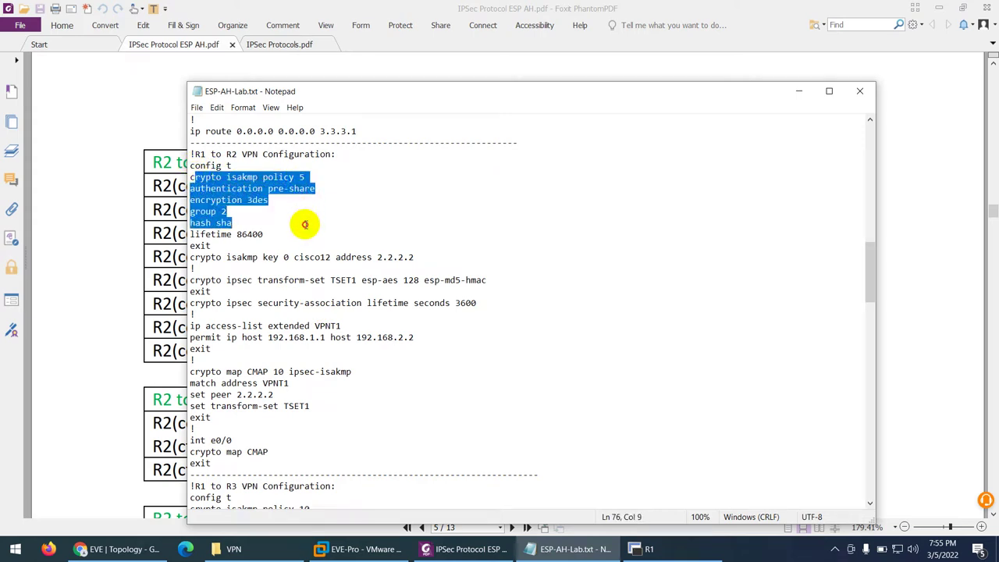
left_click_drag(304, 224, 334, 452)
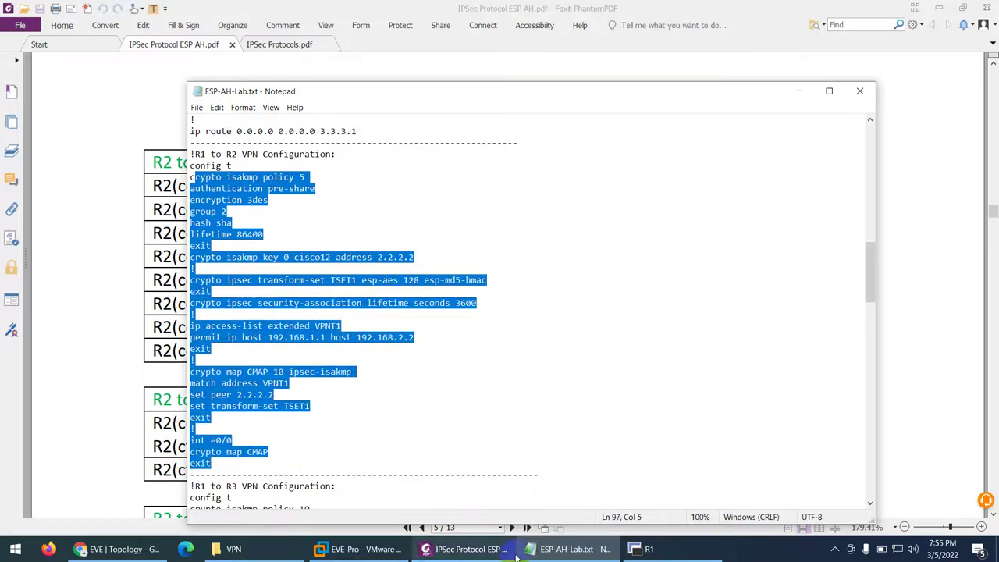
left_click(646, 549)
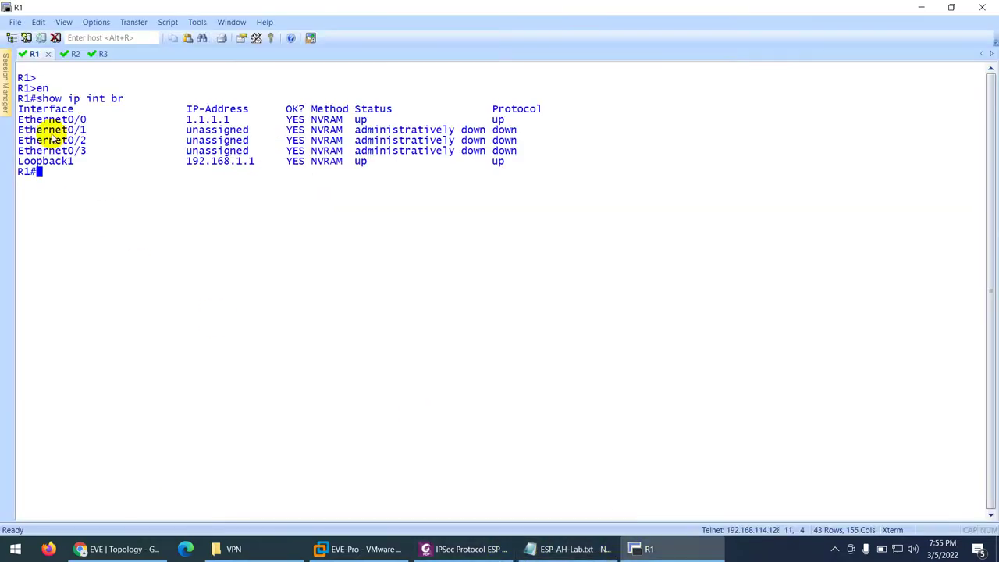
left_click(570, 550)
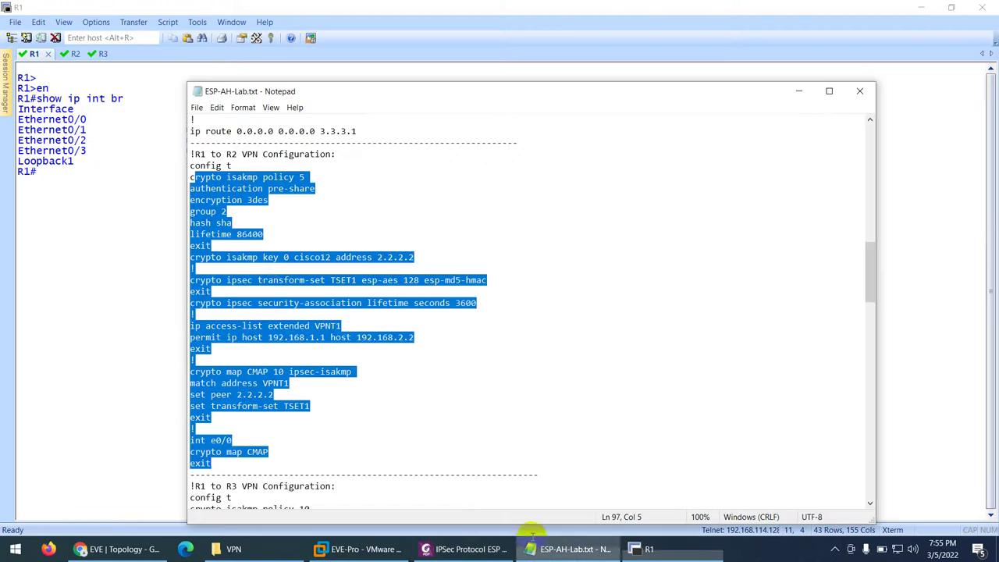
Reselect the whole R1 to R2 VPN block, copy it, and paste it into R1's session
left_click(269, 291)
left_click_drag(211, 463, 195, 175)
key("ctrl+c")
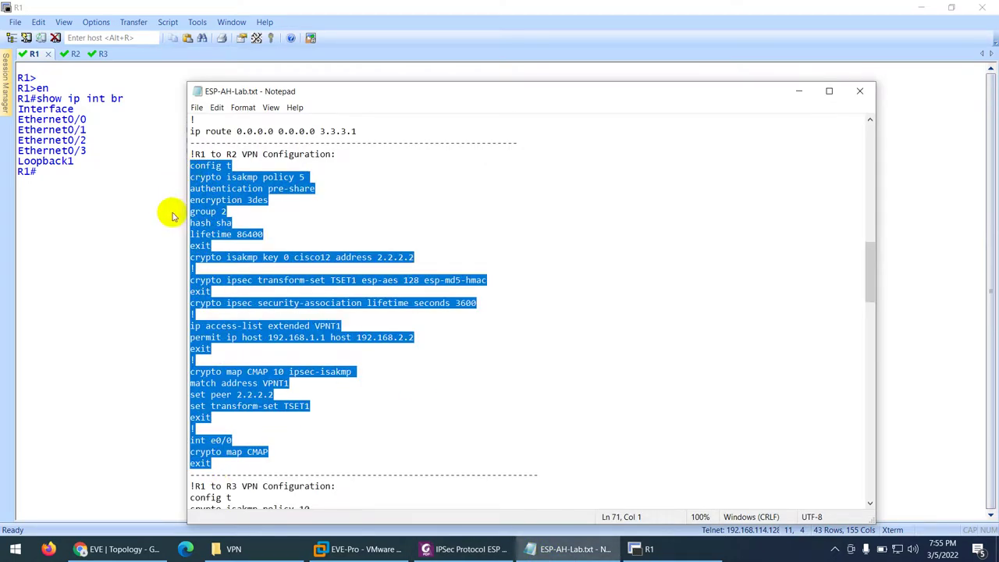
right_click(125, 239)
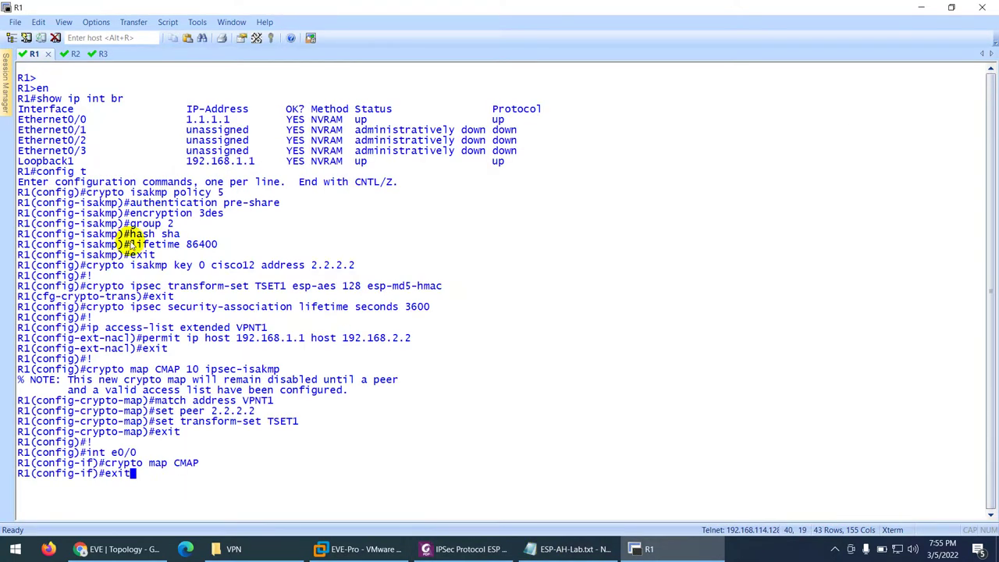
Select the R1 to R3 VPN block through its final exit and paste it into R1
left_click(555, 545)
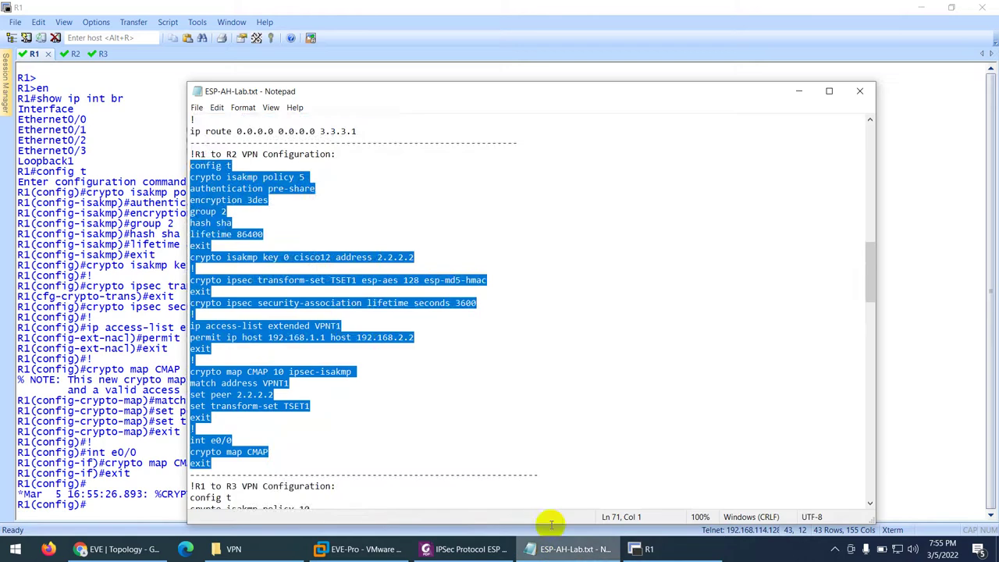
scroll(367, 343, "down", 8)
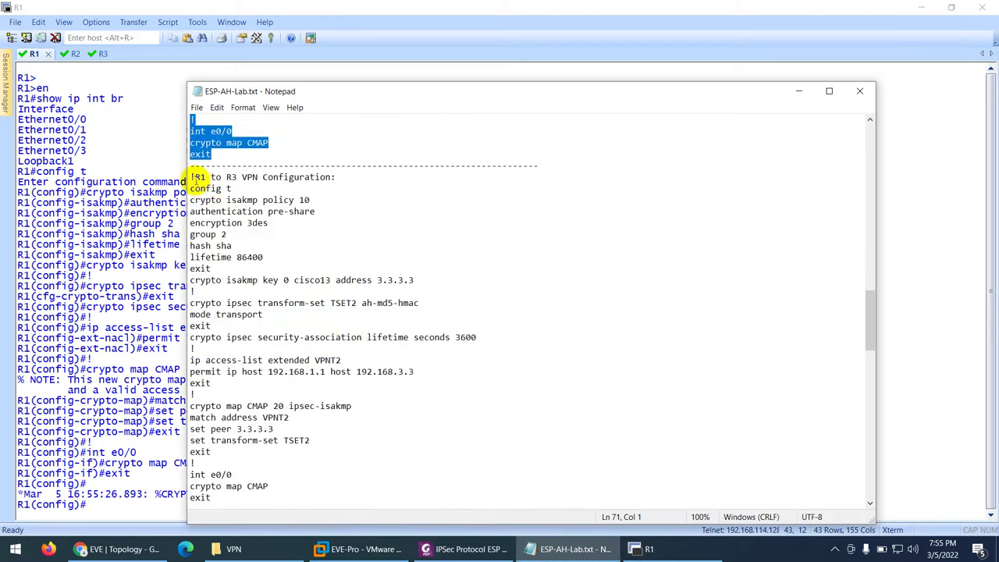
left_click_drag(192, 186, 239, 259)
left_click(205, 196)
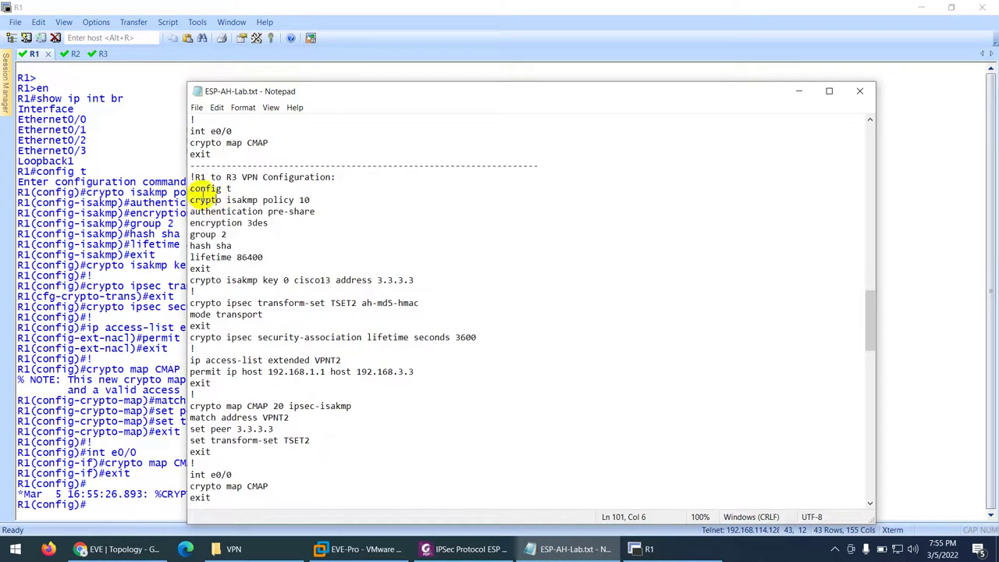
left_click_drag(187, 197, 296, 493)
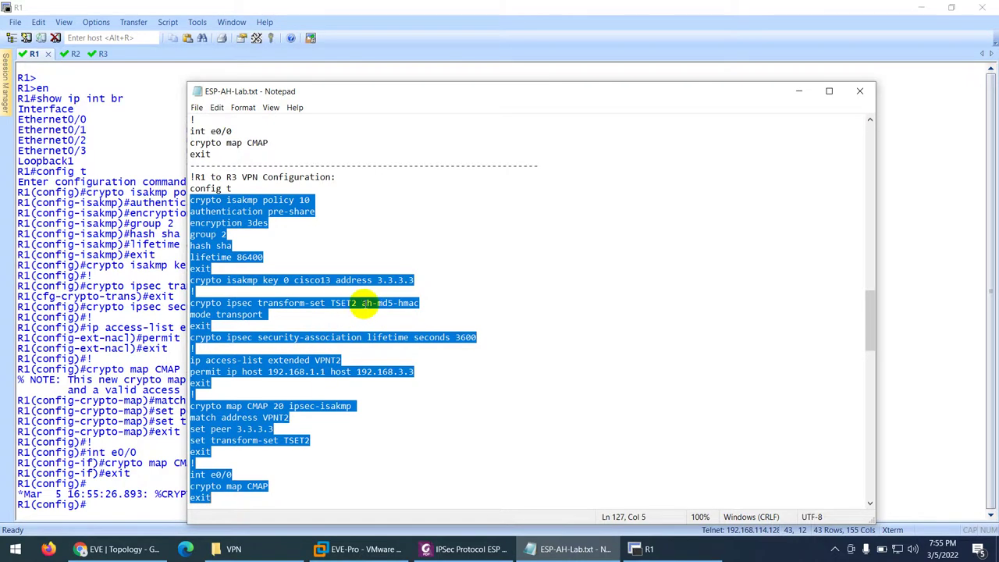
right_click(97, 499)
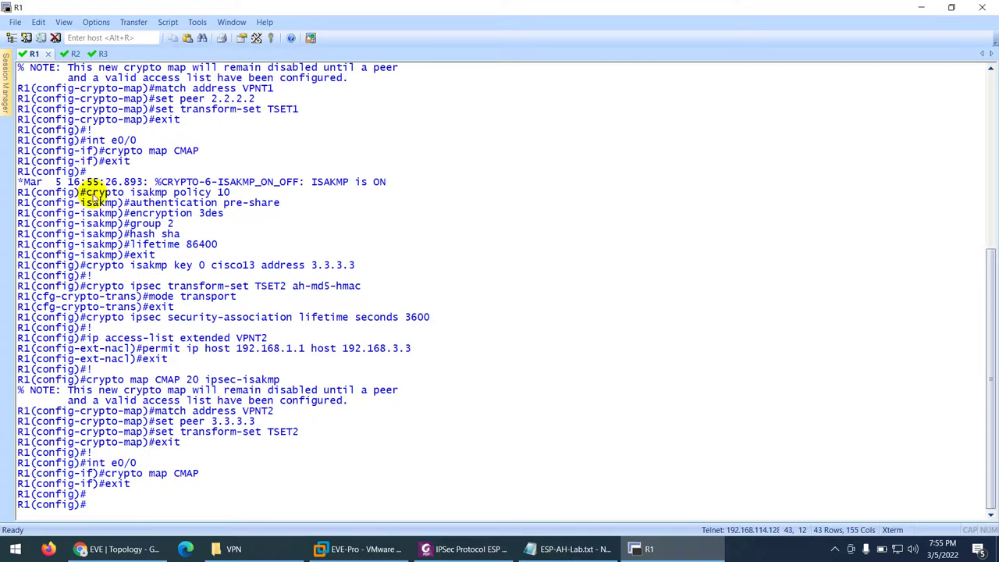
Select the R2 to R1 VPN configuration block in the notes and paste it into R2
left_click(74, 54)
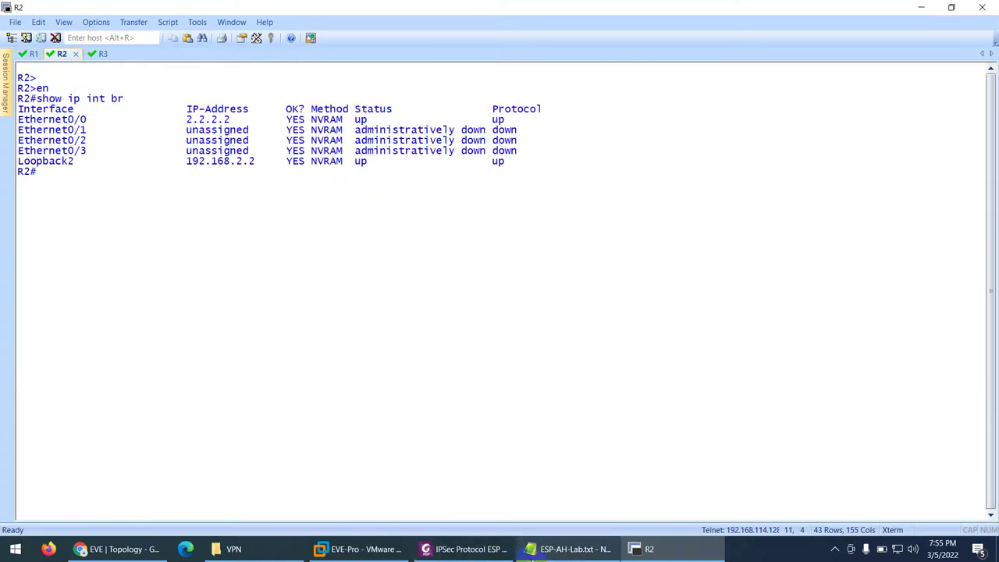
left_click(570, 549)
scroll(339, 334, "down", 7)
scroll(339, 333, "down", 4)
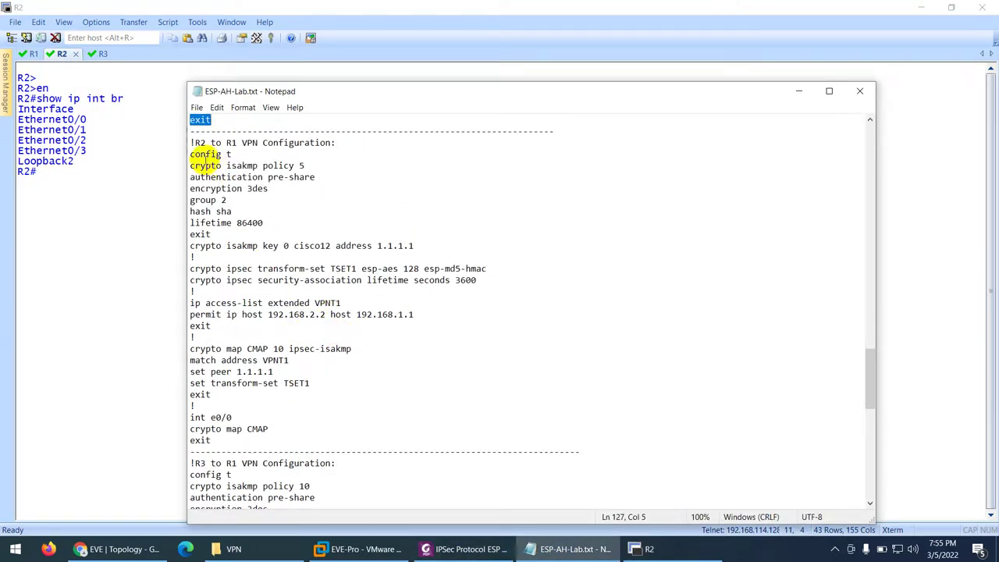
left_click_drag(191, 154, 315, 426)
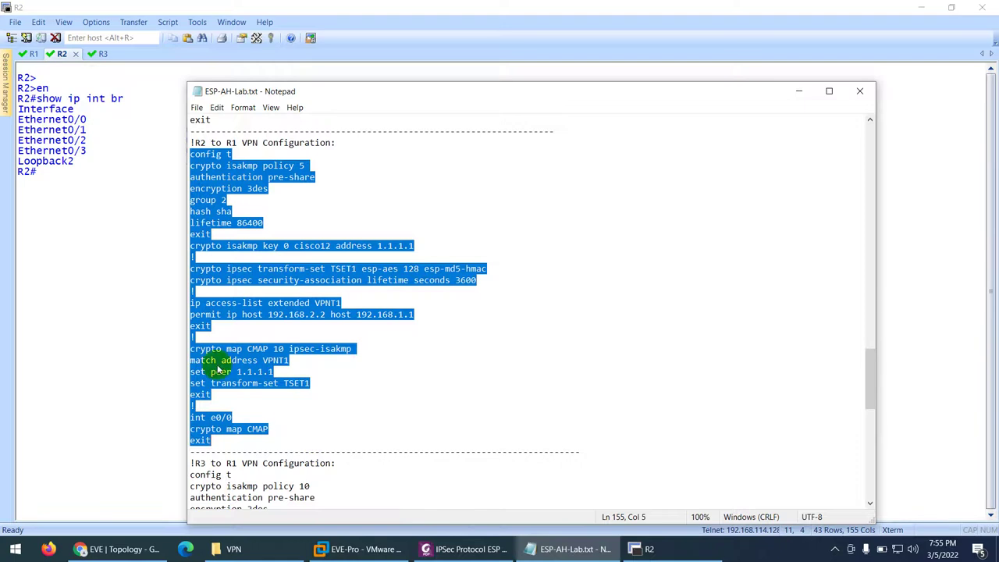
right_click(99, 239)
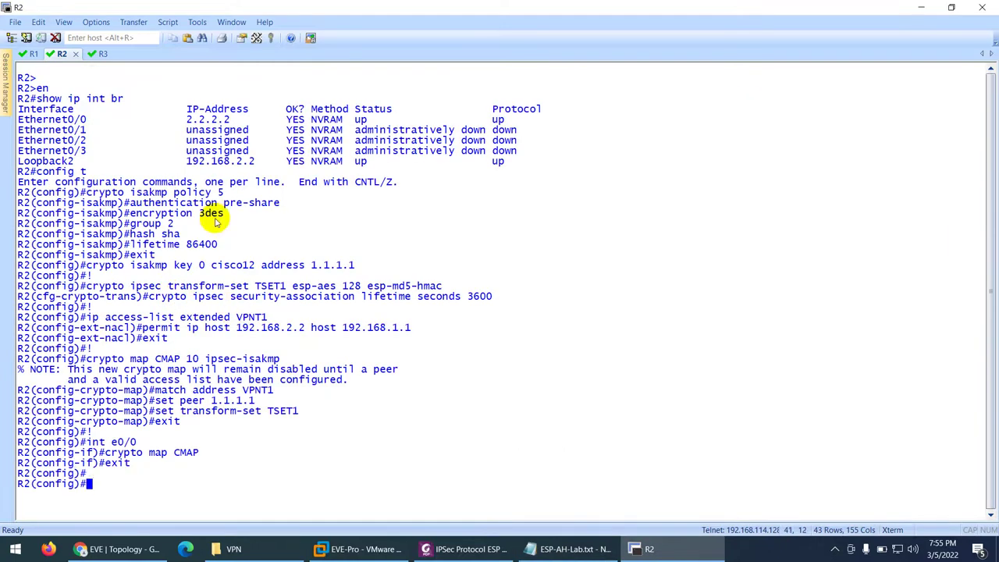
Copy R3's AH configuration block from the notes and paste it into the R3 session
left_click(99, 54)
left_click(559, 549)
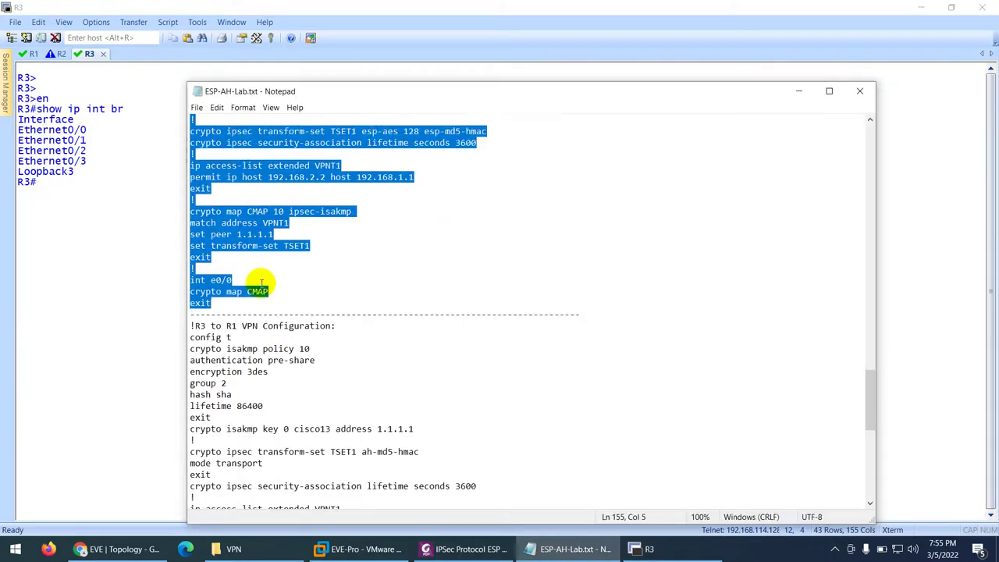
scroll(234, 281, "down", 1)
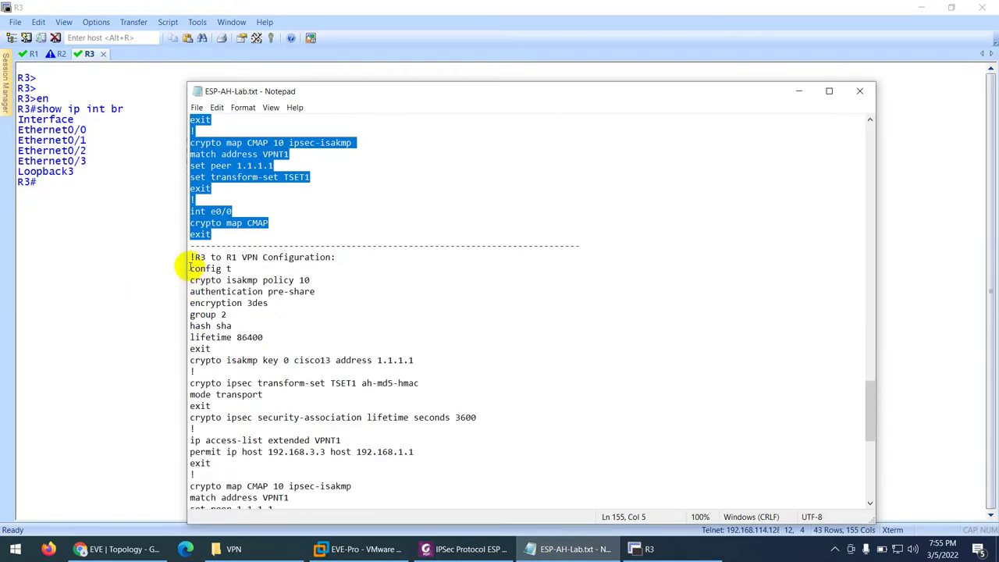
left_click_drag(190, 256, 344, 296)
key("ctrl+c")
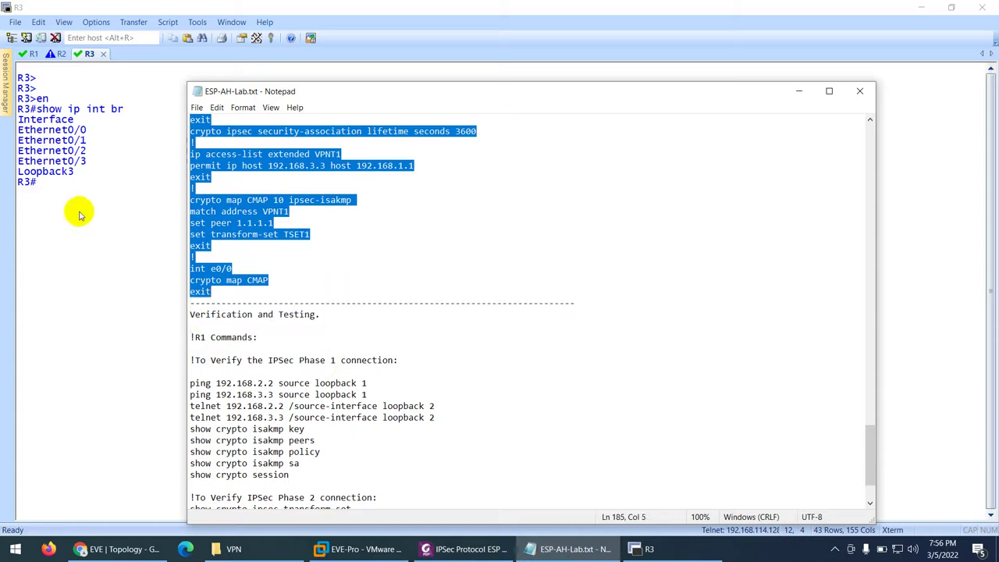
right_click(78, 212)
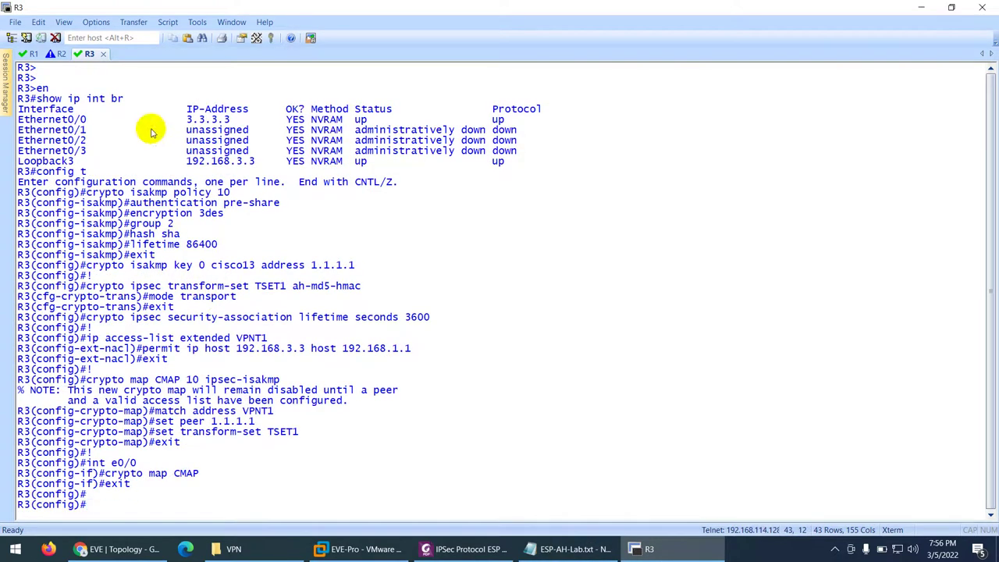
left_click(29, 54)
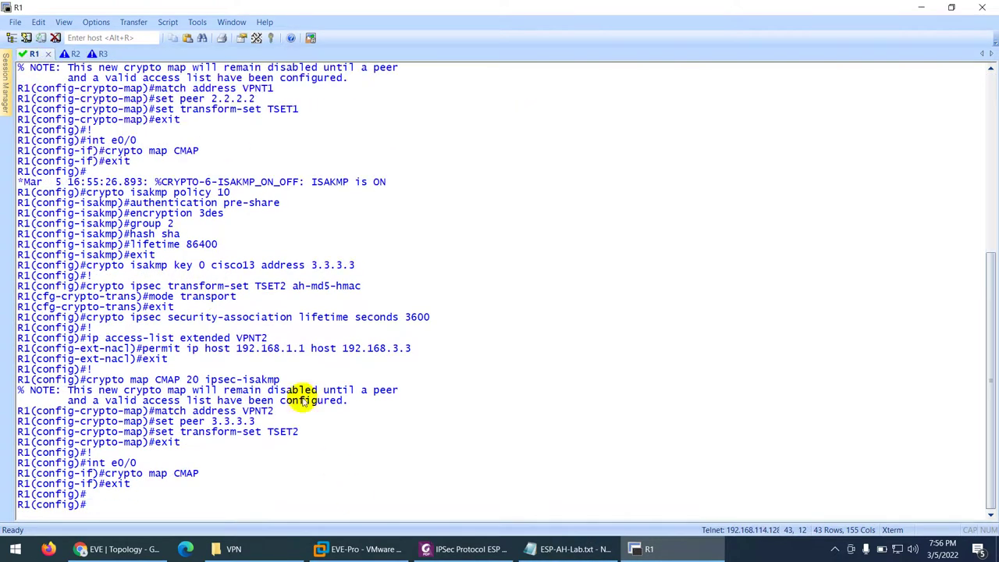
Leave configuration mode on R1, R2 and R3
key("ctrl+l")
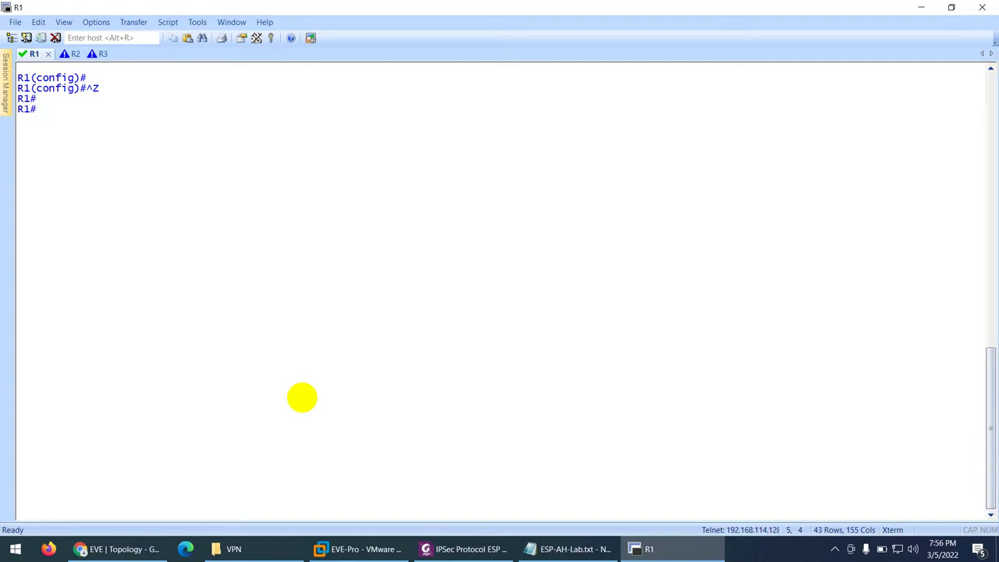
left_click(74, 54)
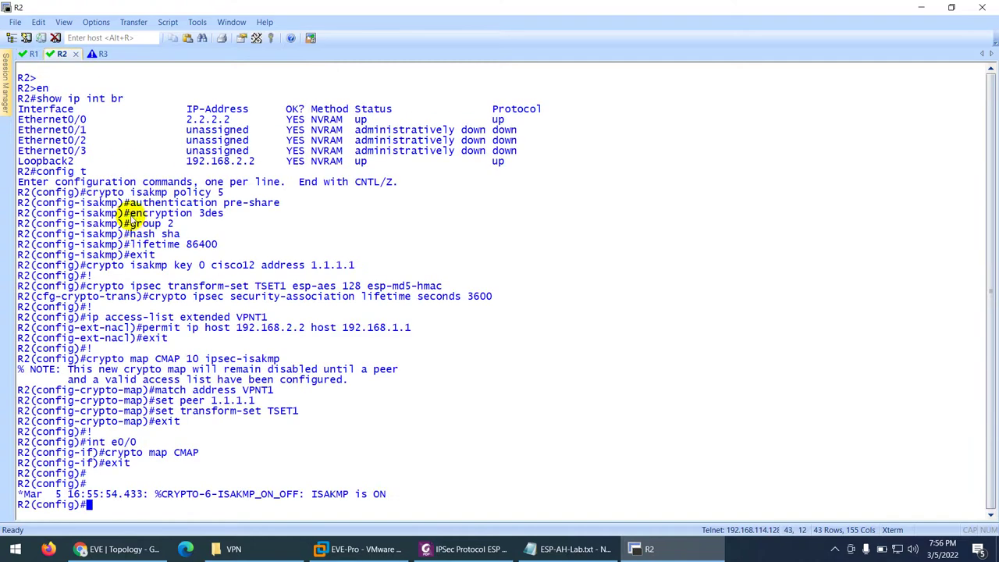
key("ctrl+l")
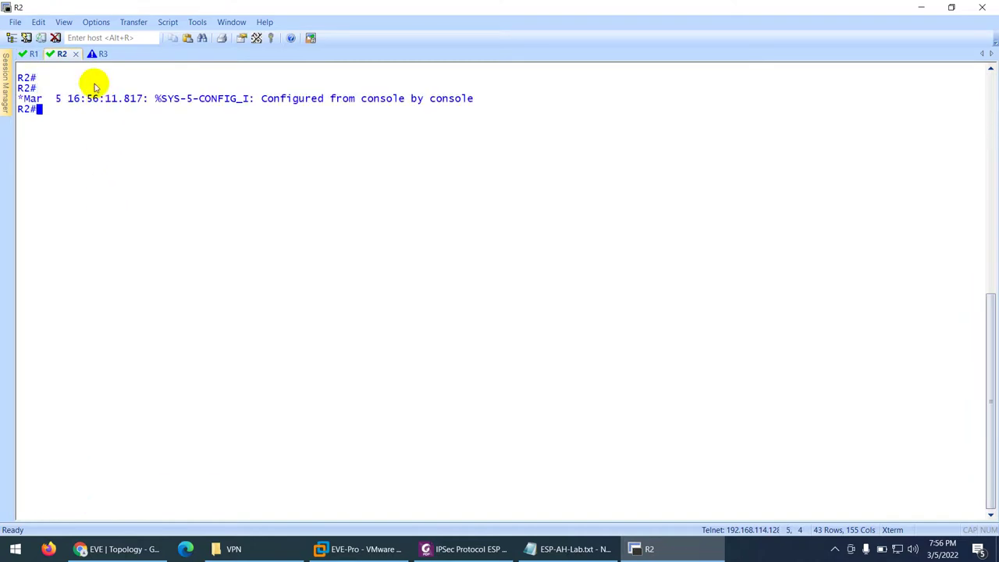
left_click(101, 55)
key("ctrl+l")
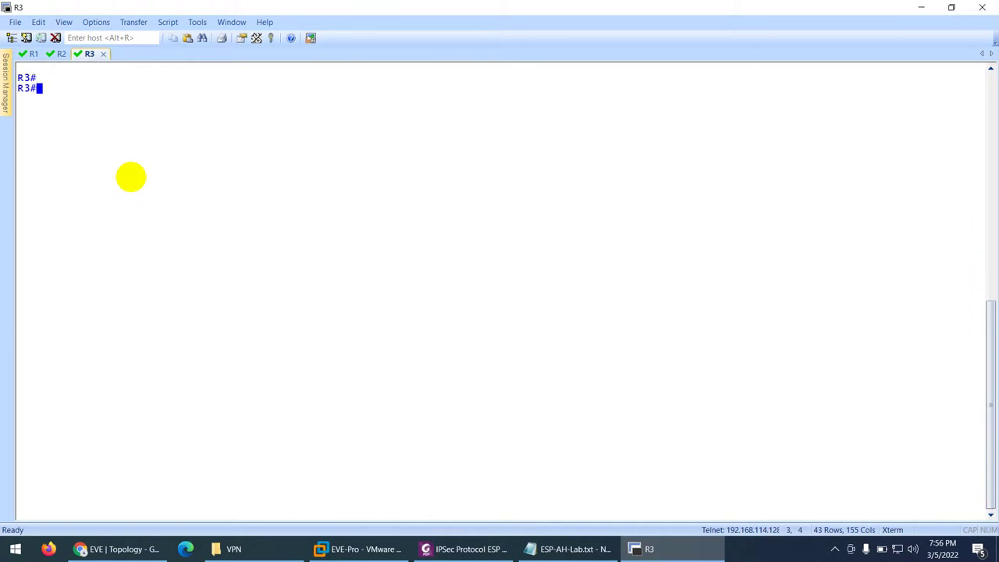
left_click(33, 54)
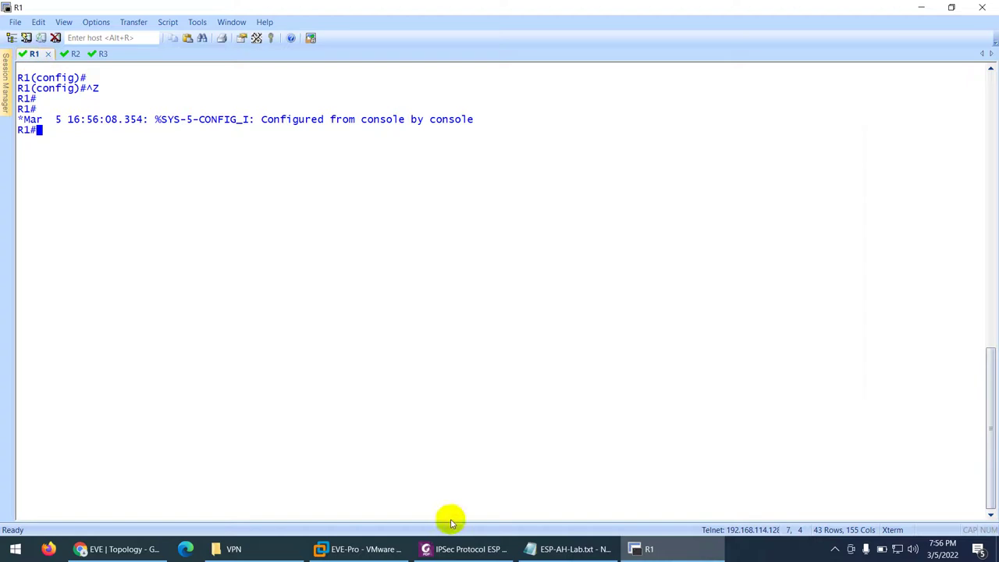
Select the 'ping 192.168.2.2 source loopback 1' line in the notes, then show the EVE topology
left_click(555, 551)
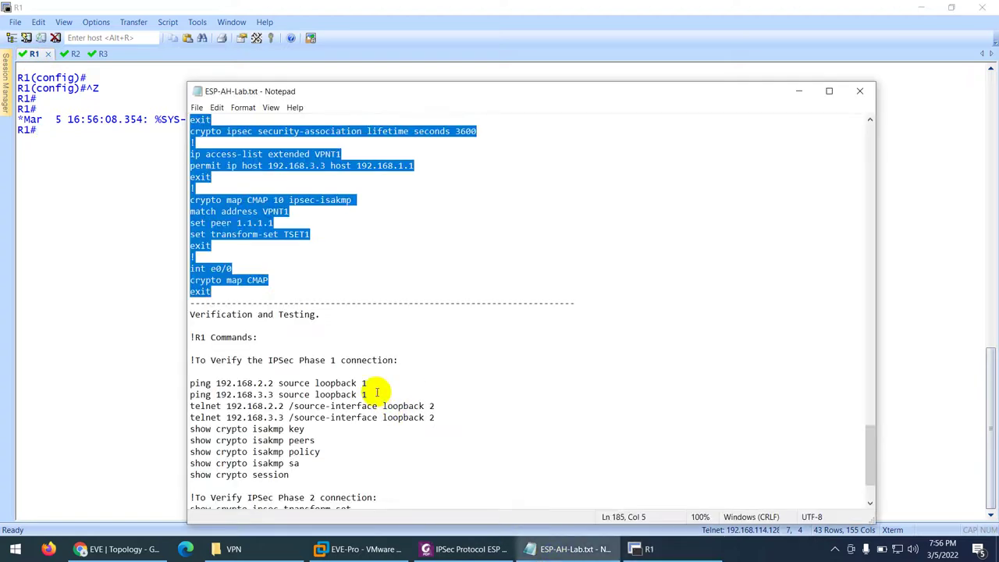
left_click_drag(373, 383, 174, 379)
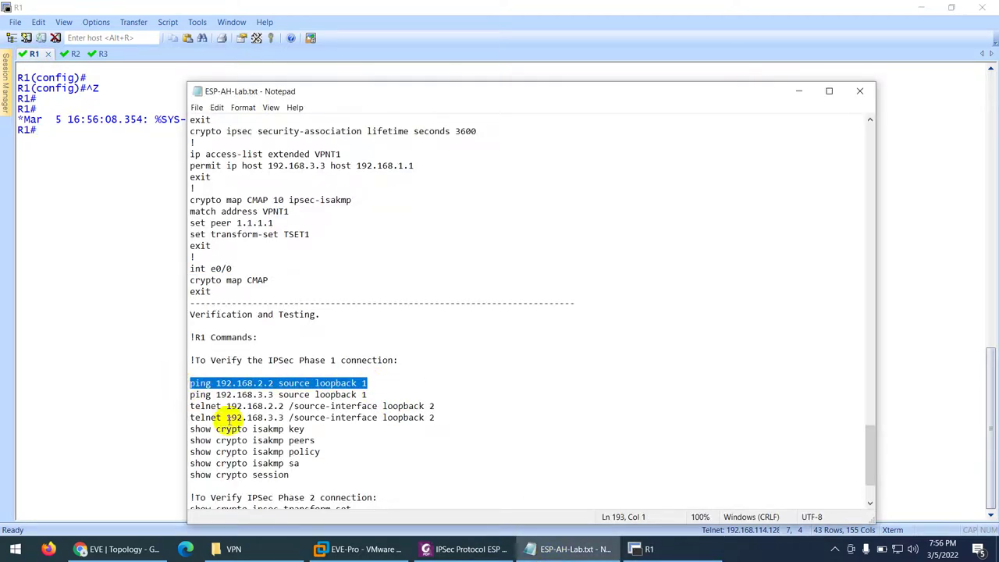
left_click(118, 549)
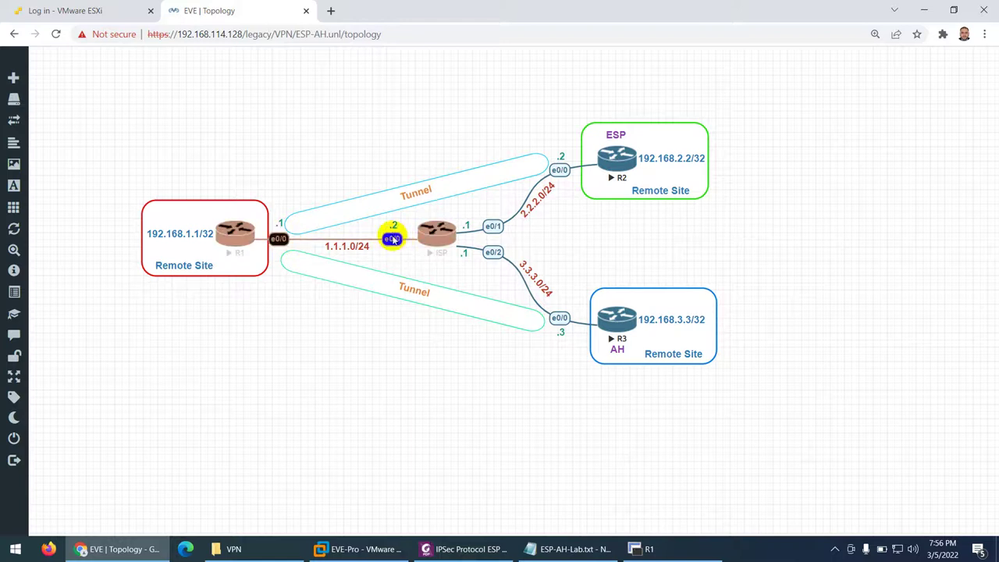
Capture R1 e0/0 in Wireshark with Ethernet link type, view the LOOP/CDP frames, then close it
right_click(238, 235)
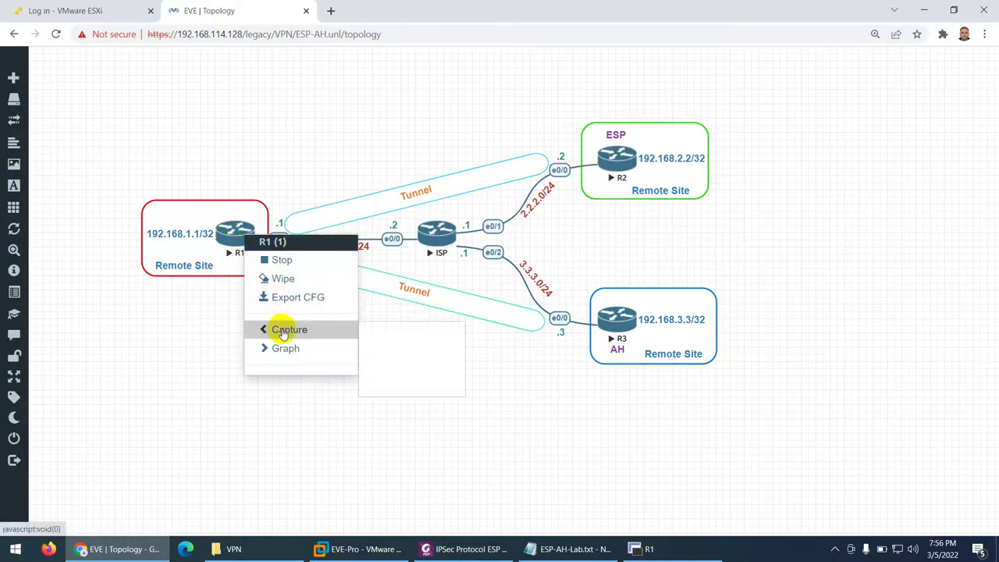
mouse_move(344, 330)
left_click(380, 331)
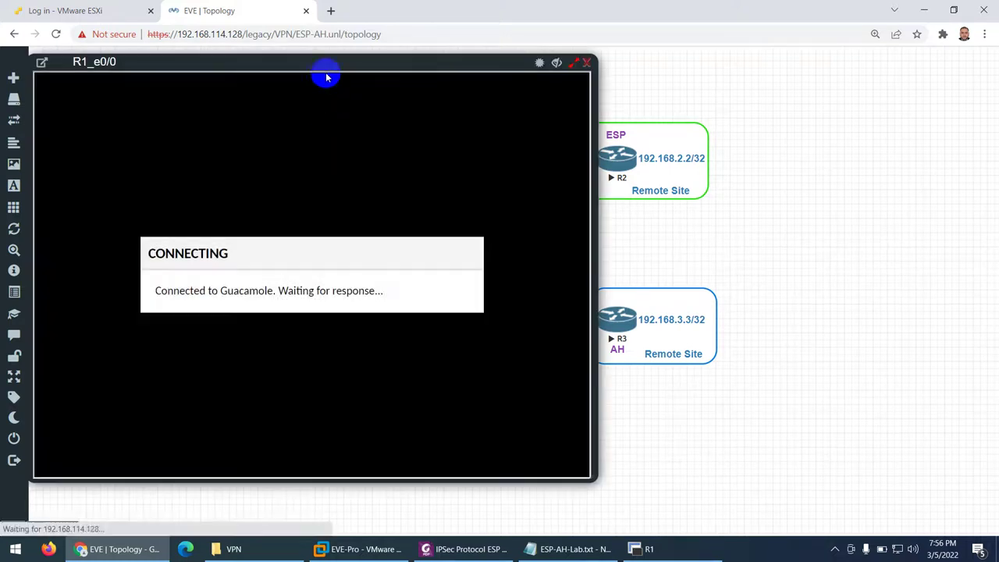
left_click_drag(327, 62, 686, 79)
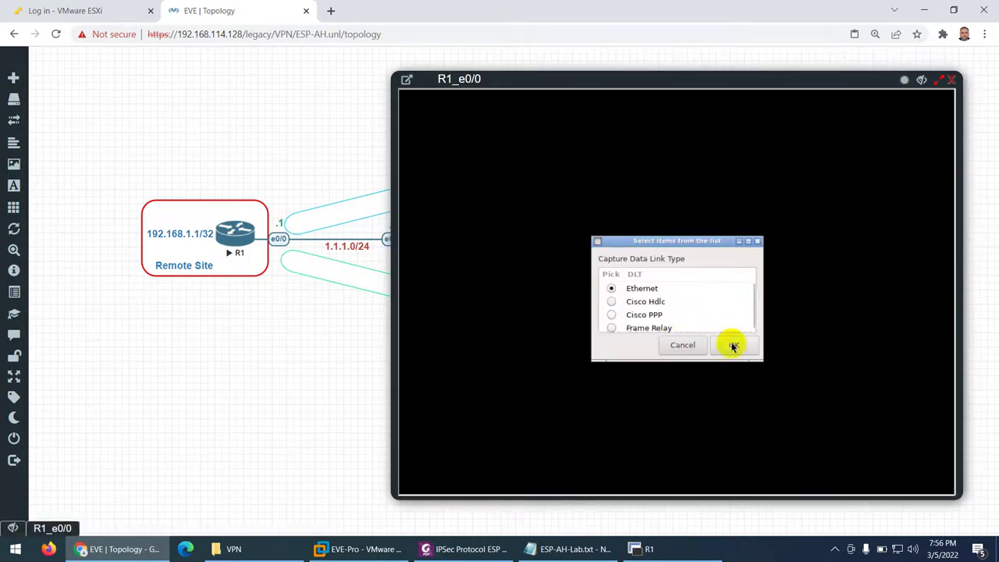
left_click(732, 346)
left_click(279, 240)
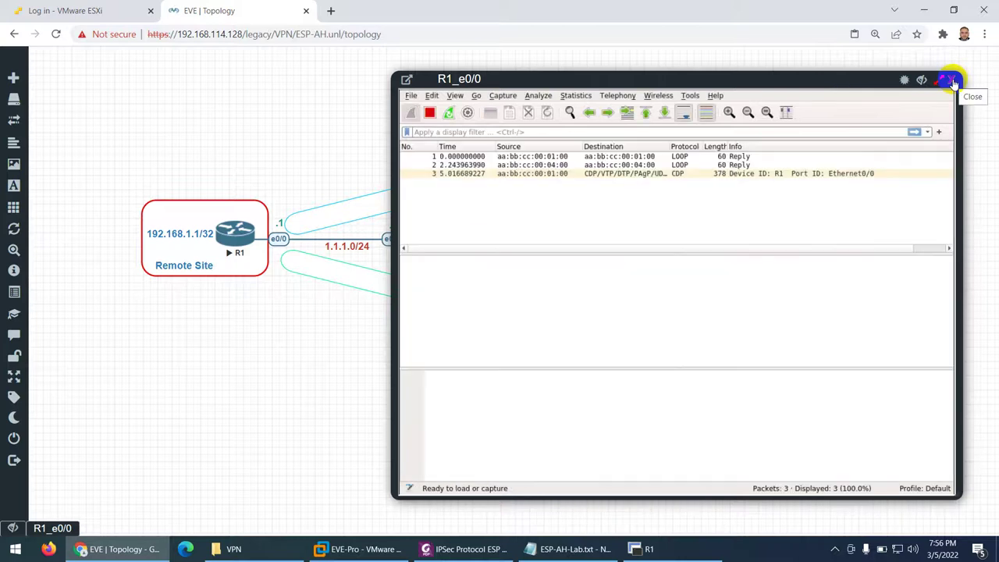
left_click(952, 81)
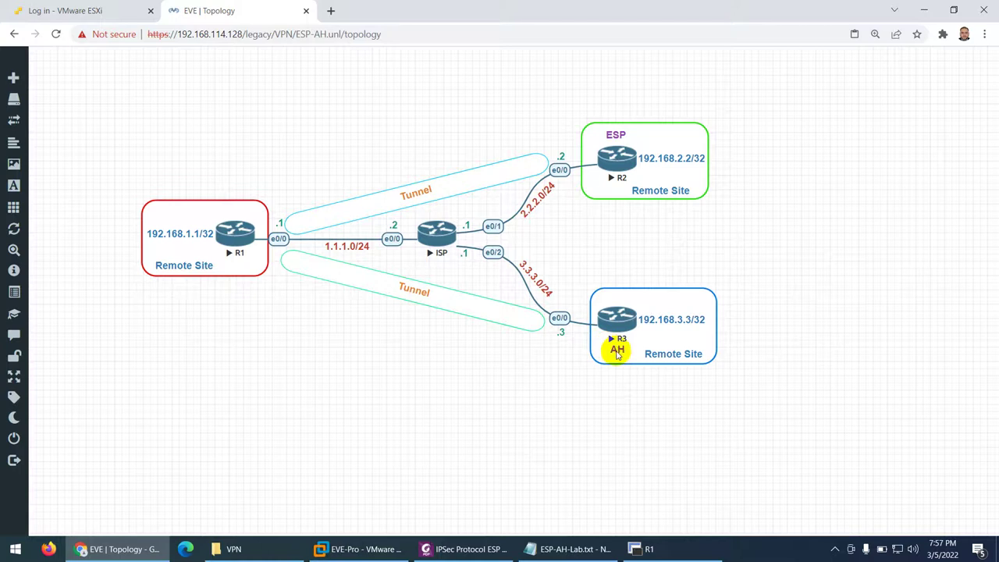
Start an Ethernet Wireshark capture on R2's e0/0 and minimise the R2_e0/0 window
right_click(616, 158)
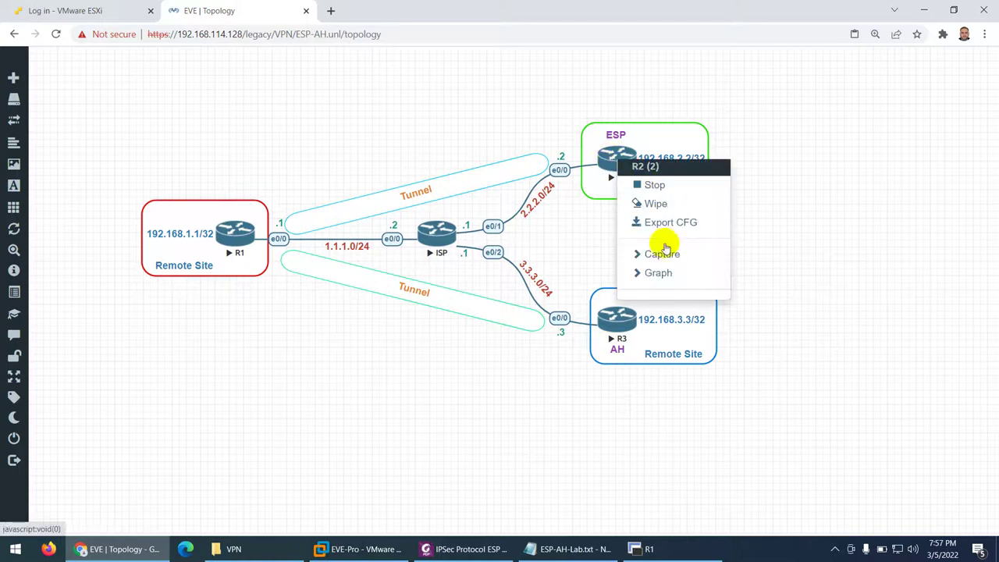
mouse_move(665, 257)
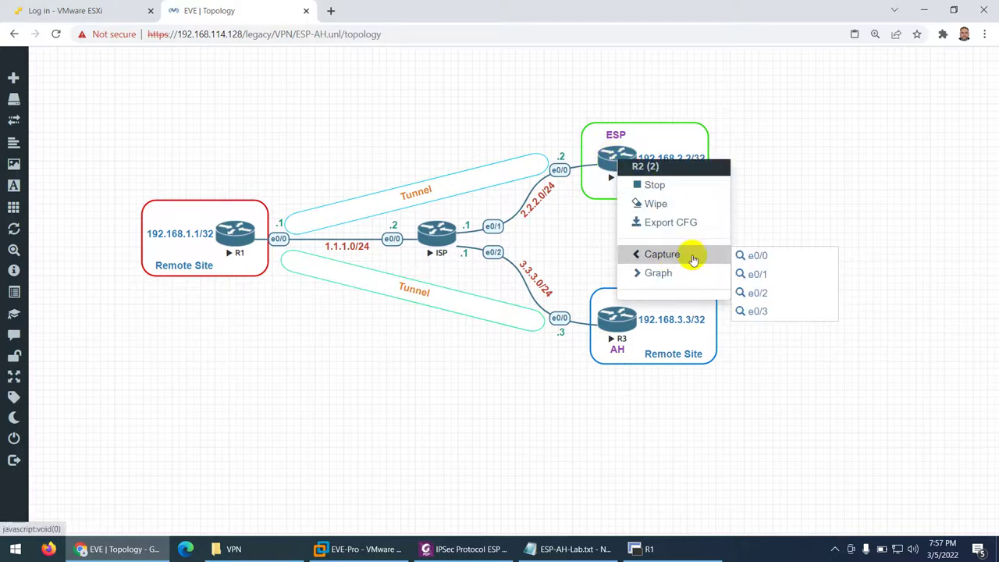
left_click(756, 254)
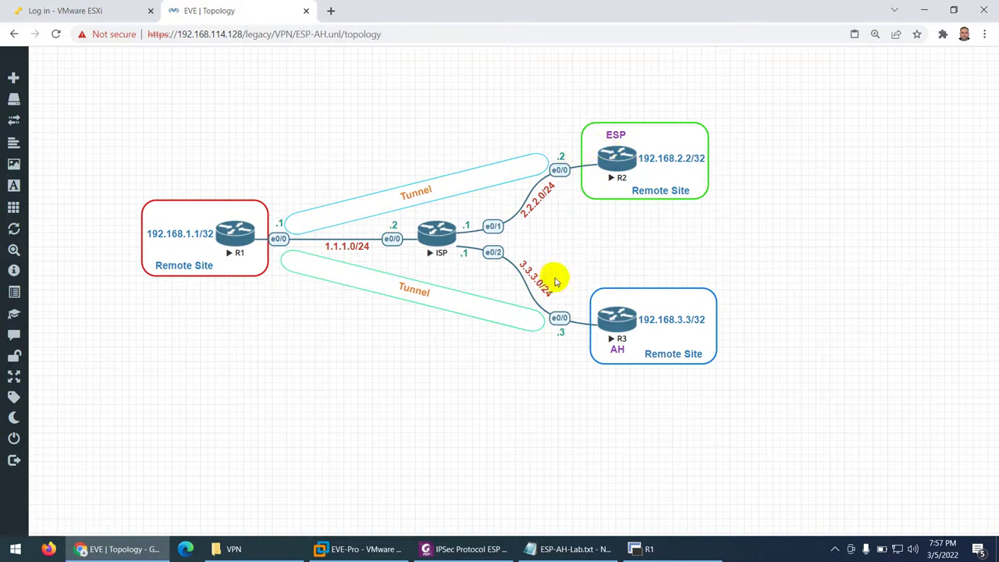
left_click(573, 228)
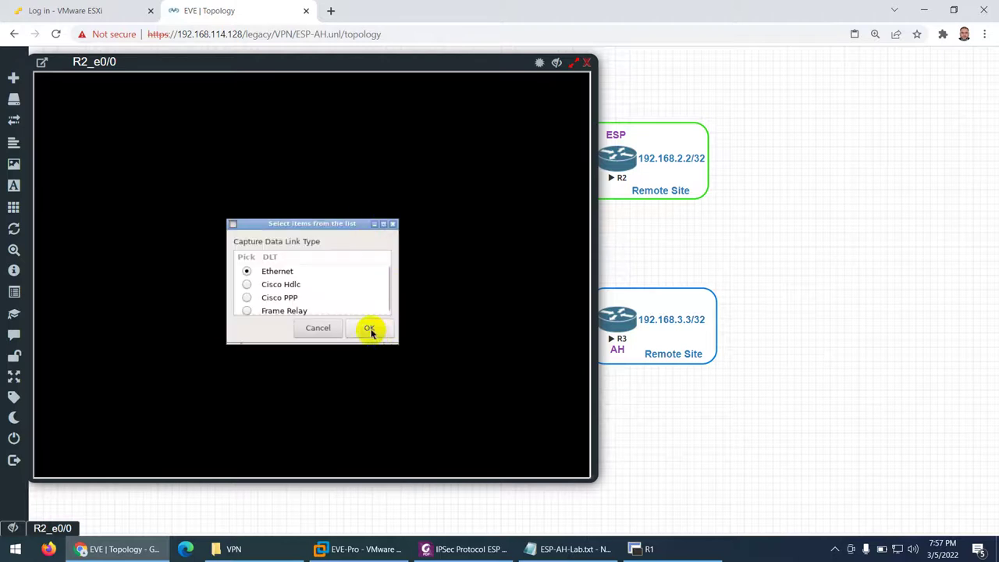
left_click(370, 330)
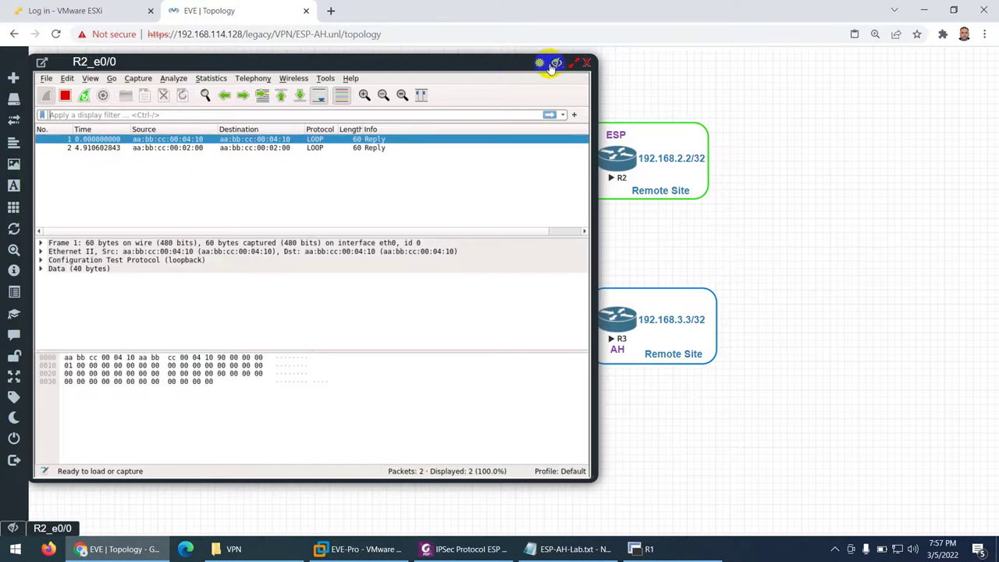
left_click(557, 65)
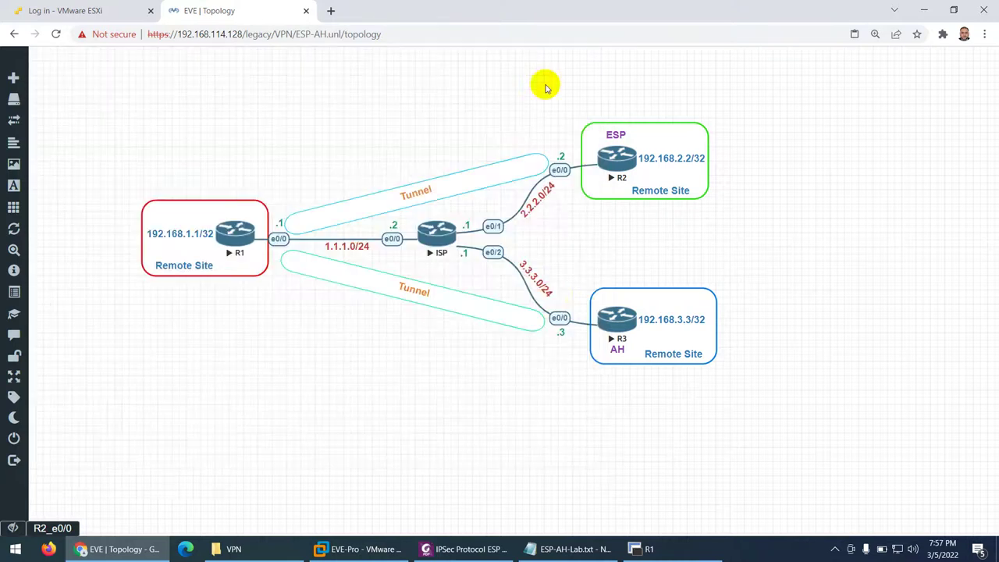
Start an Ethernet Wireshark capture on R3's e0/0 and minimise the R3_e0/0 window
right_click(627, 327)
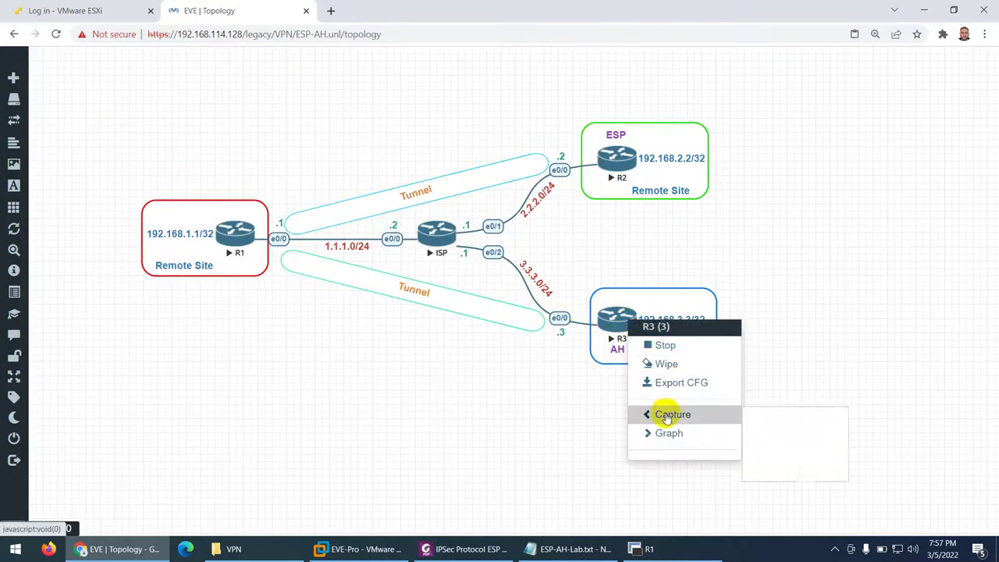
left_click(769, 416)
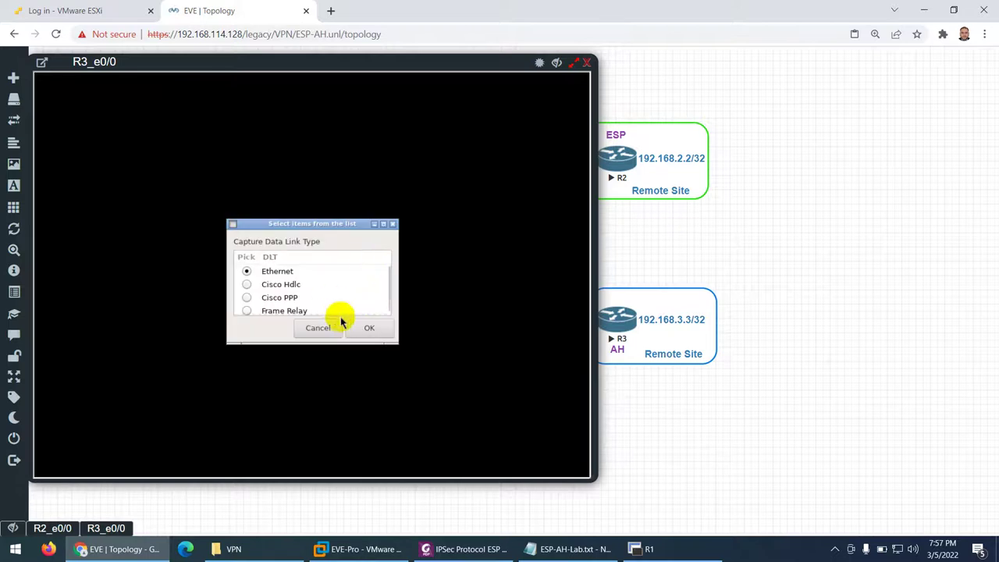
left_click(367, 329)
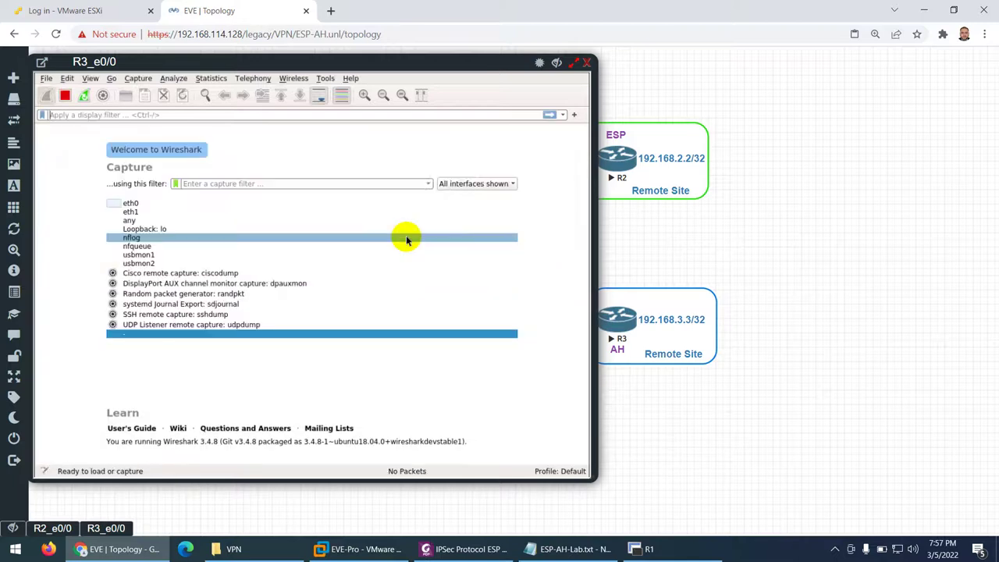
left_click(557, 63)
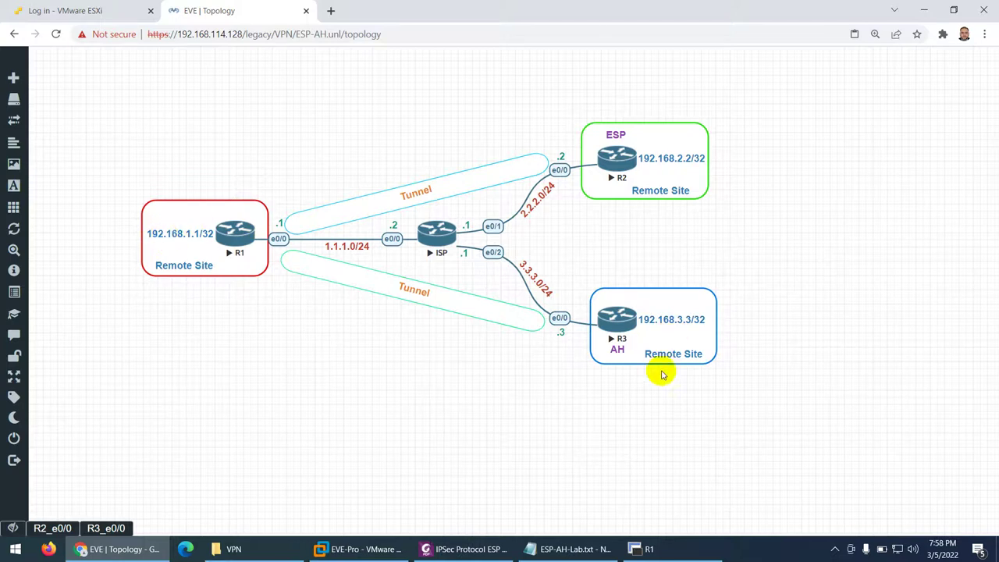
Ping 192.168.2.2 from R1's loopback 1, getting 80 percent (4/5) success
left_click(647, 549)
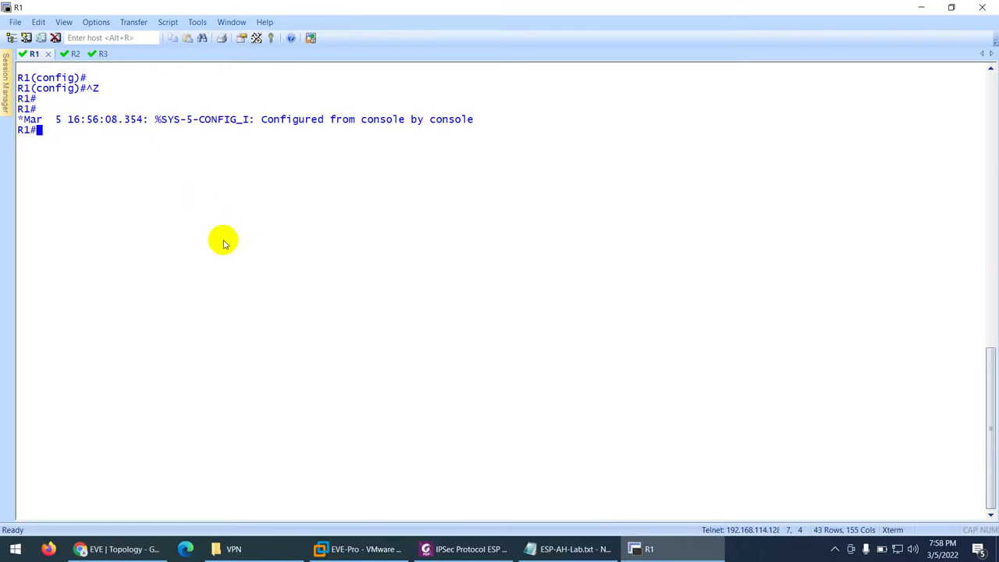
left_click(571, 549)
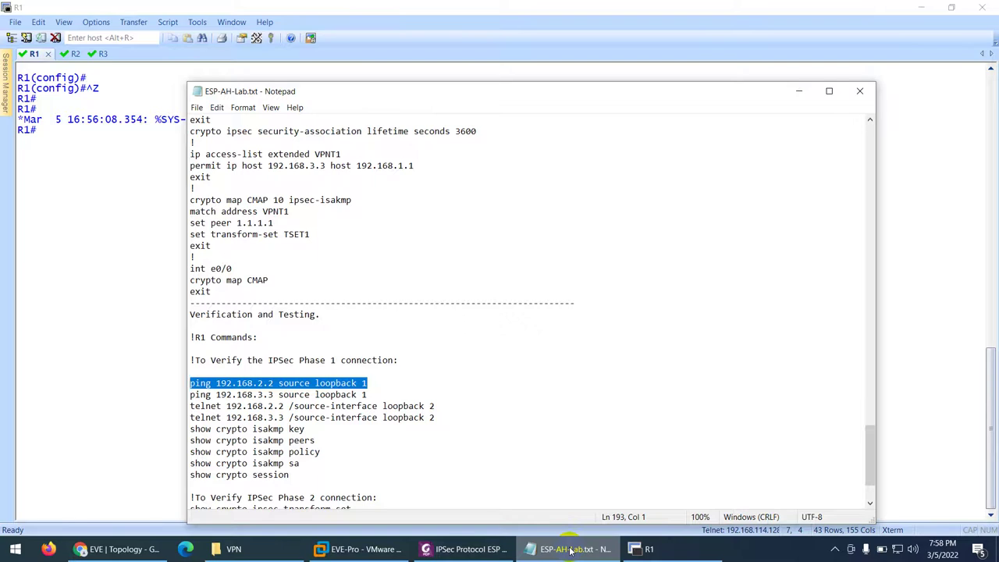
left_click(571, 549)
right_click(269, 290)
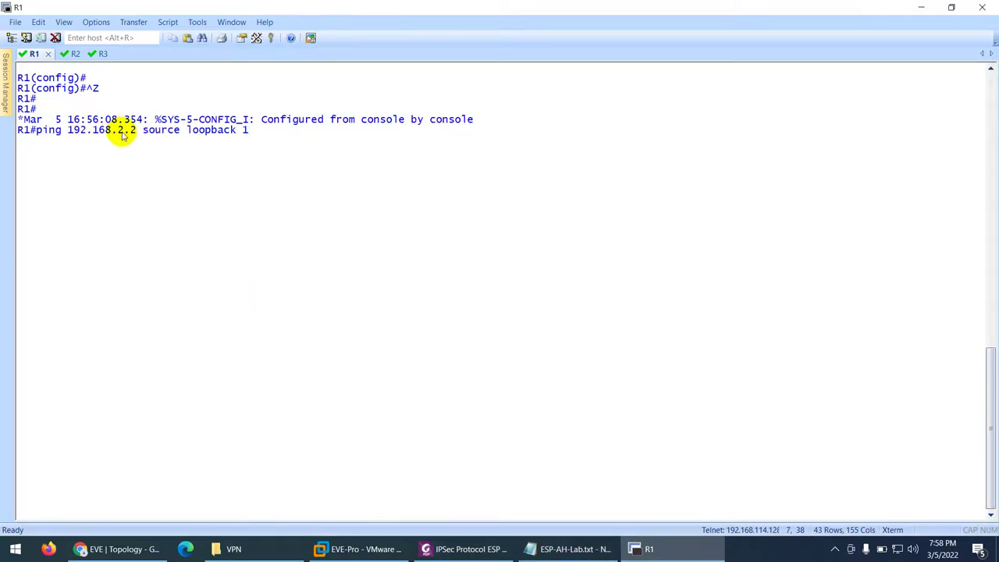
left_click(640, 549)
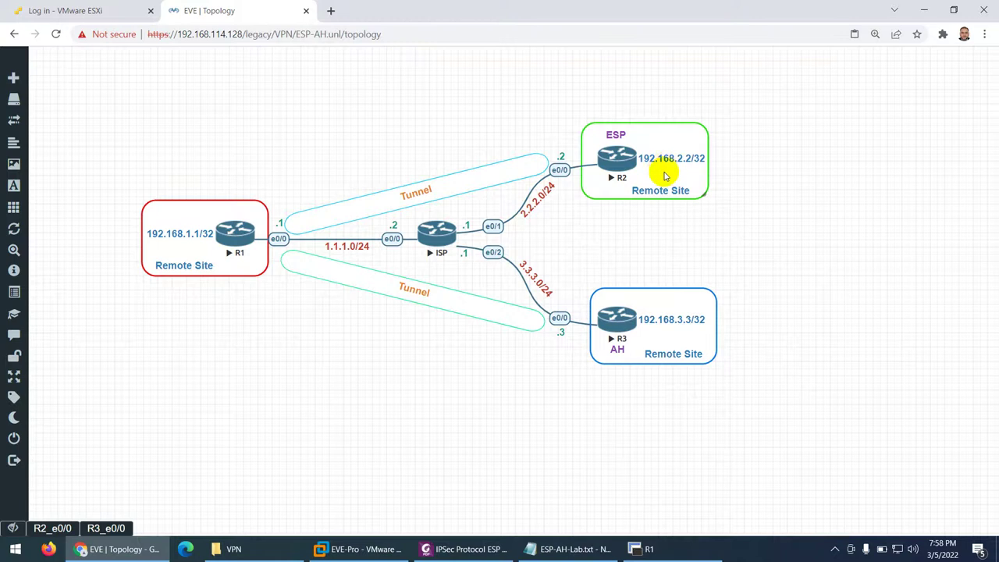
left_click(622, 157)
left_click(646, 549)
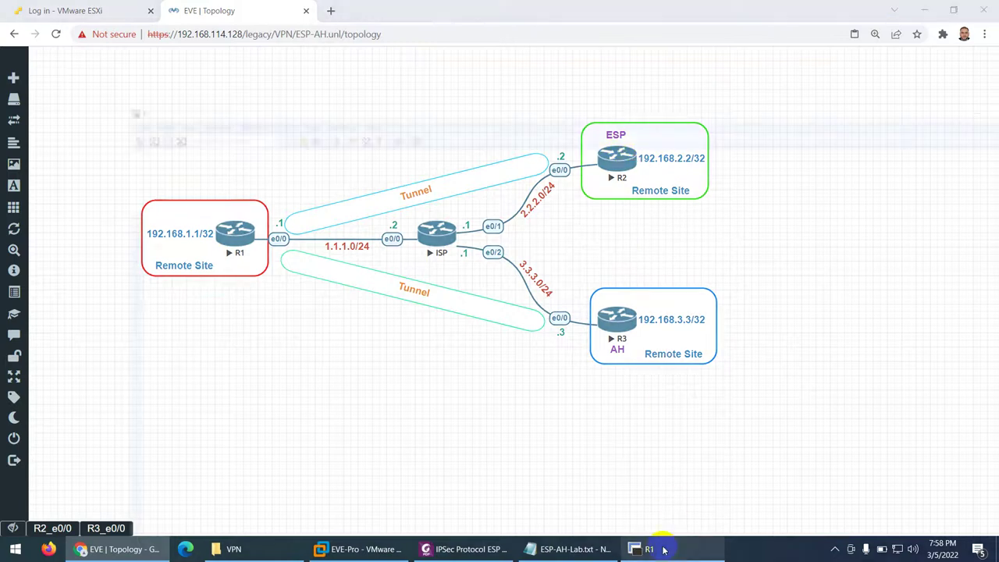
key("Return")
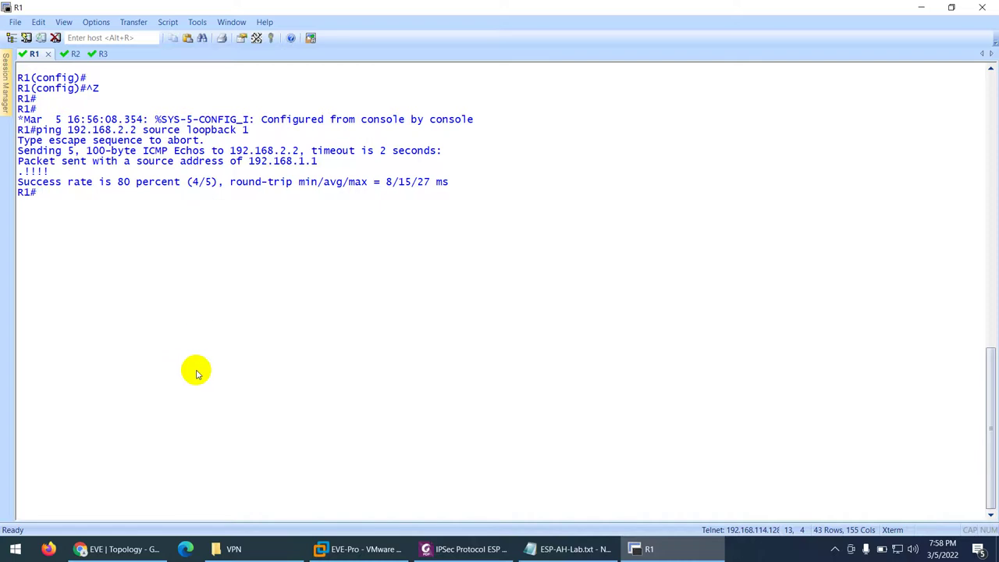
left_click(639, 549)
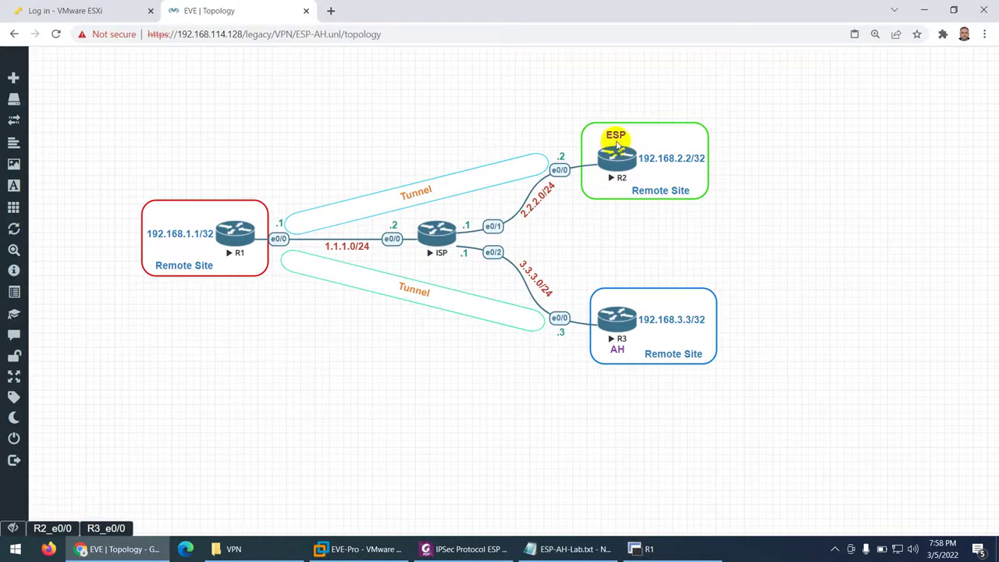
Bring back the R2 e0/0 capture, recentre its window, and select ISAKMP frame 15
left_click(52, 528)
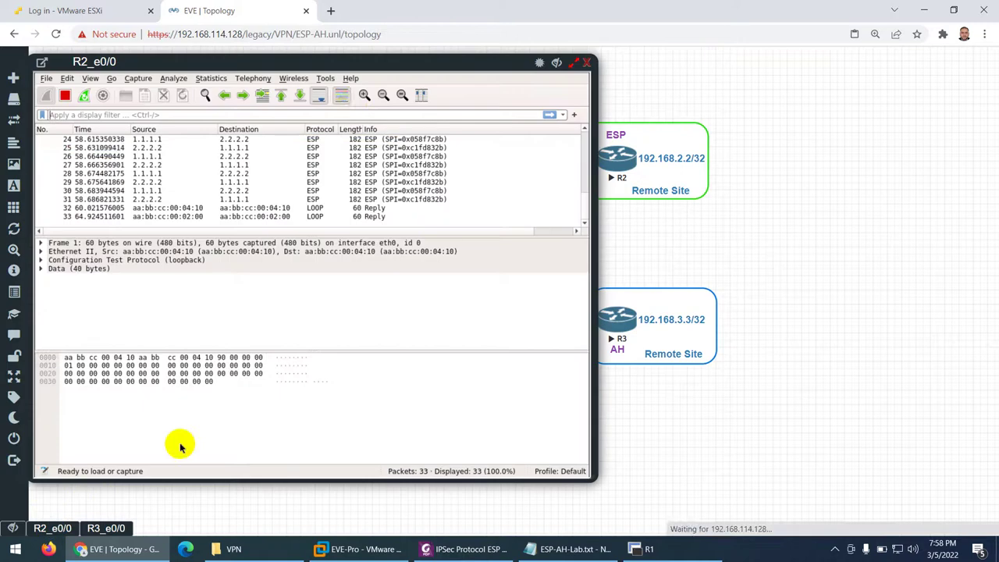
left_click(328, 152)
left_click_drag(375, 62, 523, 65)
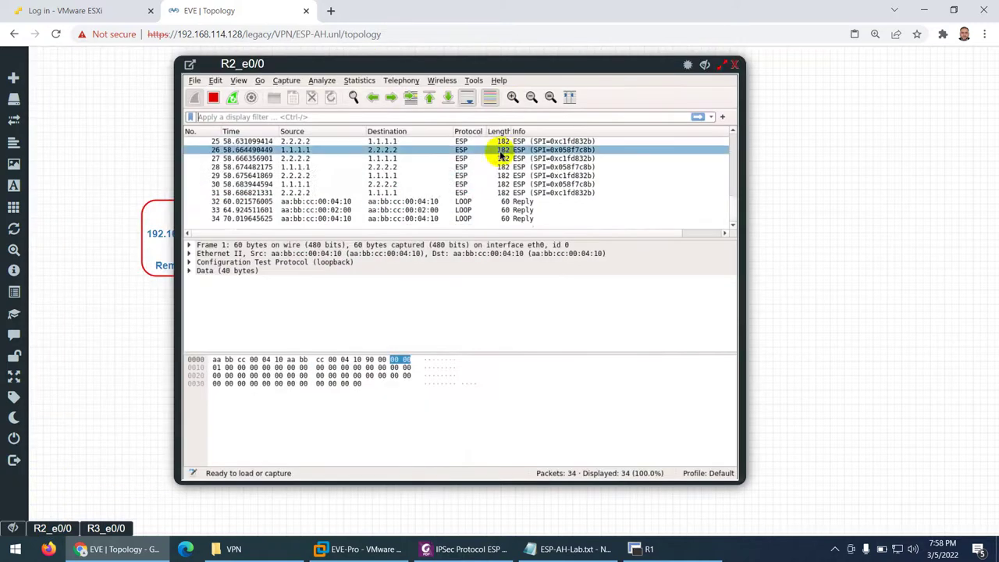
scroll(502, 154, "up", 8)
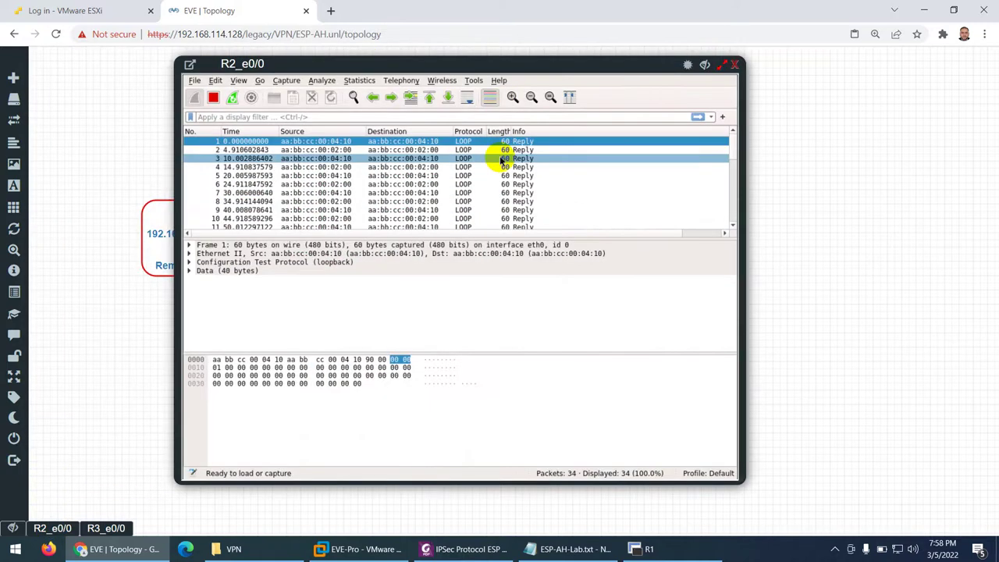
left_click(729, 185)
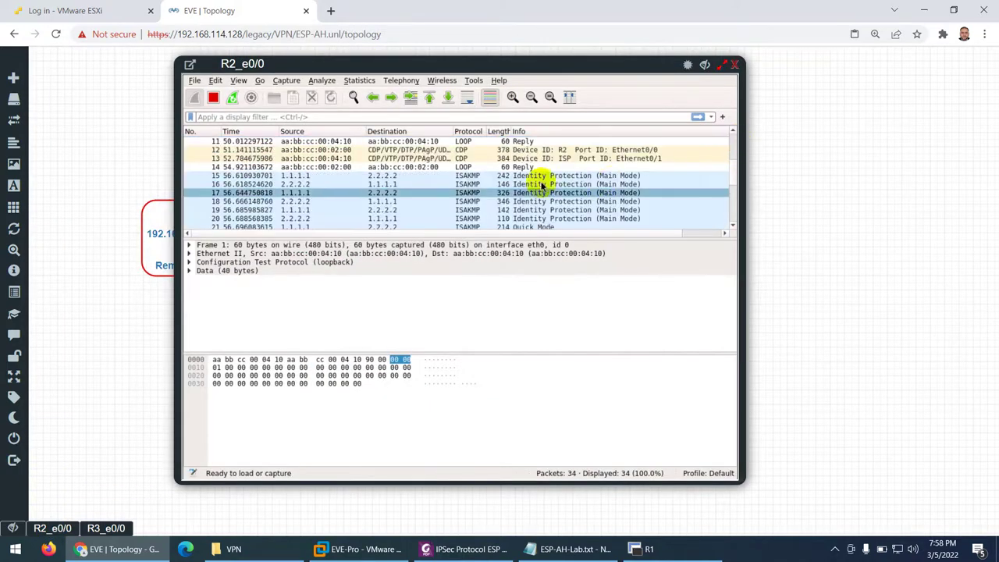
scroll(555, 177, "down", 2)
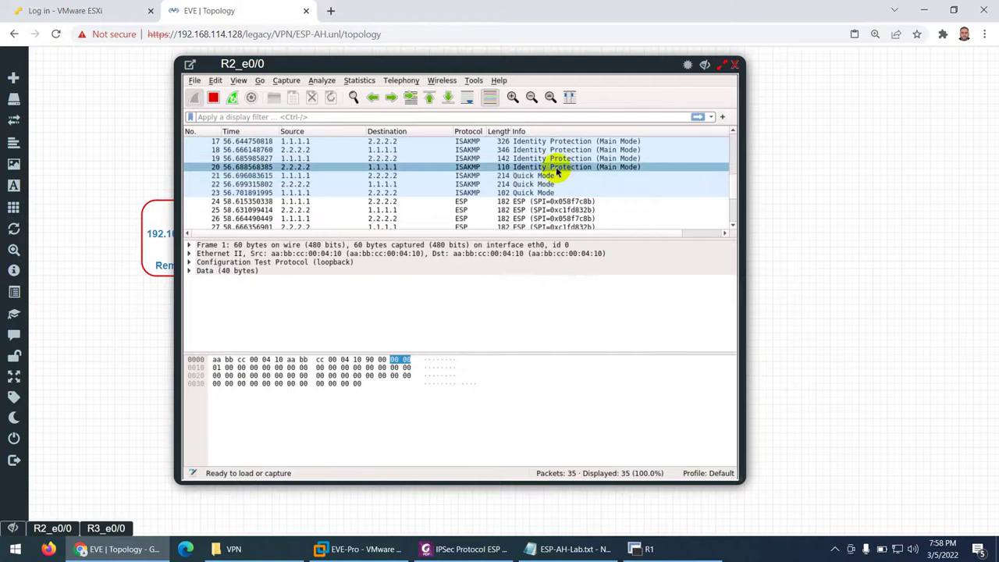
scroll(552, 174, "up", 2)
left_click(548, 176)
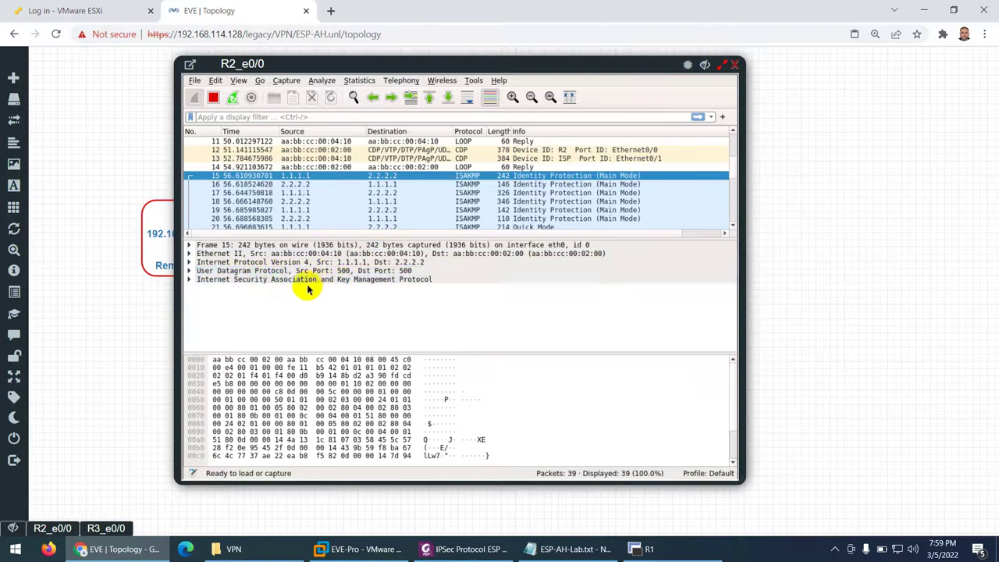
Expand frame 15's ISAKMP header and Security Association payload, enlarging the details pane
left_click(191, 280)
left_click(188, 278)
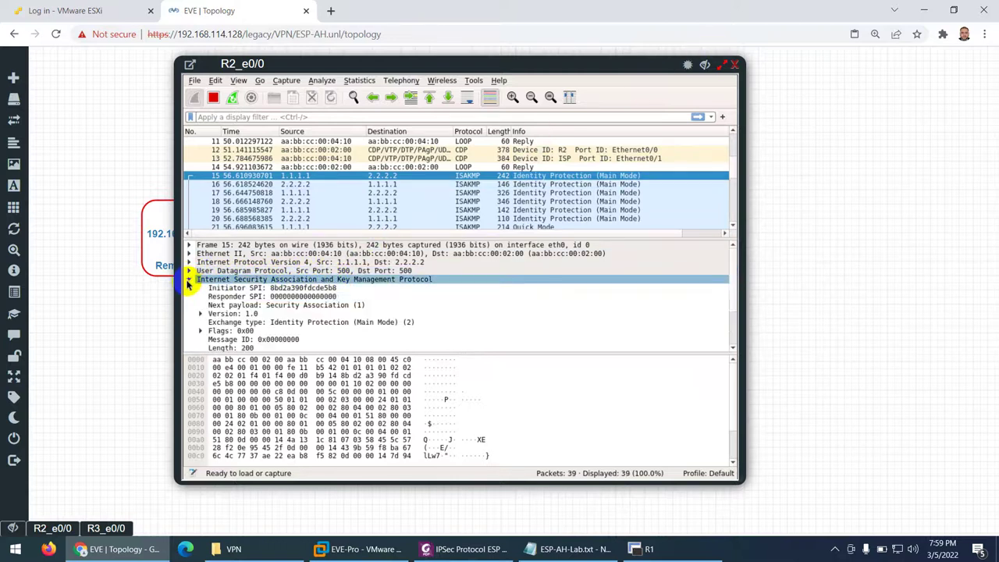
left_click(217, 298)
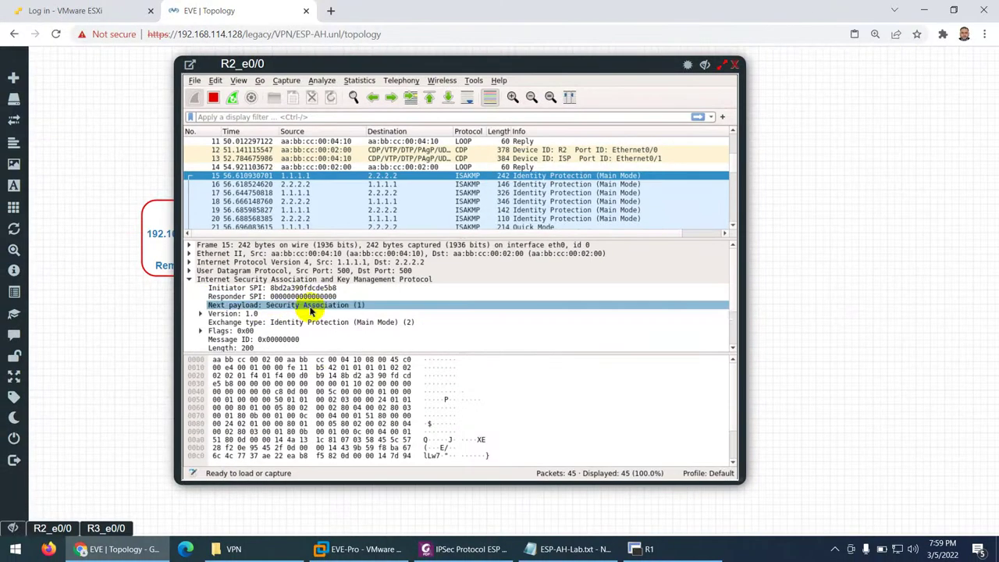
left_click_drag(318, 355, 312, 451)
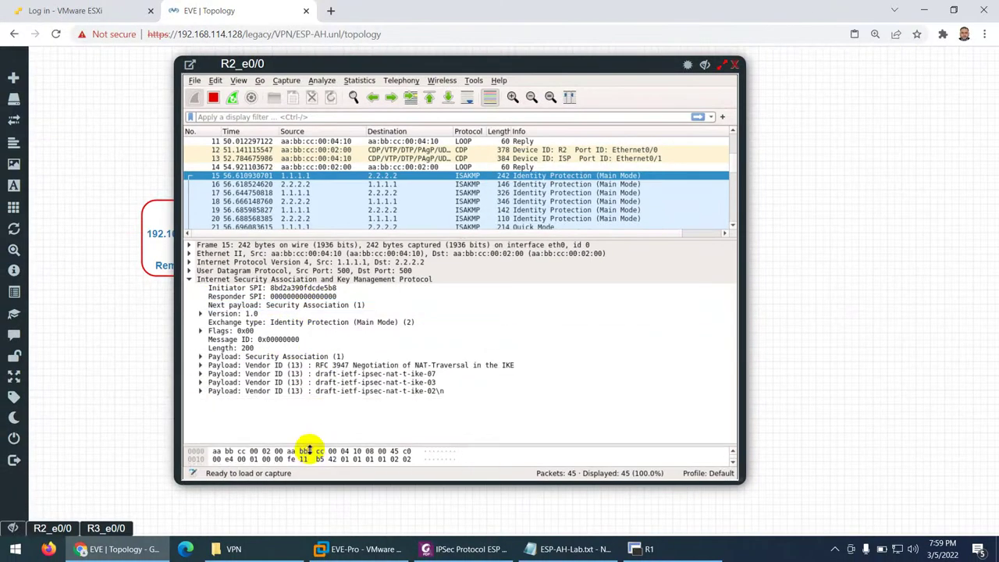
left_click(297, 380)
left_click(285, 357)
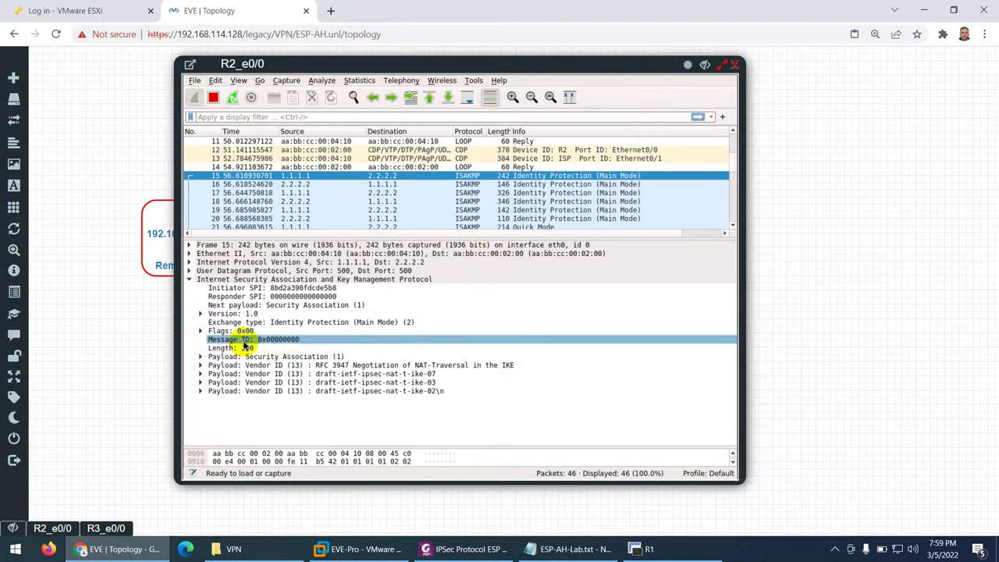
left_click(199, 365)
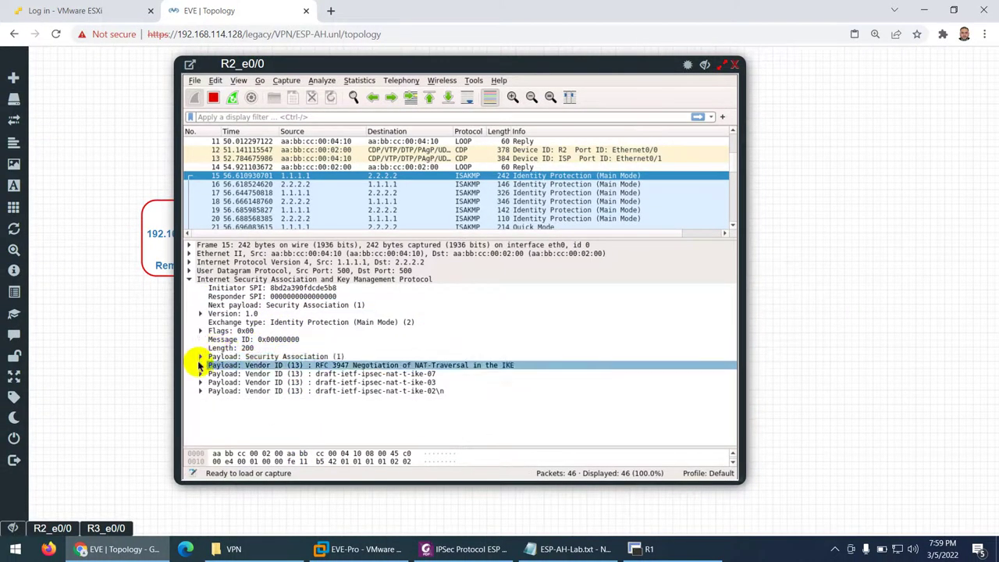
left_click(202, 359)
left_click(200, 357)
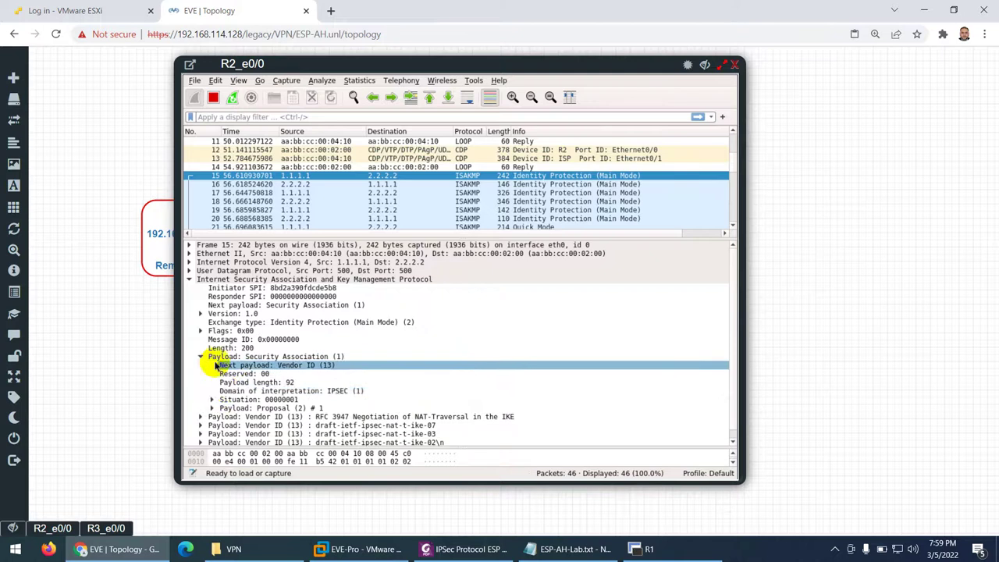
Expand the Situation, Proposal #1 and Transform #1 entries of the Security Association
left_click(219, 398)
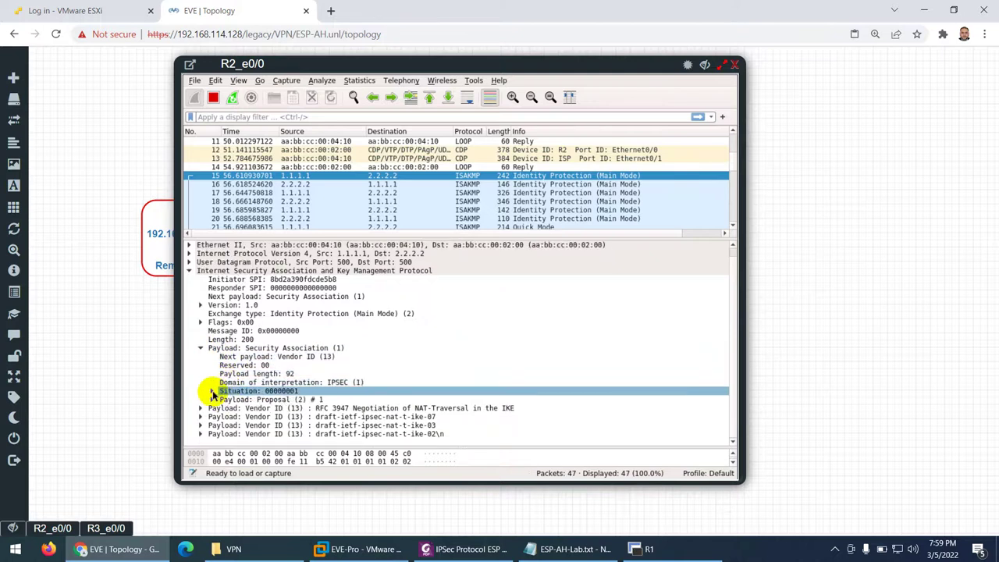
left_click(212, 391)
scroll(303, 398, "down", 1)
left_click(303, 399)
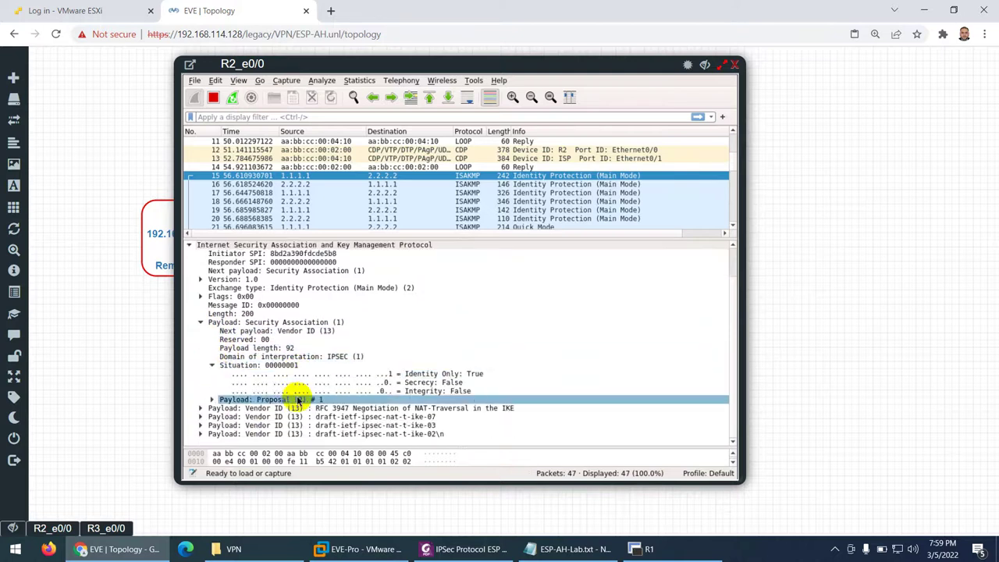
left_click(211, 399)
scroll(324, 401, "down", 3)
left_click(348, 399)
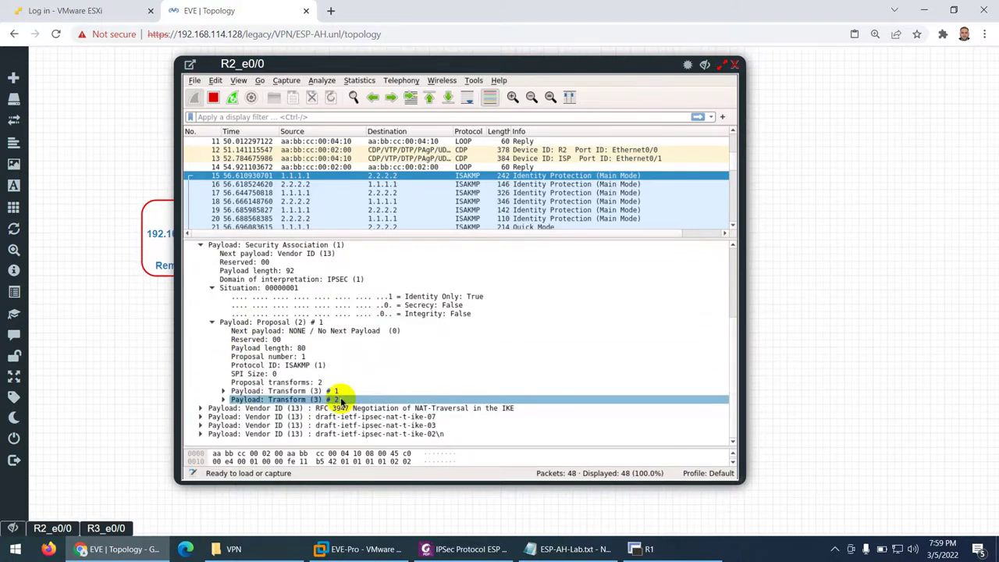
left_click(383, 408)
left_click(218, 399)
left_click(222, 392)
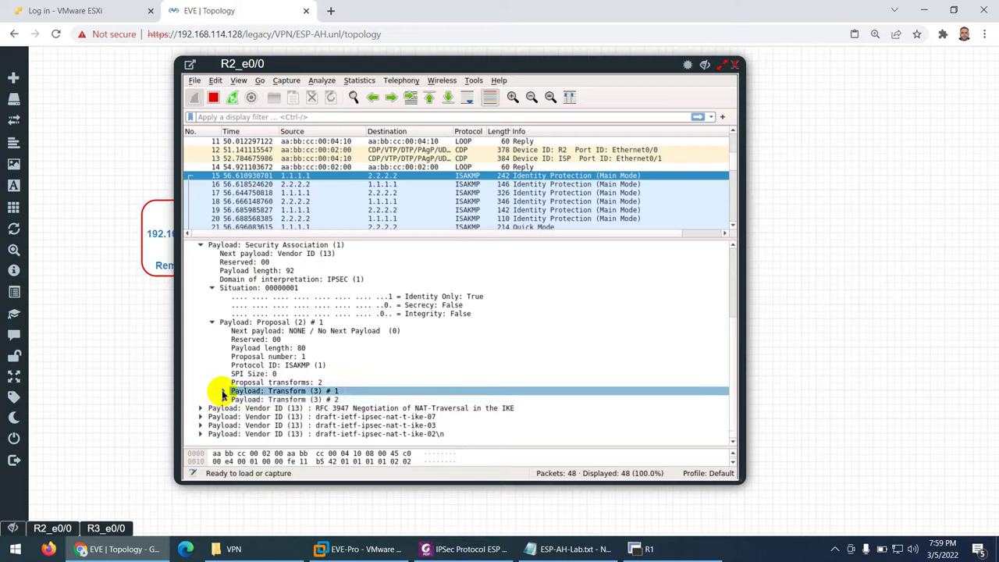
left_click(222, 392)
Review the 3DES-CBC, SHA, 1024-bit MODP, pre-shared key, 86400-second attributes, then view packet 16
scroll(258, 409, "down", 4)
left_click(395, 356)
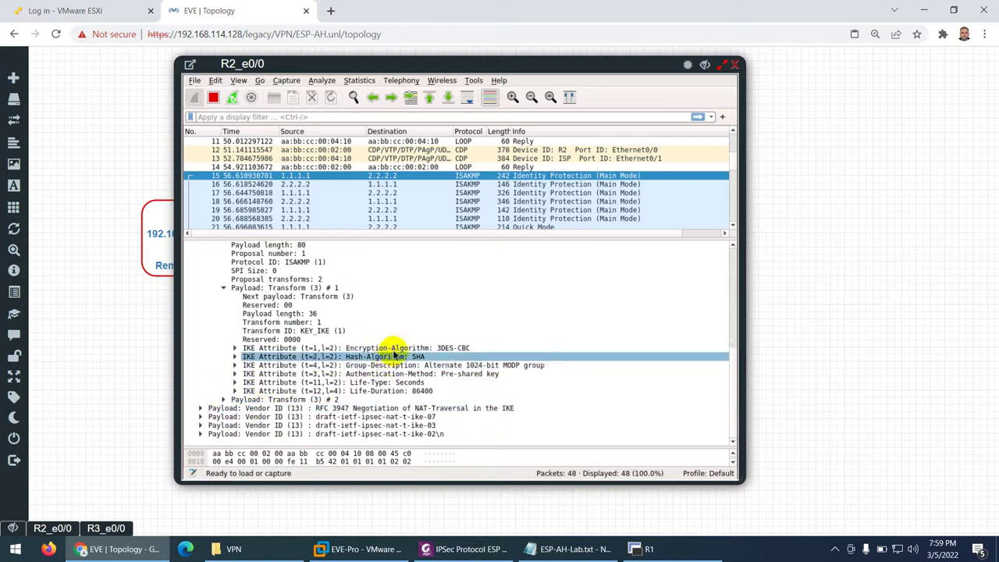
left_click(397, 348)
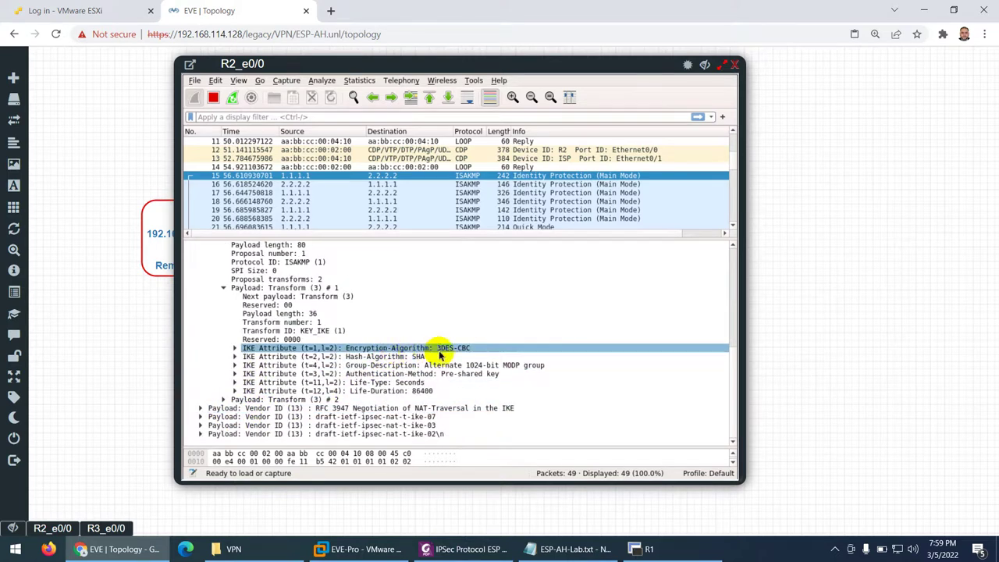
left_click(396, 357)
left_click(366, 365)
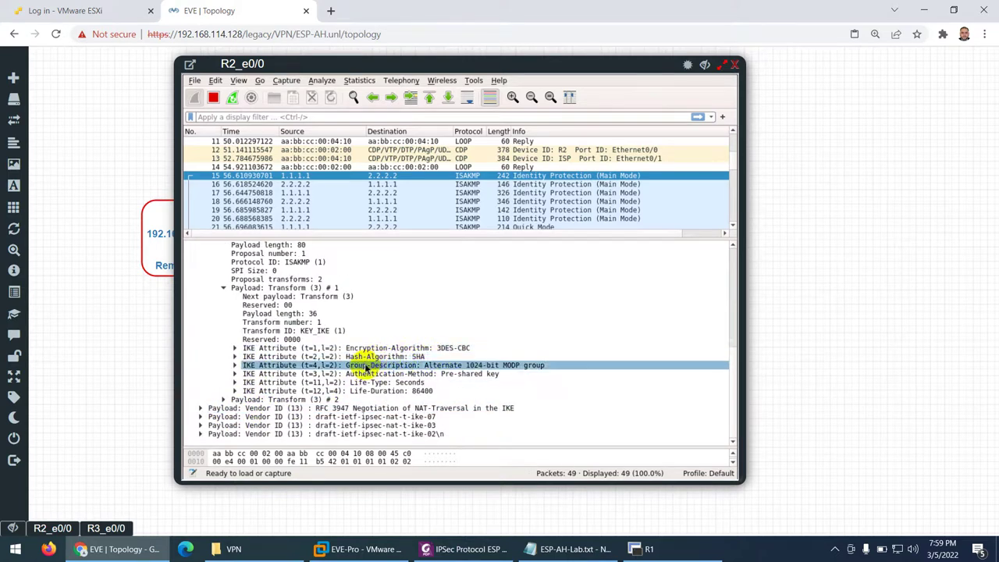
left_click(411, 374)
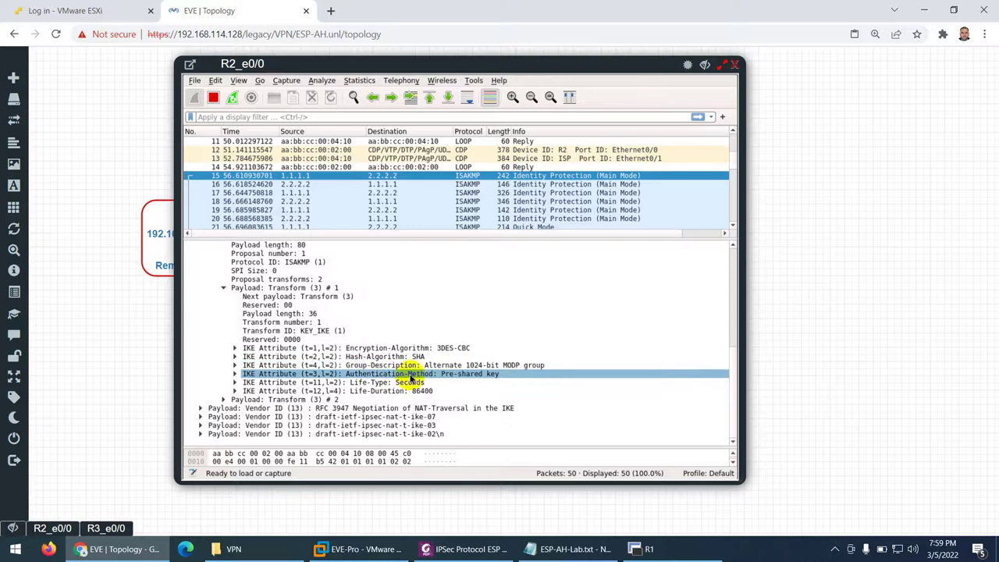
left_click(356, 383)
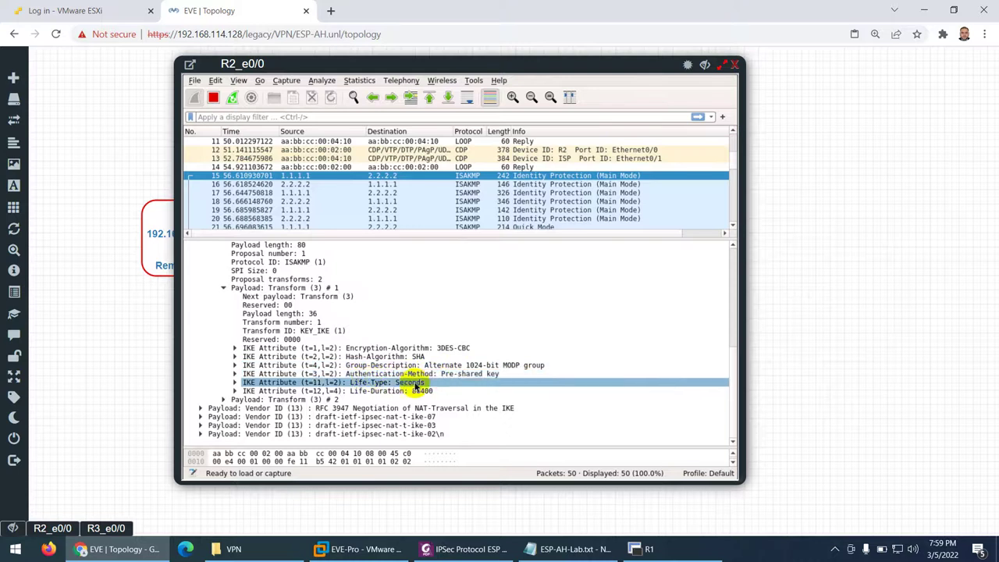
left_click(373, 391)
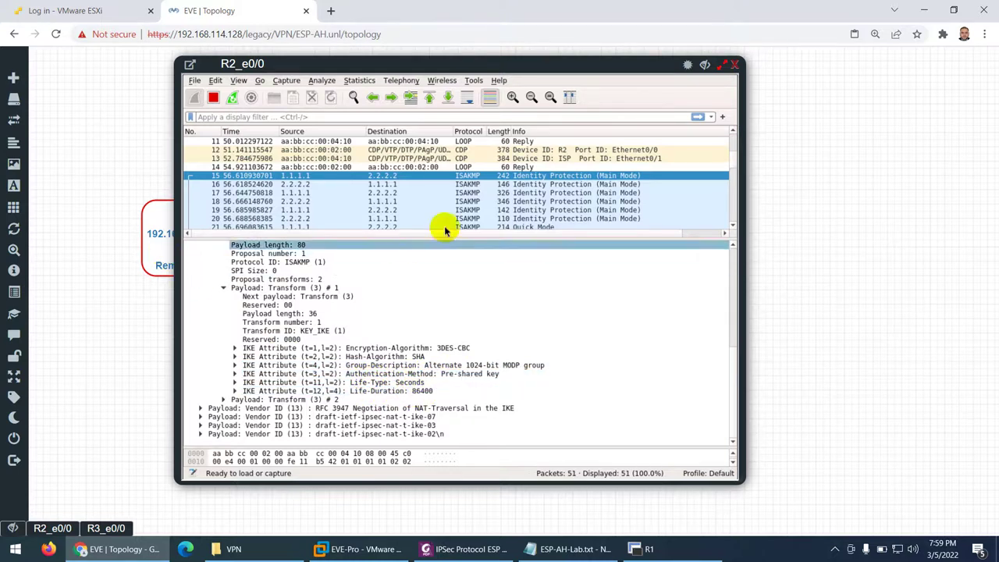
left_click(528, 186)
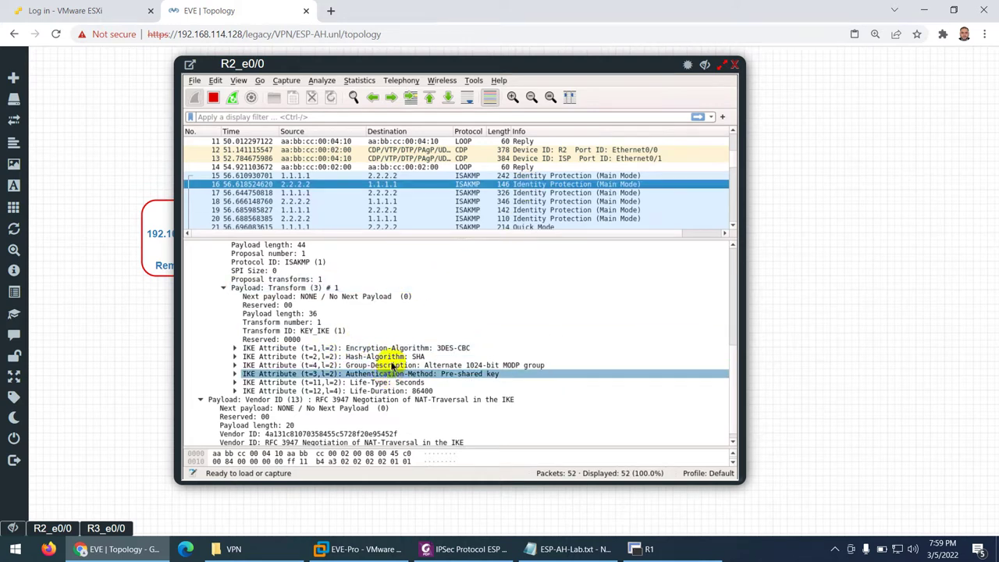
key("Down")
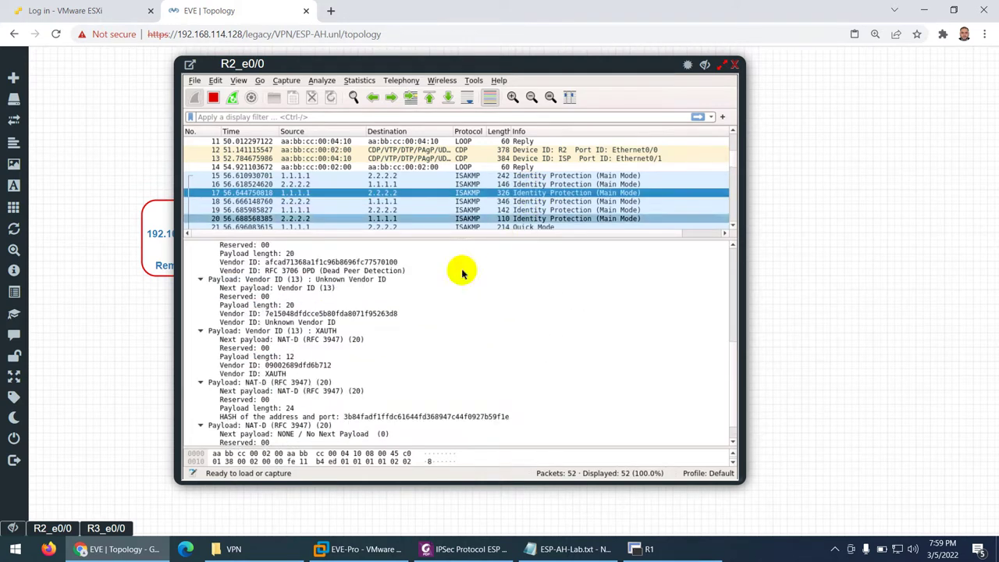
scroll(374, 410, "down", 1)
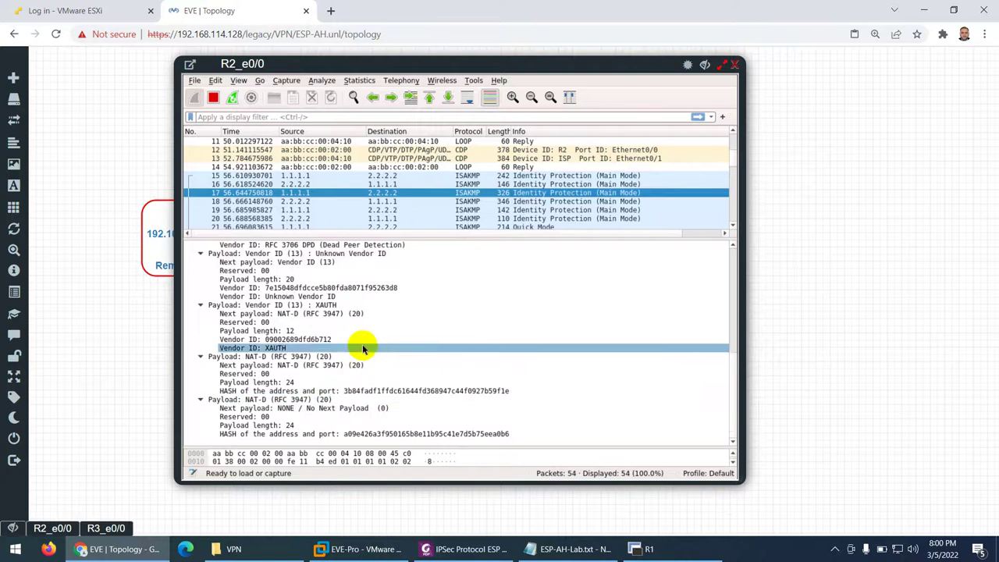
scroll(363, 349, "up", 4)
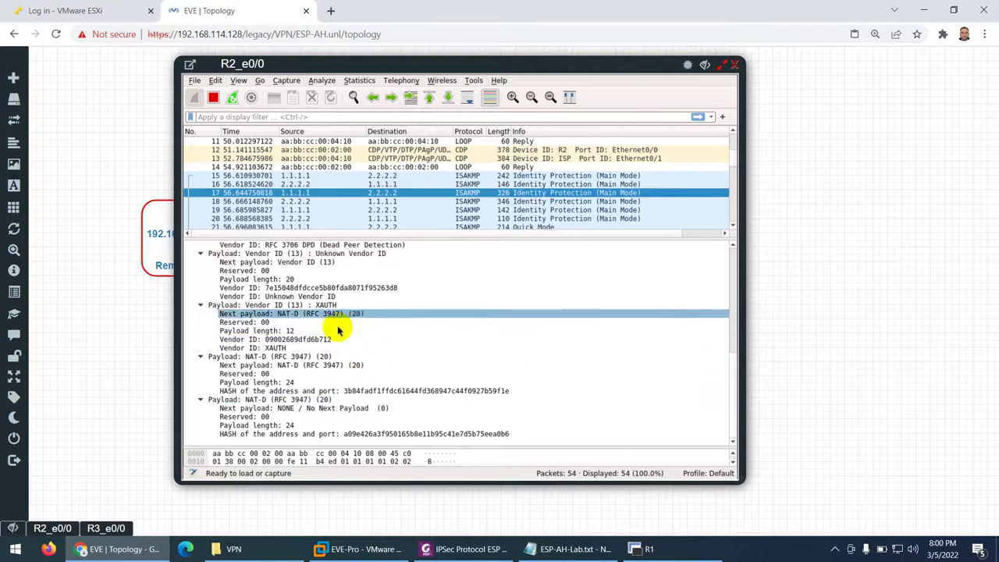
left_click(530, 202)
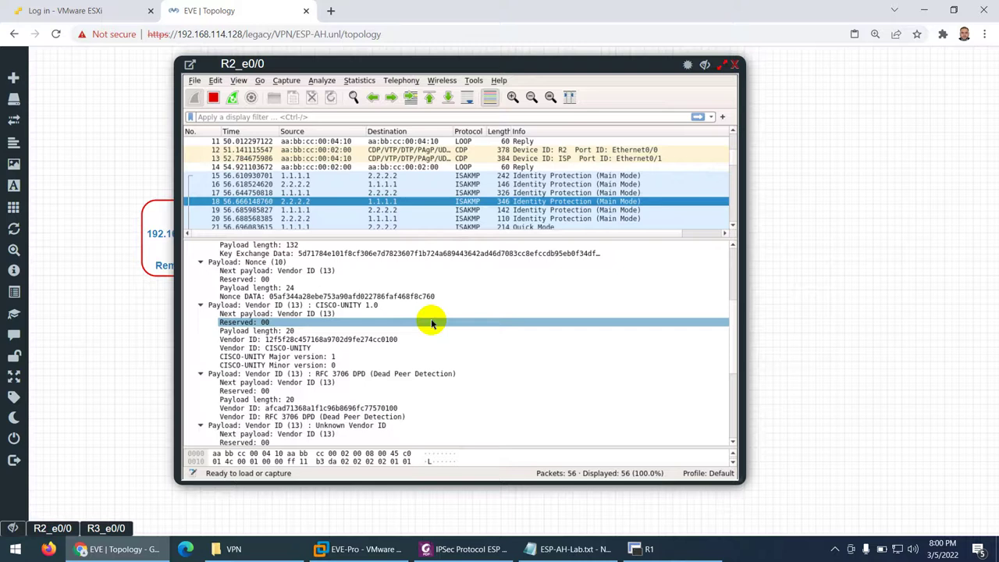
left_click(521, 212)
left_click(519, 220)
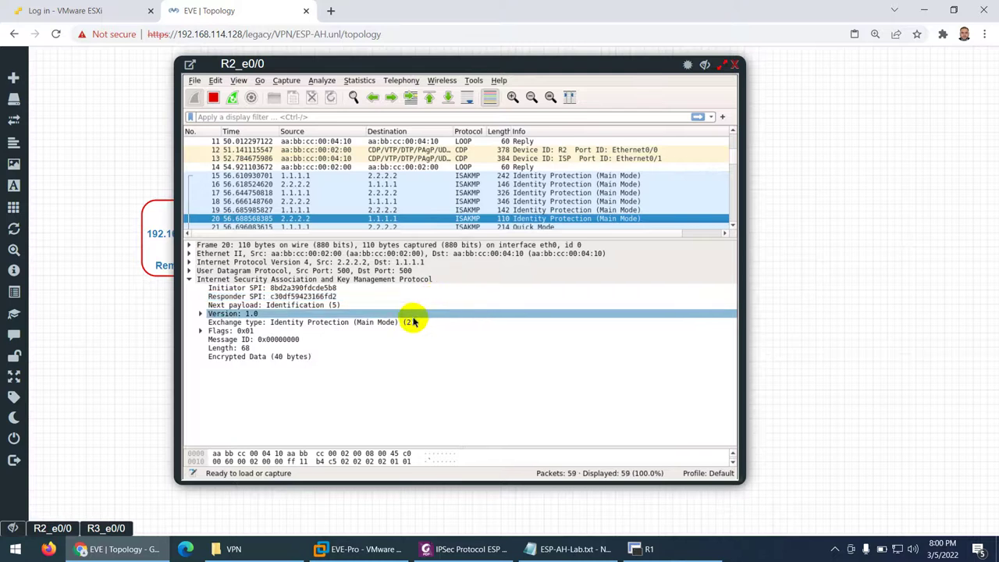
scroll(527, 223, "down", 2)
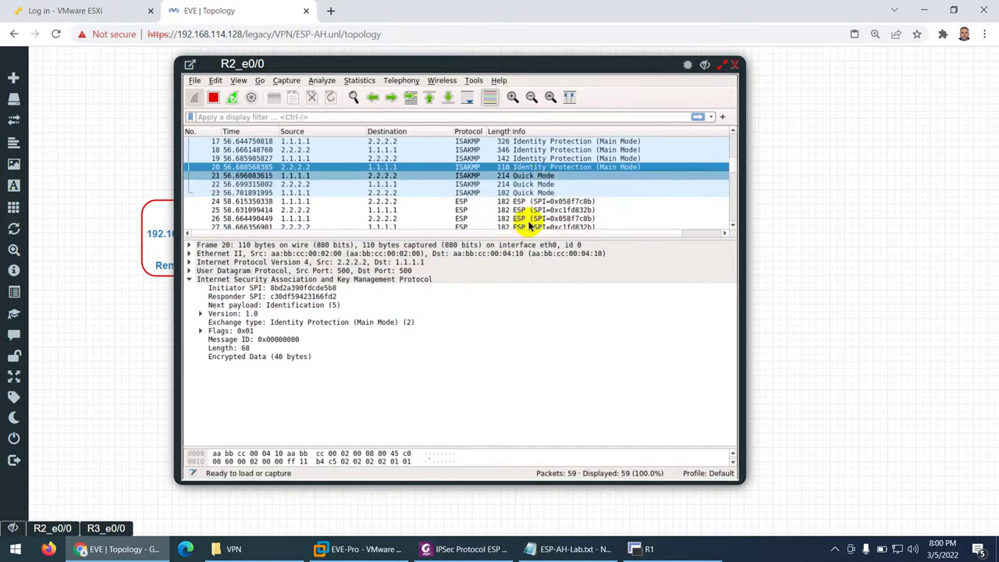
left_click(543, 175)
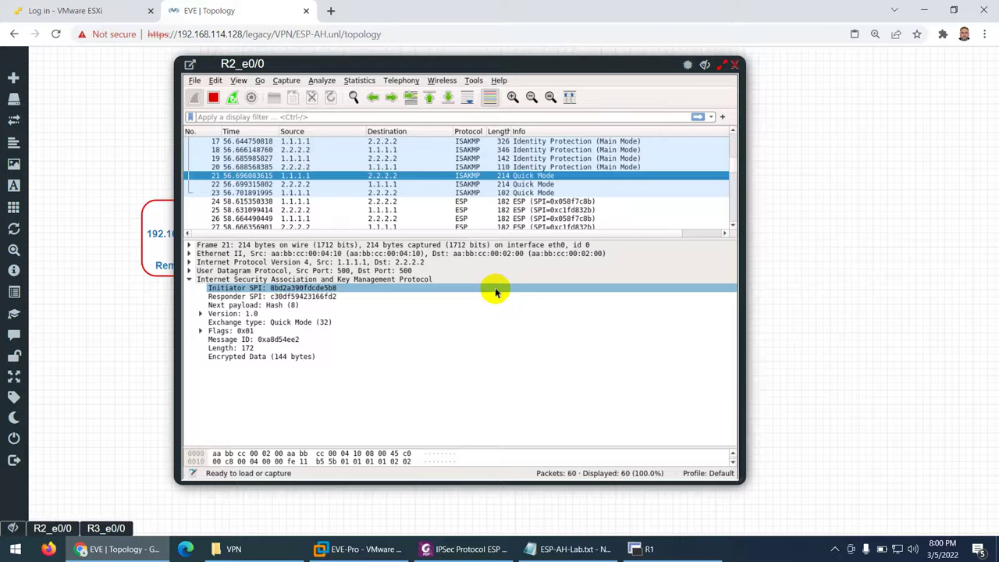
left_click(559, 166)
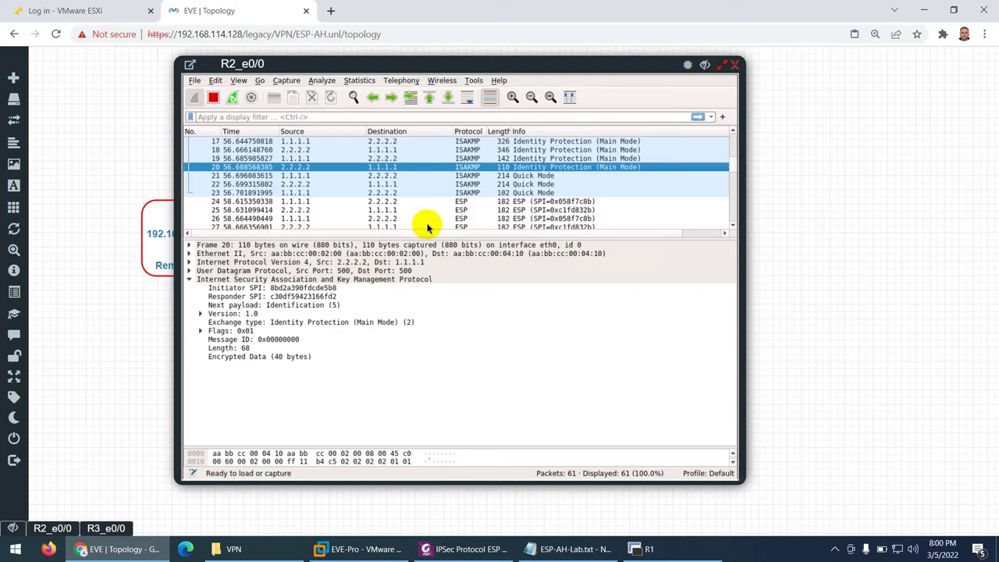
scroll(428, 161, "up", 5)
scroll(434, 176, "down", 8)
scroll(457, 185, "down", 2)
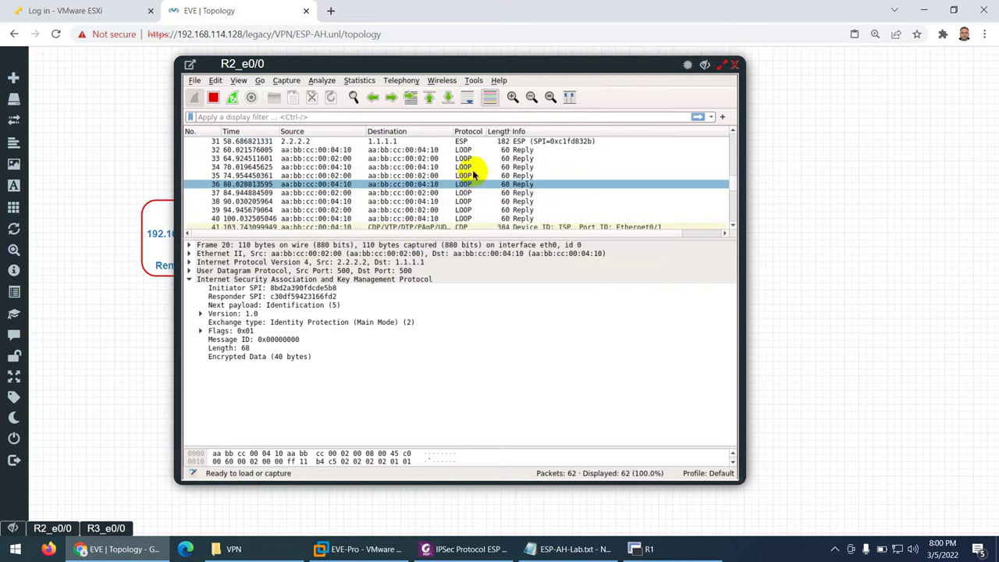
scroll(460, 189, "up", 5)
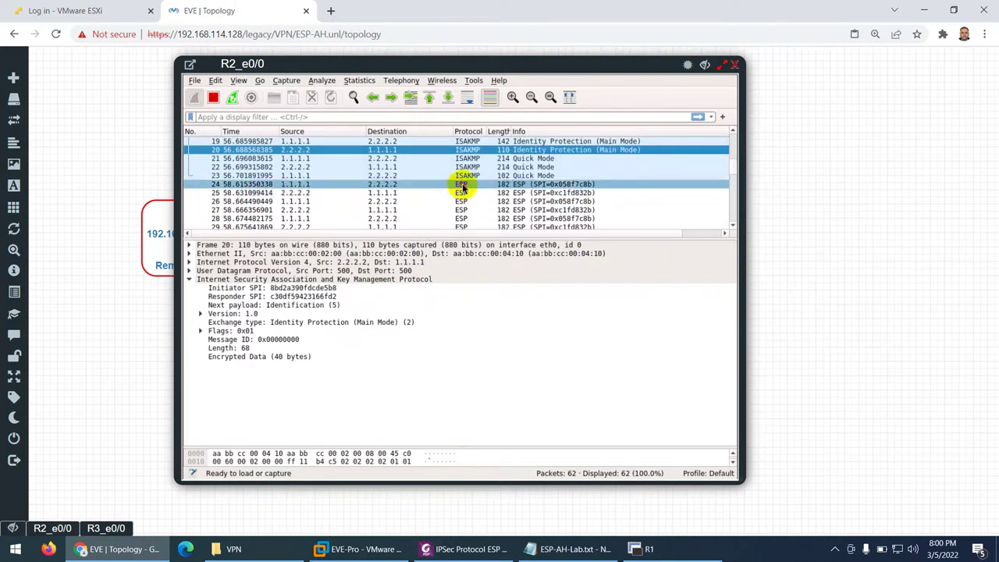
Detail ESP packet 24 with a taller packet list, marking its ESP and source address lines
left_click(460, 185)
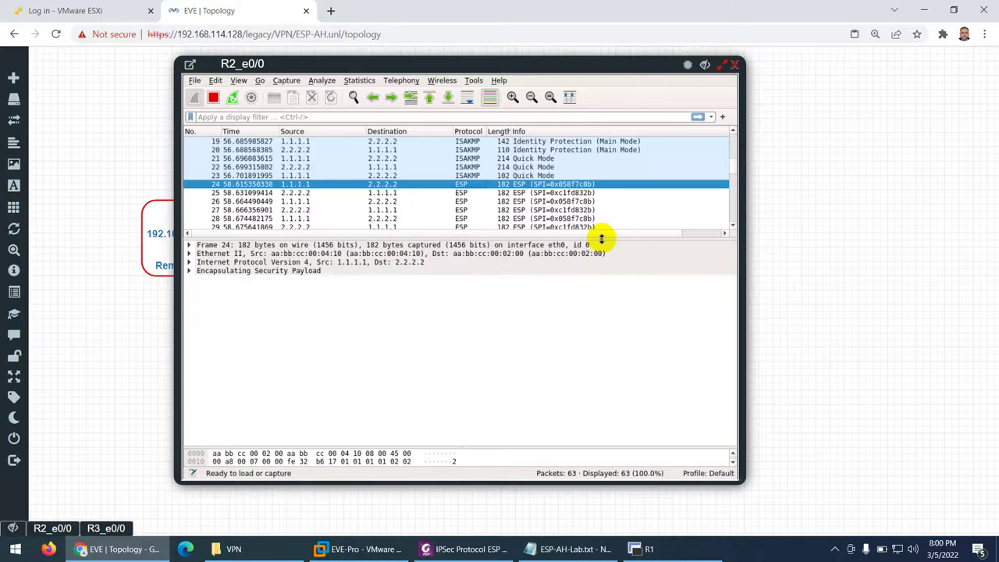
left_click_drag(601, 239, 598, 287)
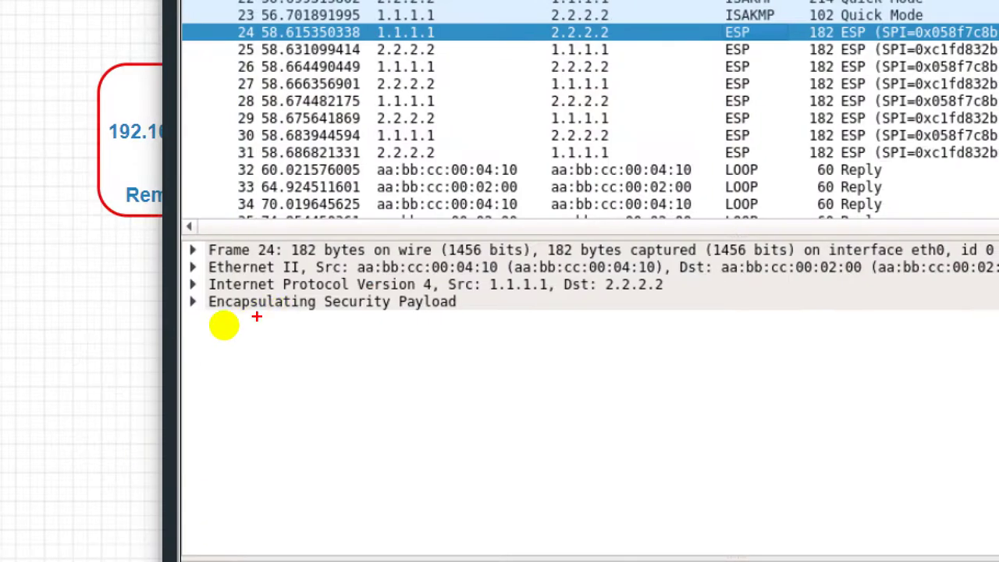
left_click_drag(215, 316, 435, 317)
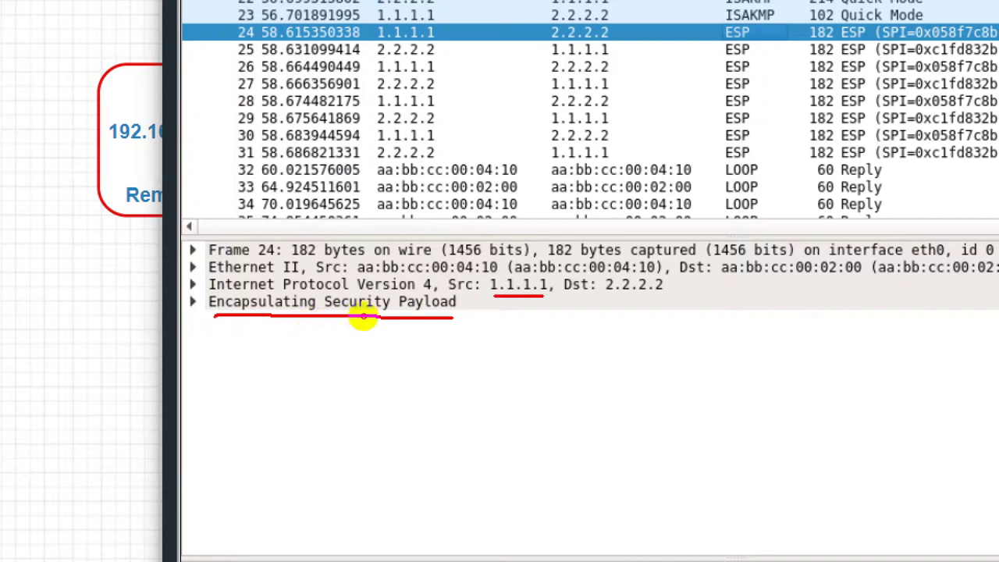
left_click_drag(589, 296, 640, 296)
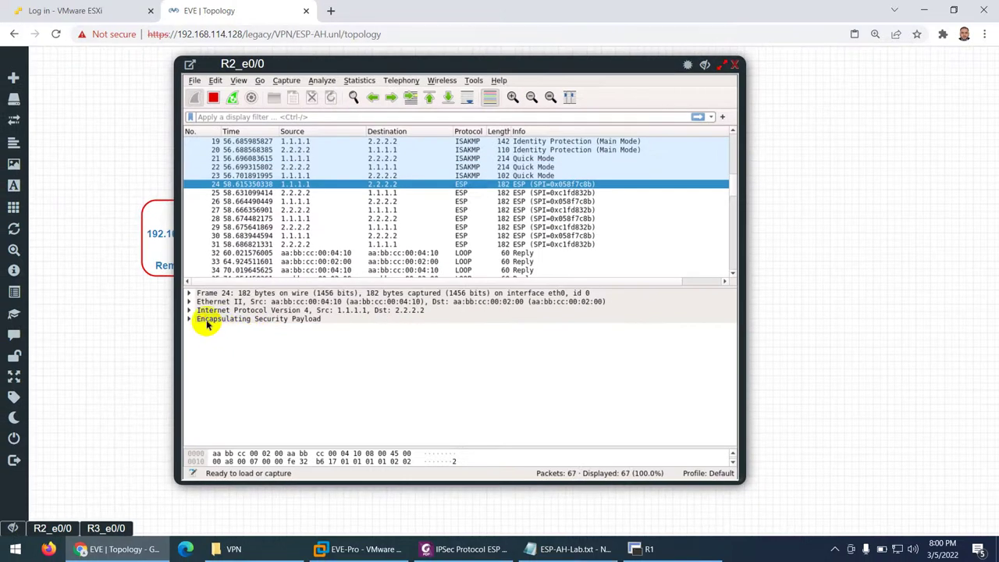
left_click(459, 553)
Highlight Anti-Replay functions, DES, 3DES and IP protocol number 50 in the PDF's ESP notes
left_click(269, 44)
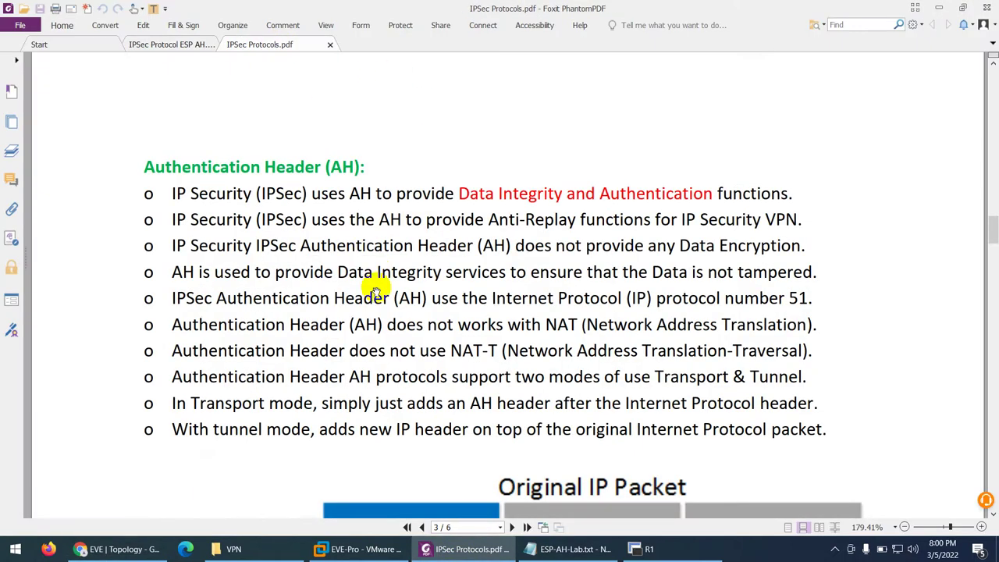
scroll(375, 290, "up", 15)
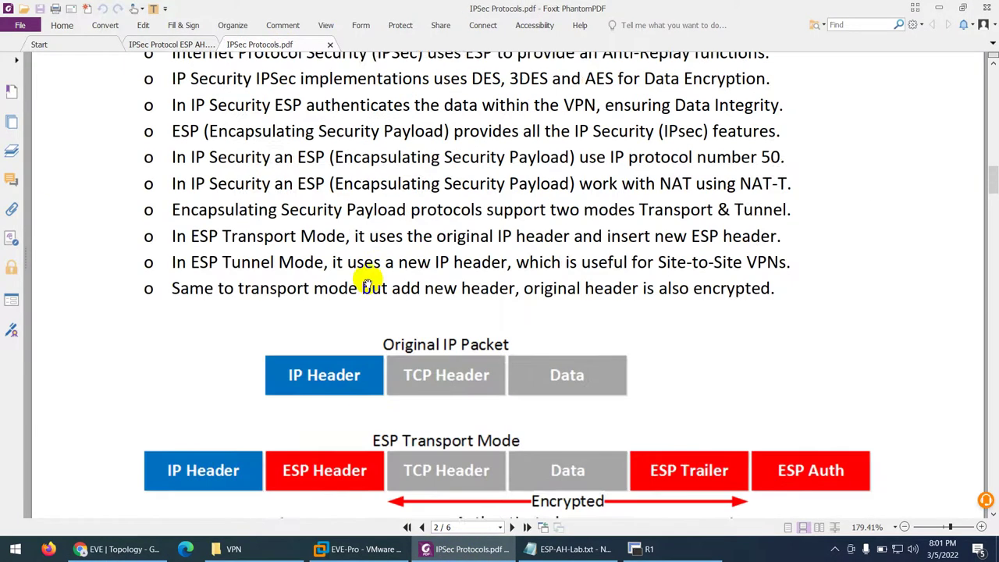
scroll(368, 282, "up", 3)
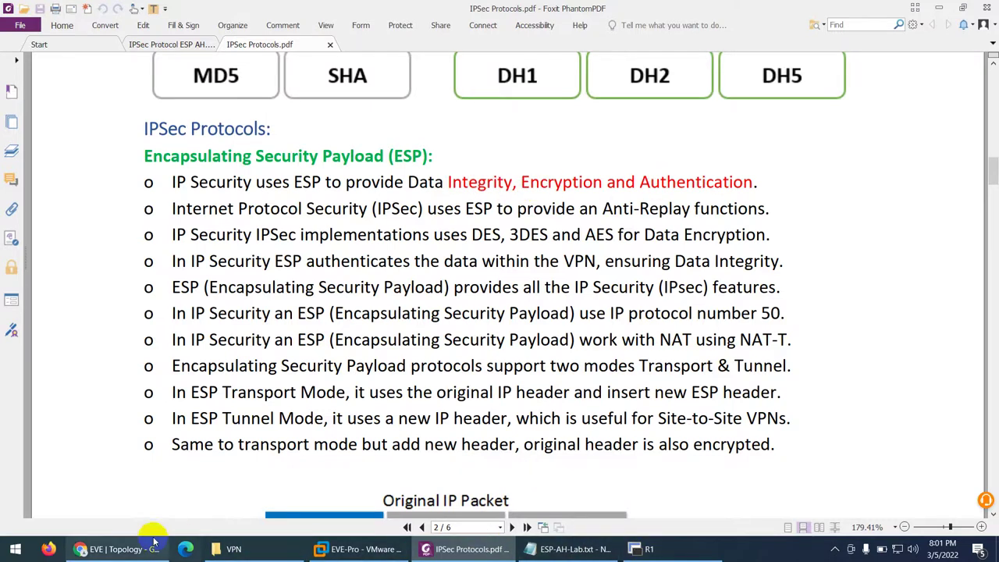
left_click(127, 550)
left_click(128, 551)
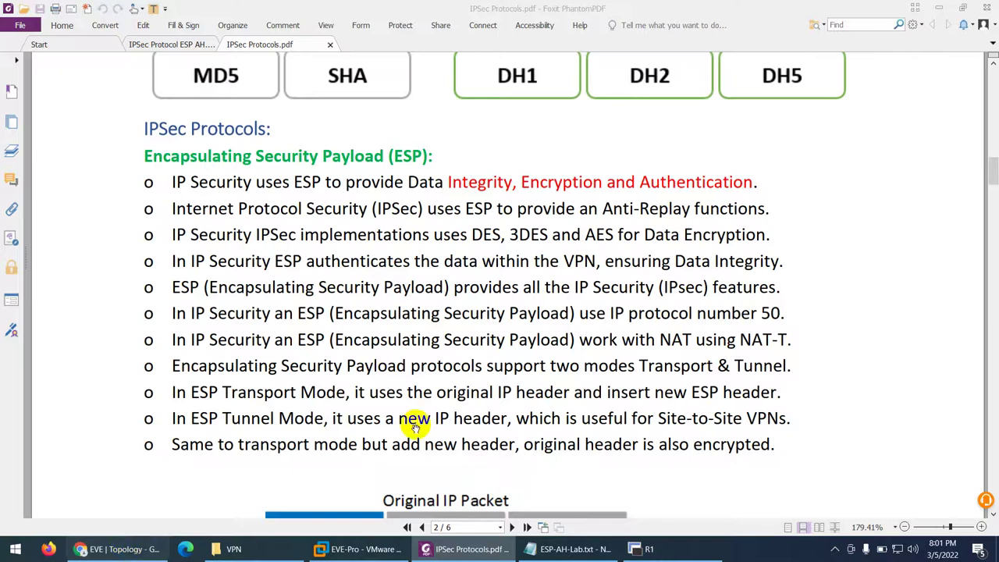
left_click_drag(605, 208, 734, 208)
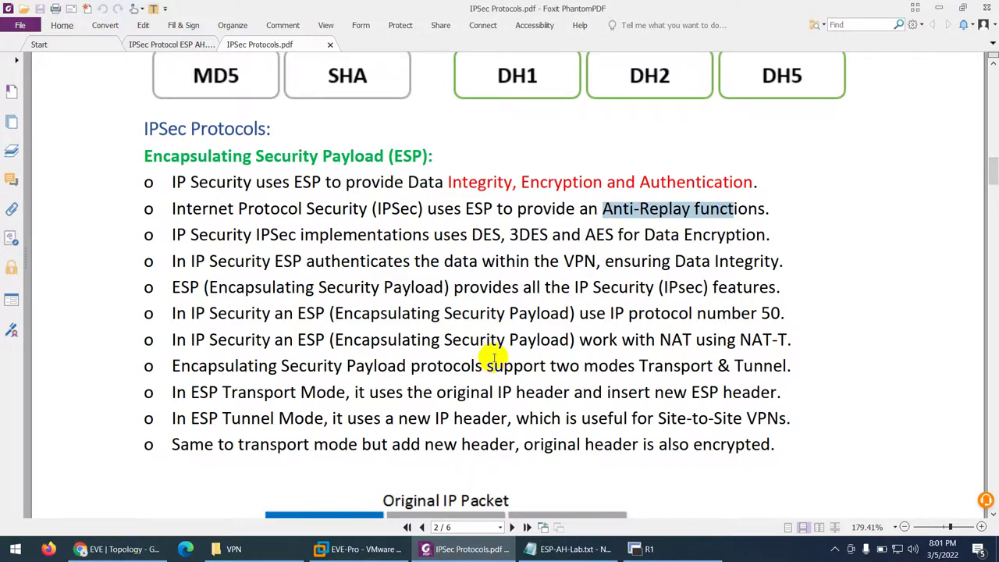
left_click_drag(473, 235, 548, 236)
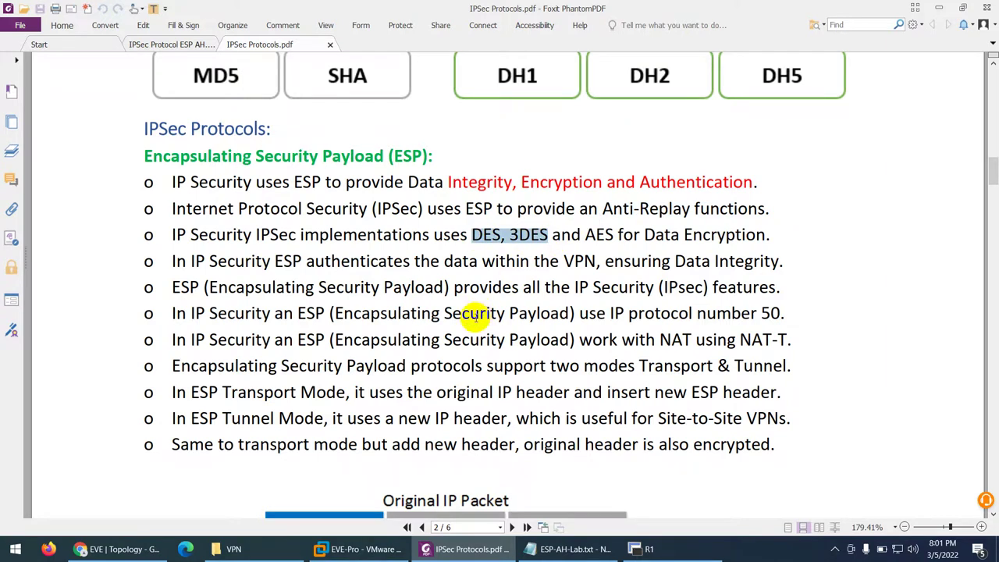
scroll(479, 314, "down", 1)
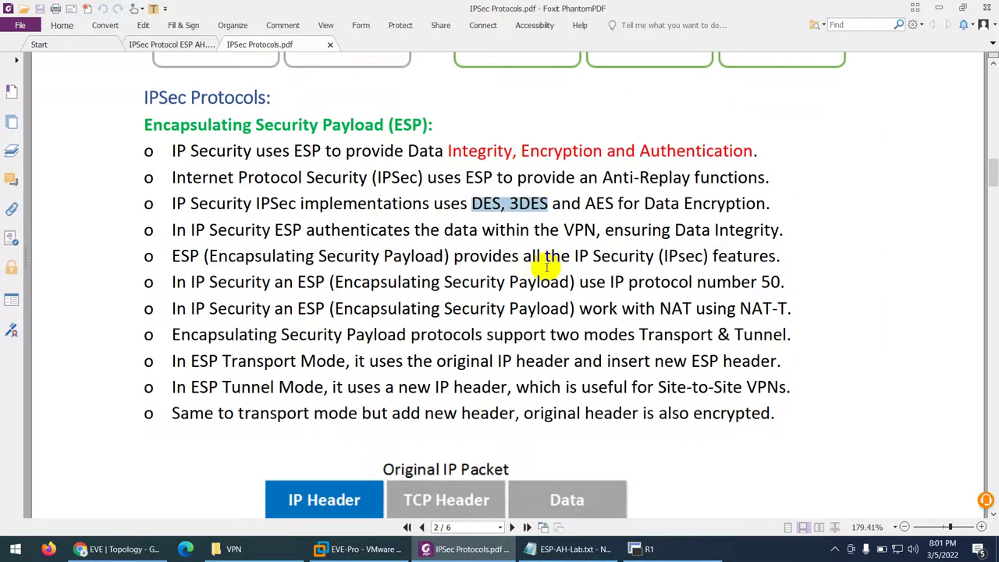
left_click_drag(611, 282, 781, 282)
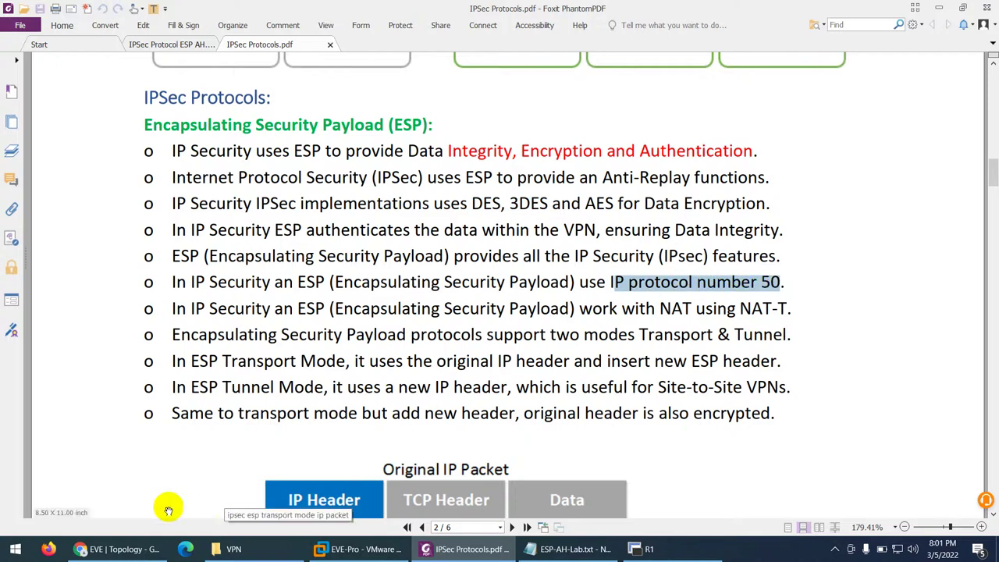
left_click(117, 549)
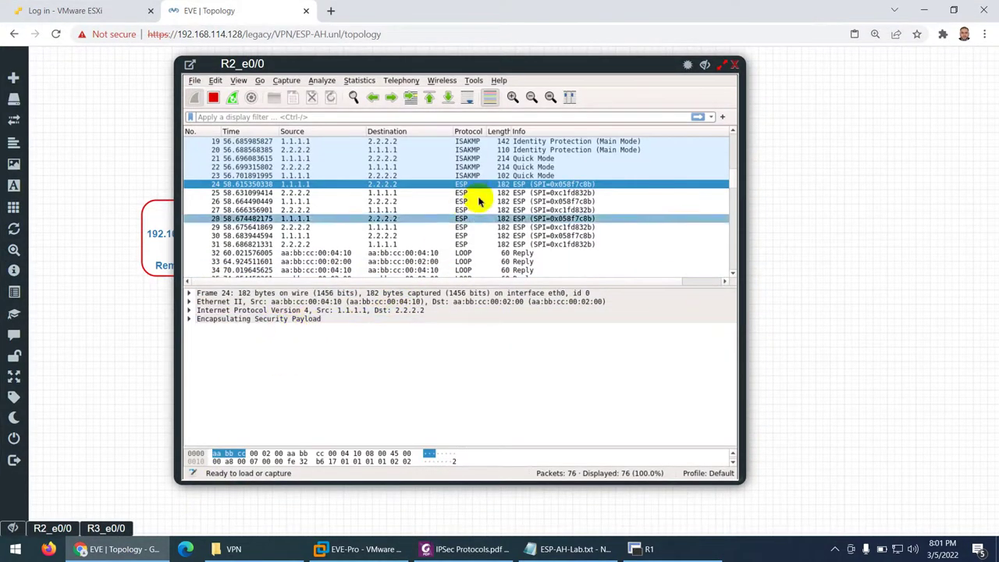
Select ESP frame 24 and expand its Encapsulating Security Payload and IPv4 header sections
left_click(511, 168)
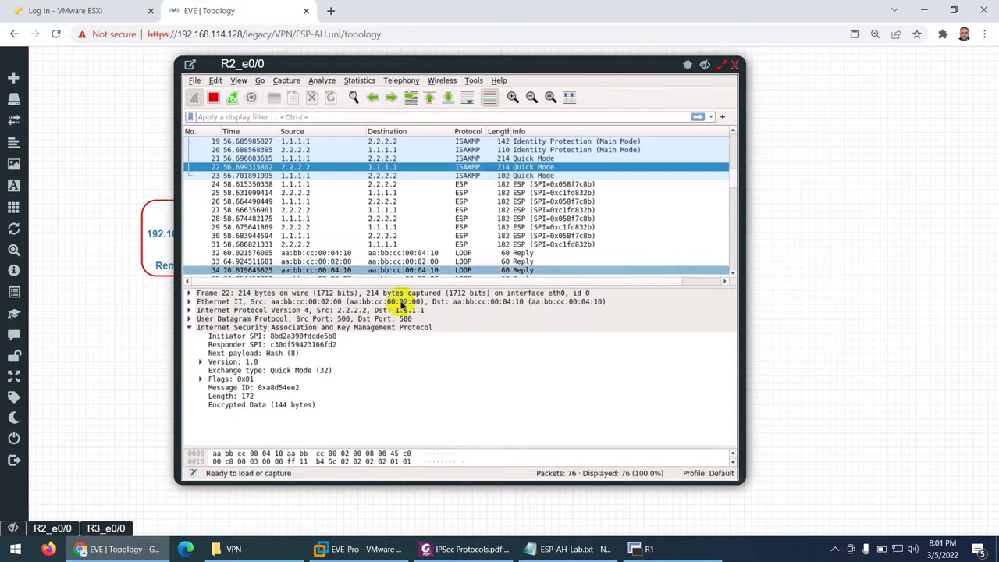
left_click(515, 176)
left_click(522, 185)
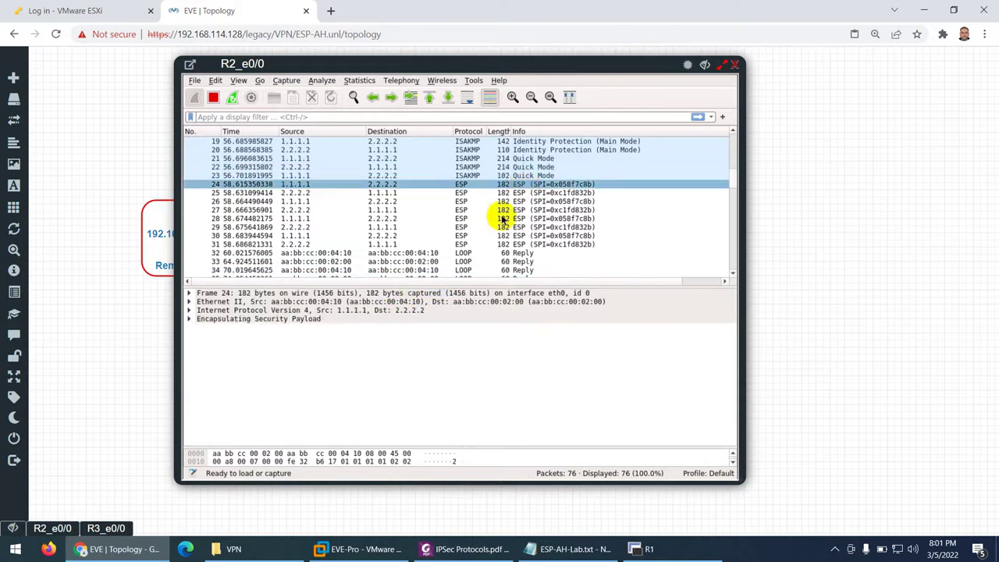
left_click(200, 321)
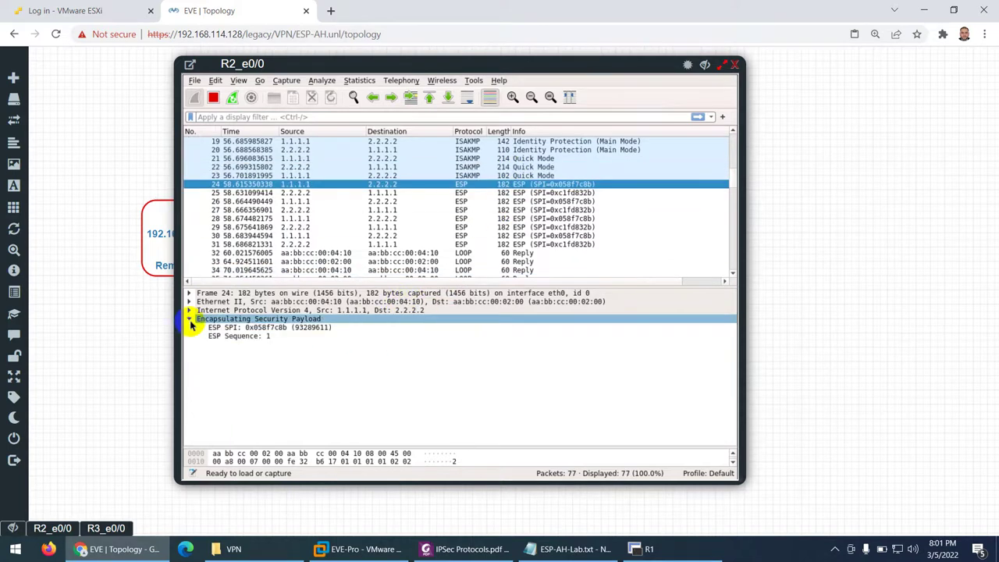
left_click(213, 336)
left_click(212, 311)
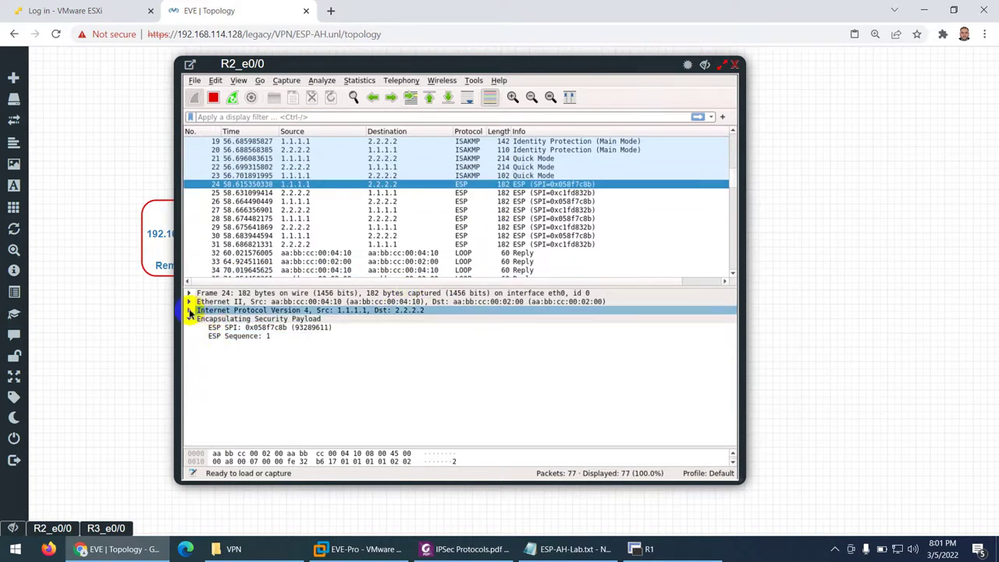
left_click(189, 311)
Step through the IPv4 fields to the Protocol field showing ESP (50) in hex
key("Down")
key("Down")
key("Down")
key("Down")
key("Down")
key("Down")
key("Down")
key("Up")
key("Up")
key("Up")
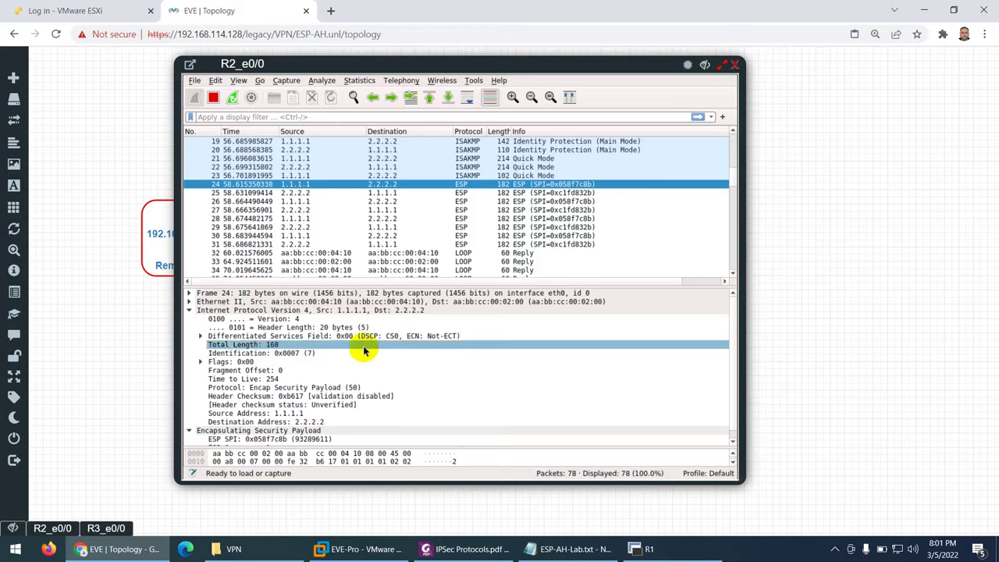
key("Up")
key("Down")
key("Down")
left_click(331, 361)
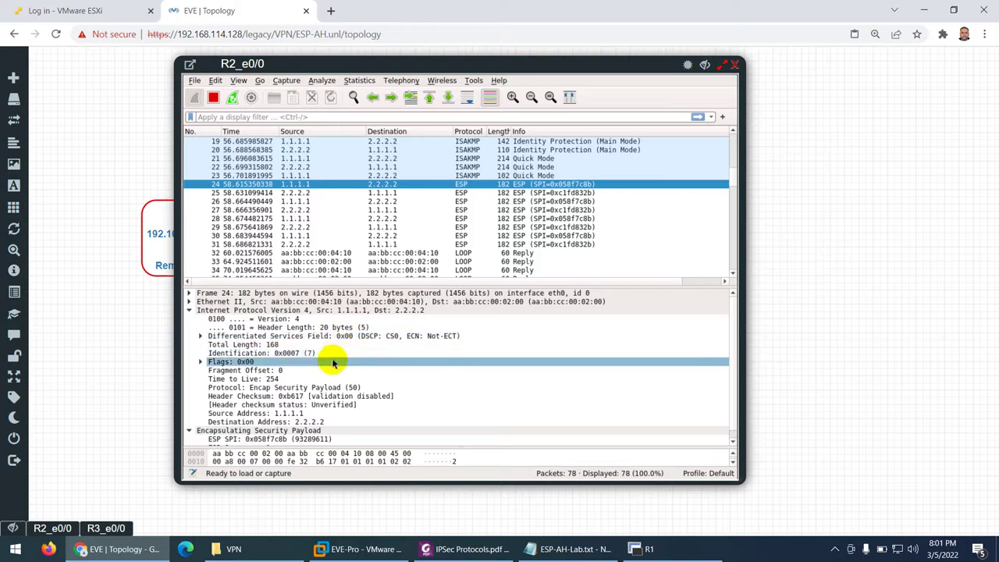
left_click(328, 371)
left_click(330, 379)
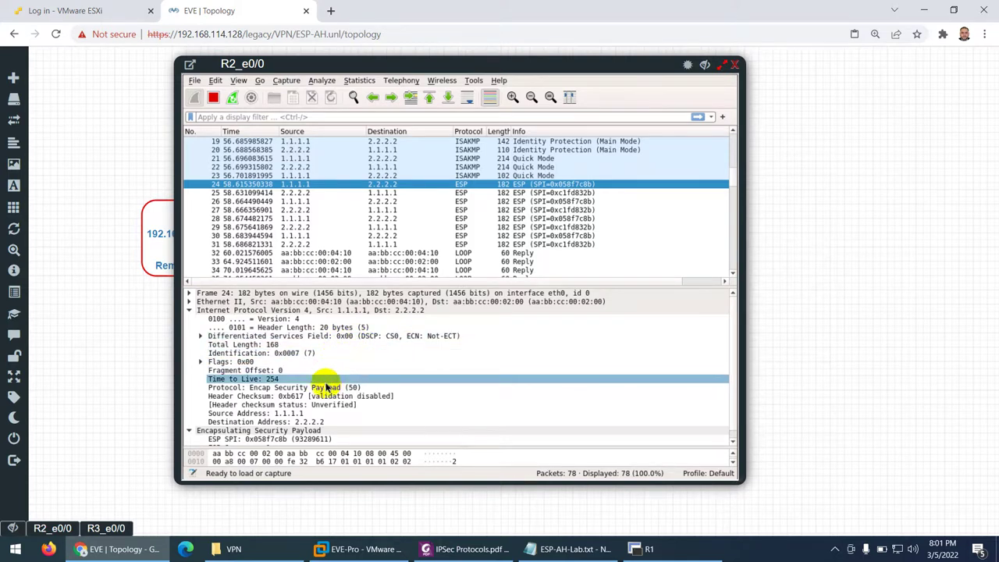
left_click(327, 388)
left_click(321, 390)
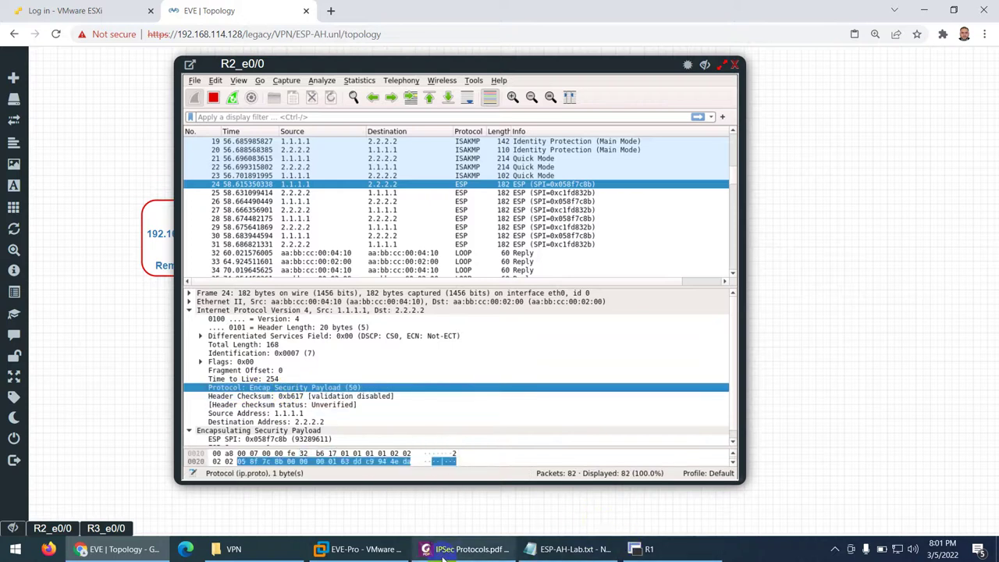
Nudge the capture window up and left and scroll the packet list back up
left_click(467, 549)
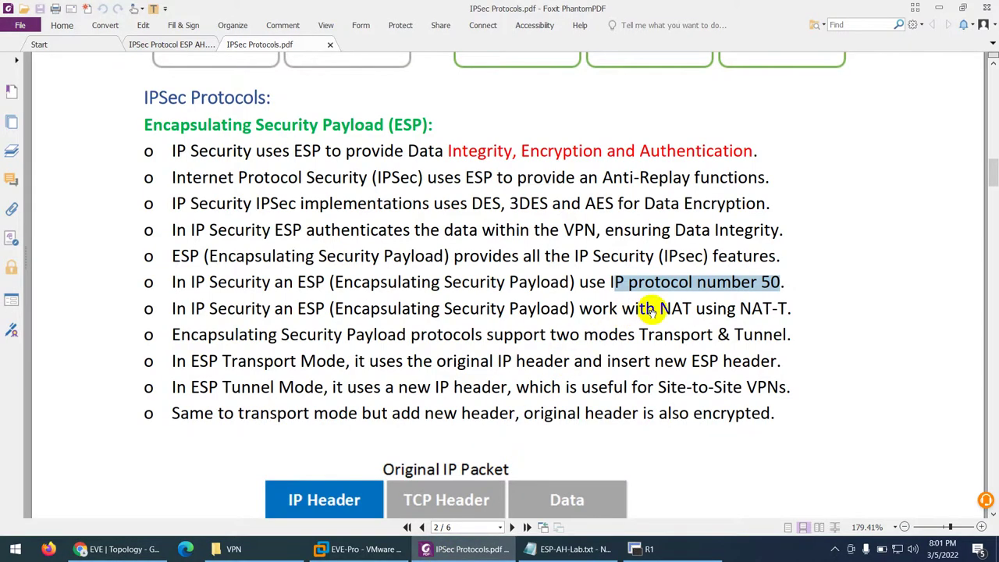
left_click(449, 554)
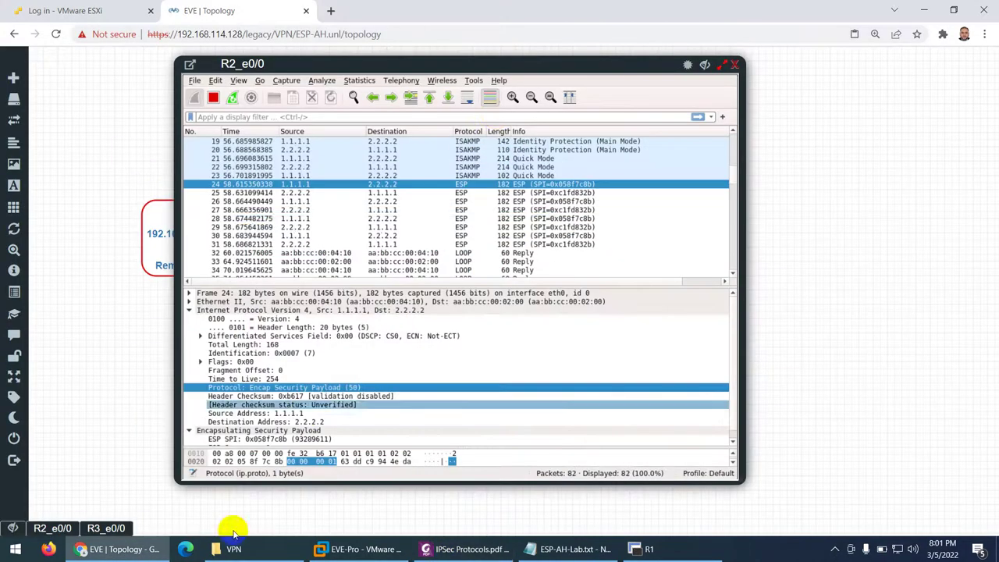
mouse_move(587, 63)
left_mouse_down()
mouse_move(554, 114)
mouse_move(570, 55)
left_mouse_up()
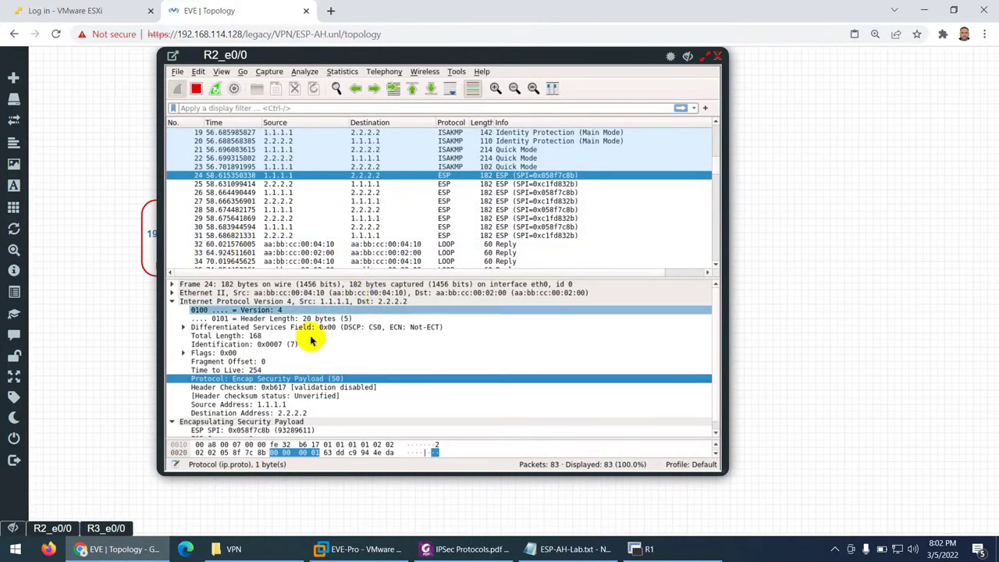
scroll(320, 379, "down", 1)
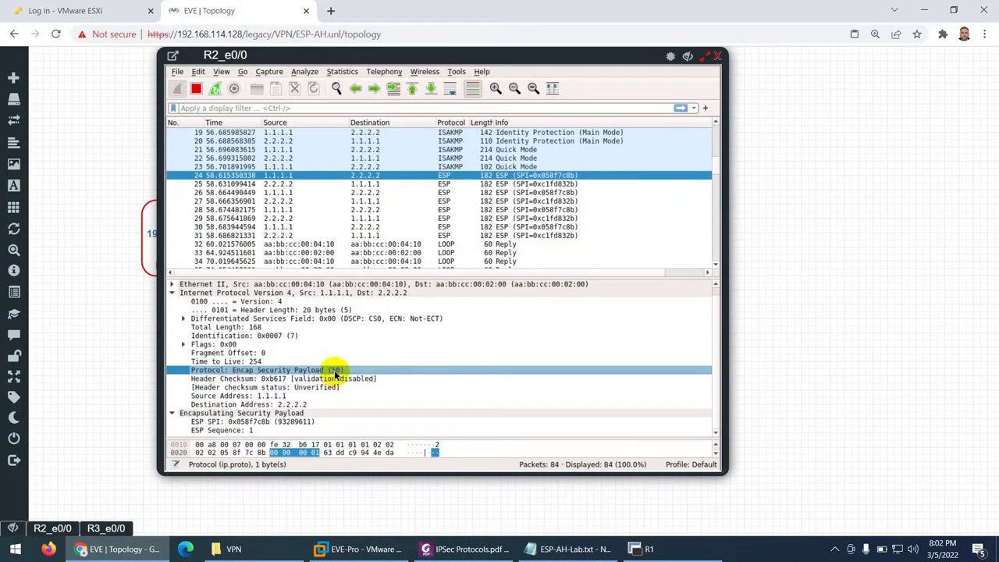
scroll(336, 347, "up", 1)
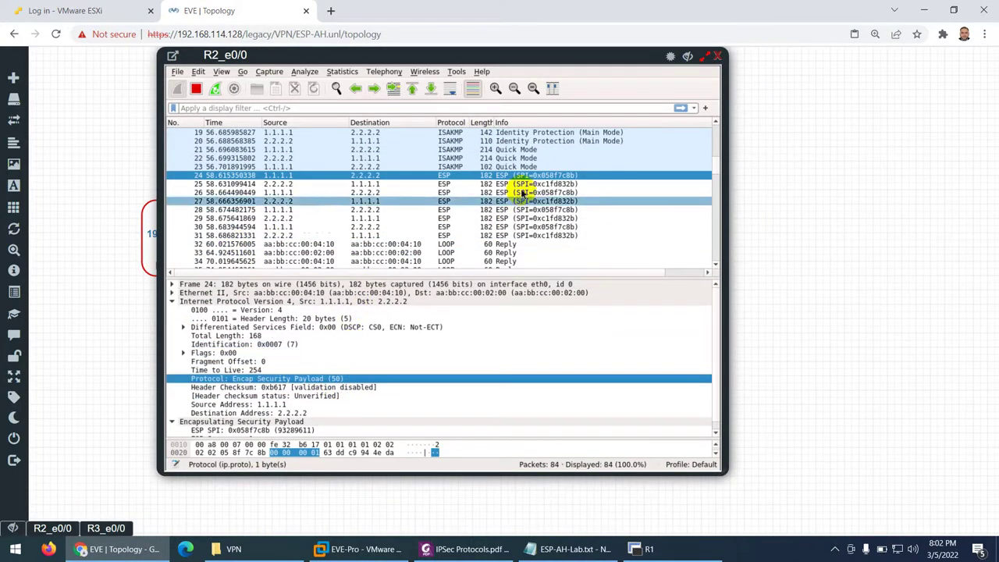
scroll(523, 195, "up", 4)
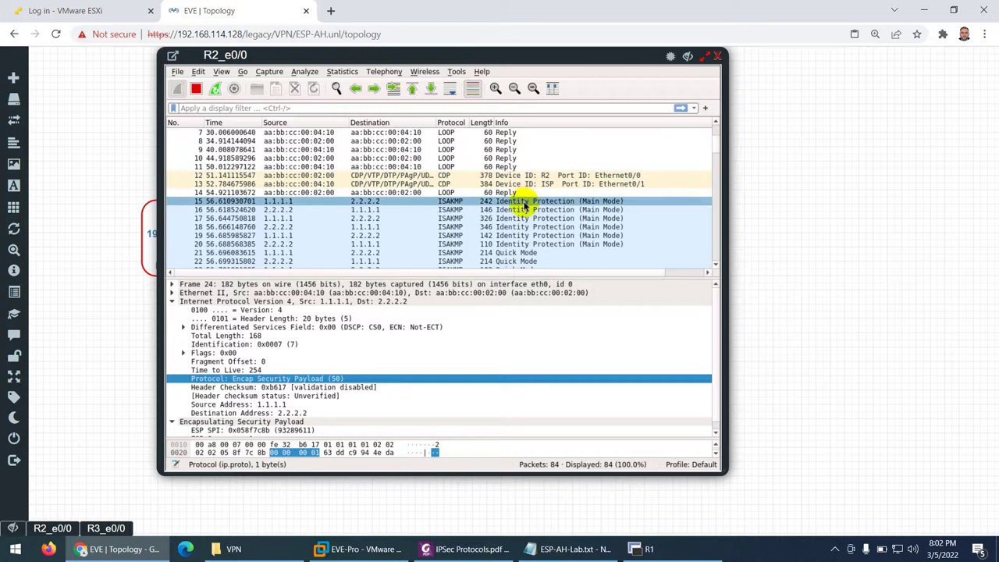
Select ISAKMP packet 15 and scroll its details through the proposal transforms and Vendor ID payloads
left_click(521, 201)
scroll(381, 390, "down", 4)
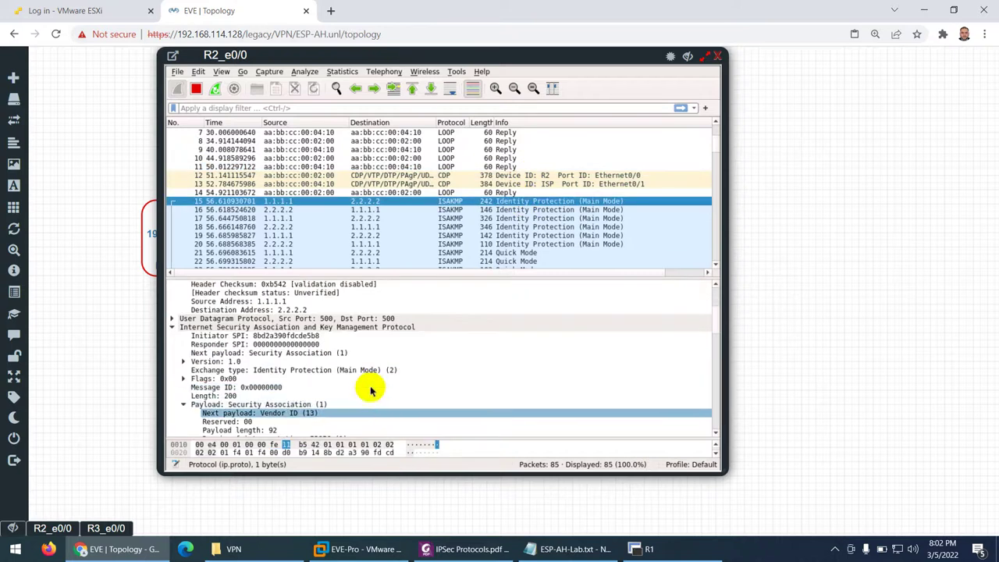
scroll(367, 390, "down", 6)
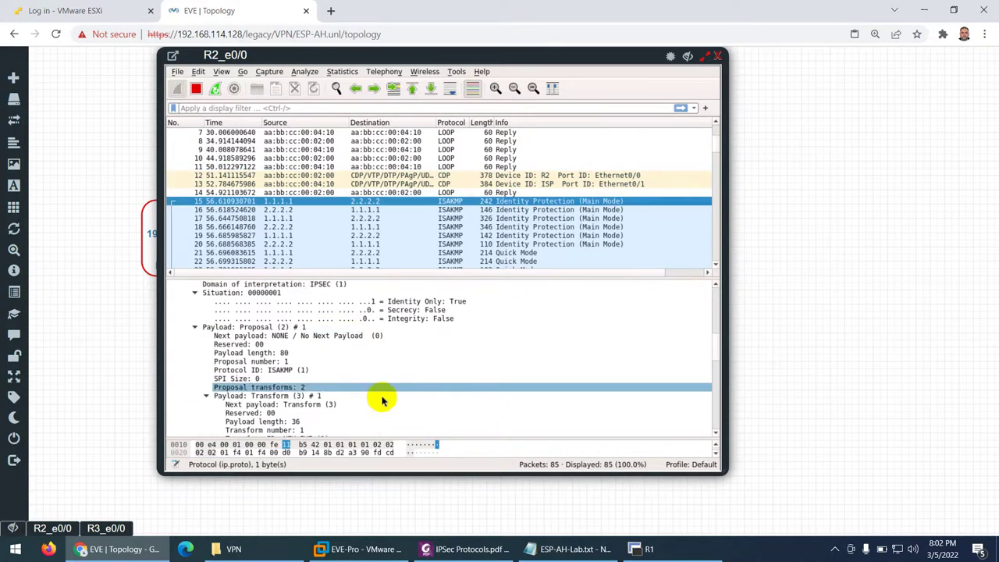
scroll(383, 394, "down", 4)
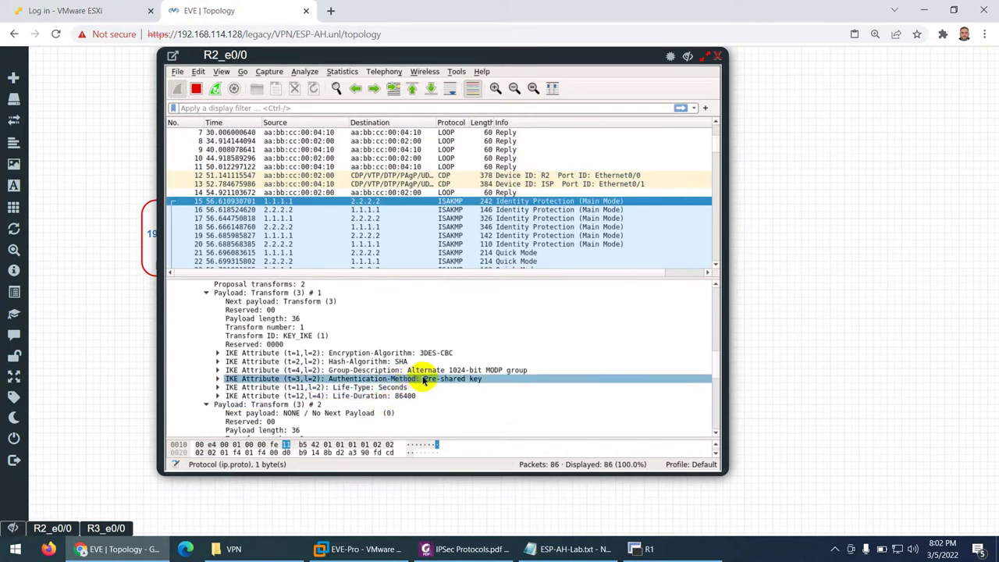
scroll(395, 398, "down", 3)
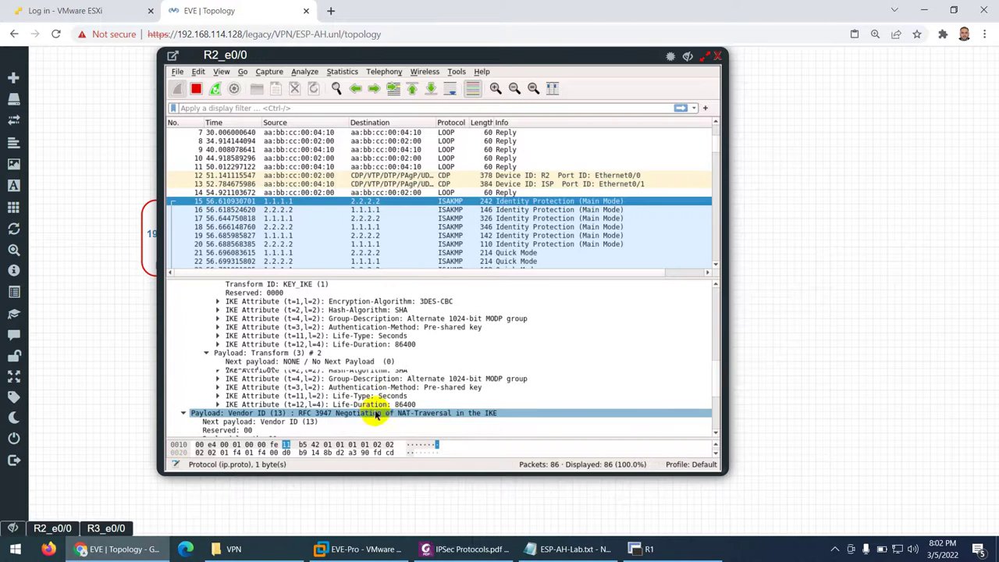
scroll(376, 414, "down", 2)
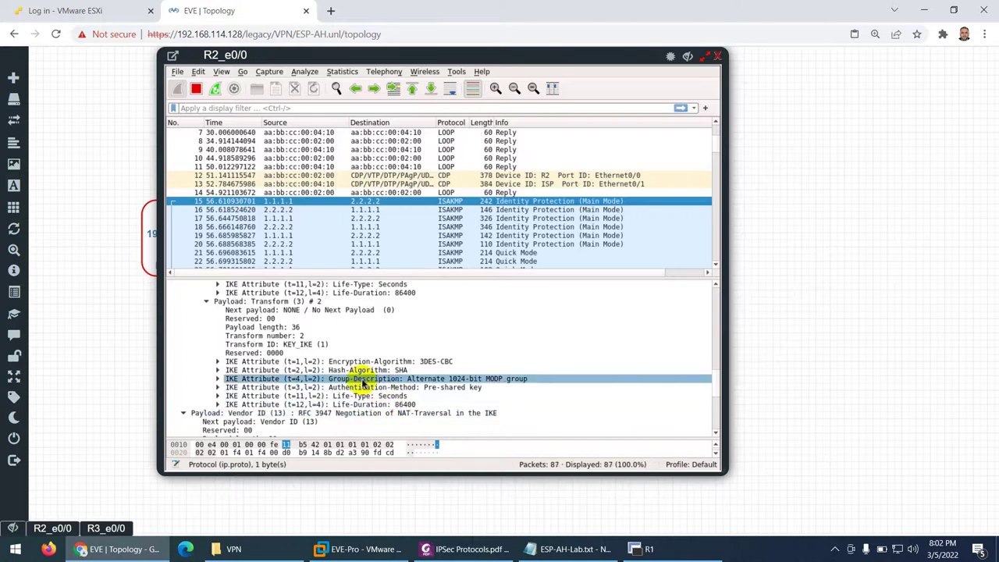
scroll(373, 351, "up", 2)
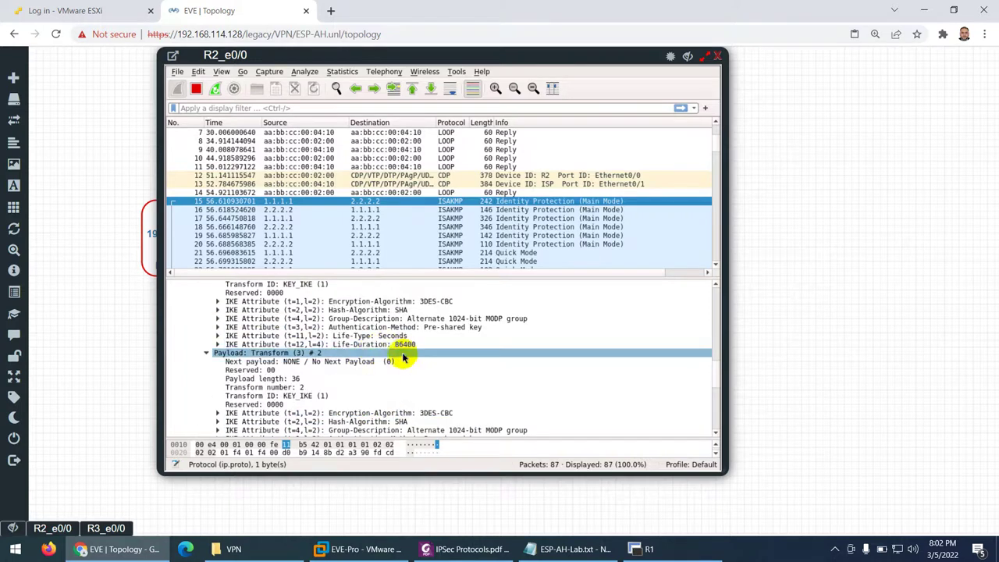
scroll(390, 367, "down", 4)
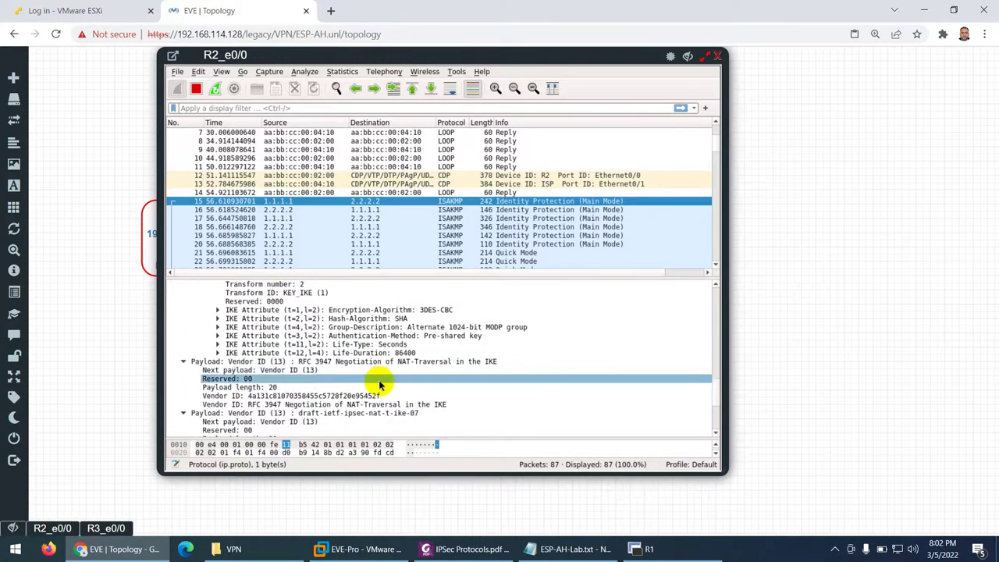
scroll(367, 412, "down", 2)
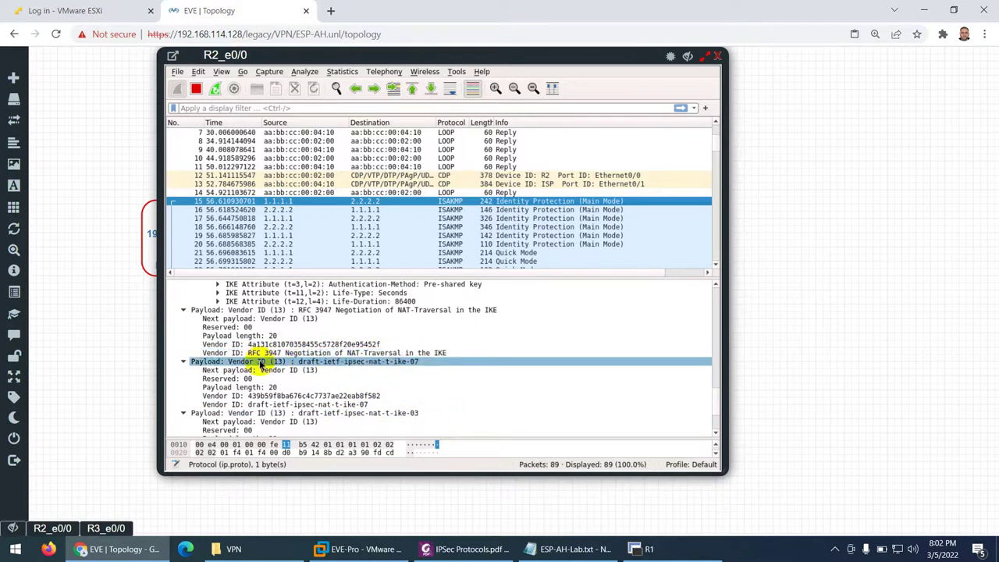
Highlight 'Transport & Tunnel' on the ESP modes line of IPSec Protocols.pdf
left_click(466, 549)
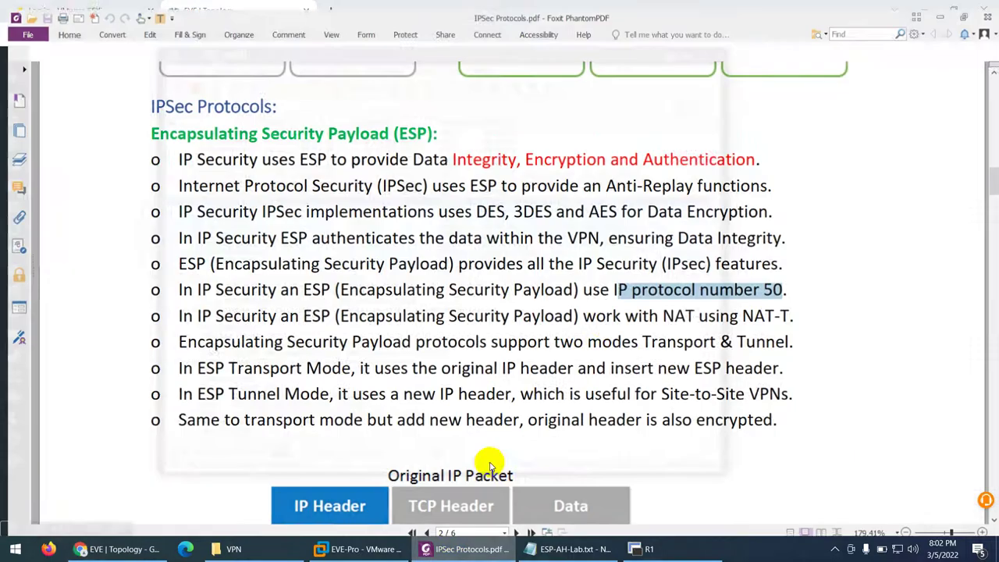
scroll(591, 323, "down", 2)
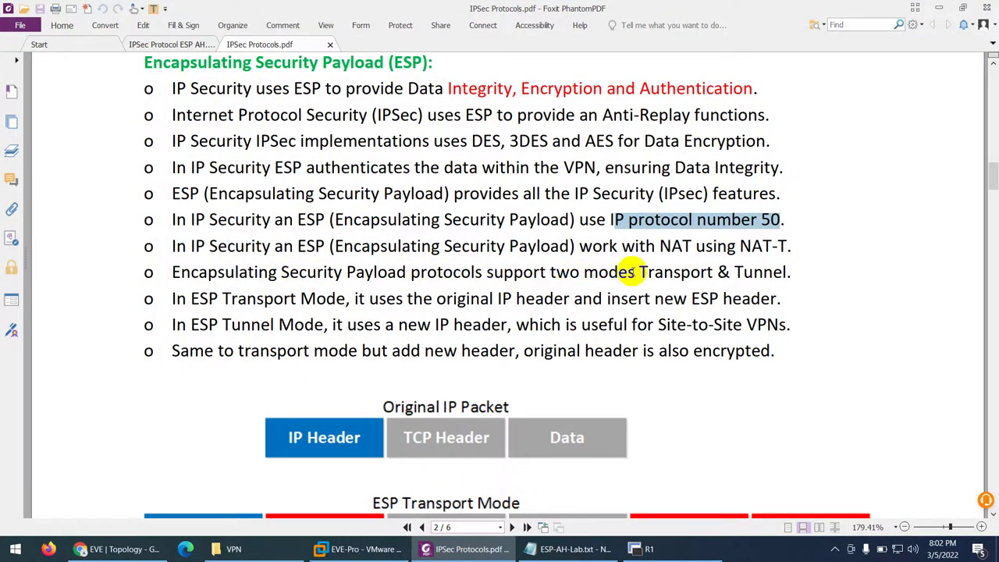
left_click_drag(638, 272, 795, 272)
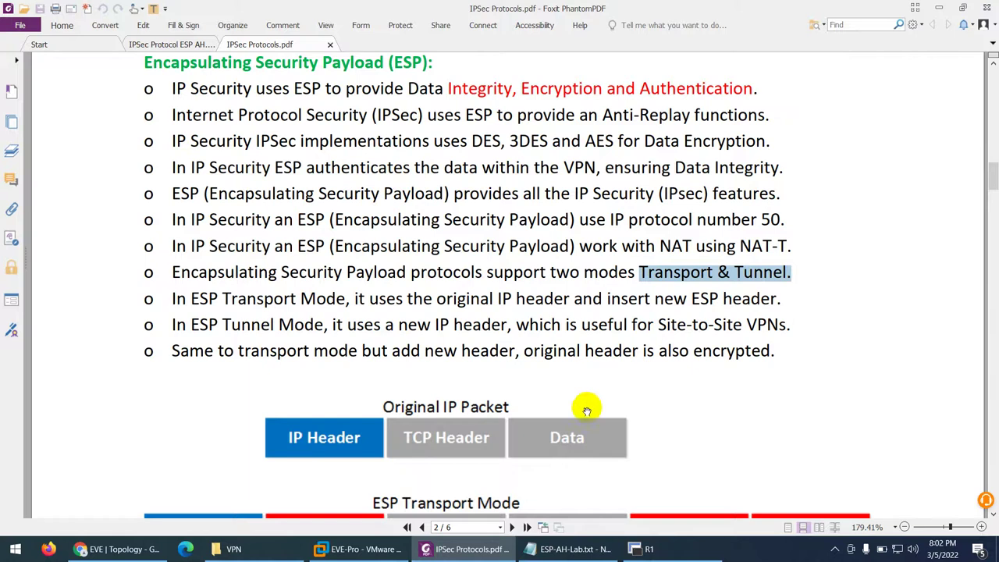
left_click(672, 556)
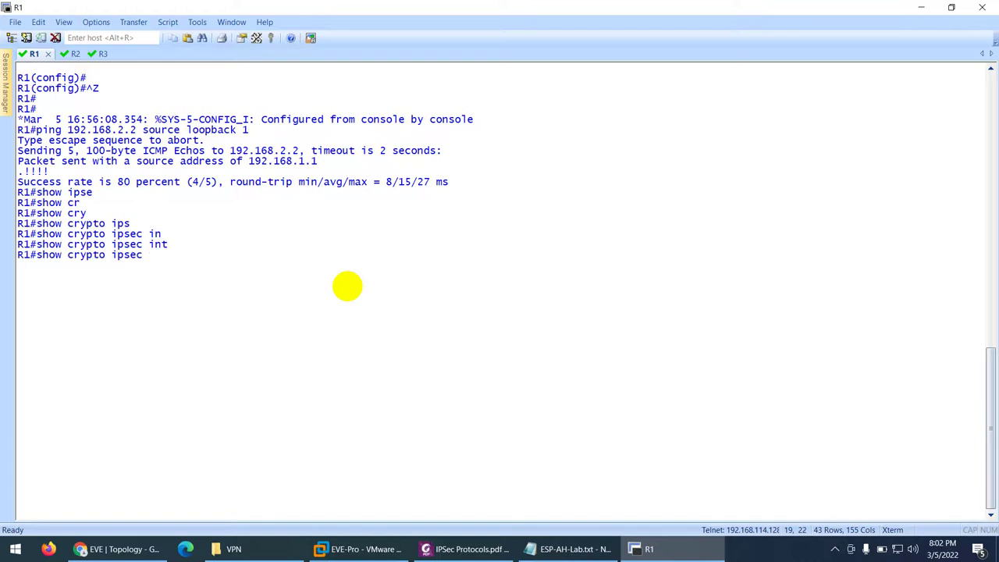
Run R1's per-interface crypto IPsec SA display for interface e0/0
type("?")
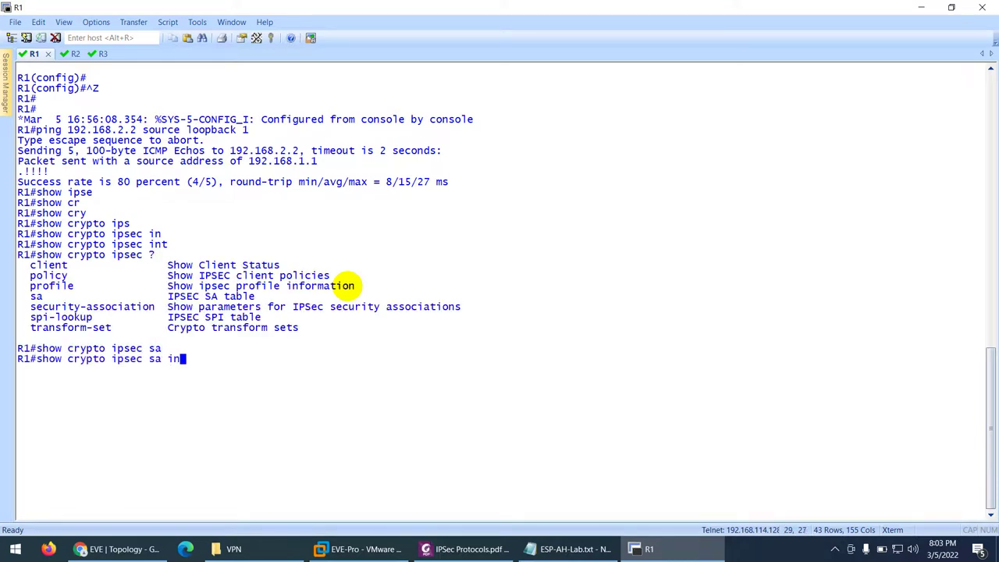
key("Tab")
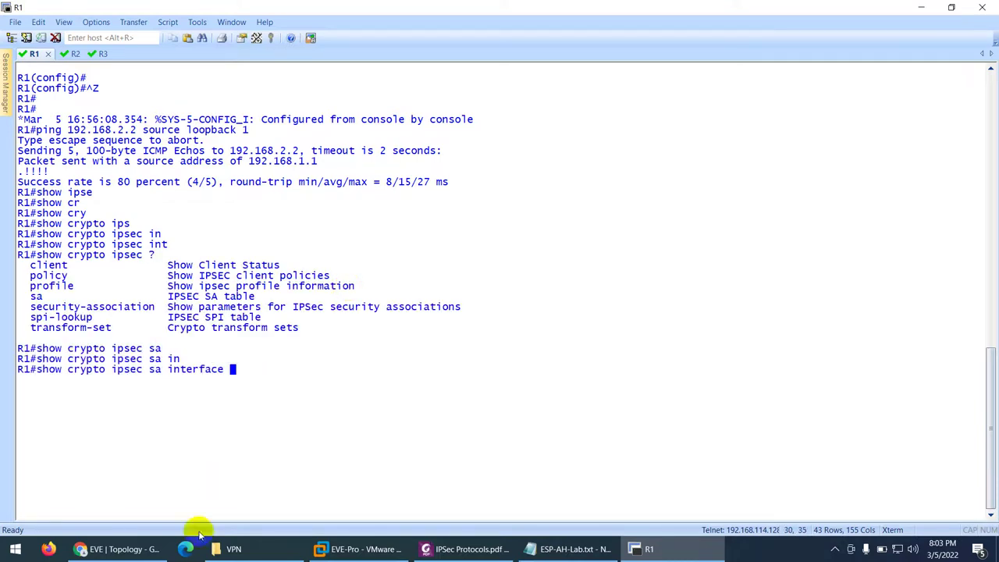
left_click(109, 548)
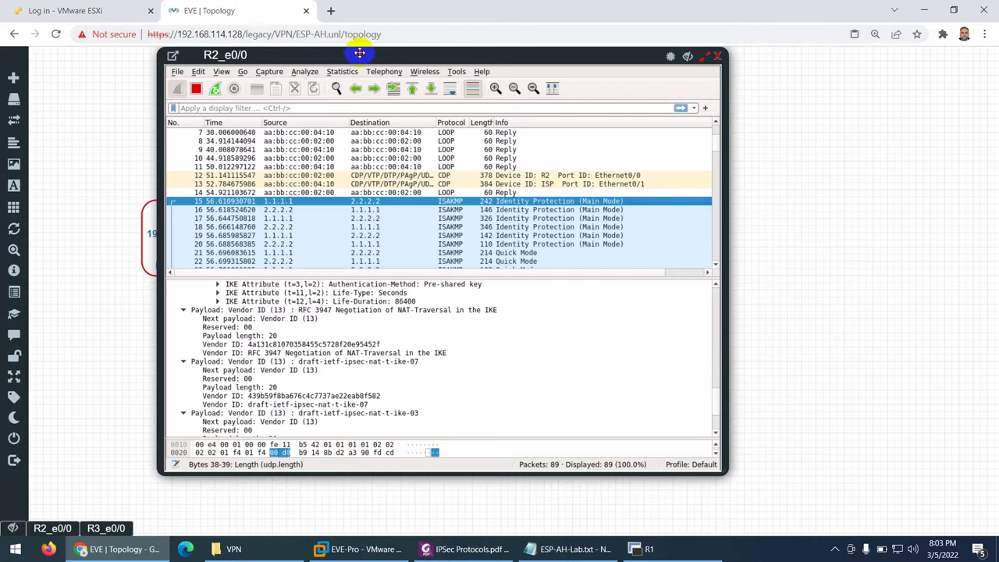
left_click_drag(250, 53, 518, 74)
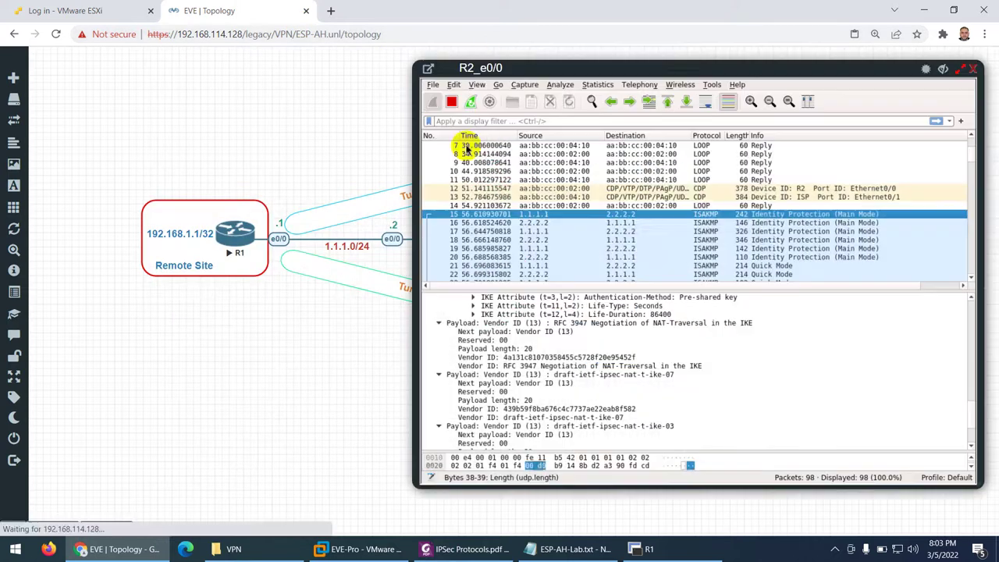
left_click(640, 549)
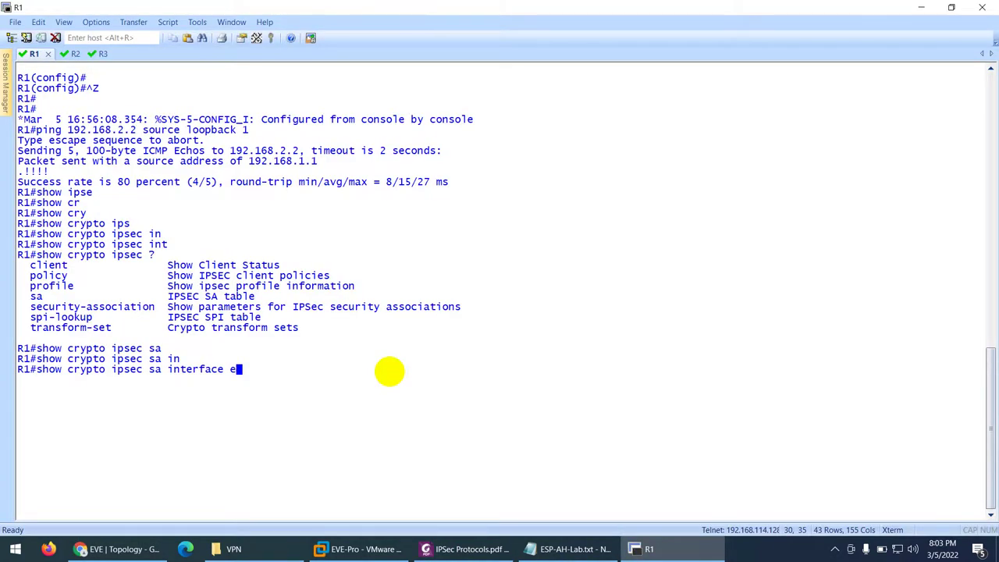
type("0/")
key("Return")
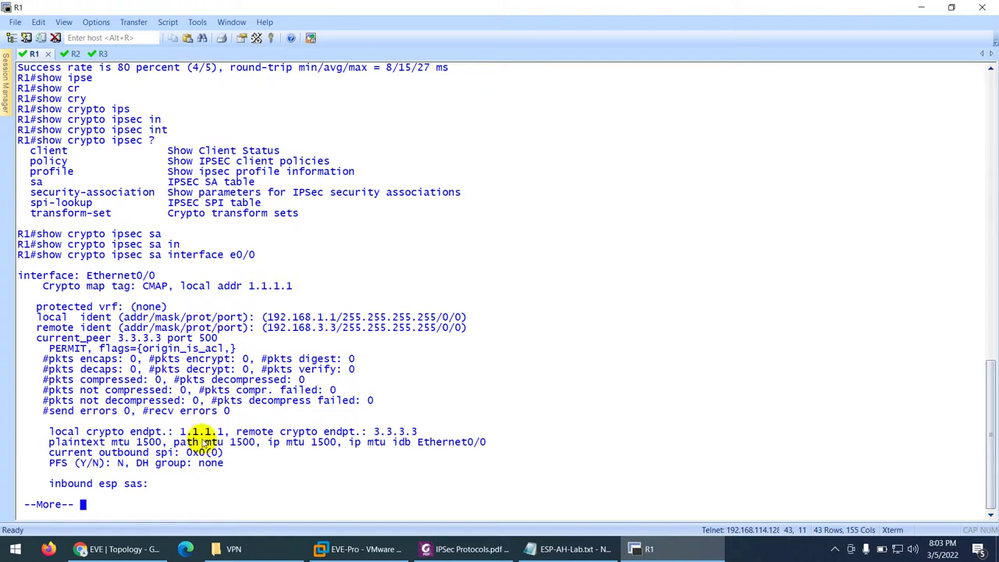
Page through the e0/0 SA output and highlight the inbound and outbound Tunnel mode lines
key("Return")
key("Return")
key("Return")
key("Return")
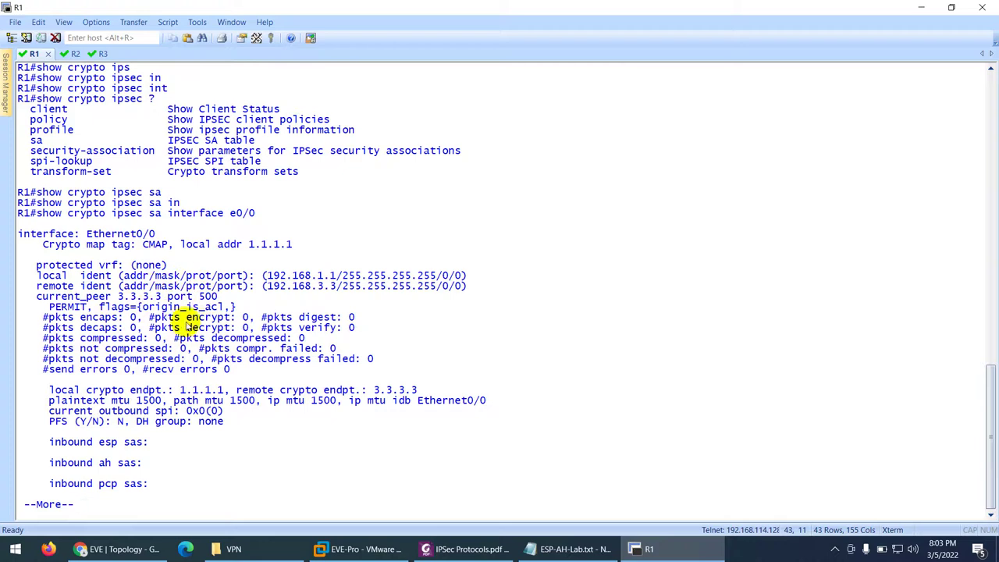
key("Return")
key("Return")
key("Return")
key("Return")
key("Return")
key("Return")
key("Return")
key("Return")
key("Return")
key("Return")
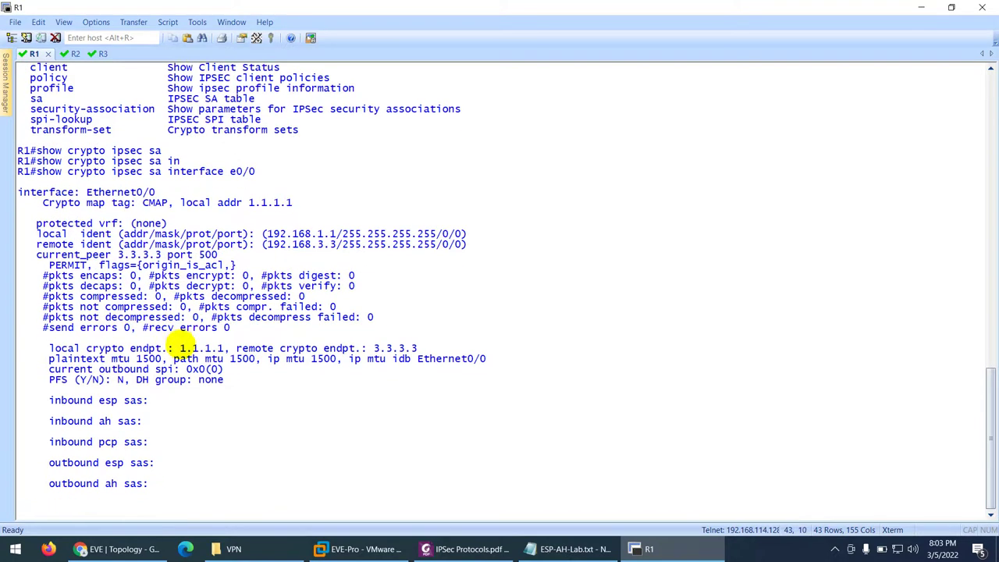
key("Return")
key("Return")
key("Return")
key("Return")
key("Return")
key("Return")
key("Return")
key("Return")
key("Return")
key("Return")
key("Return")
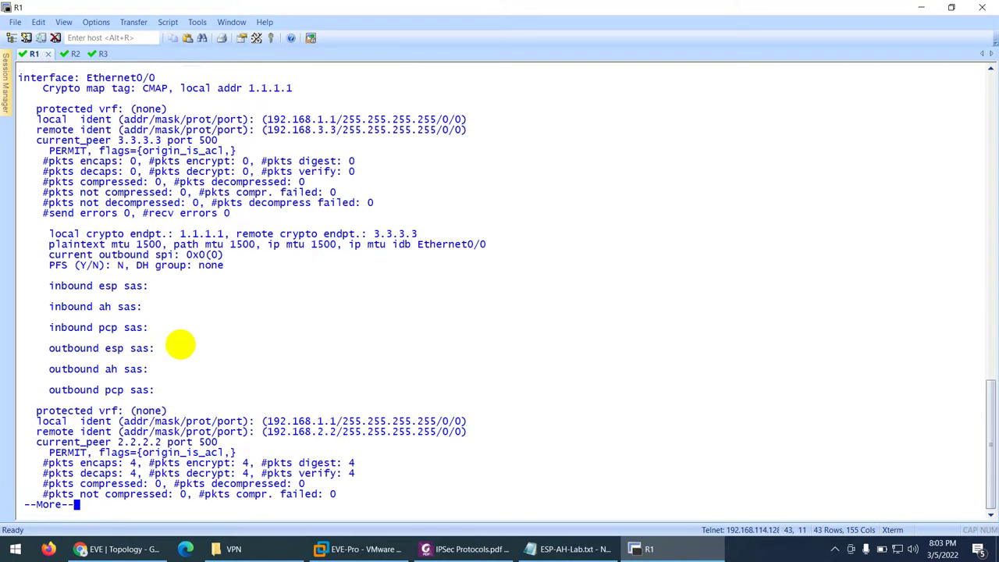
key("Return")
key("Return")
key("Return")
key("Return")
key("Return")
key("Return")
key("Return")
key("Return")
key("Return")
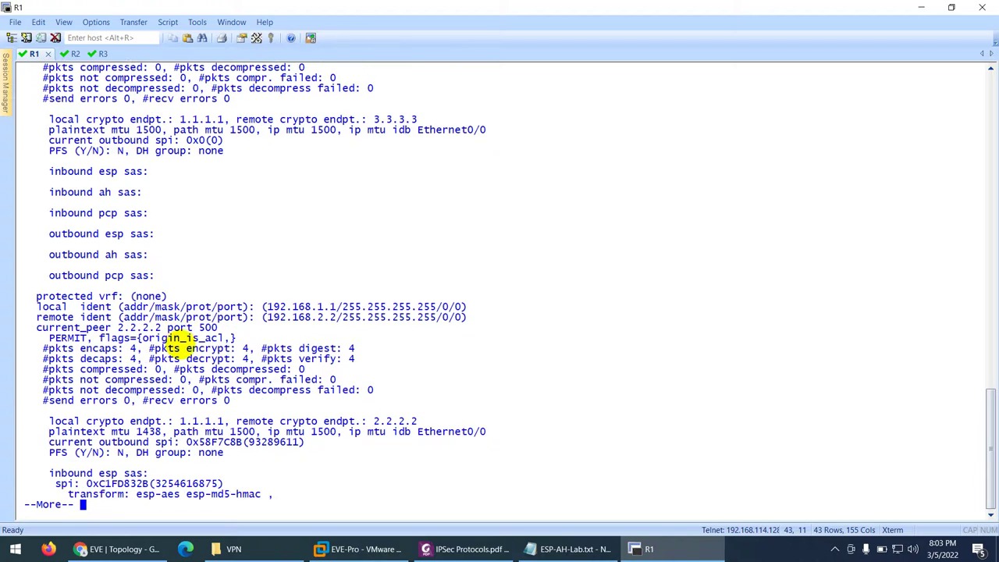
key("Return")
key("Return")
key("Return")
key("Return")
key("Return")
key("Return")
key("Return")
key("Return")
key("Return")
key("Return")
key("Return")
key("Return")
key("Return")
key("Return")
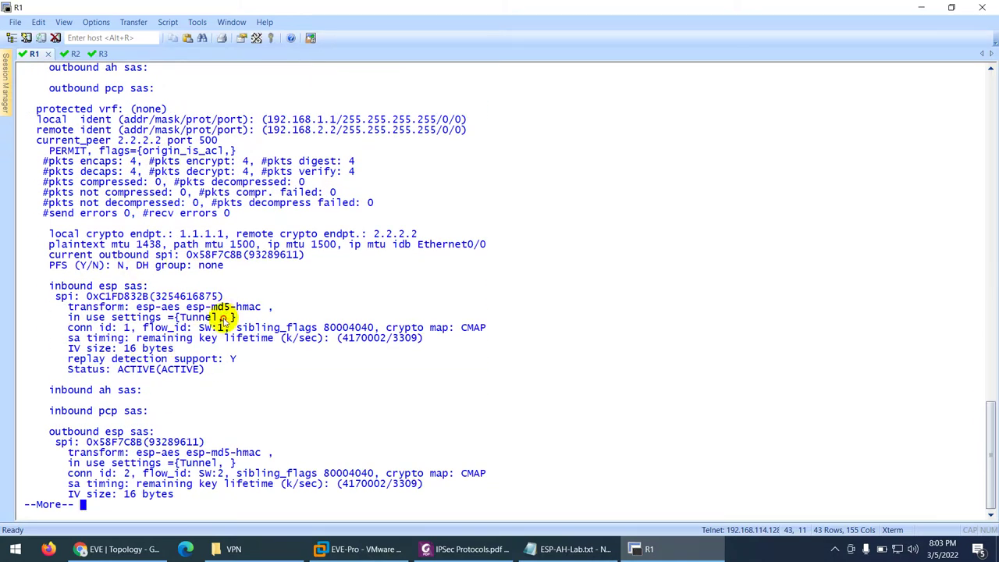
left_click_drag(224, 318, 80, 326)
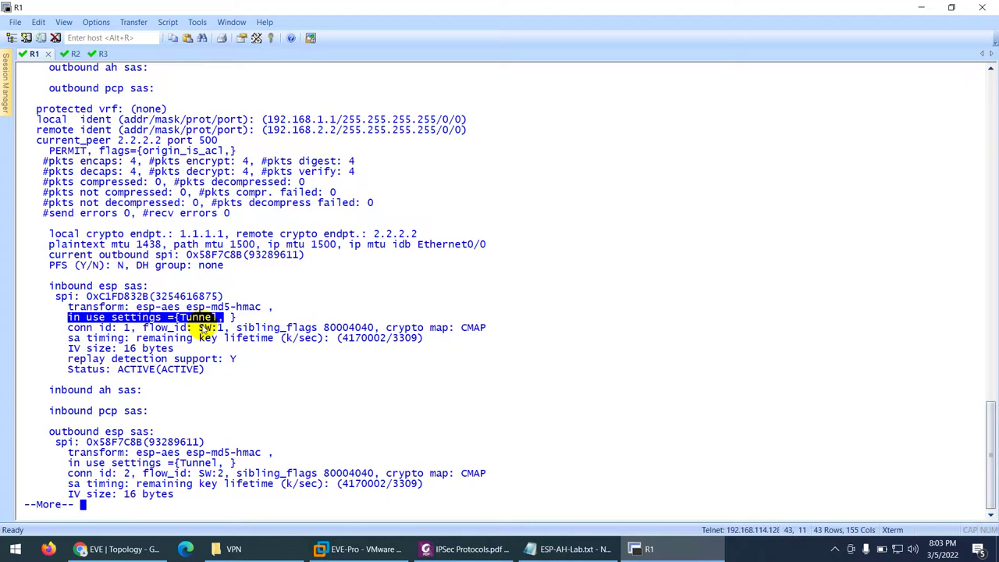
left_click(449, 548)
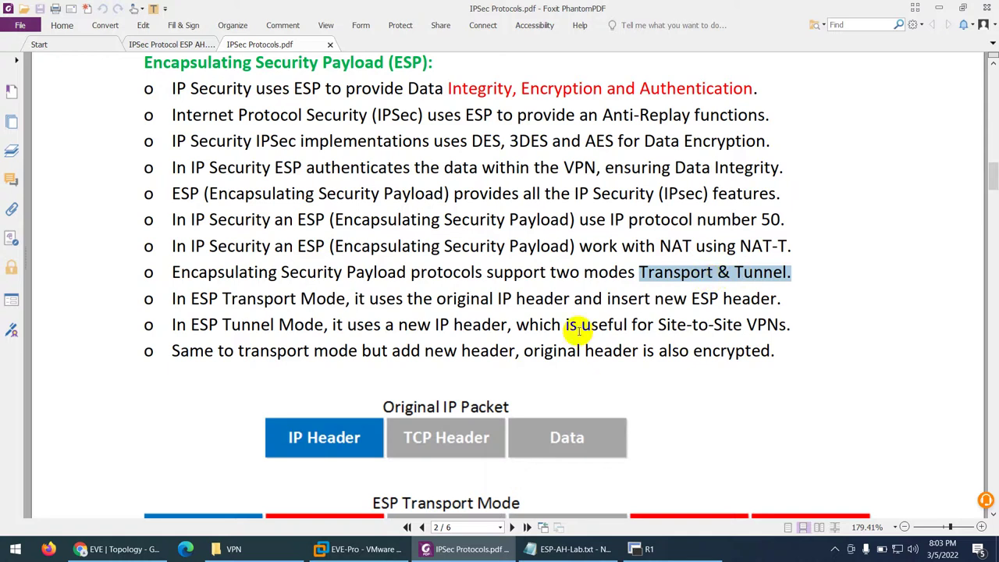
left_click(454, 552)
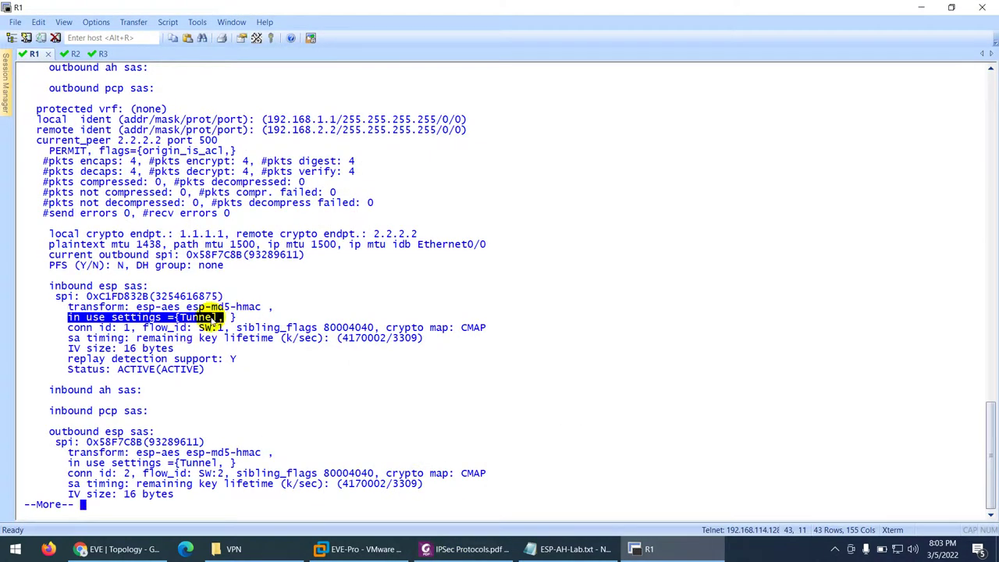
left_click_drag(230, 463, 182, 452)
key("space")
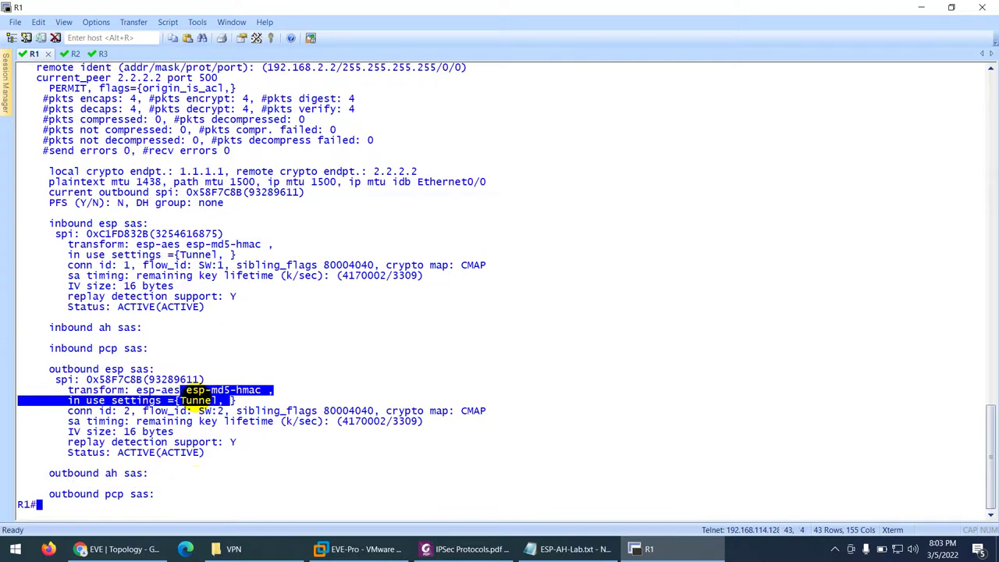
Clear the screen, run 'show crypto ipsec sa' and page to the outbound ESP SA
key("Return")
type("show crypto ip")
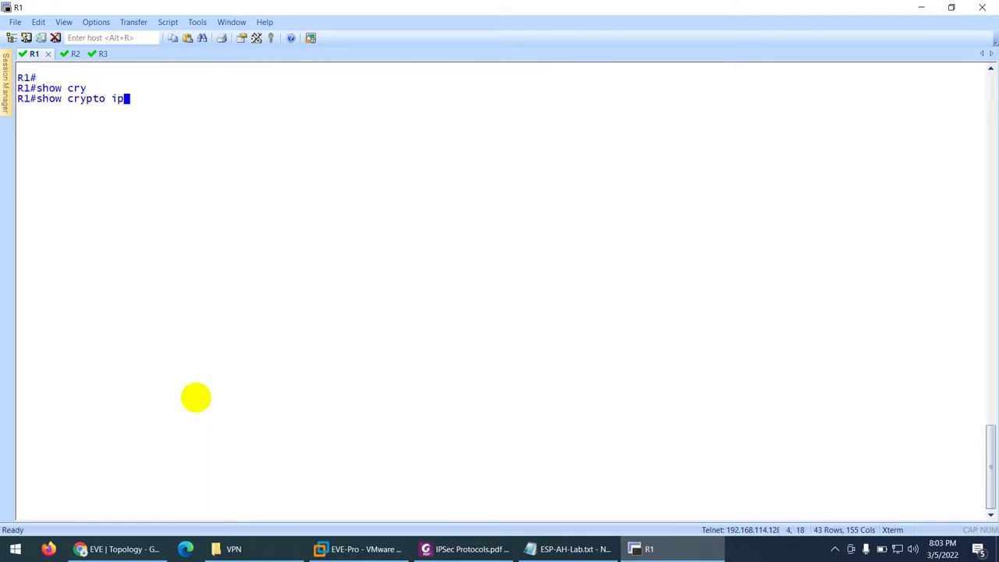
type("a")
key("Return")
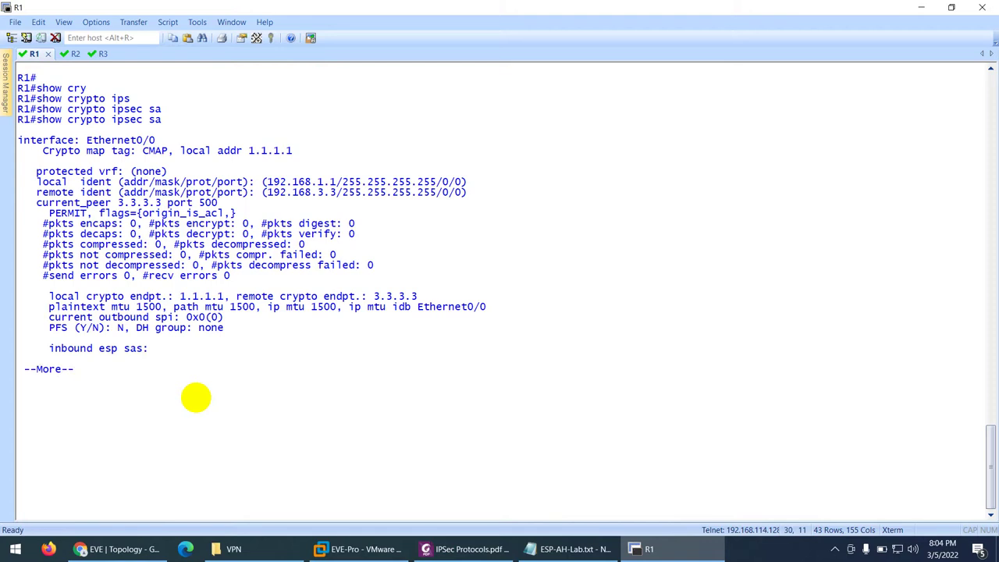
key("Return")
key("Return")
key("Return")
key("Return")
key("Return")
key("Return")
key("Return")
key("Return")
key("Return")
key("Return")
key("Return")
key("Return")
key("Return")
key("Return")
key("Return")
key("Return")
key("Return")
key("Return")
key("Return")
key("Return")
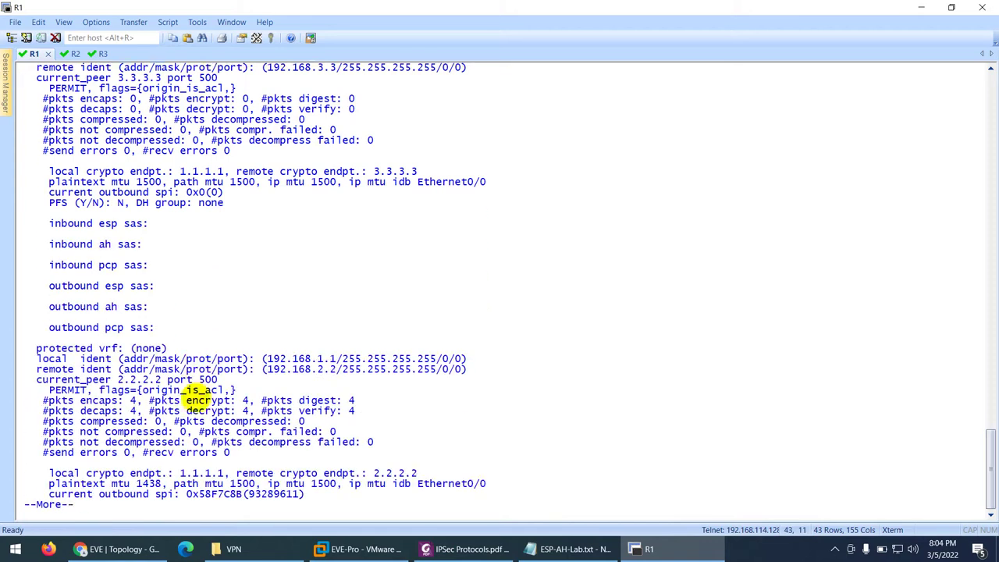
key("Return")
key("Return")
key("Return")
key("Return")
key("Return")
key("Return")
key("Return")
key("Return")
key("Return")
key("Return")
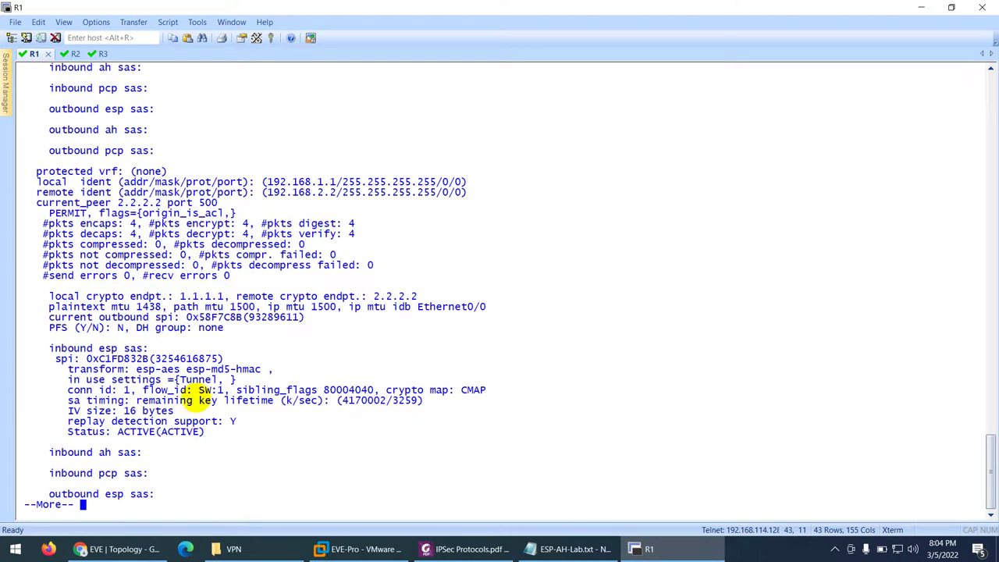
key("Return")
key("Return")
key("Return")
key("Return")
key("Return")
key("Return")
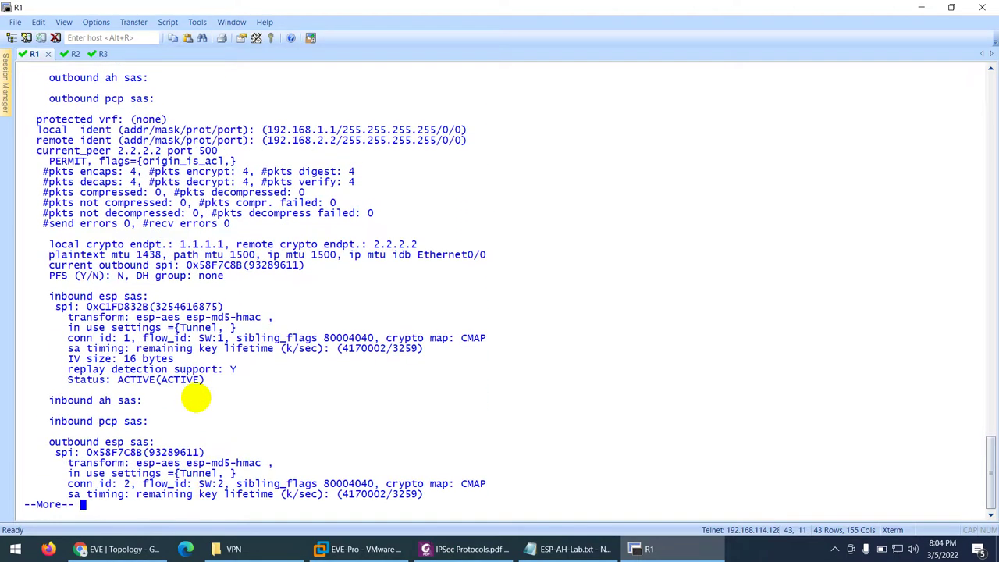
Mark the inbound and outbound Tunnel settings and replay detection support lines
left_click_drag(219, 307, 184, 308)
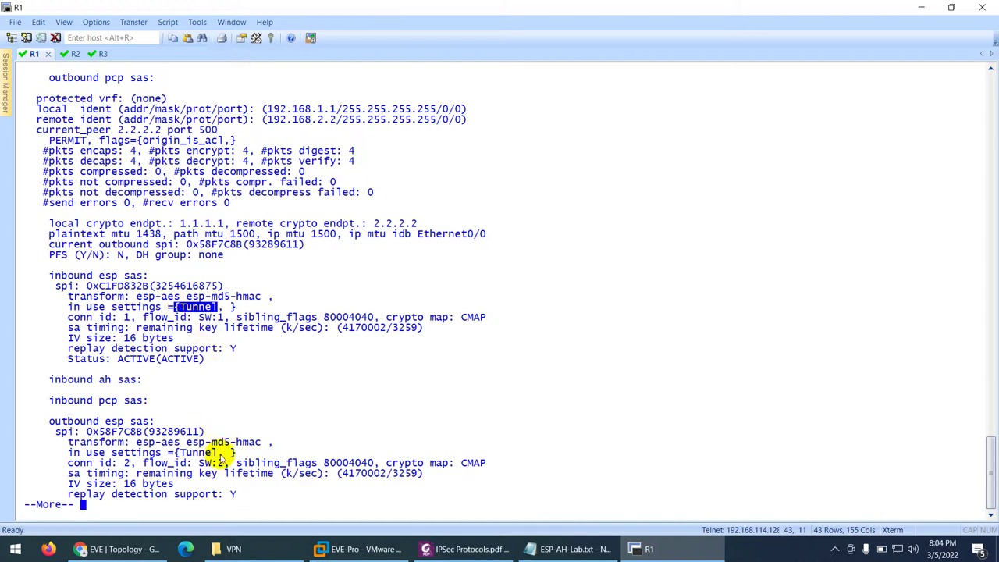
left_click_drag(219, 452, 185, 454)
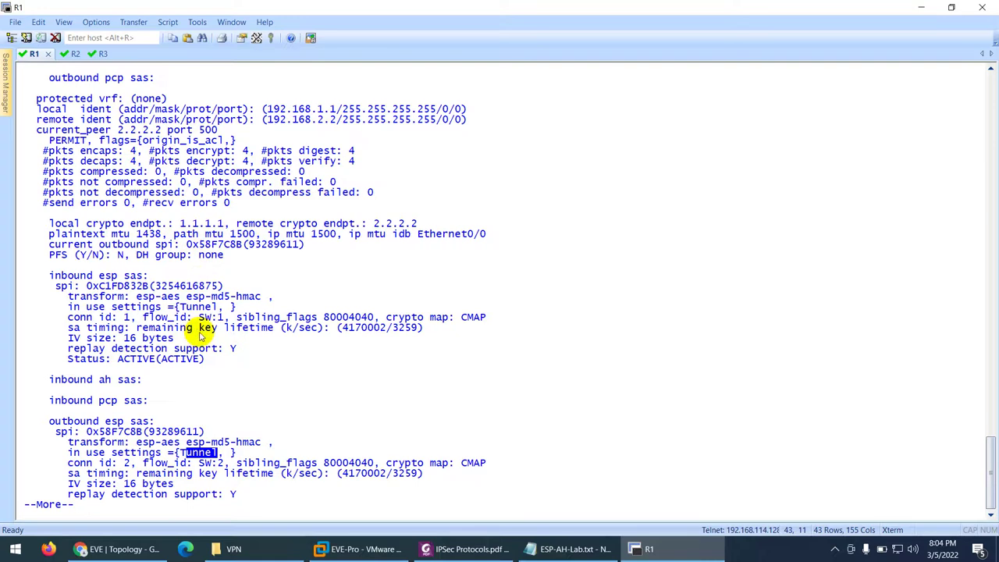
key("Return")
key("Return")
key("Return")
key("Return")
key("Return")
key("Return")
key("Return")
key("Return")
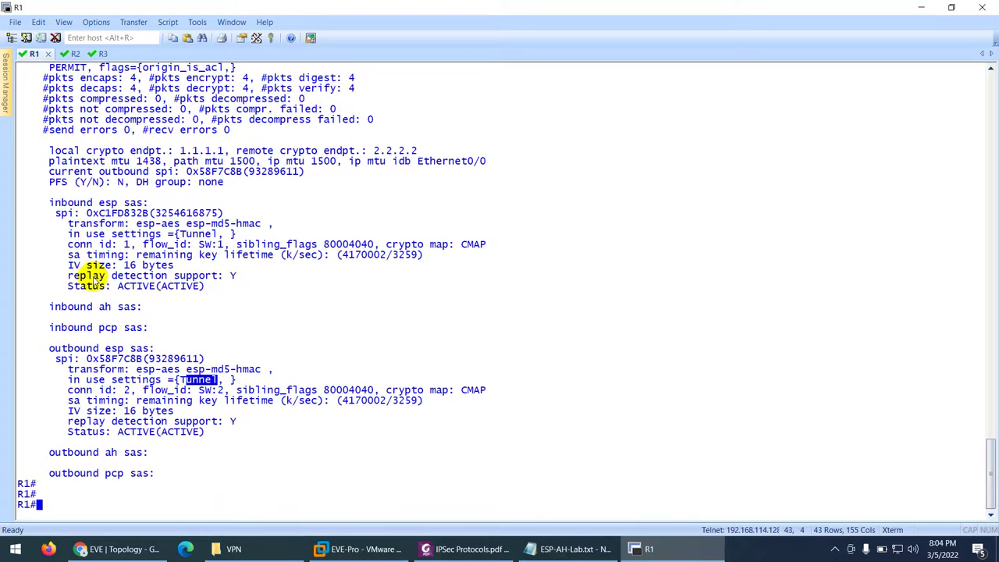
left_click_drag(236, 277, 67, 276)
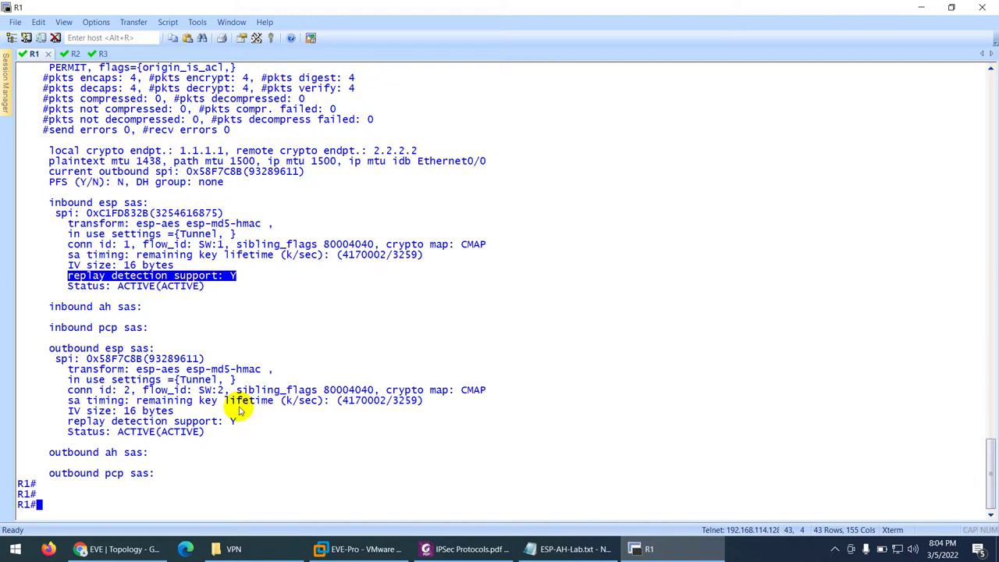
left_click_drag(236, 422, 67, 424)
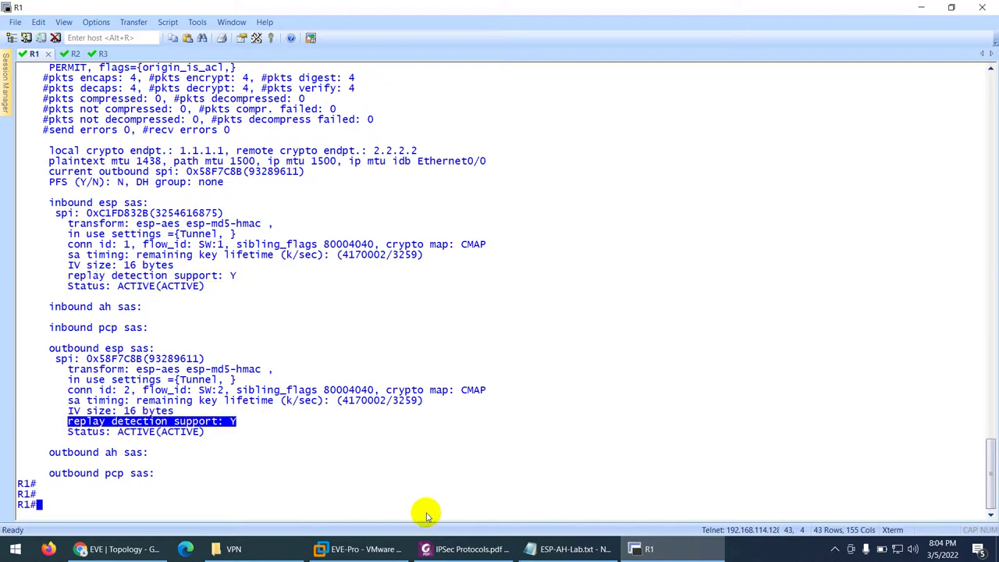
Scroll IPSec Protocols.pdf up to the ESP list and select 'Anti-Replay functions'
left_click(438, 550)
scroll(486, 296, "up", 2)
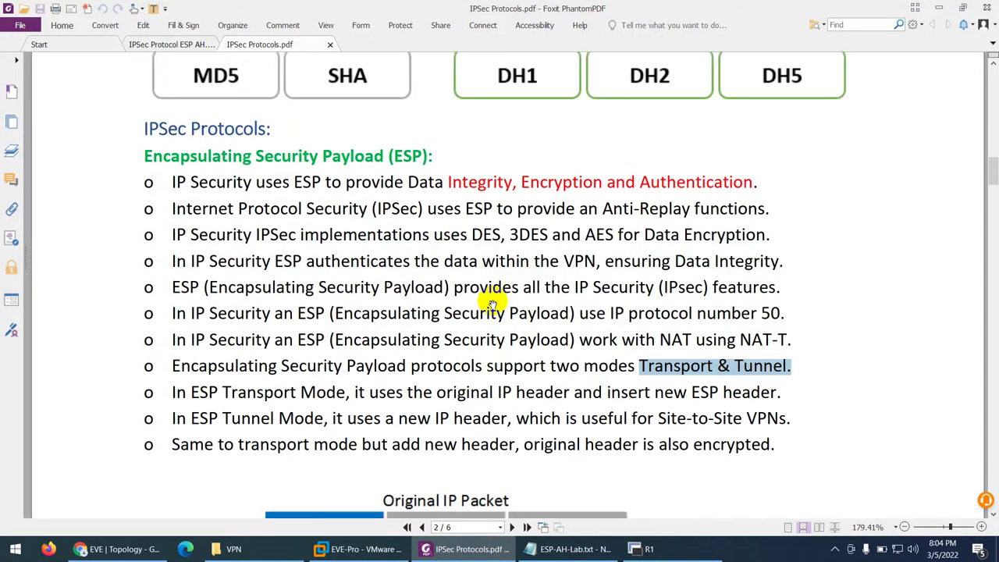
left_click_drag(602, 239, 750, 242)
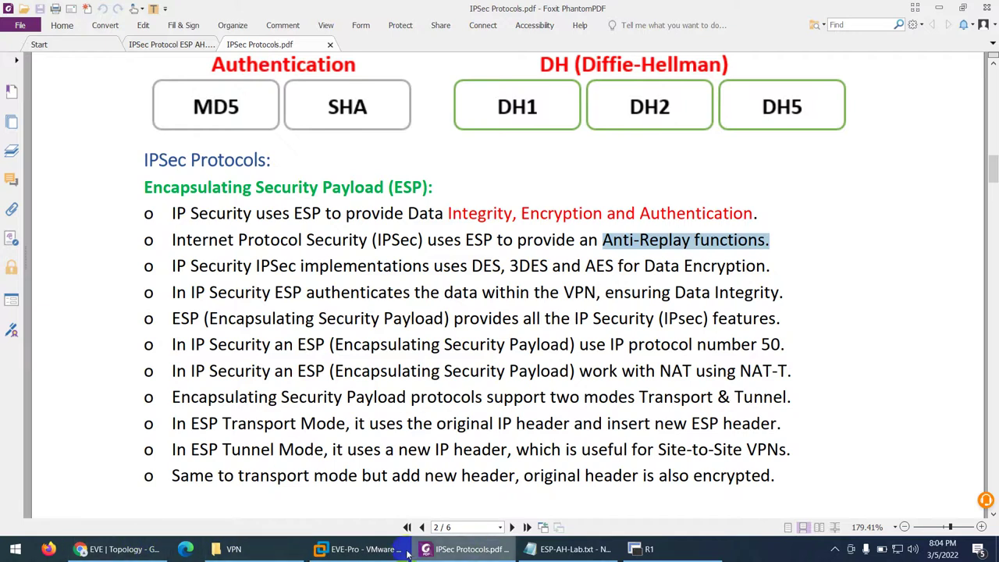
Select ESP packet 24 (1.1.1.1 to 2.2.2.2, SPI 0x058f7c8b) and browse its header lines
left_click(125, 548)
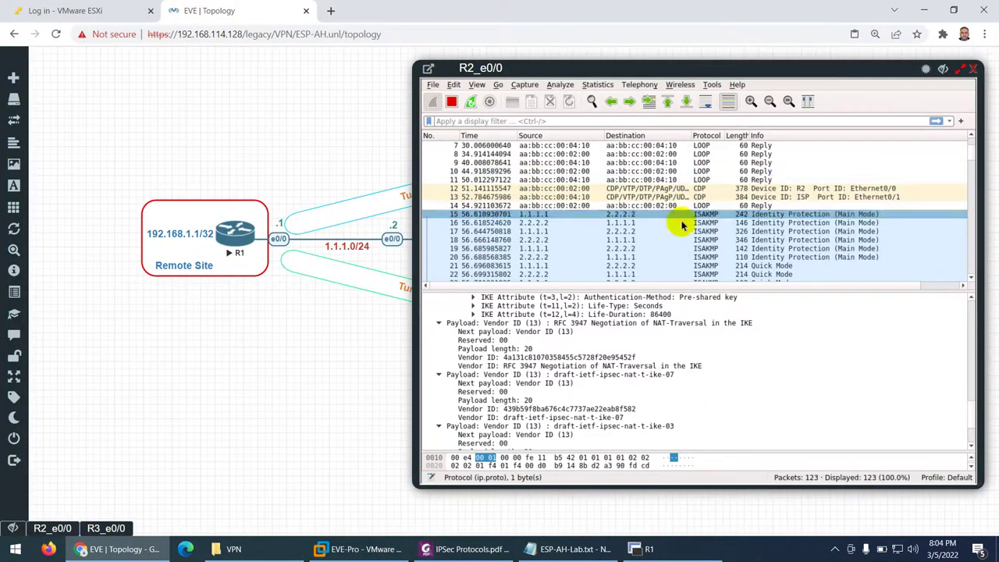
left_click_drag(629, 68, 490, 36)
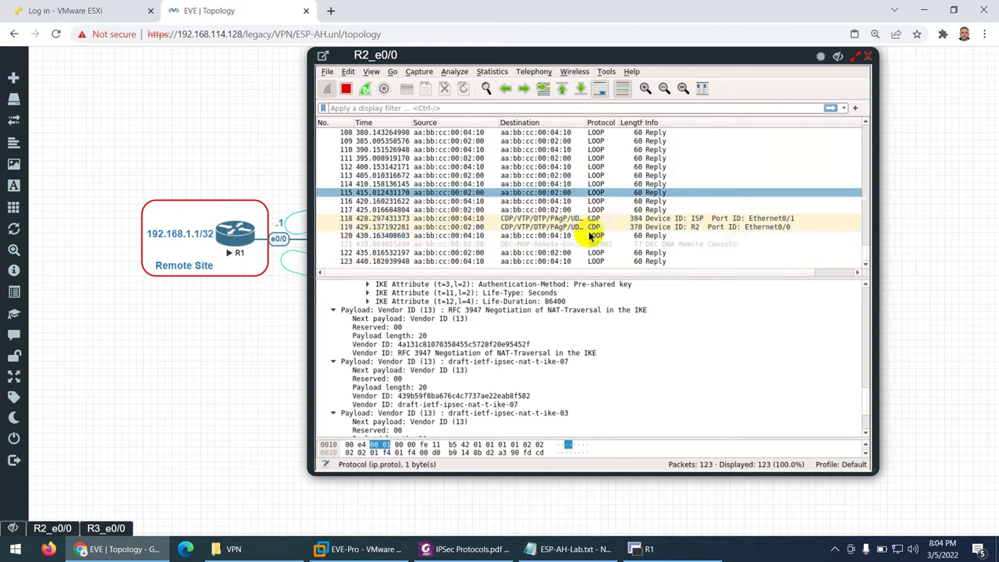
scroll(614, 256, "up", 20)
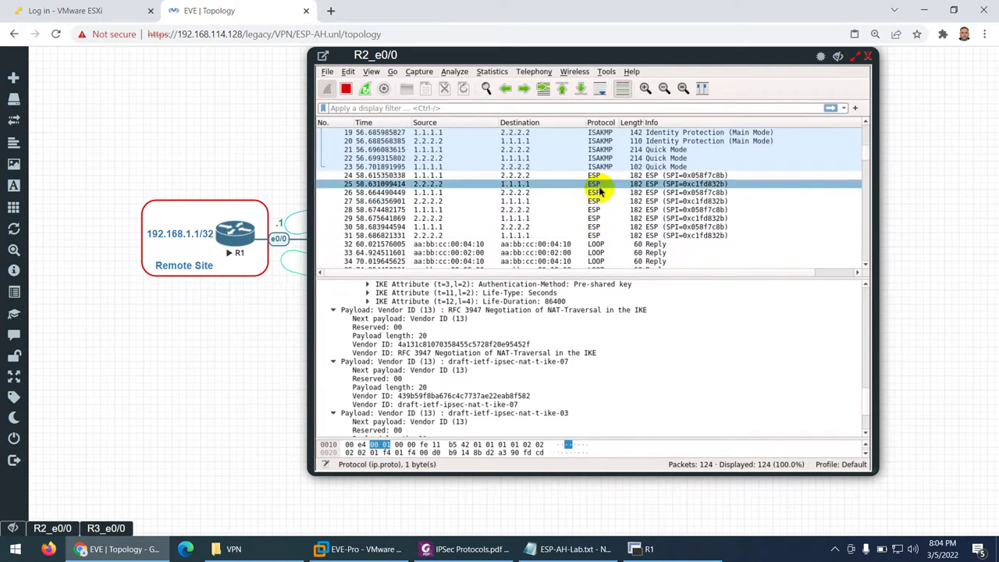
left_click(593, 176)
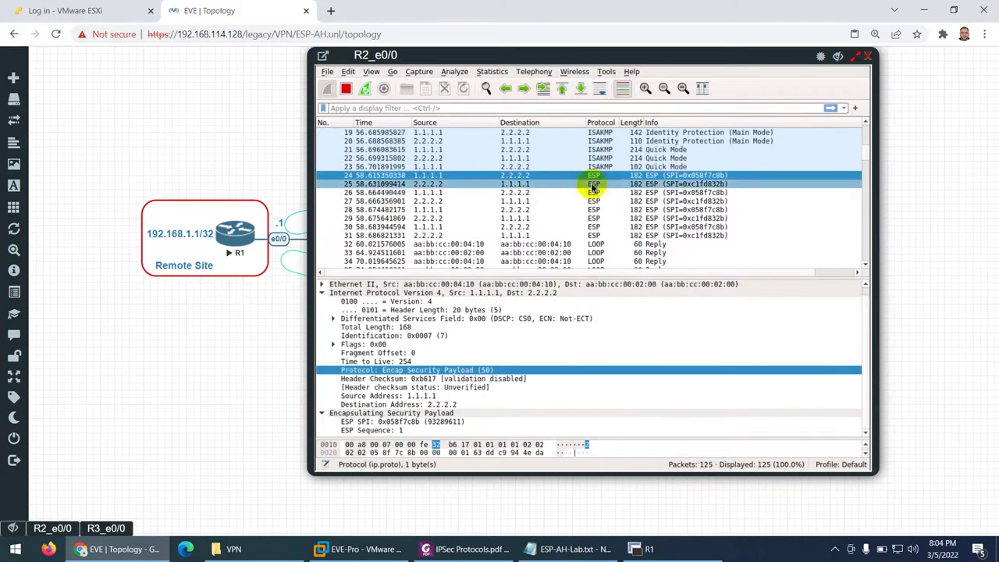
left_click(323, 293)
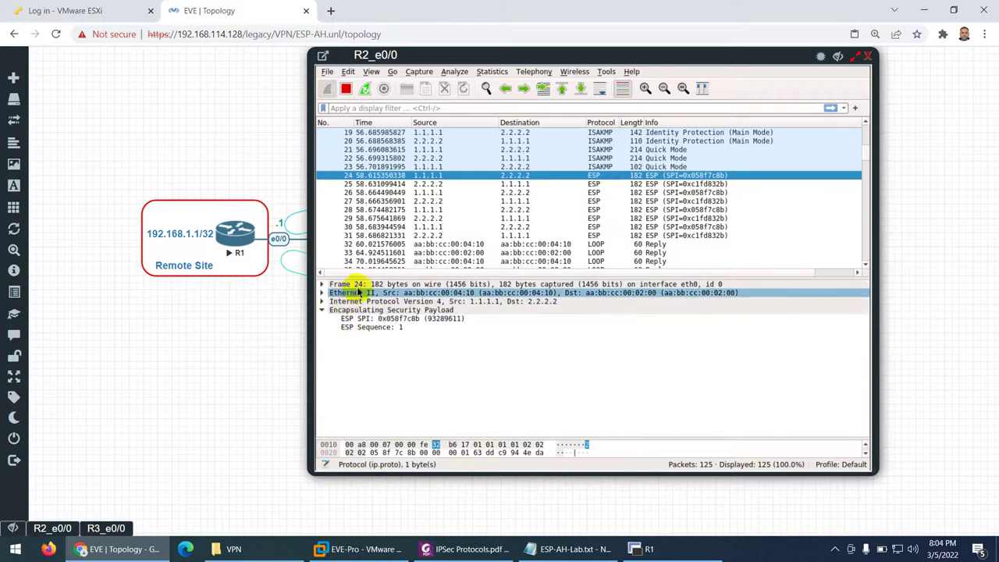
left_click(348, 294)
left_click(369, 302)
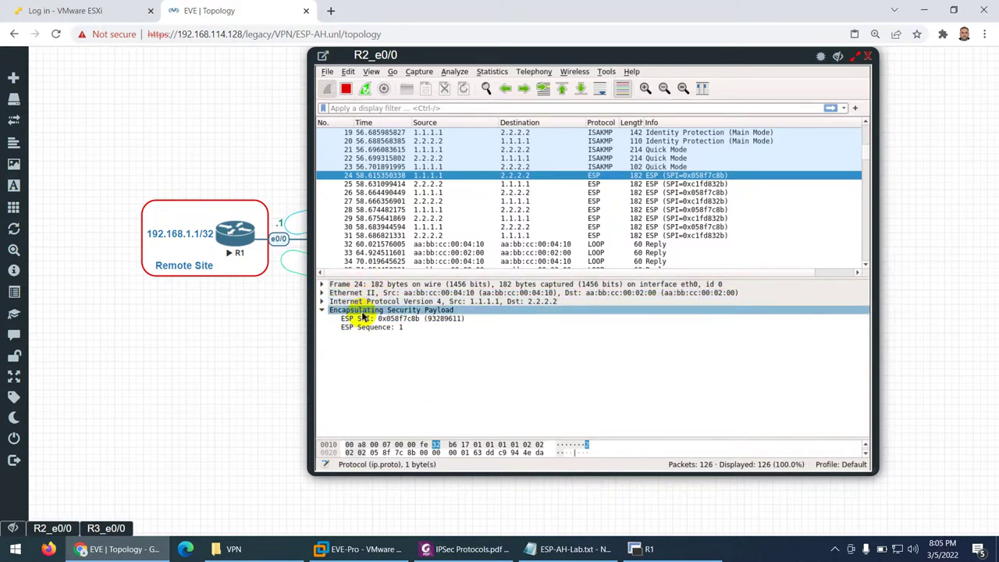
left_click(412, 367)
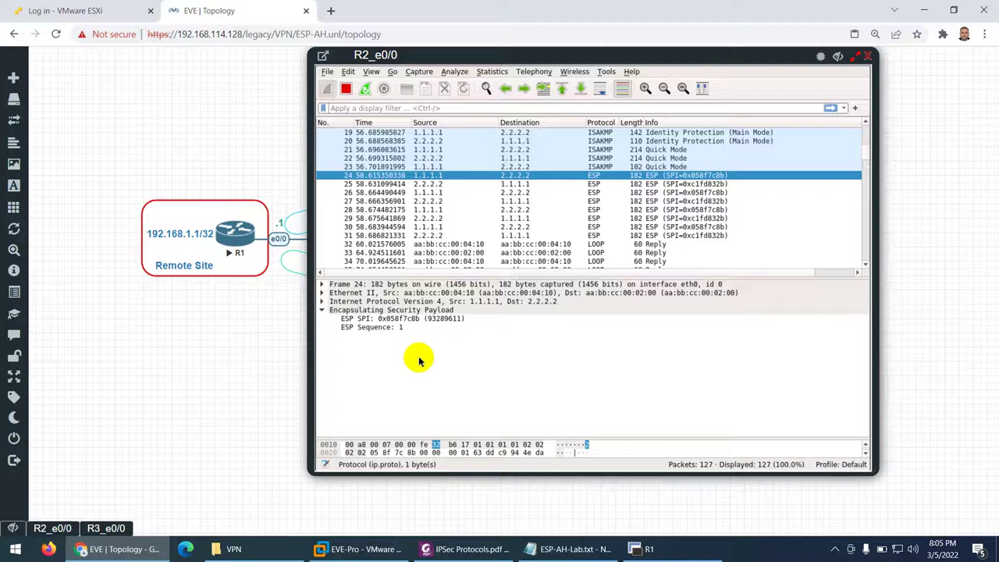
left_click(467, 548)
Scroll to the ESP Transport and Tunnel Mode diagrams, toggling between them and the Wireshark capture
scroll(437, 307, "down", 3)
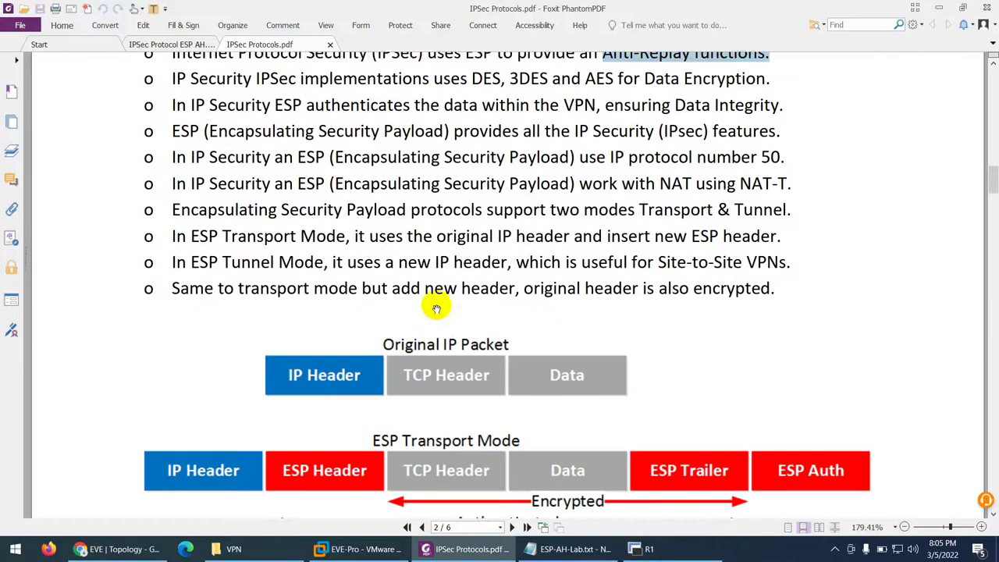
scroll(437, 306, "down", 3)
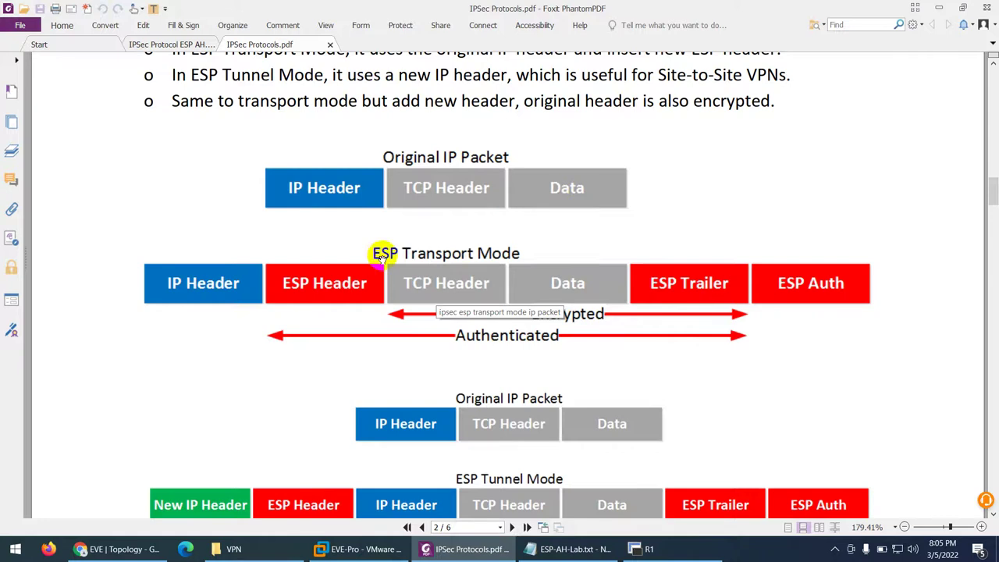
scroll(379, 252, "down", 1)
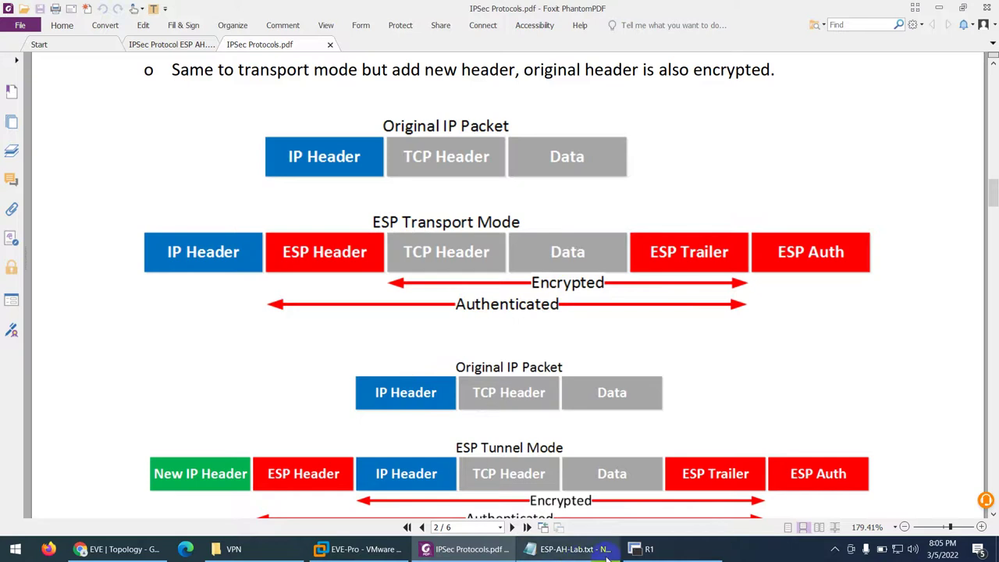
left_click(125, 549)
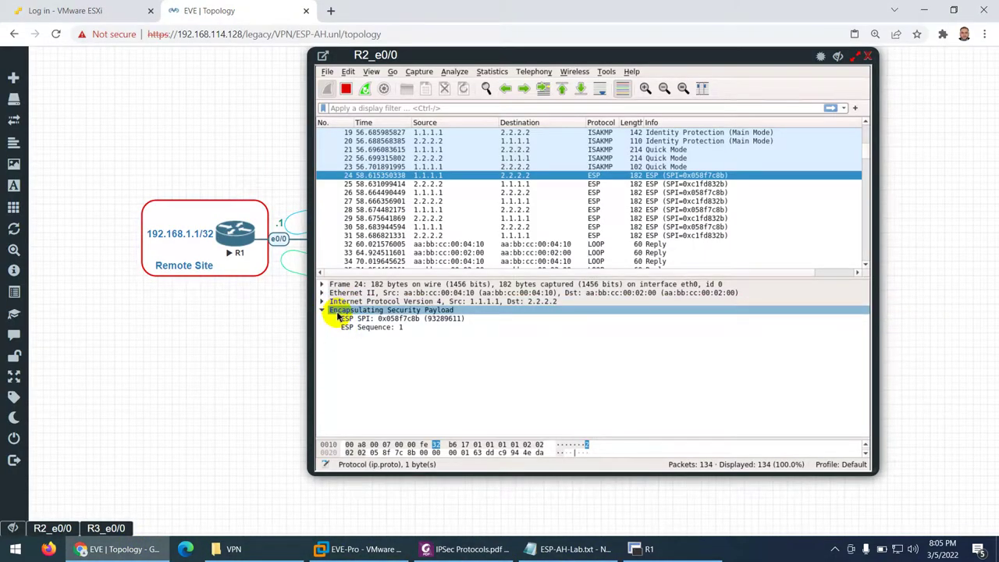
left_click(111, 552)
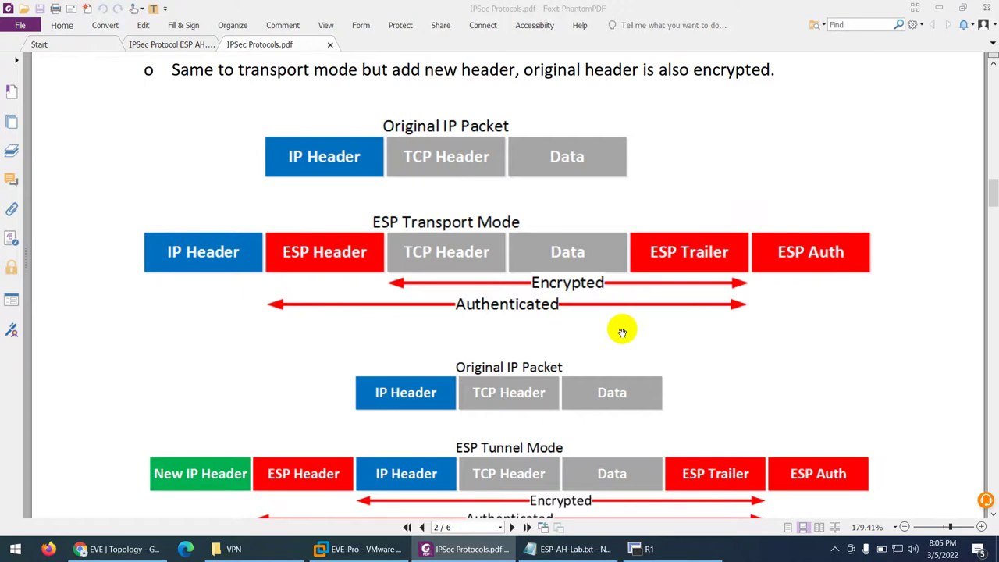
scroll(469, 239, "down", 1)
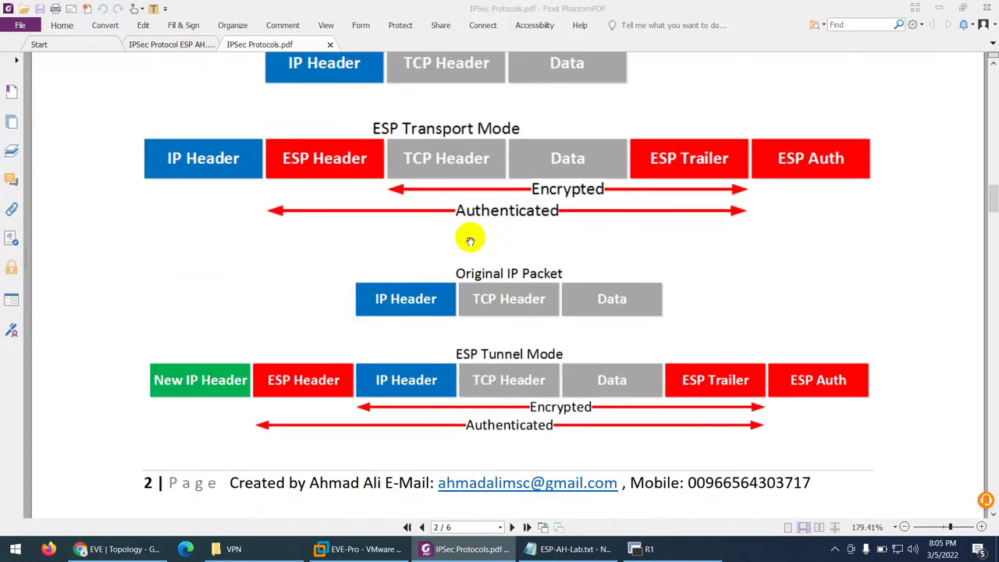
scroll(501, 318, "down", 1)
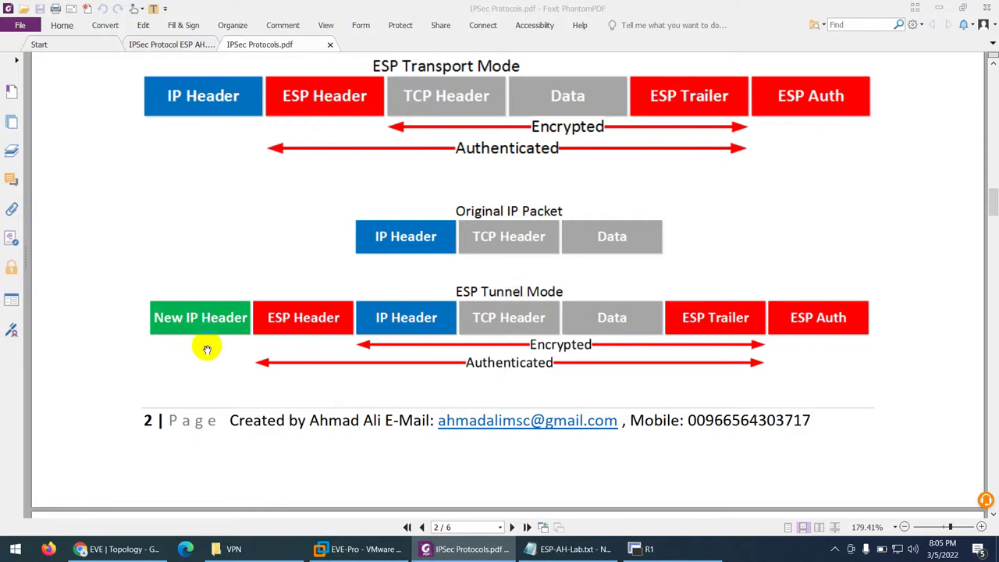
left_click(133, 551)
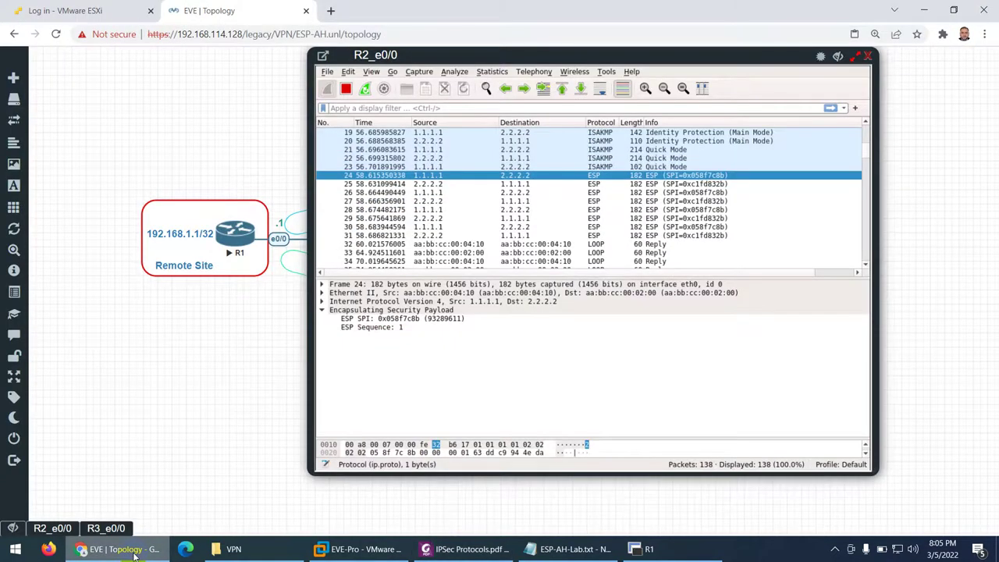
left_click(135, 551)
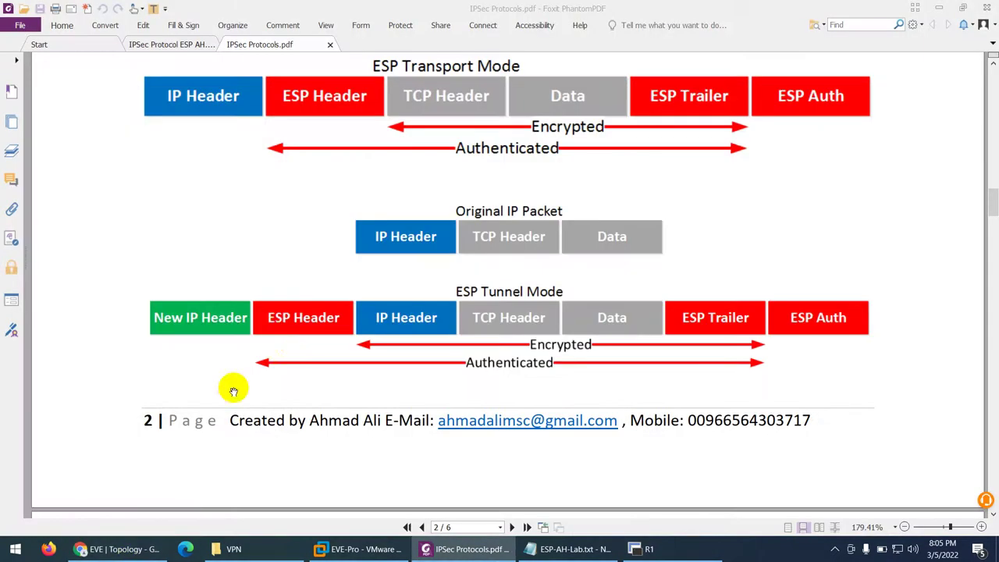
left_click(129, 553)
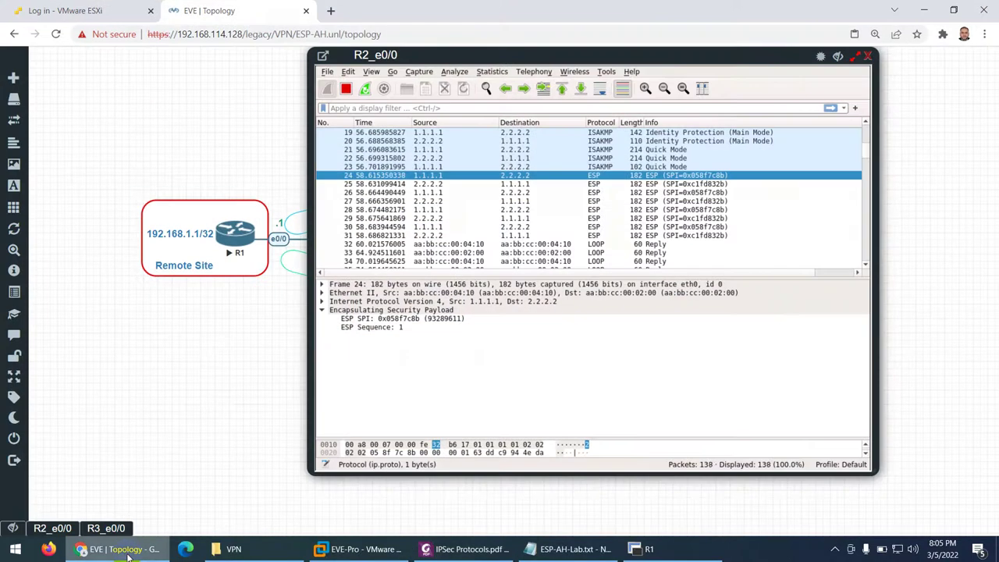
left_click(130, 553)
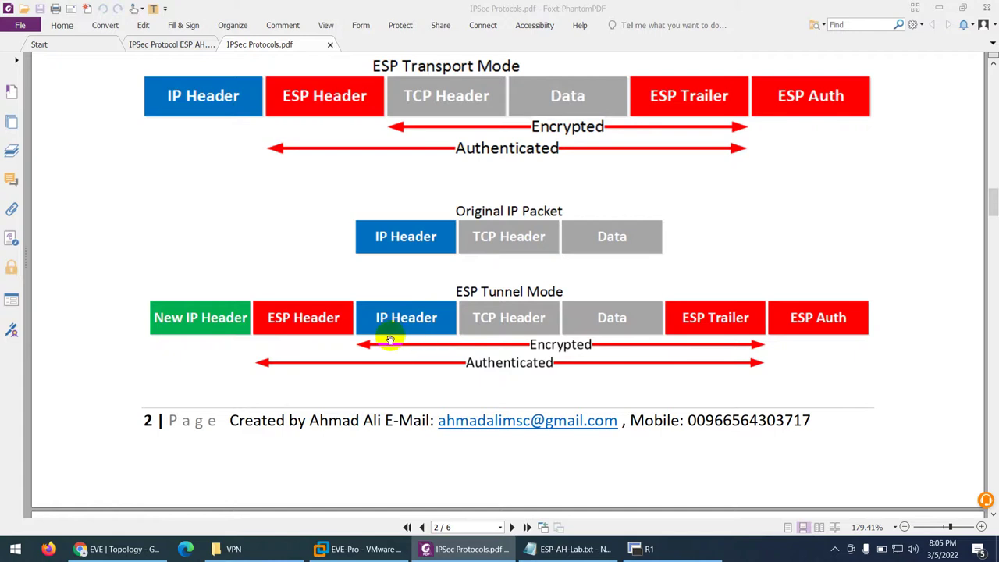
left_click(129, 550)
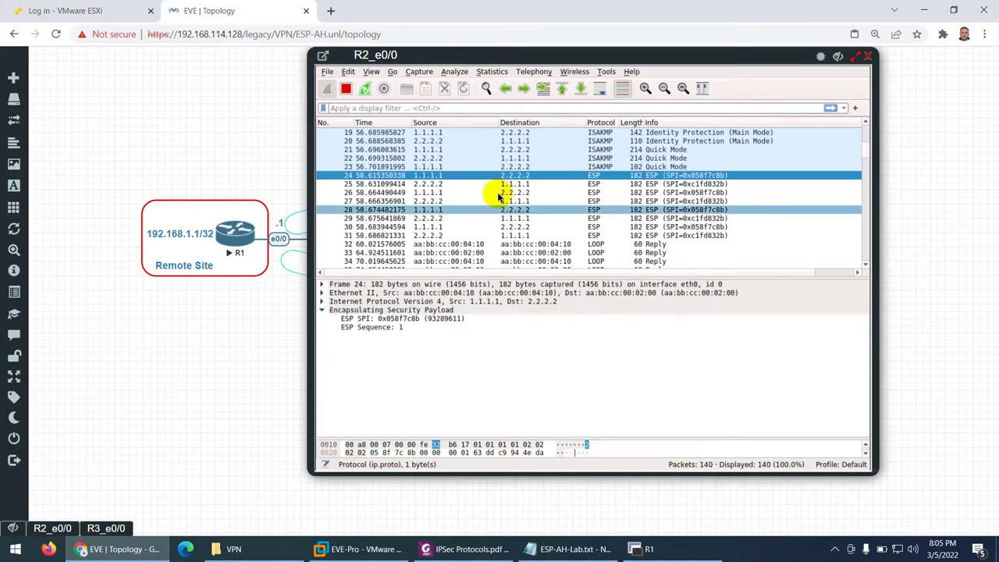
Compare ESP packets 25 and 24, selecting frame 24's SPI field, then go to R1's terminal
left_click(658, 186)
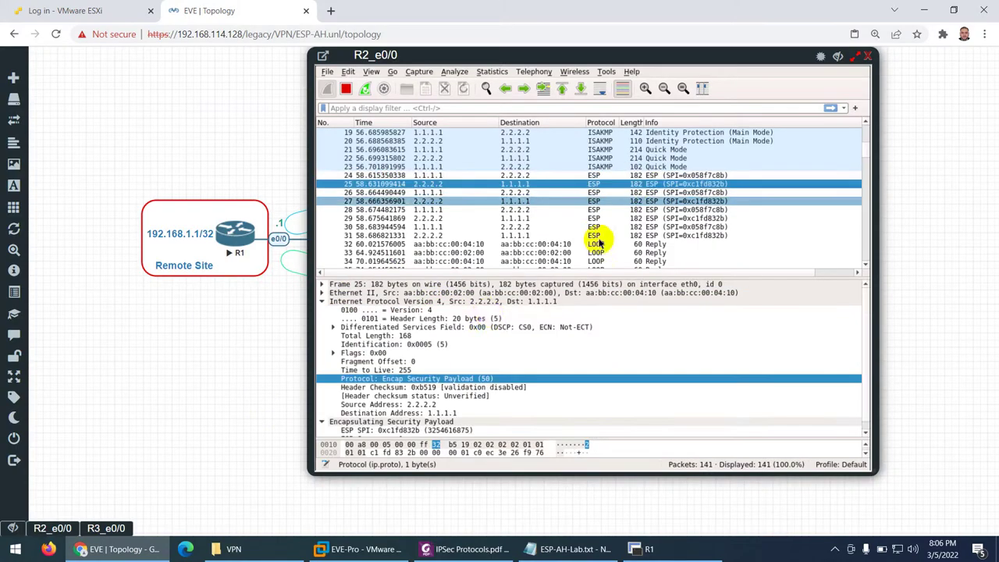
left_click(321, 302)
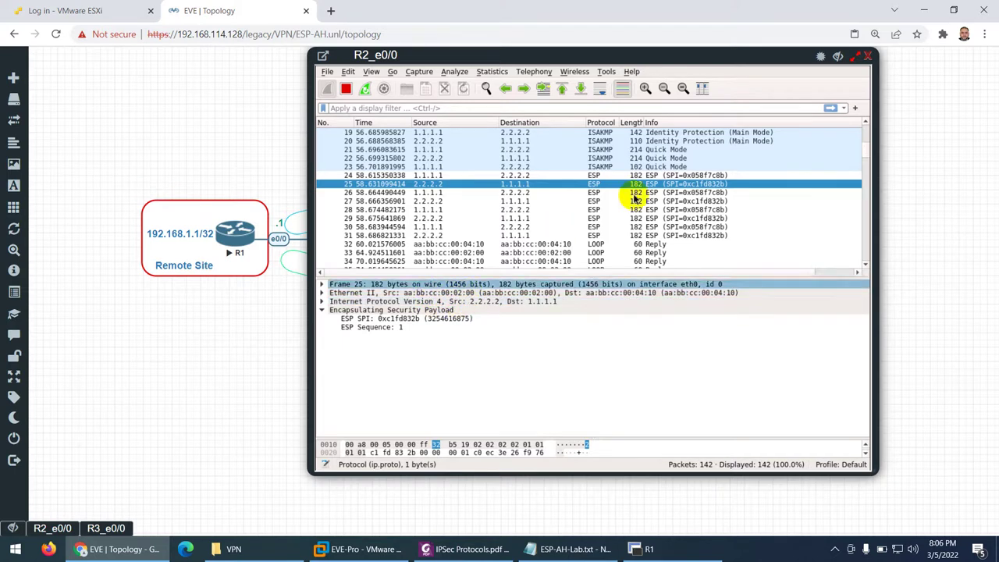
left_click(664, 175)
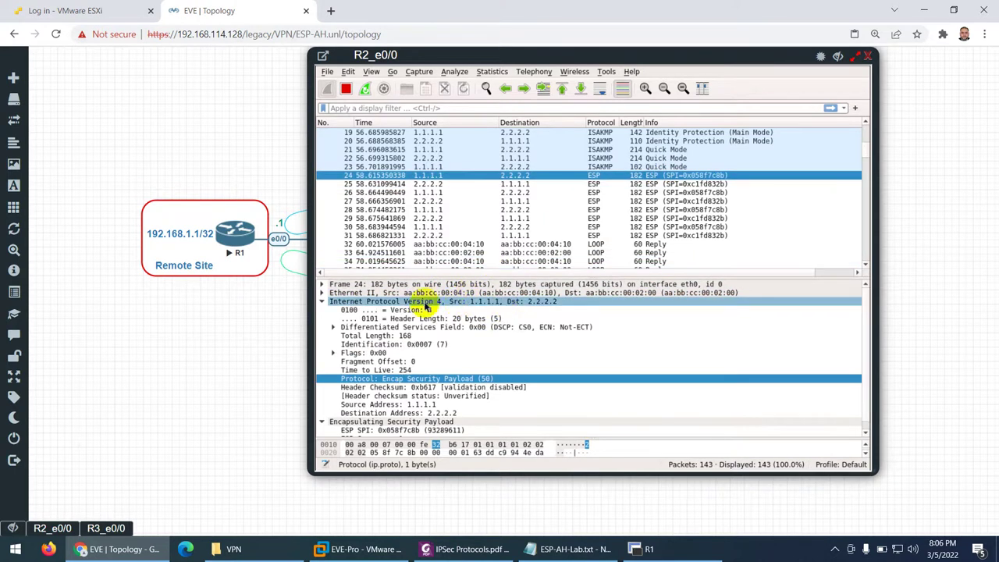
left_click(322, 301)
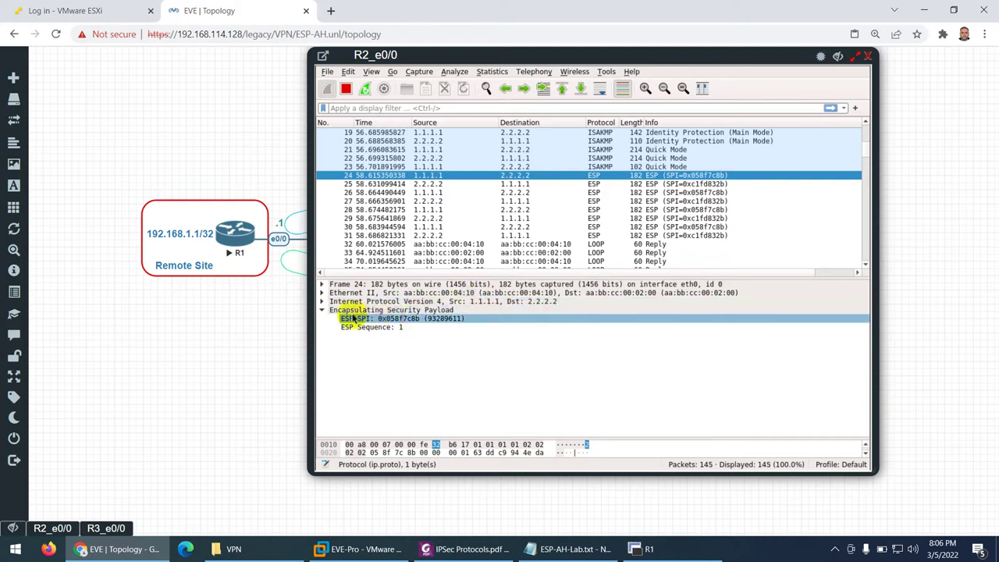
left_click(399, 320)
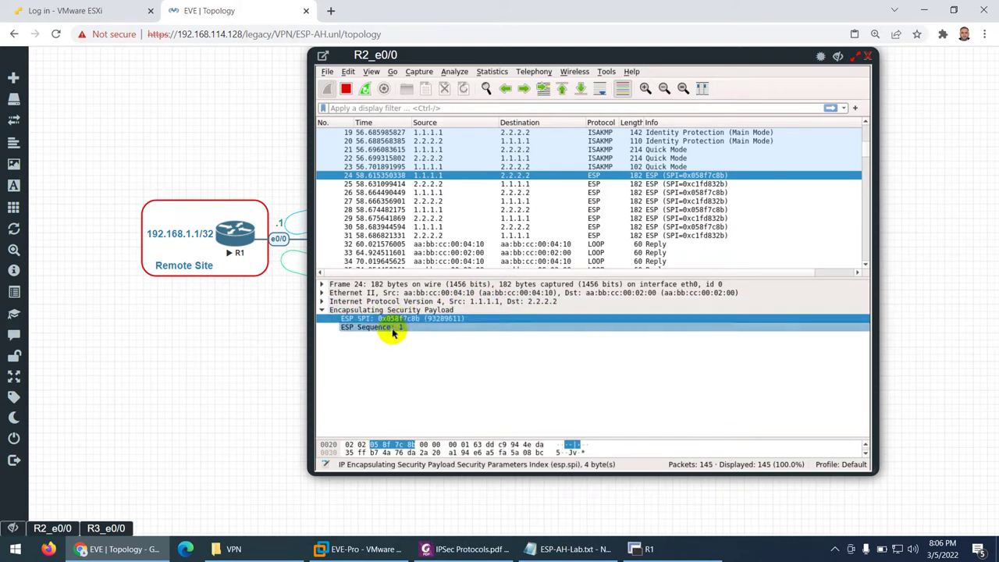
left_click(464, 549)
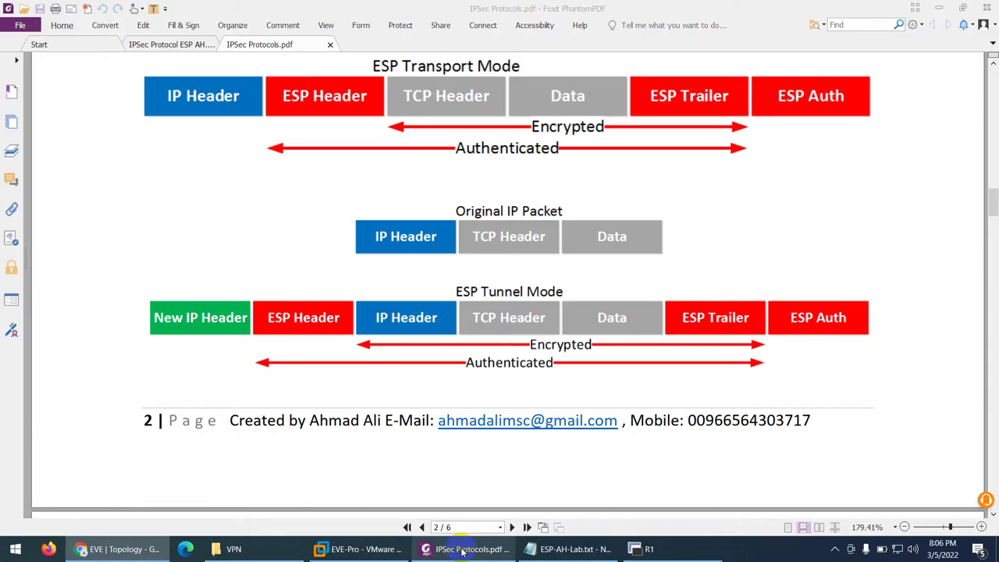
left_click(463, 550)
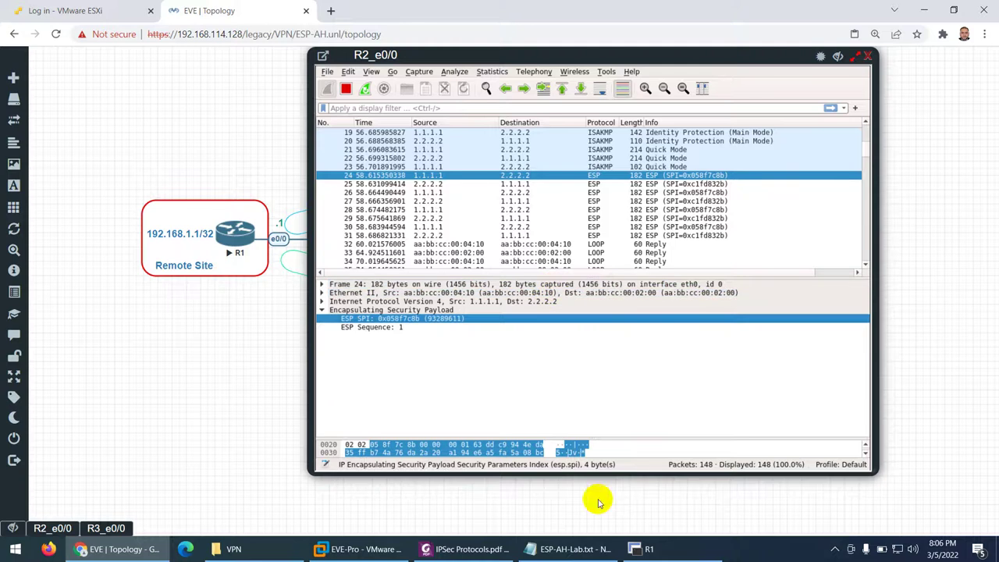
left_click(644, 549)
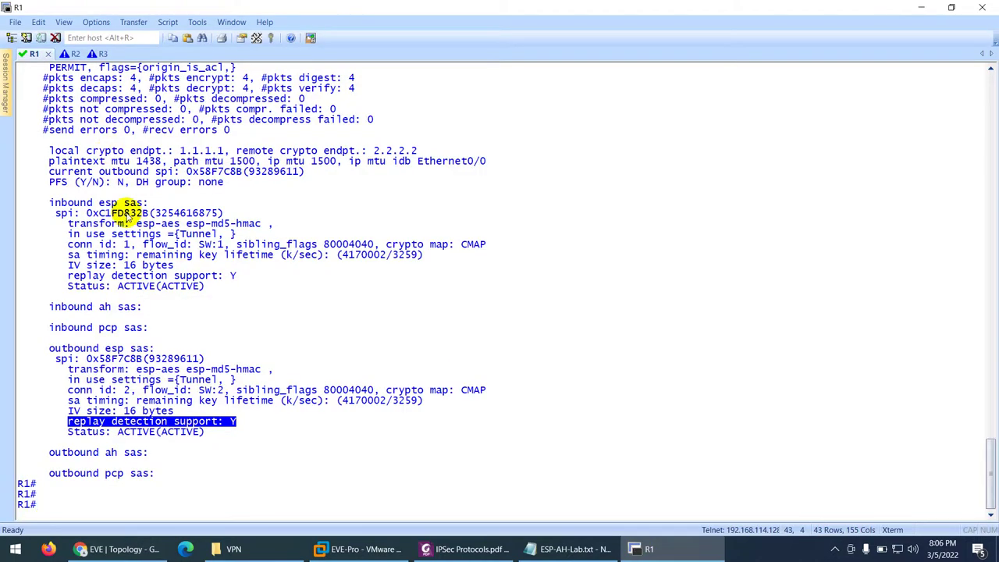
Clear R1's screen and rerun 'ping 192.168.3.3 source loopback 1', removing the stray dot
key("ctrl+l")
key("Up")
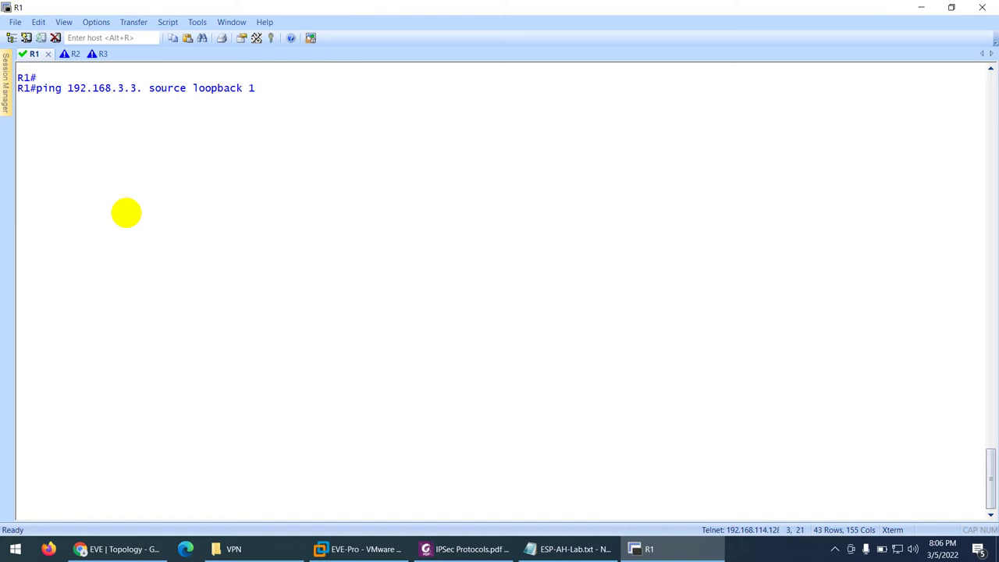
key("Return")
key("Up")
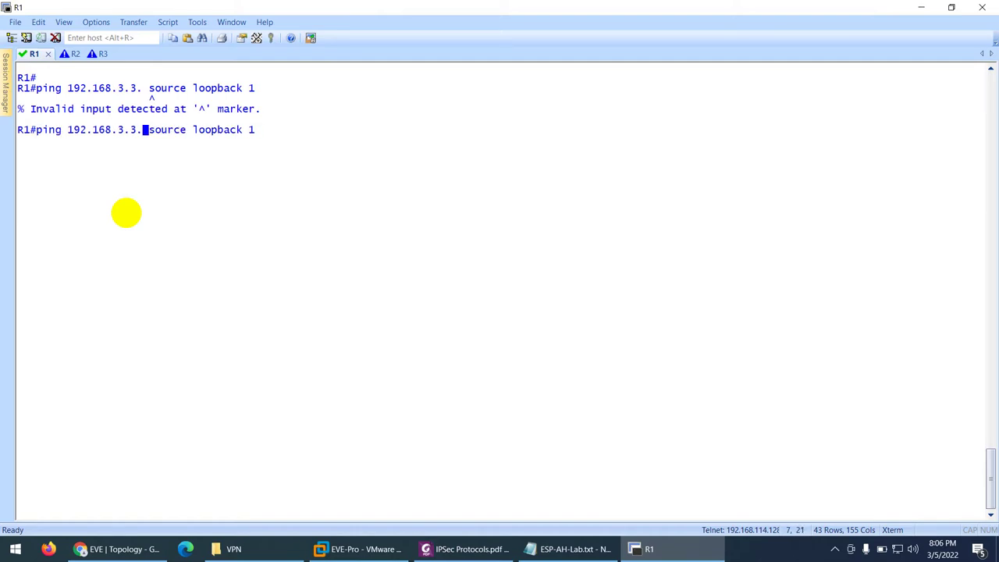
key("BackSpace")
key("Return")
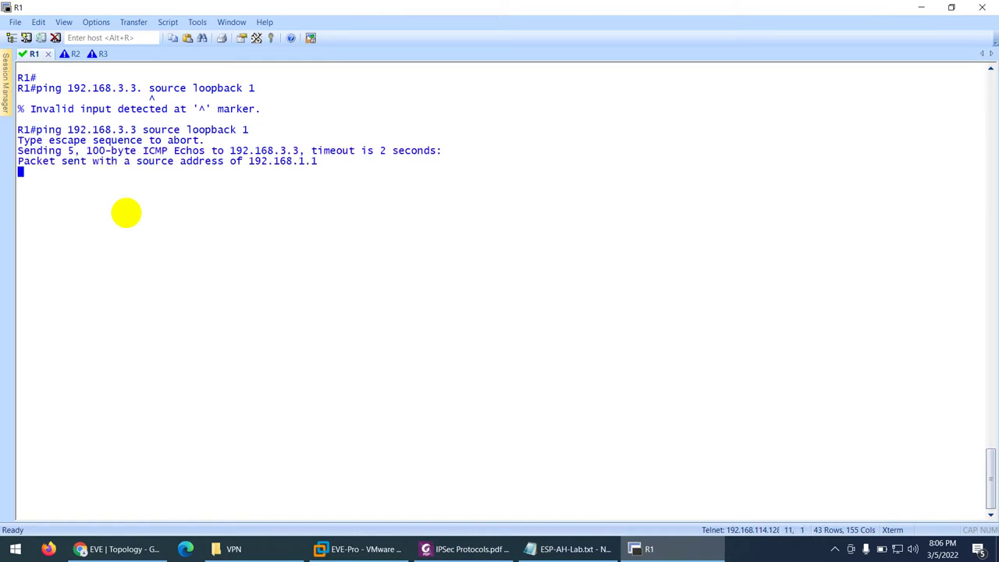
left_click(124, 552)
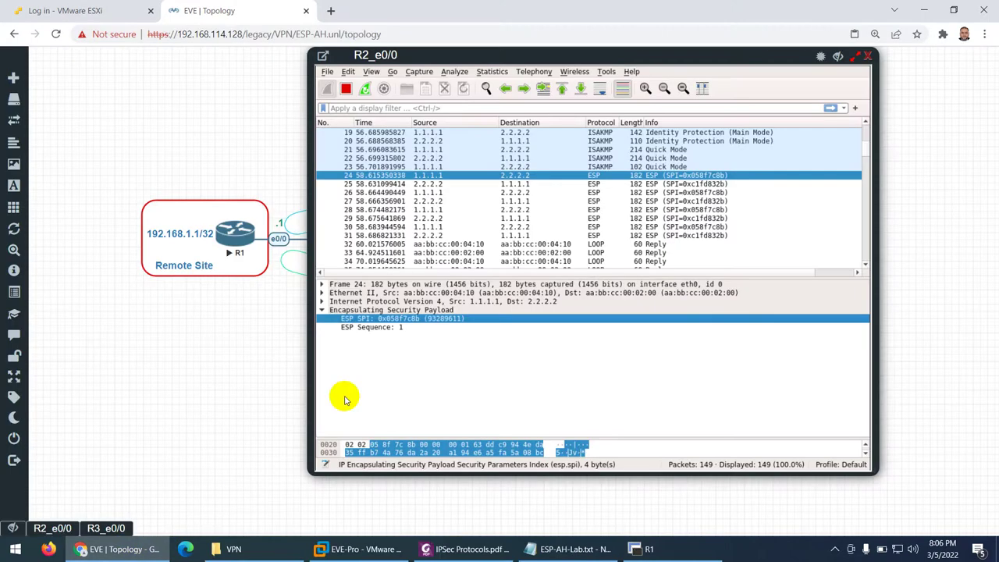
Switch to the R3_e0/0 capture tab and scroll its packet list toward the ICMP echo exchanges
left_click(105, 531)
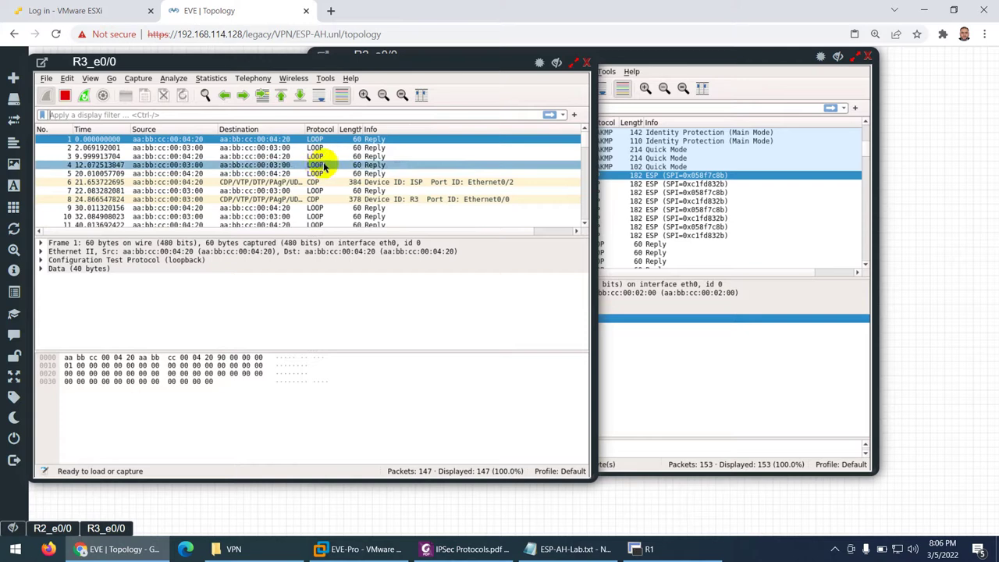
scroll(349, 182, "down", 12)
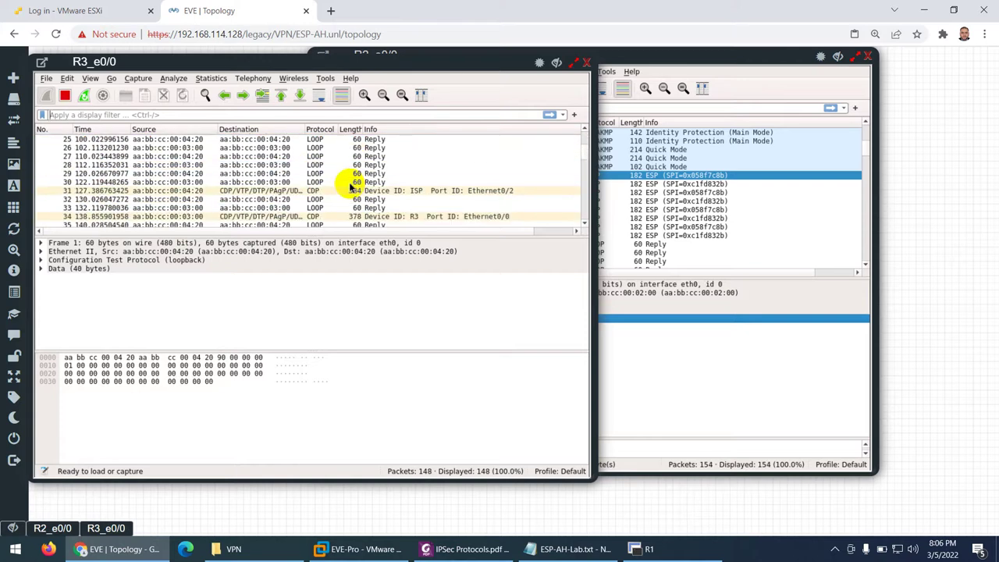
scroll(353, 193, "down", 4)
Scroll the R3_e0/0 packet list down until the ISAKMP rows appear
scroll(349, 195, "down", 8)
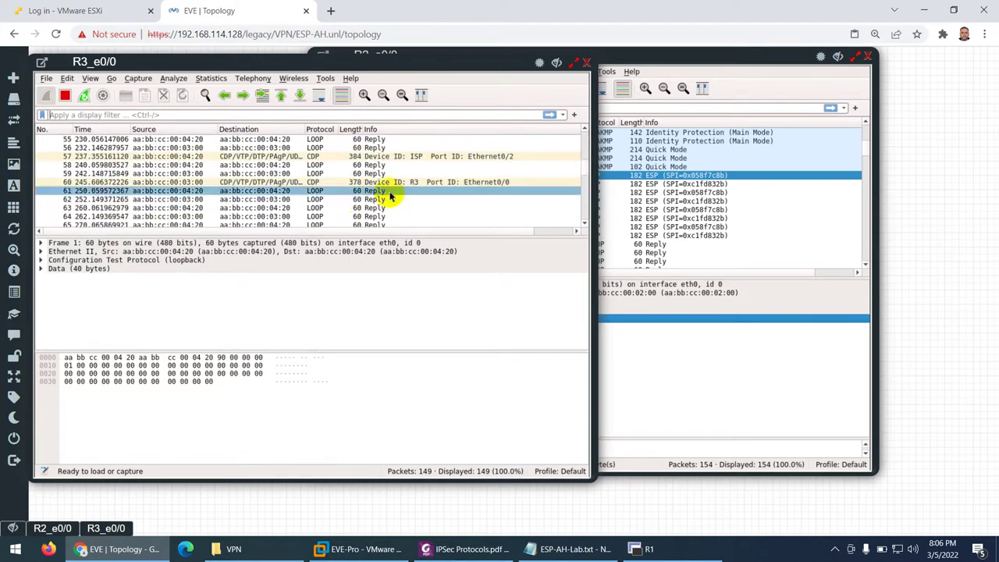
scroll(388, 198, "down", 8)
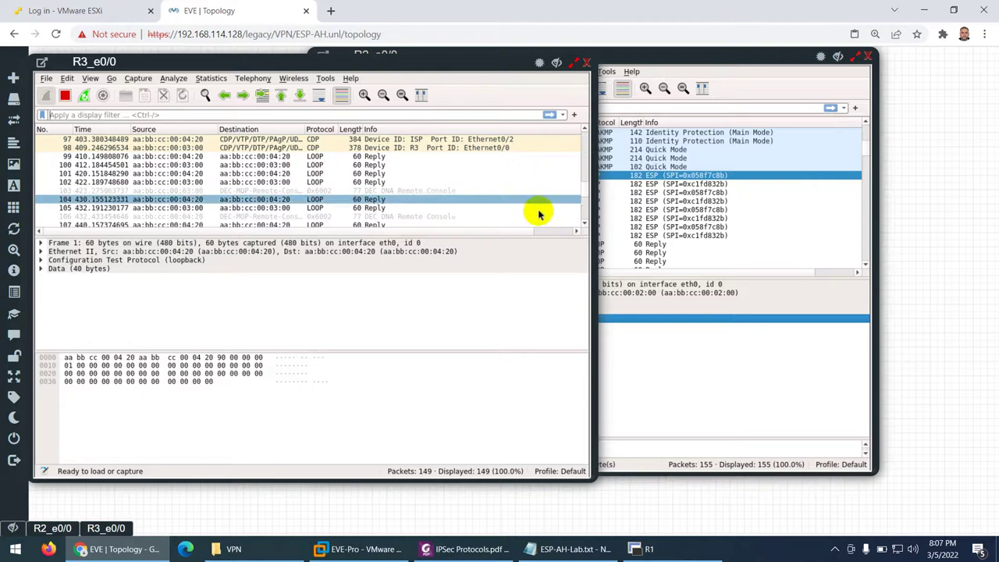
left_click(584, 224)
left_click(584, 224)
left_click(583, 224)
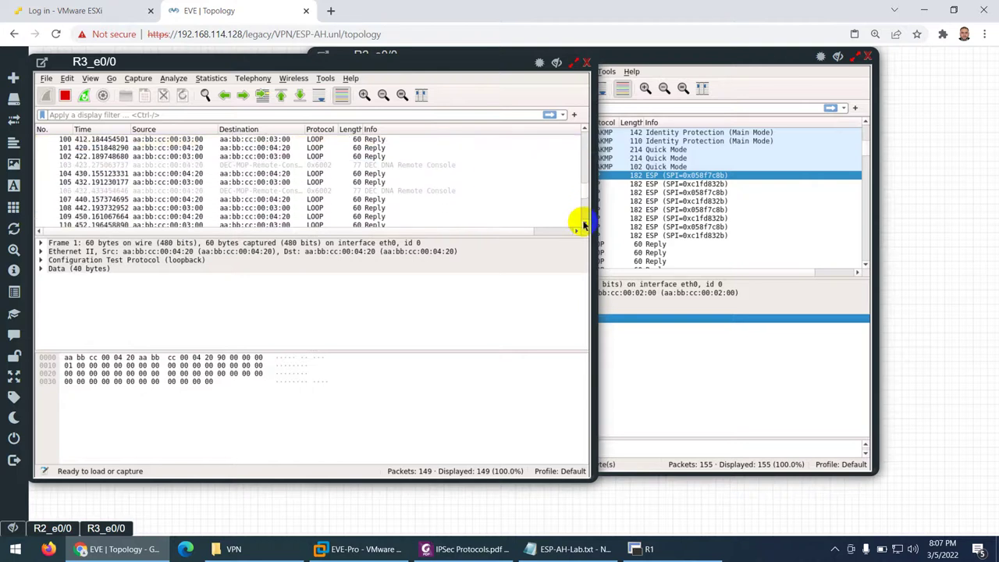
left_click(584, 224)
left_click(584, 224)
left_click(584, 224)
left_click(584, 225)
left_click(583, 224)
left_click(584, 224)
left_click(584, 224)
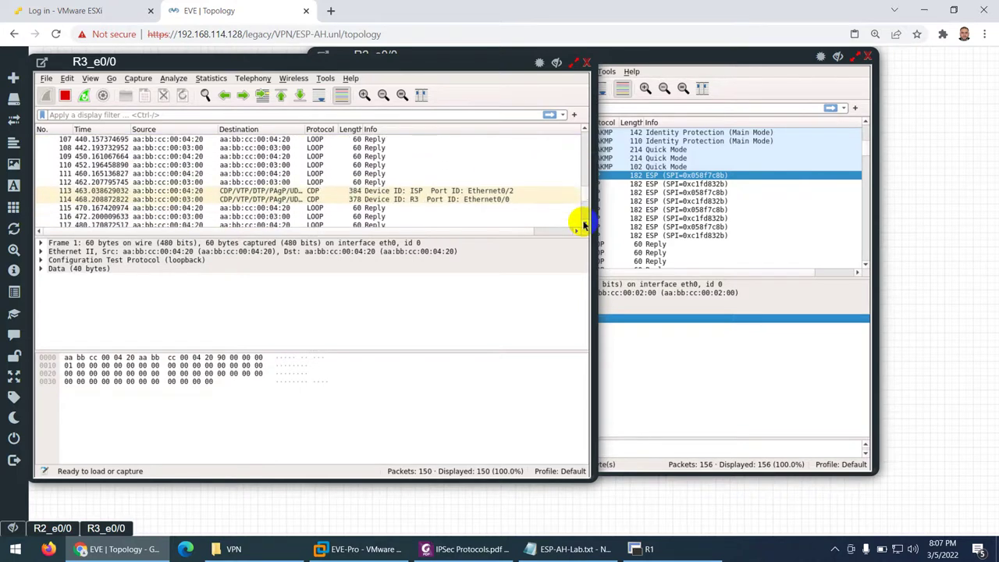
left_click(583, 224)
left_click(583, 224)
left_click(584, 224)
left_click(584, 224)
left_click(583, 224)
left_click(584, 224)
left_click(584, 224)
left_click(584, 224)
left_click(584, 224)
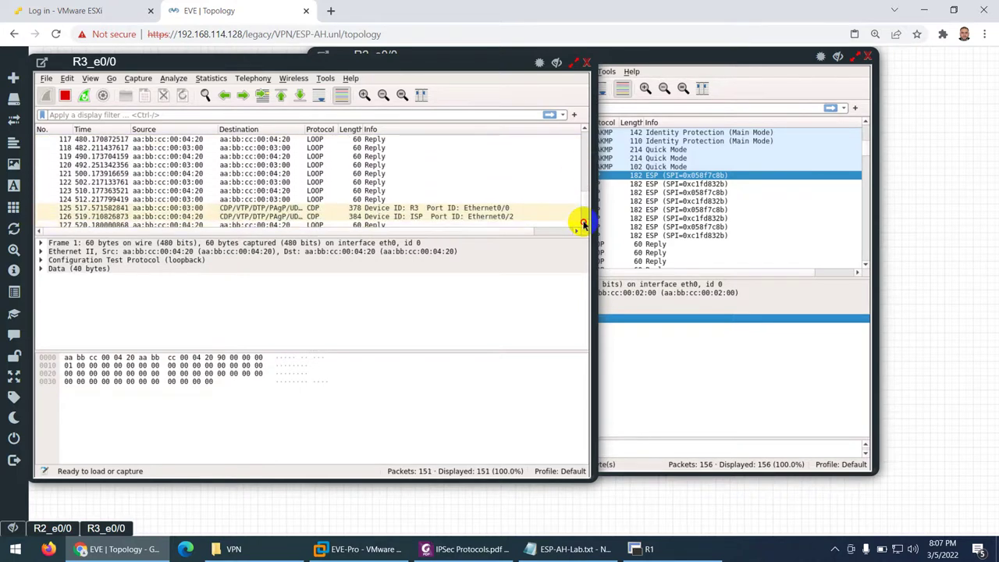
left_click(584, 224)
left_click(584, 224)
left_click(584, 224)
left_click(584, 224)
left_click(584, 224)
left_click(584, 224)
left_click(584, 224)
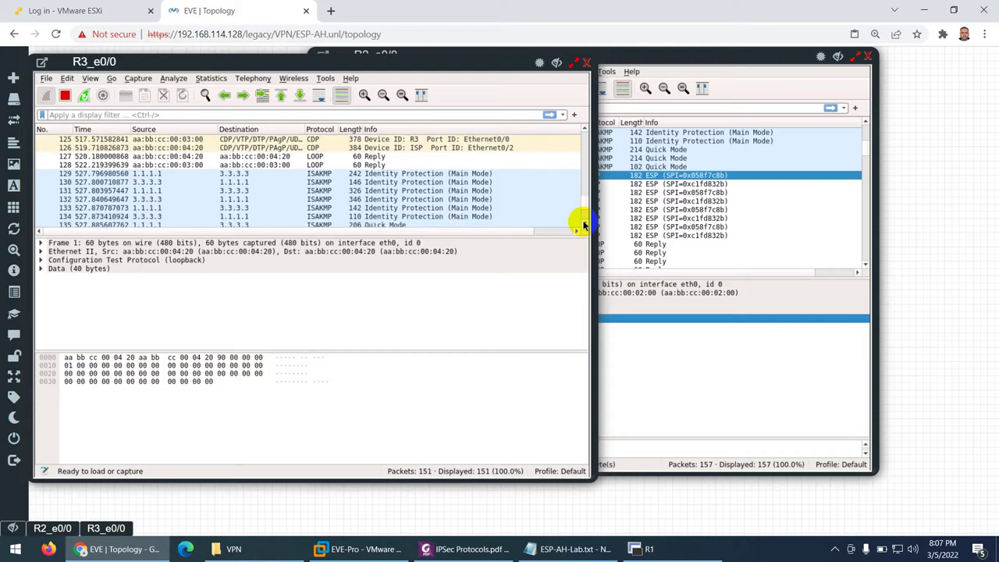
left_click(584, 224)
Step through the ISAKMP Main Mode and Quick Mode packets 129 to 137
left_click(411, 165)
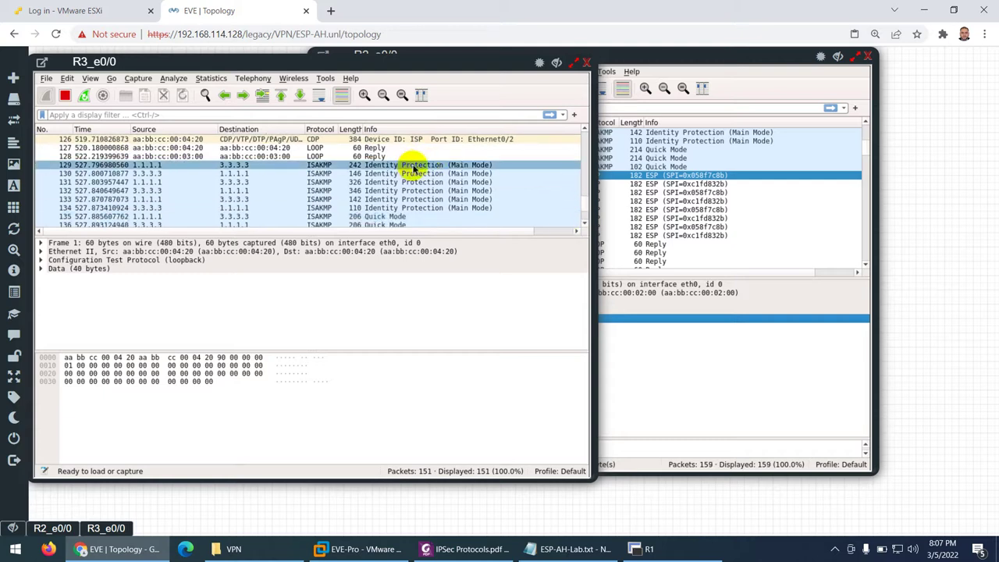
left_click(414, 174)
left_click(414, 182)
left_click(414, 190)
left_click(415, 199)
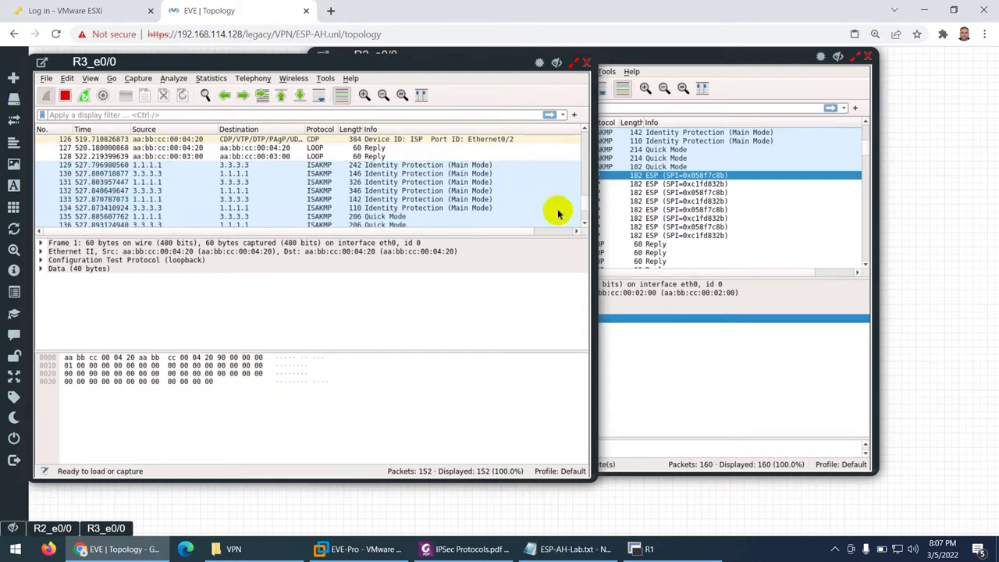
left_click(408, 216)
scroll(408, 216, "down", 2)
left_click(405, 184)
Inspect packets 134–136, then expand ping packet 138's Authentication Header (SPI 0xa6142a26, sequence 1)
left_click(393, 157)
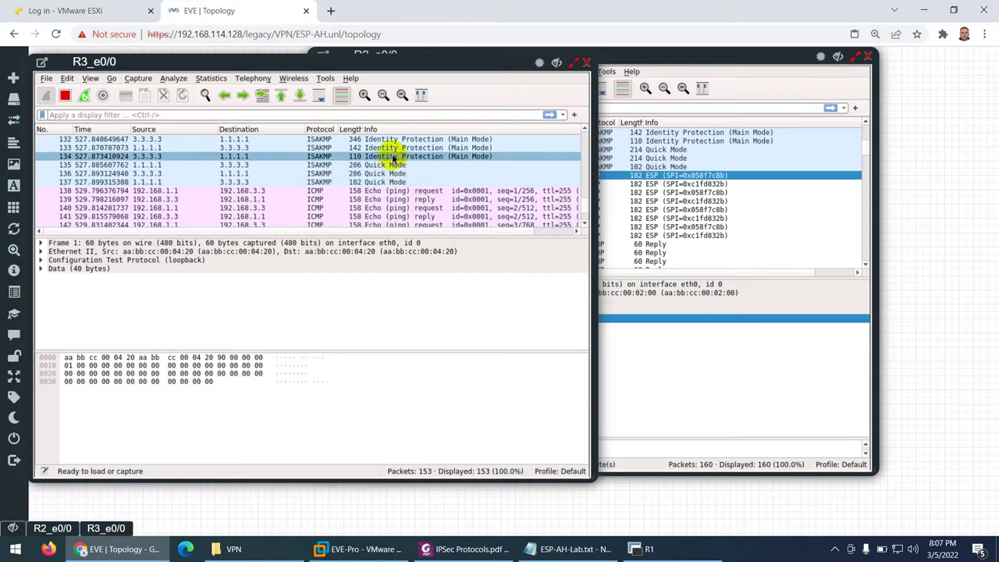
left_click(383, 164)
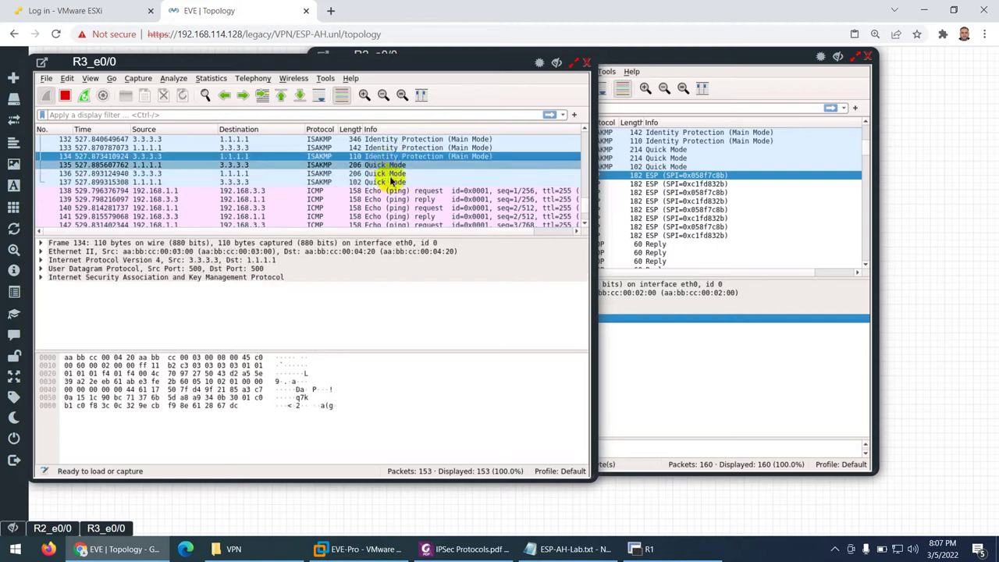
left_click(394, 175)
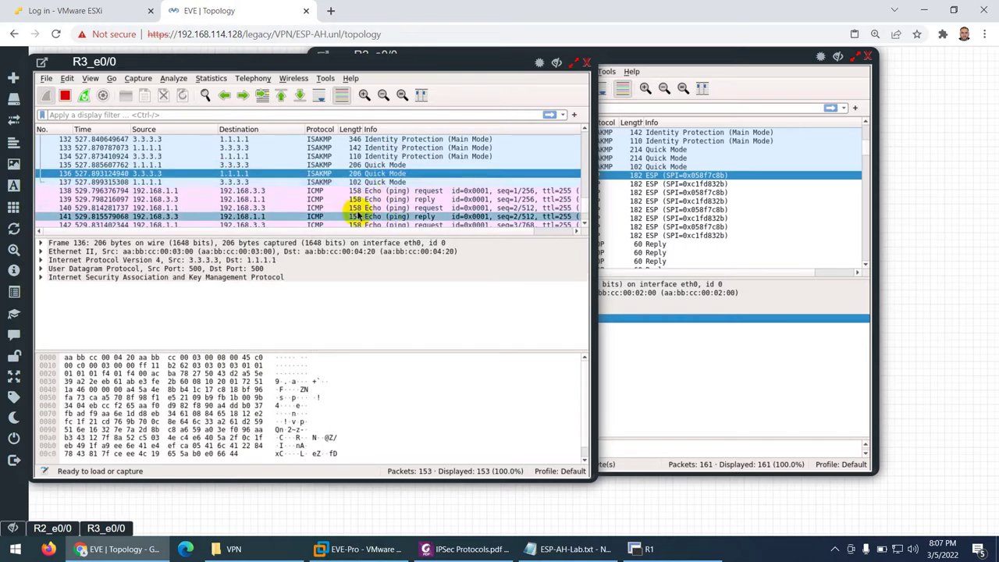
left_click(320, 192)
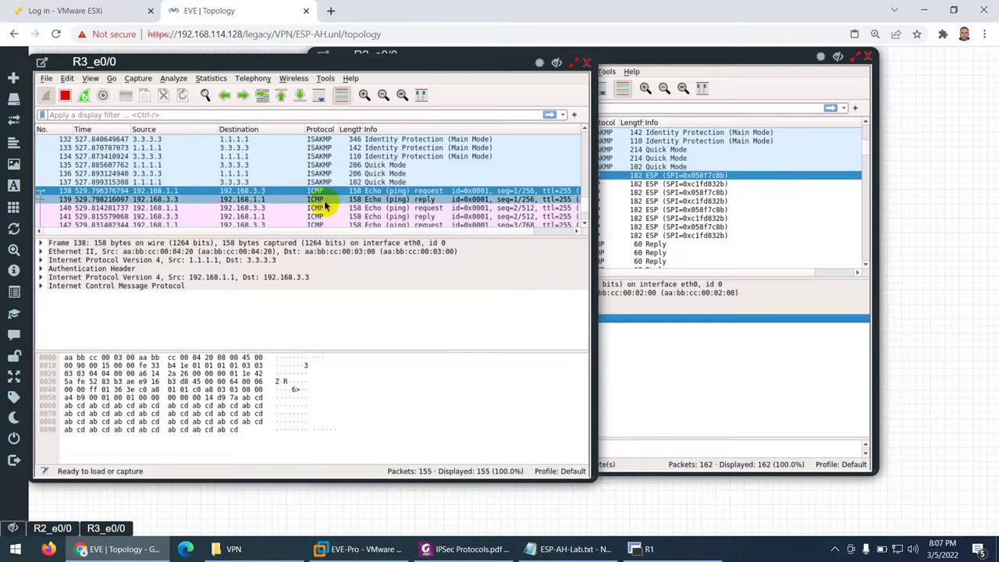
left_click(41, 269)
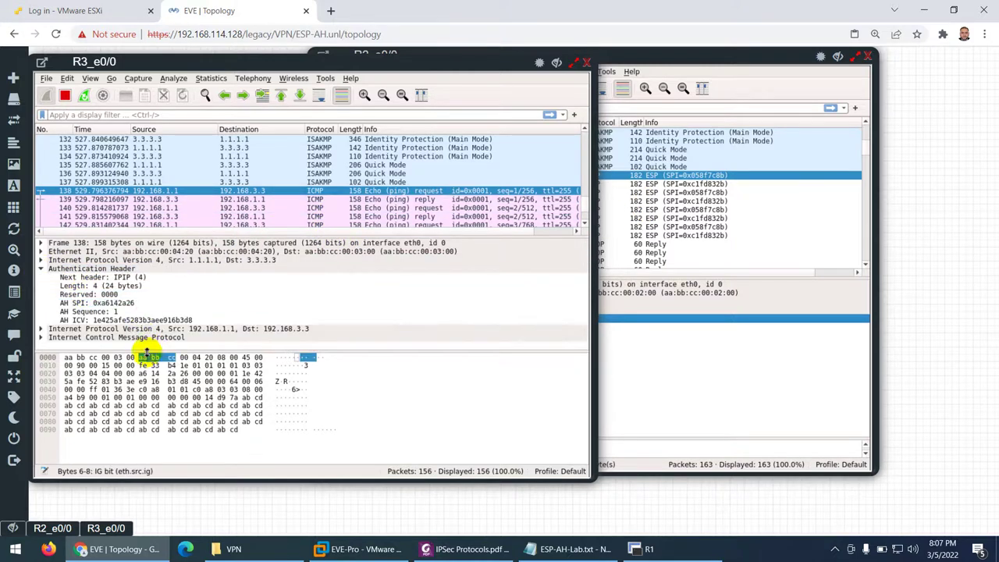
left_click_drag(139, 351, 127, 449)
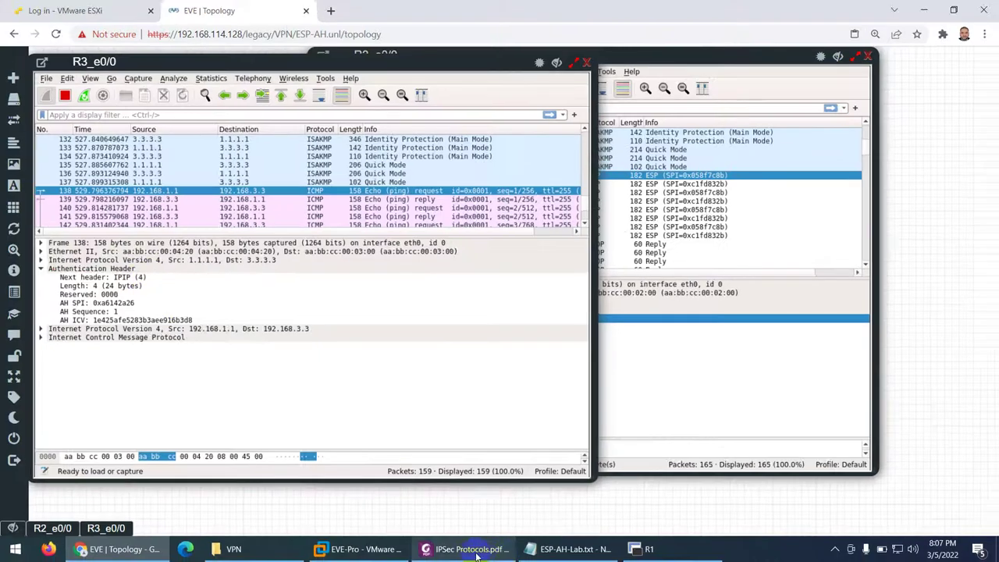
left_click(467, 549)
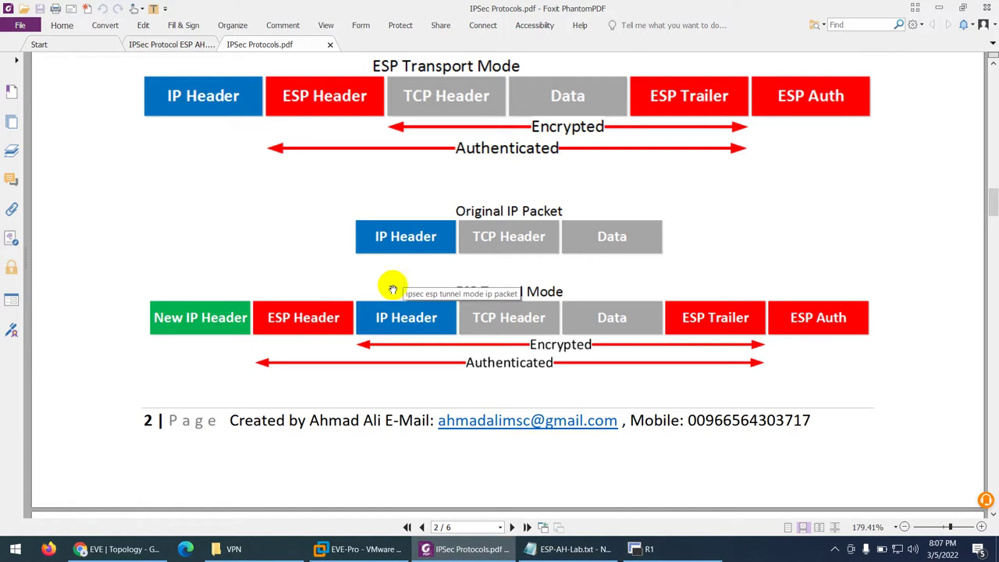
Select AH's integrity and anti-replay phrases, then highlight 'not provide any Data Encryption' in yellow
scroll(390, 286, "down", 5)
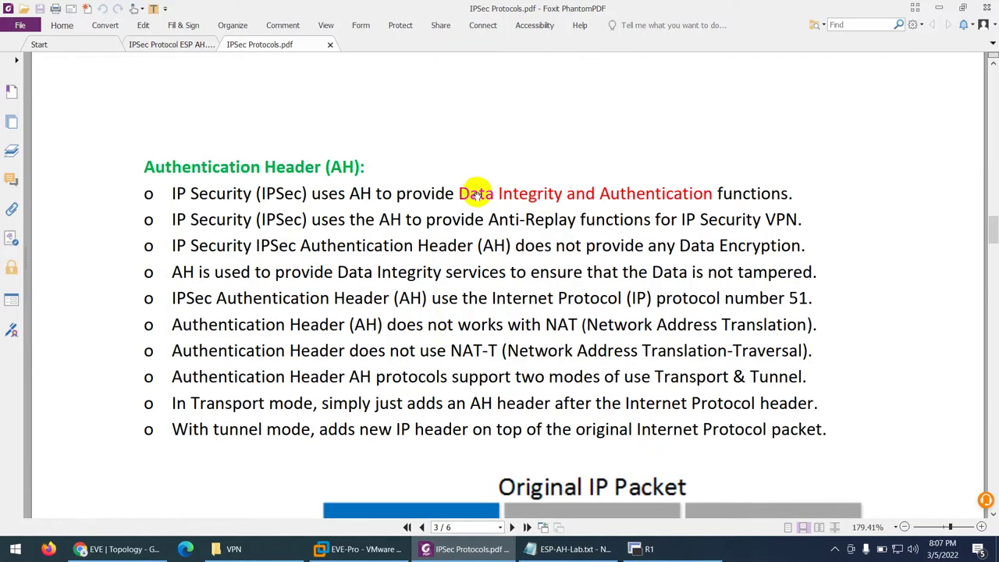
left_click_drag(459, 194, 671, 196)
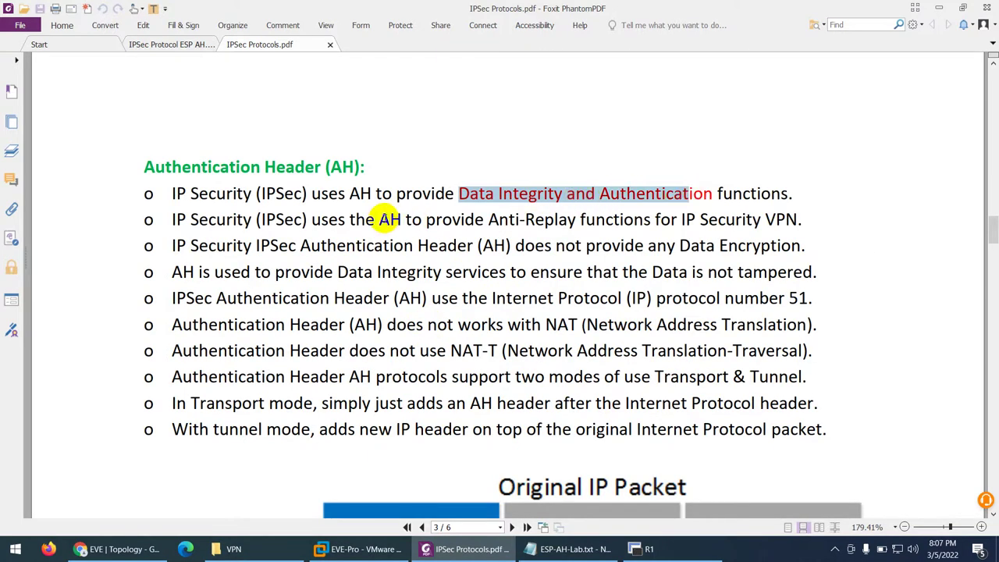
left_click_drag(488, 220, 591, 219)
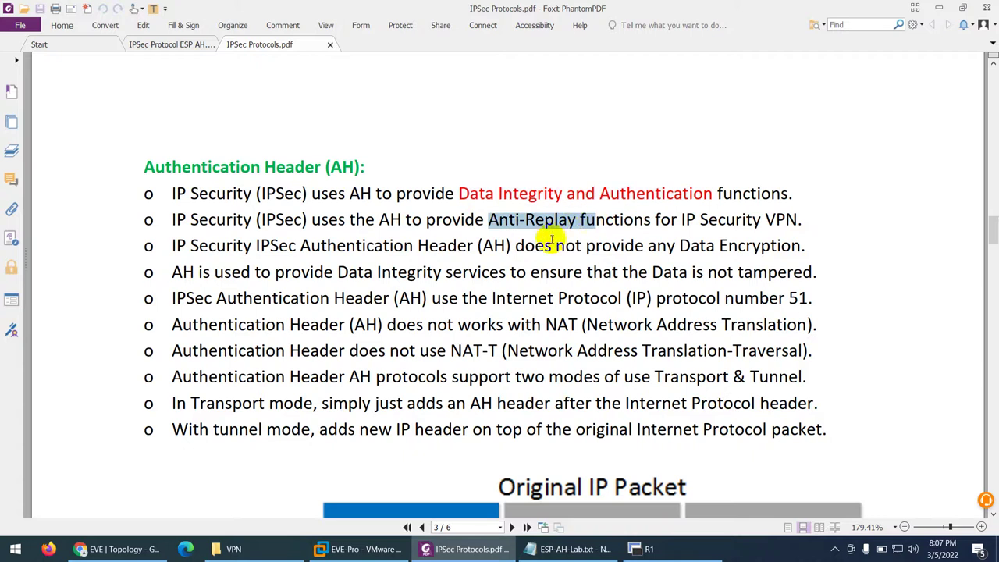
left_click_drag(556, 246, 804, 246)
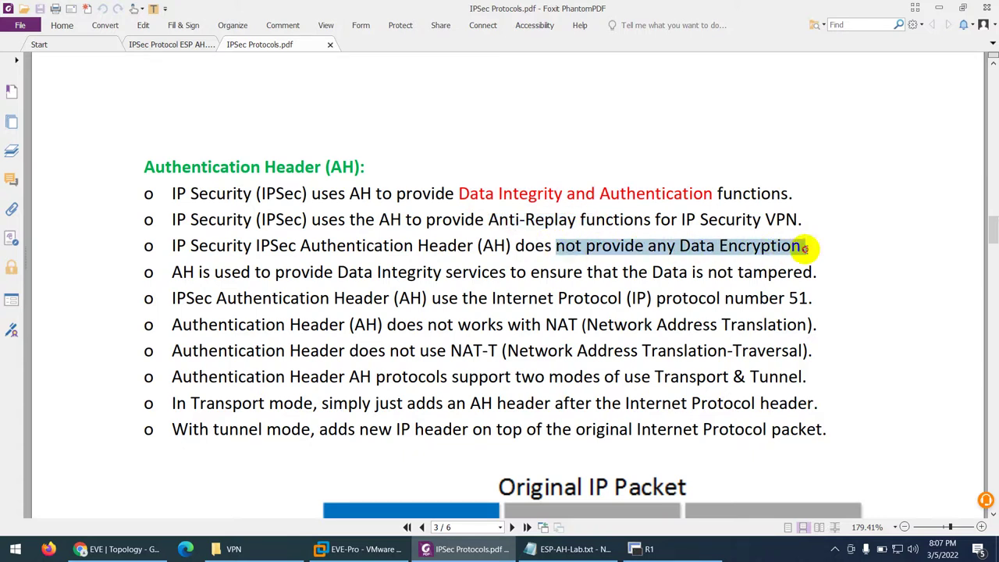
left_click(154, 8)
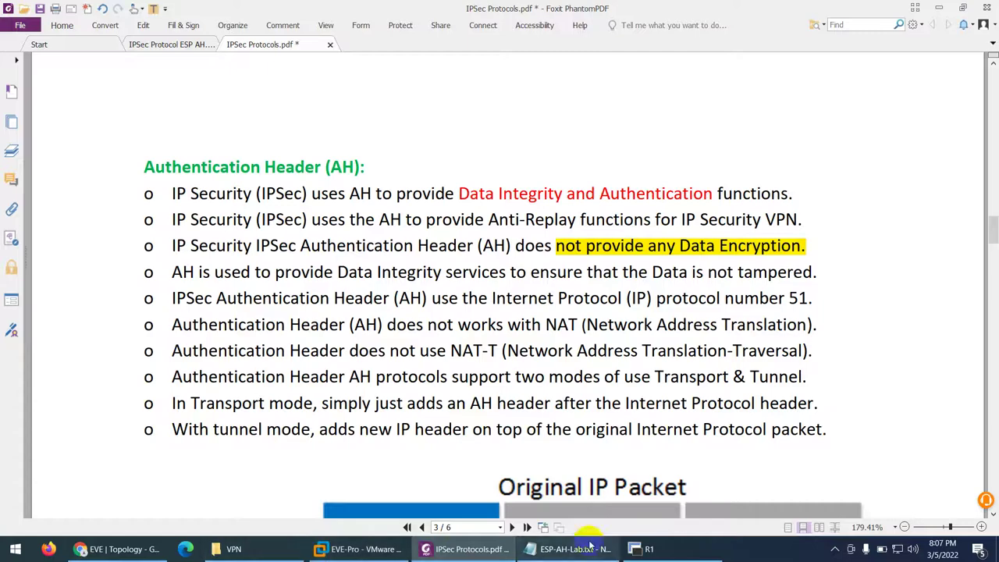
left_click(119, 549)
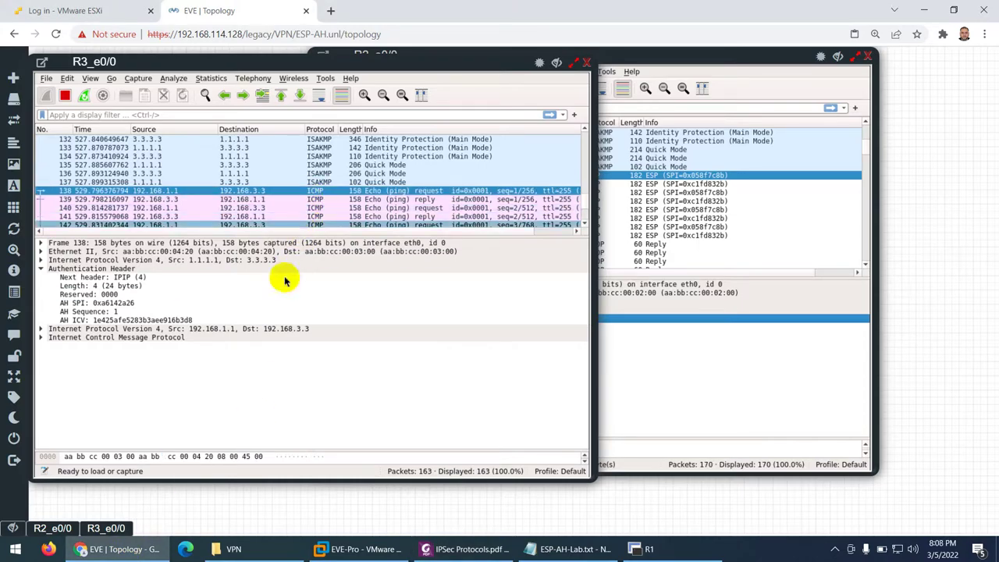
left_click(97, 243)
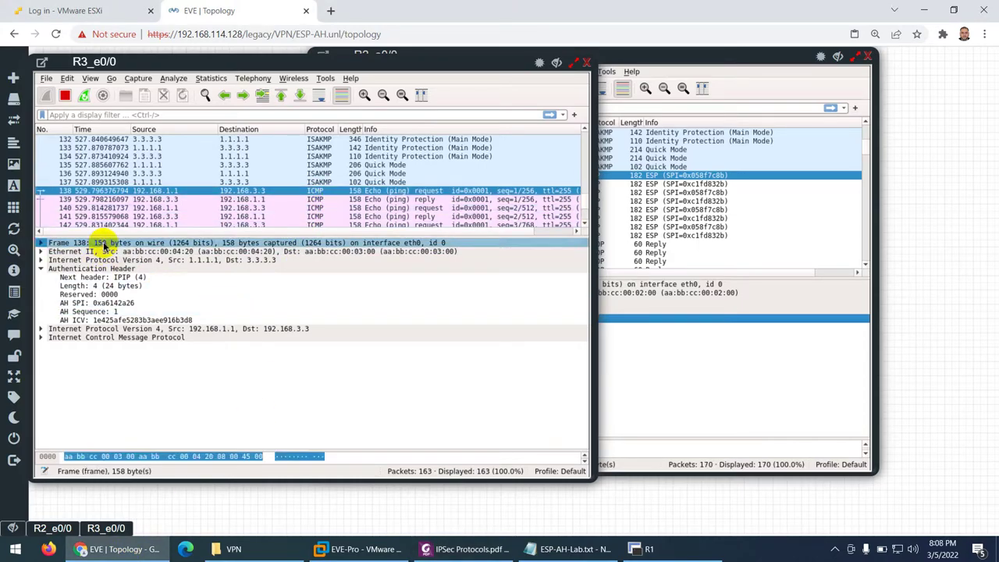
left_click(108, 252)
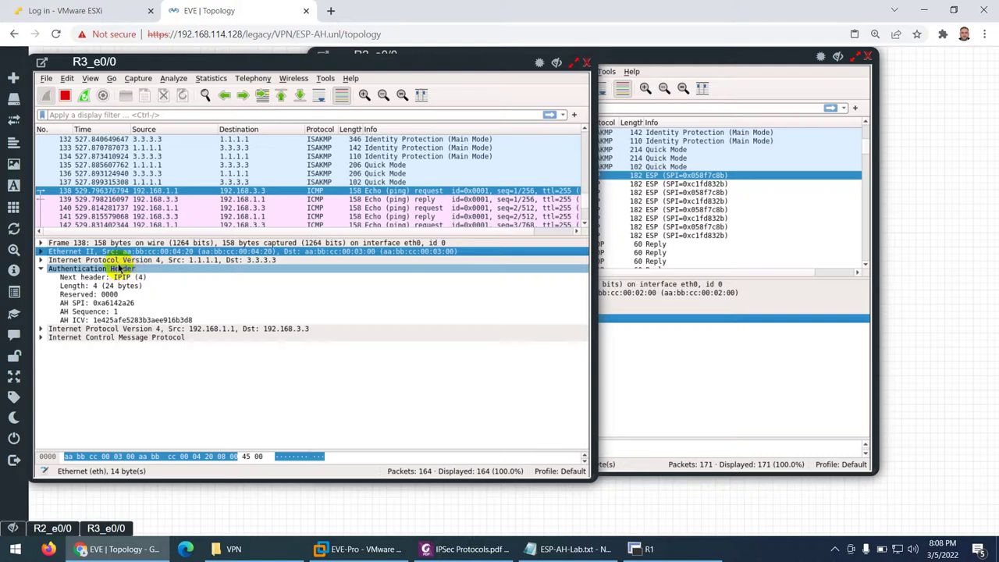
left_click(139, 262)
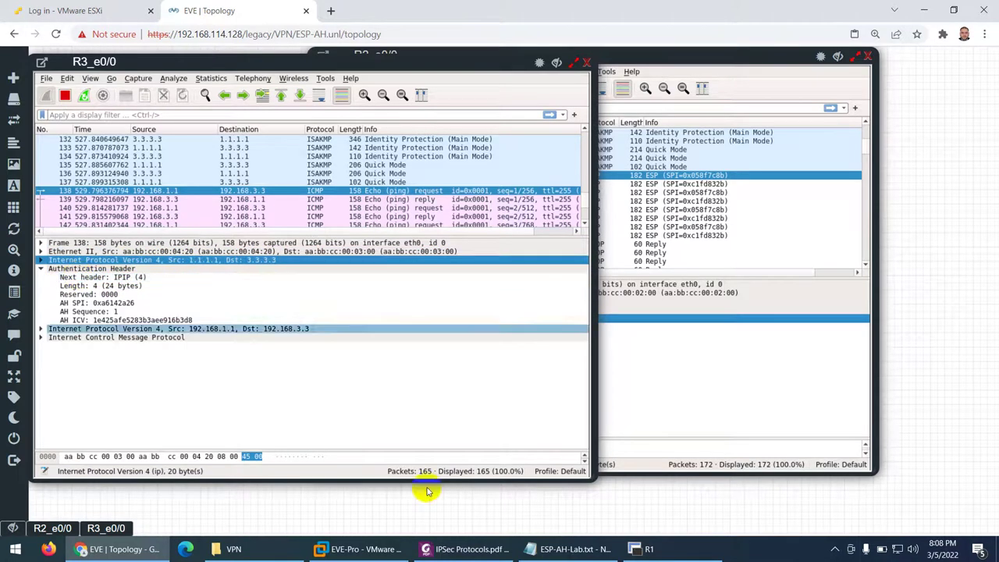
left_click(467, 548)
scroll(459, 394, "down", 3)
scroll(459, 390, "down", 7)
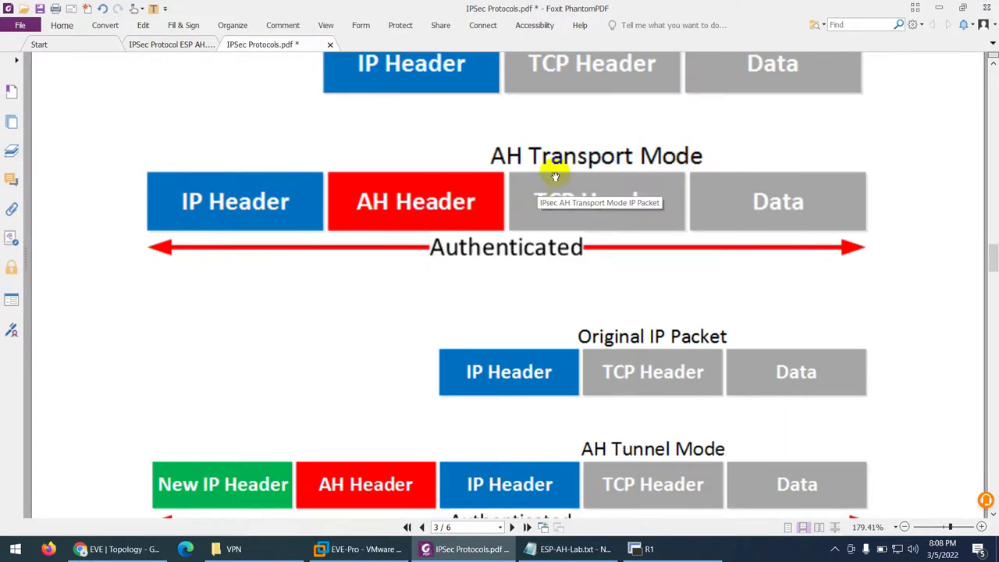
scroll(511, 234, "down", 4)
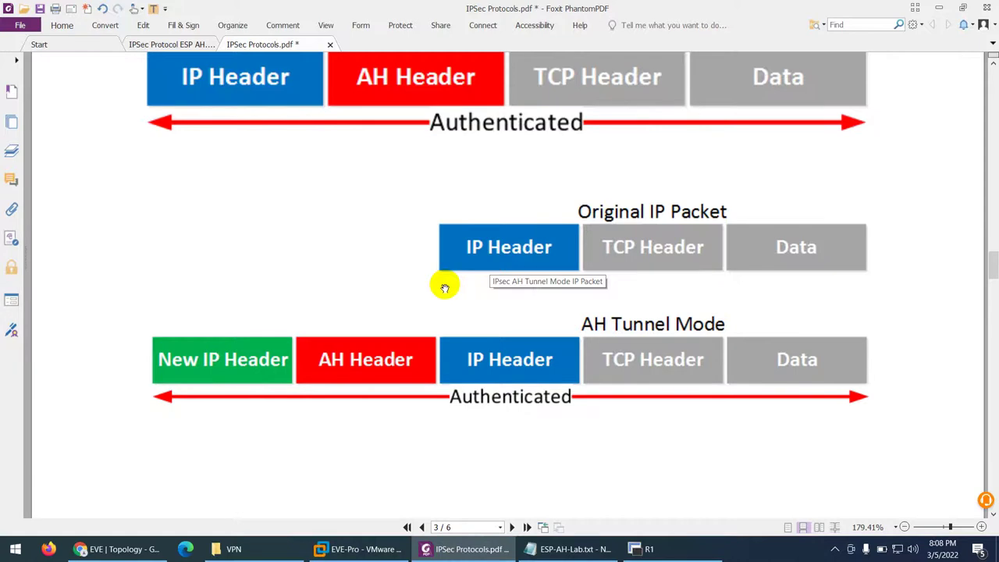
scroll(445, 287, "down", 1)
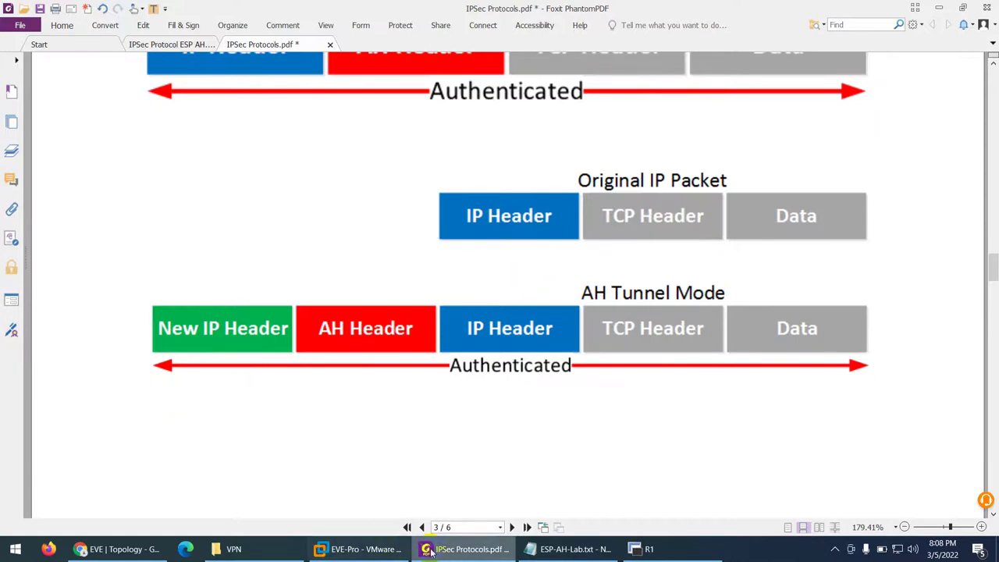
left_click(472, 550)
left_click(106, 260)
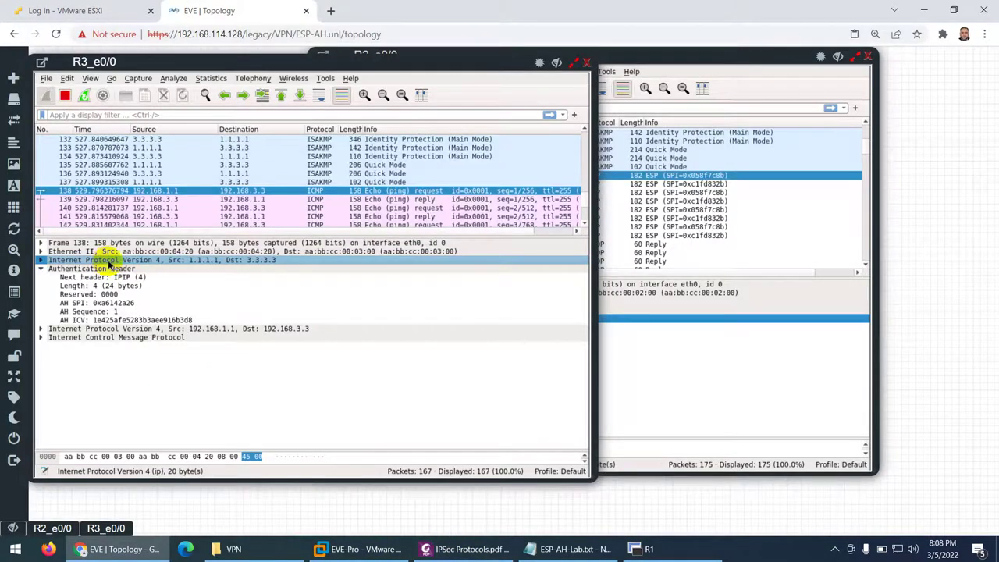
left_click(468, 550)
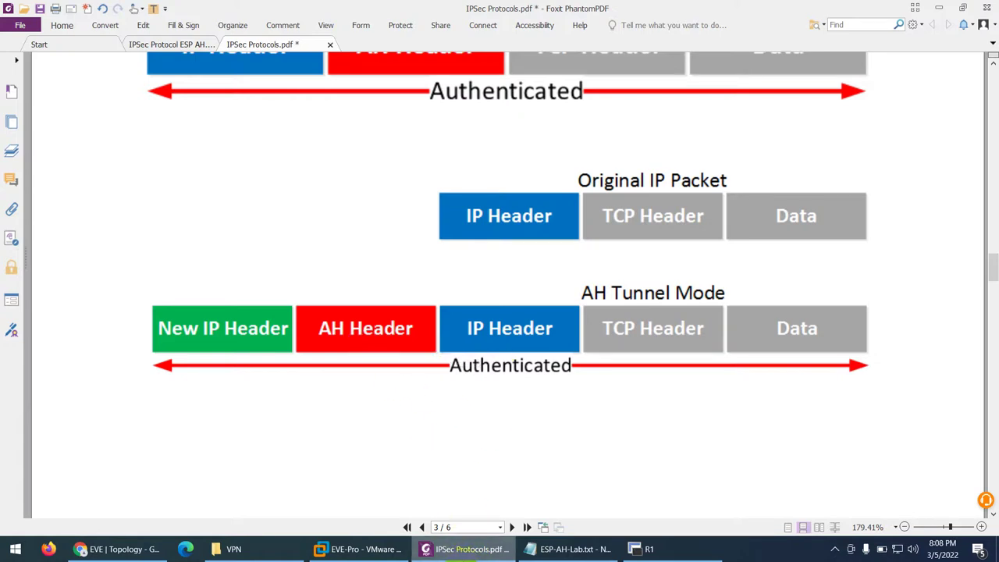
left_click(467, 549)
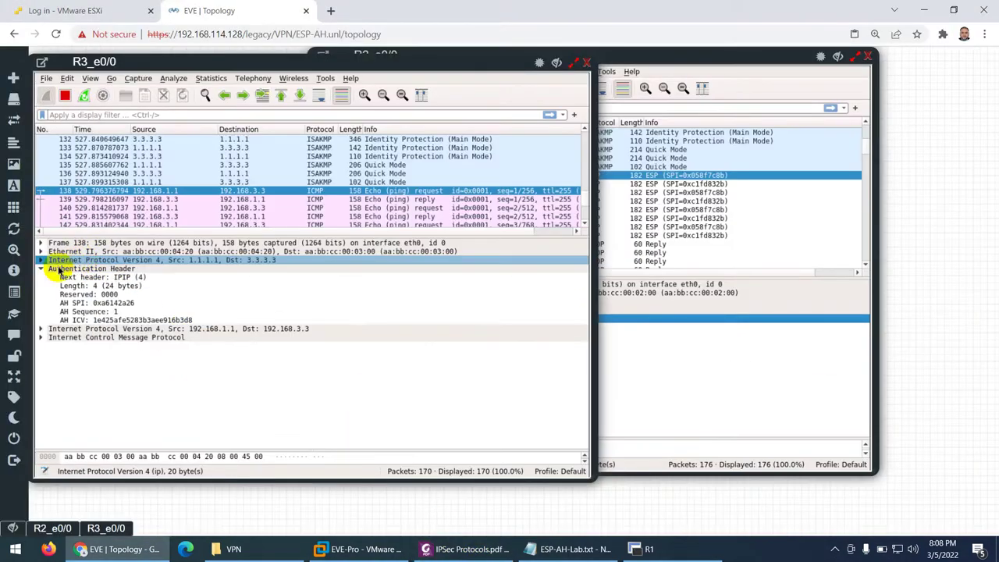
left_click(59, 269)
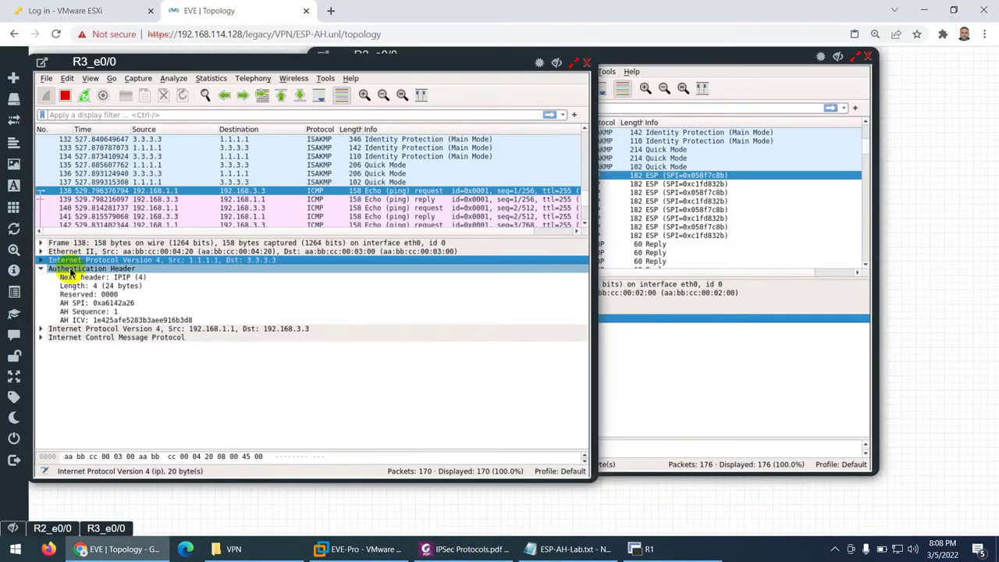
left_click(467, 549)
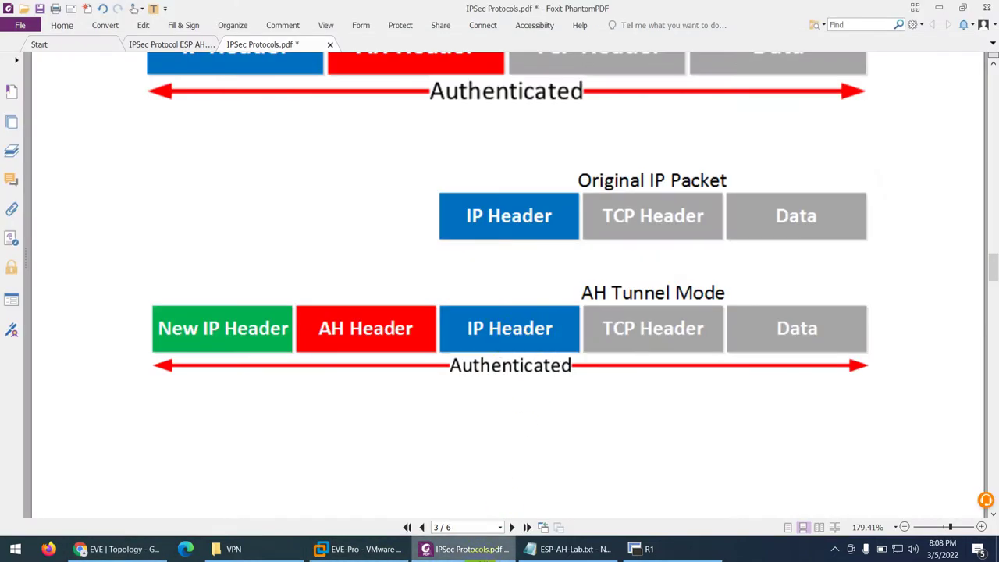
left_click(466, 549)
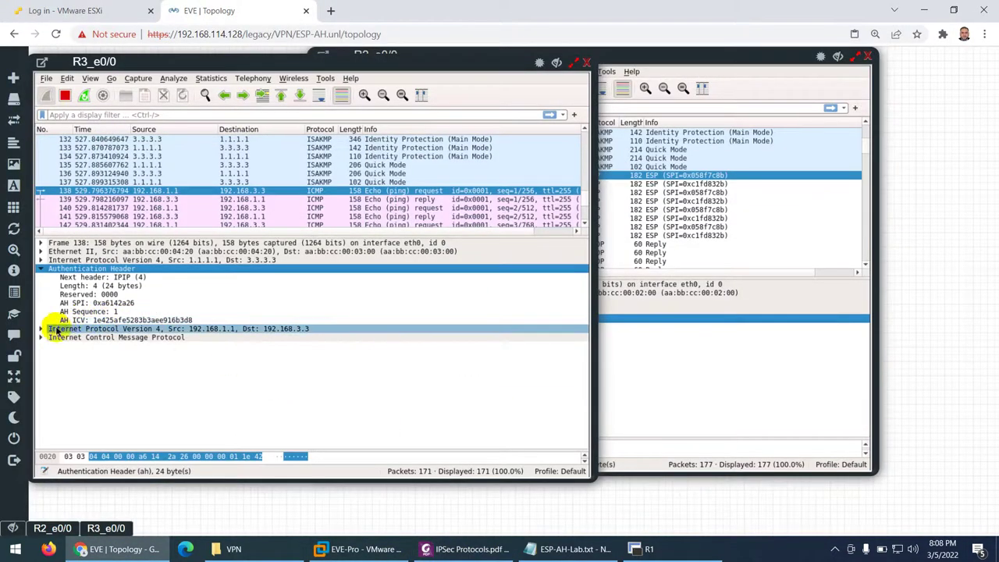
left_click(42, 329)
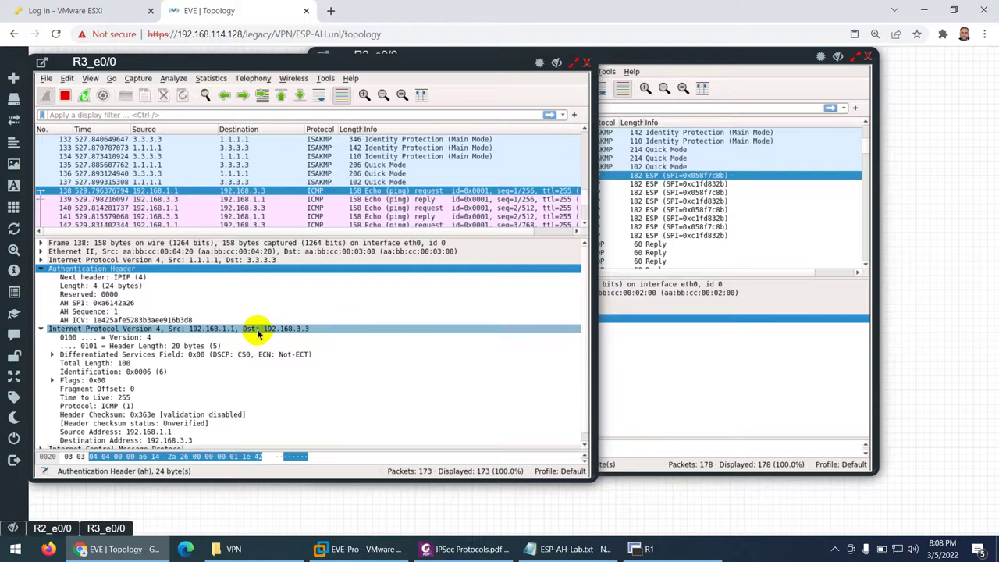
left_click(467, 550)
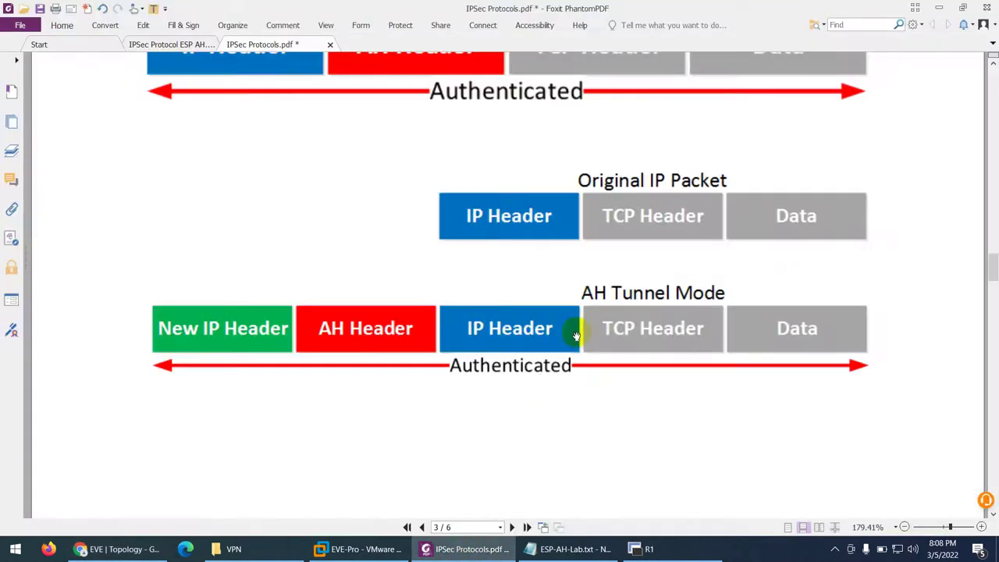
left_click(117, 550)
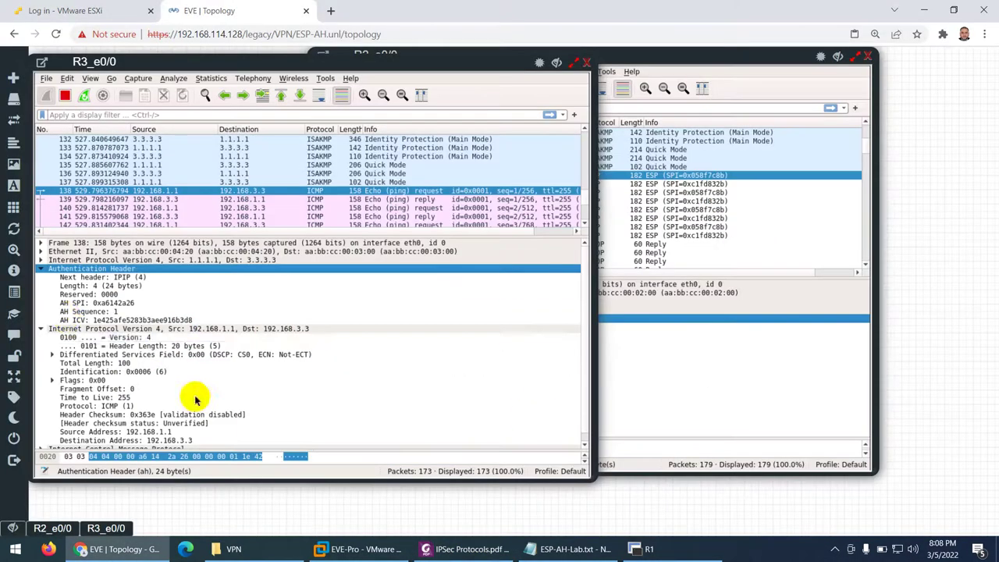
left_click(48, 270)
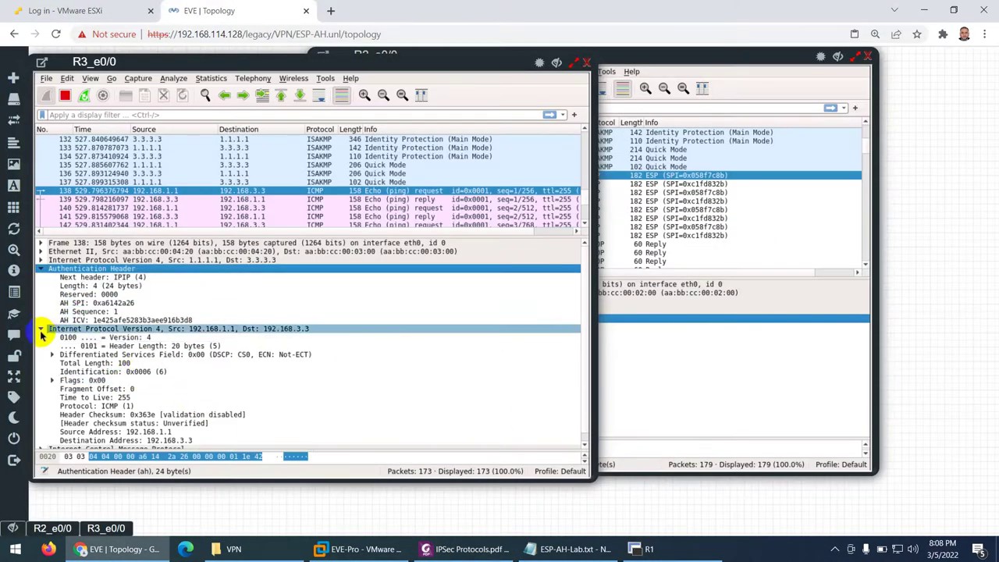
left_click(40, 328)
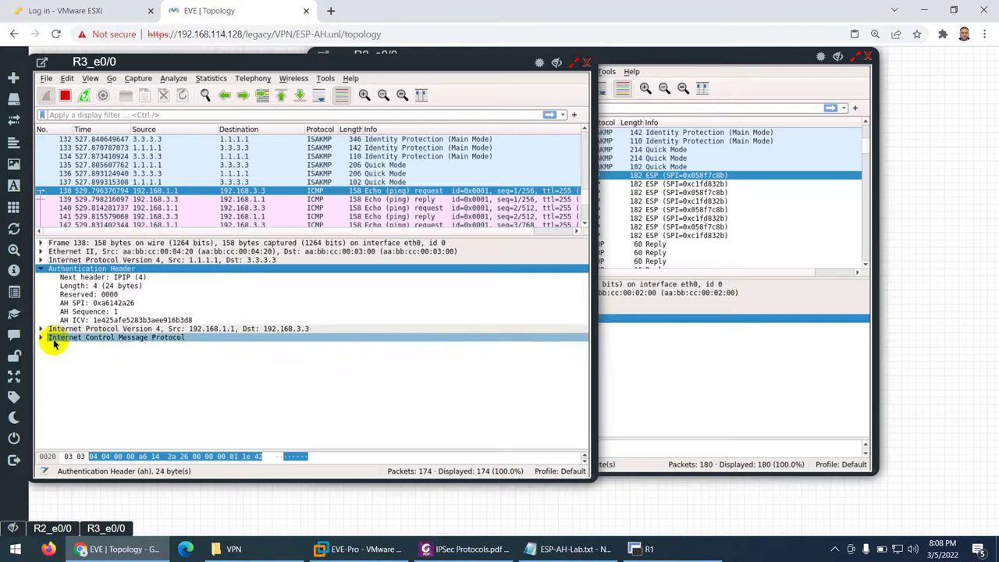
left_click(475, 550)
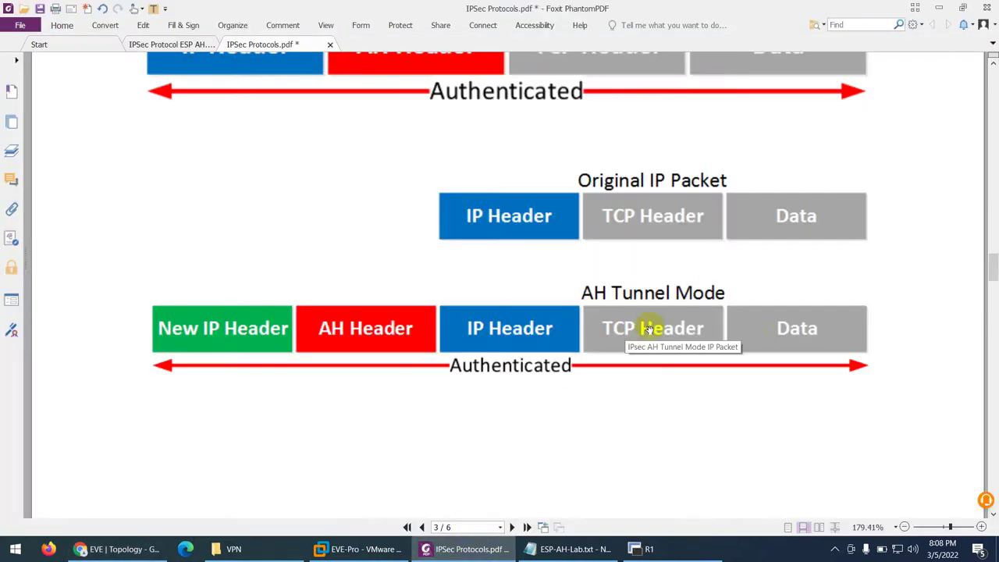
left_click(467, 549)
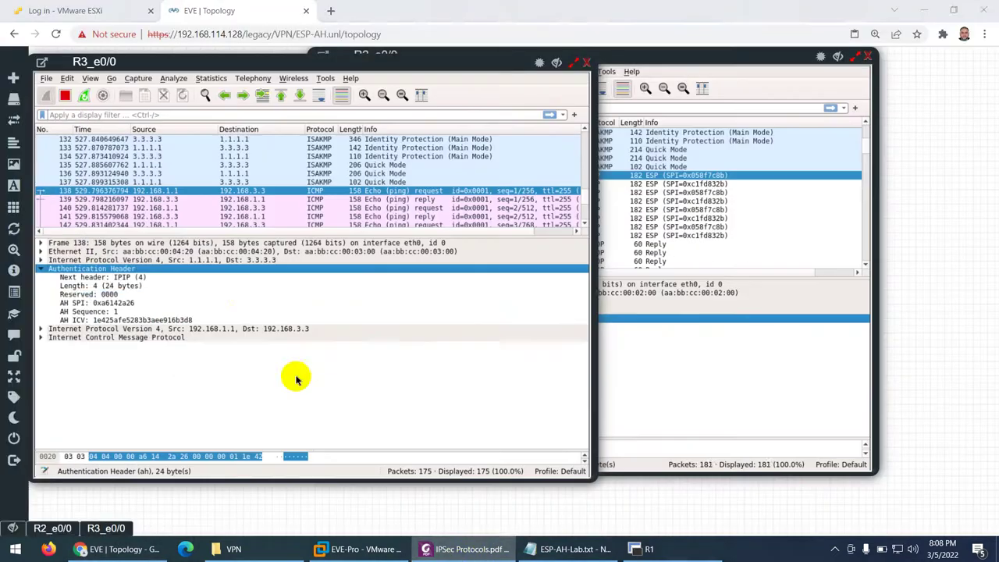
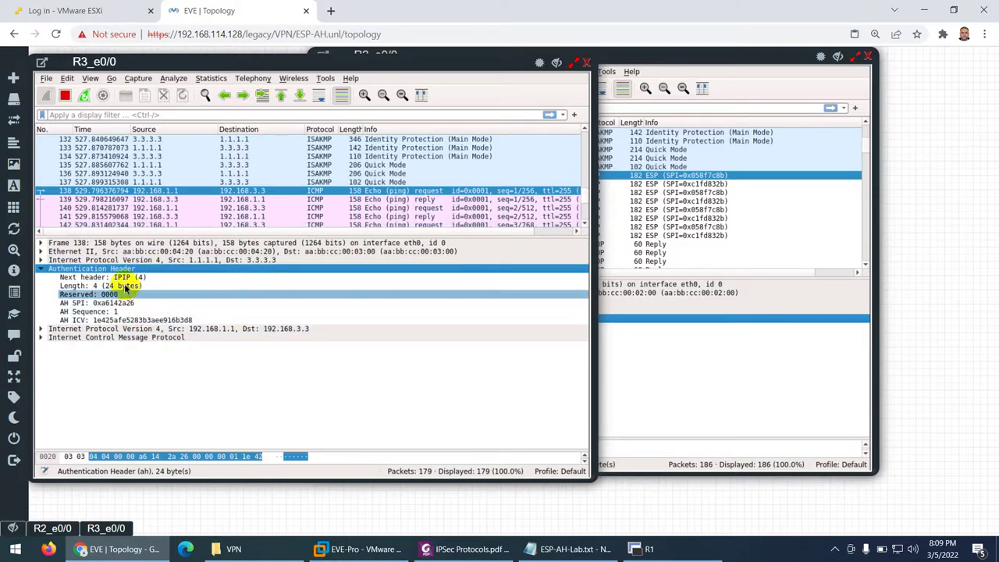
Bring up the IPSec Protocols.pdf notes at the AH Tunnel Mode diagram
left_click(467, 549)
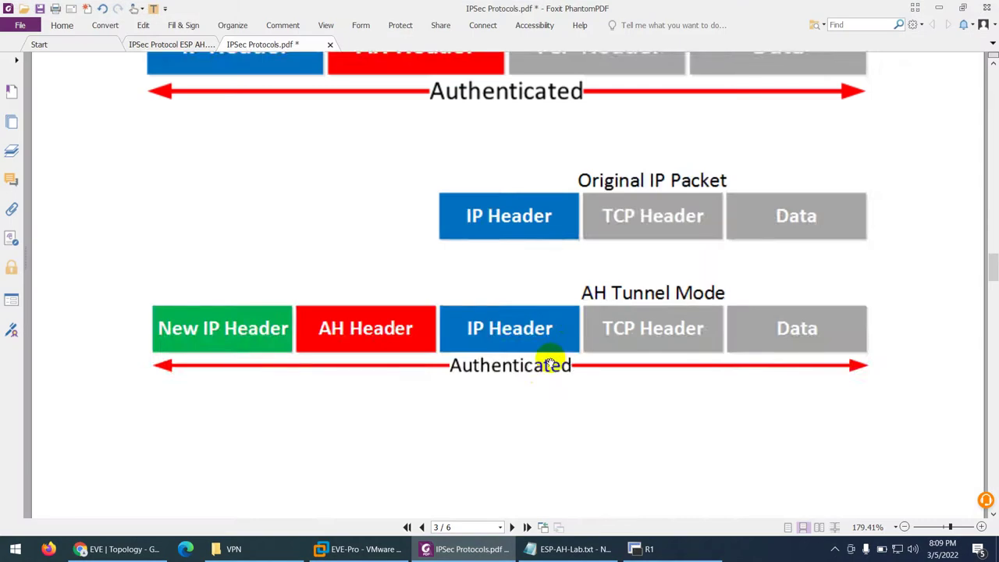
Highlight 'protocol number 51' in the AH notes and 'protocol number 50' in the ESP notes
scroll(550, 359, "up", 8)
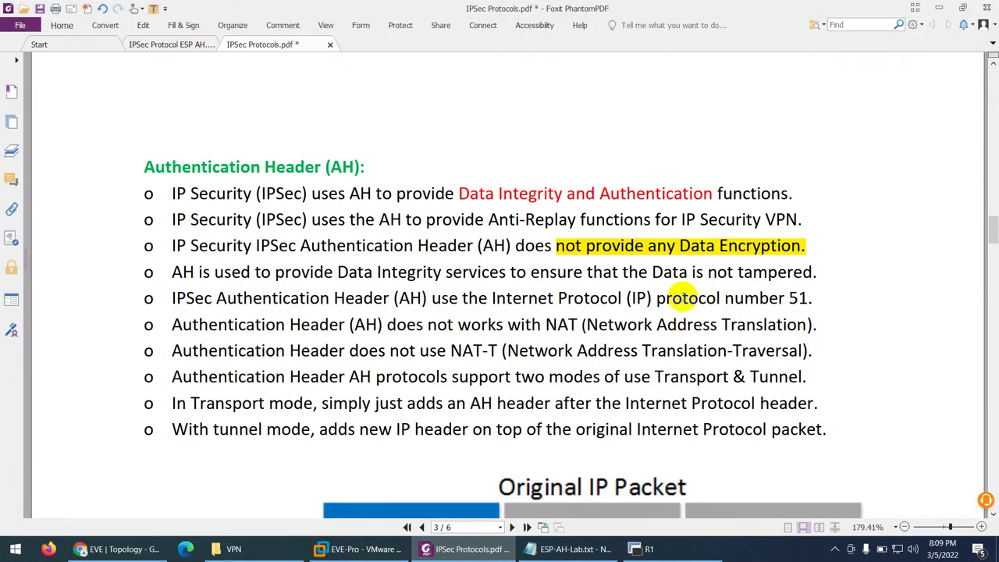
left_click_drag(665, 297, 825, 305)
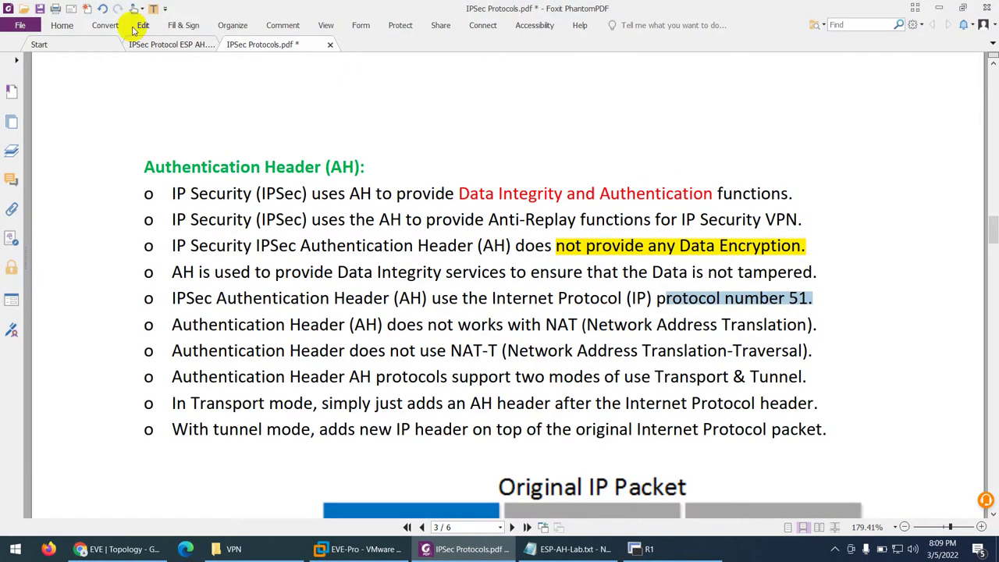
left_click(154, 9)
scroll(586, 328, "up", 9)
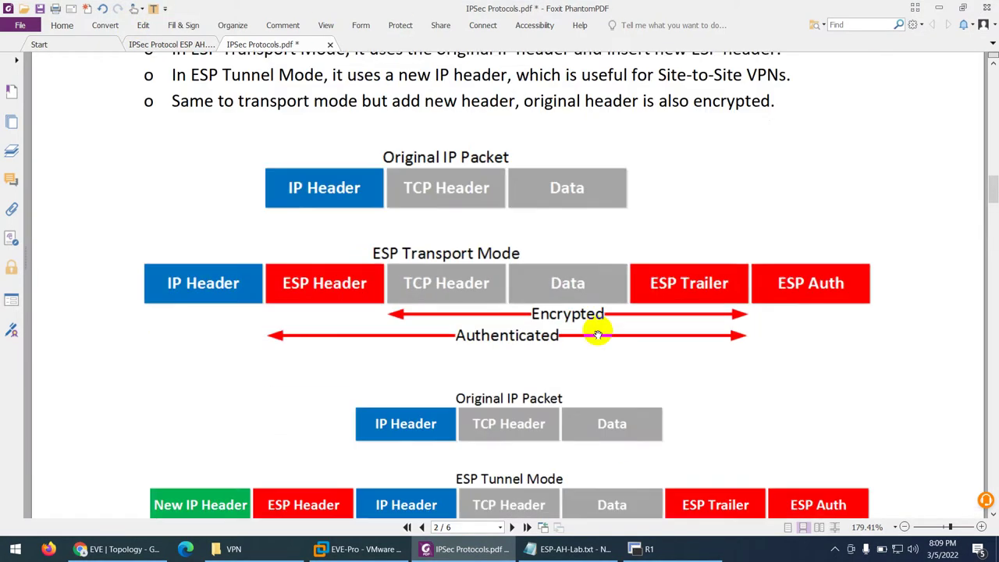
scroll(679, 227, "up", 3)
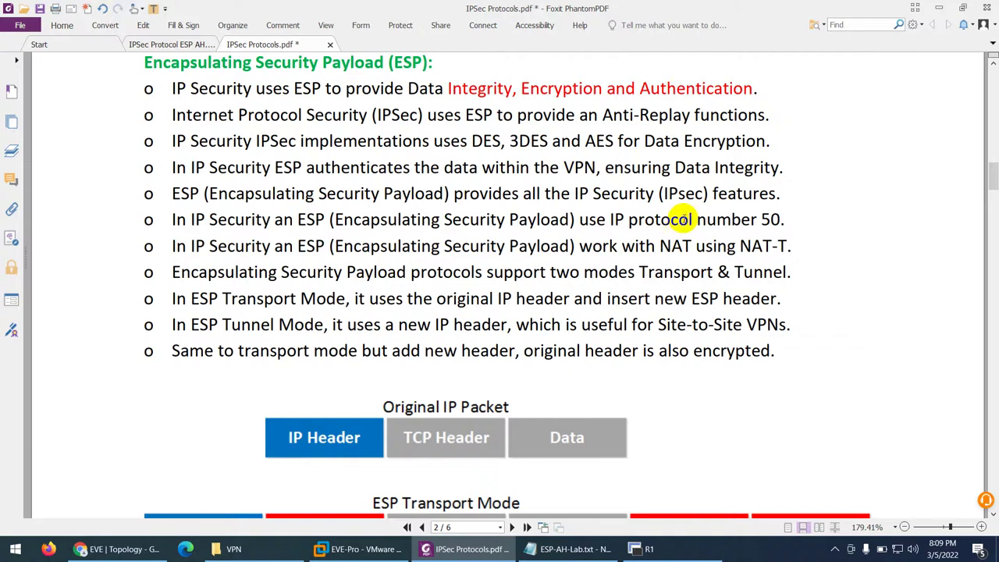
left_click_drag(629, 219, 799, 220)
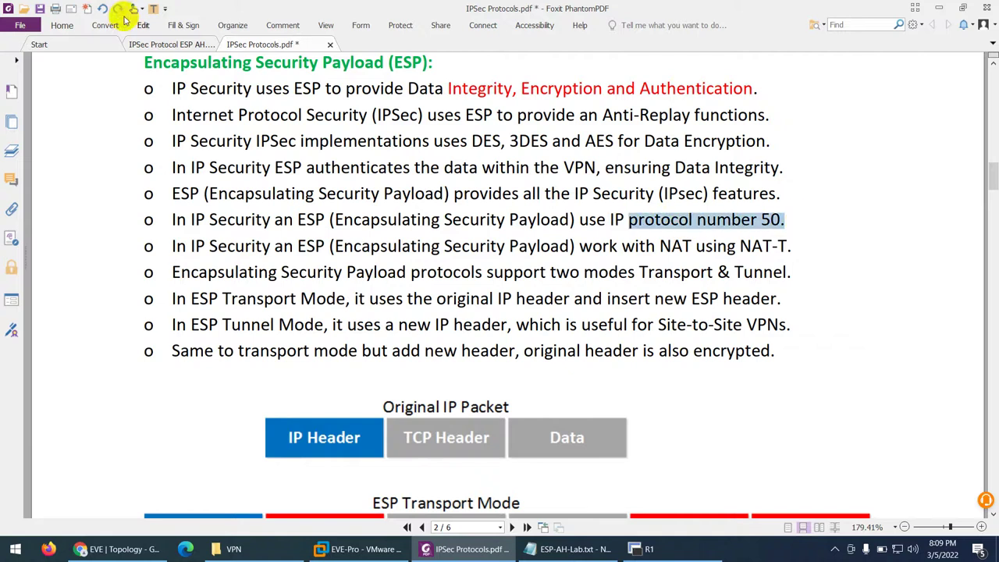
left_click(153, 10)
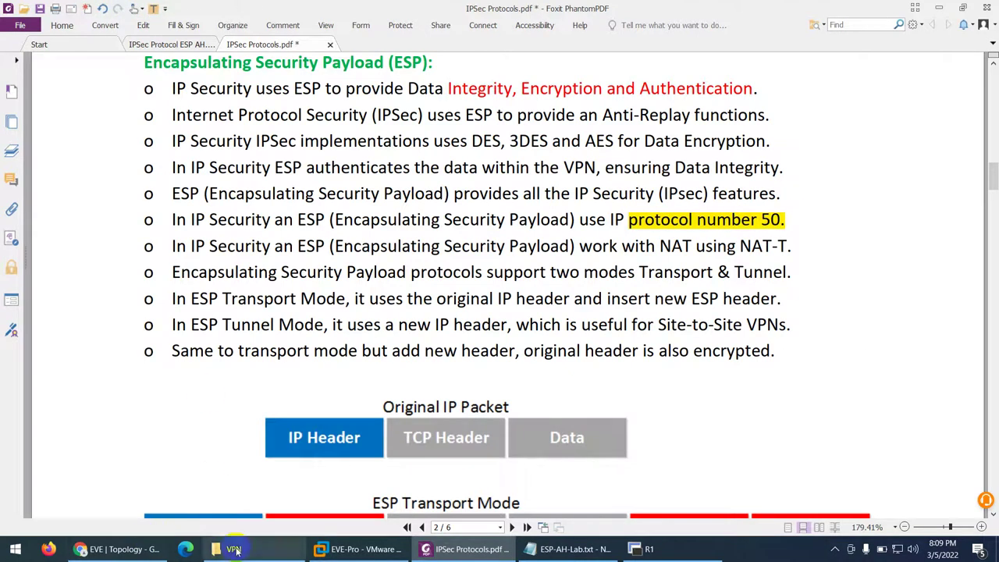
left_click(110, 548)
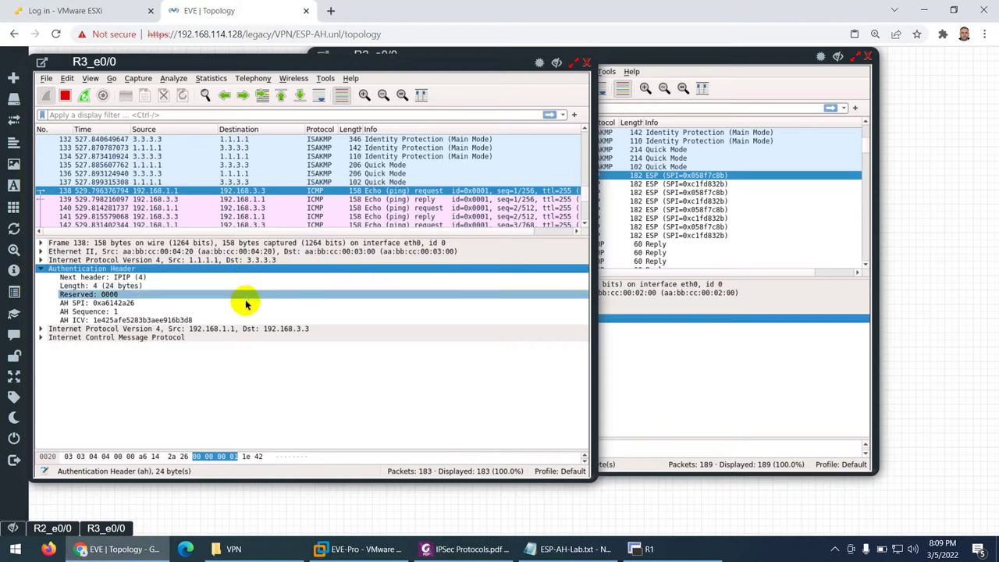
Show the IPv4 Protocol field: Authentication Header (51) on R3, Encap Security Payload (50) on R2
left_click(41, 260)
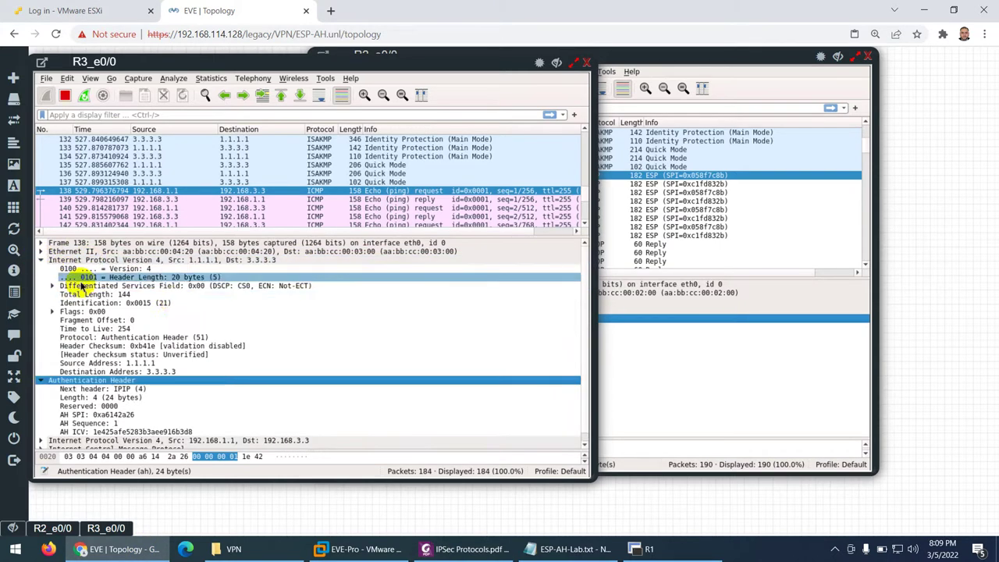
left_click(183, 337)
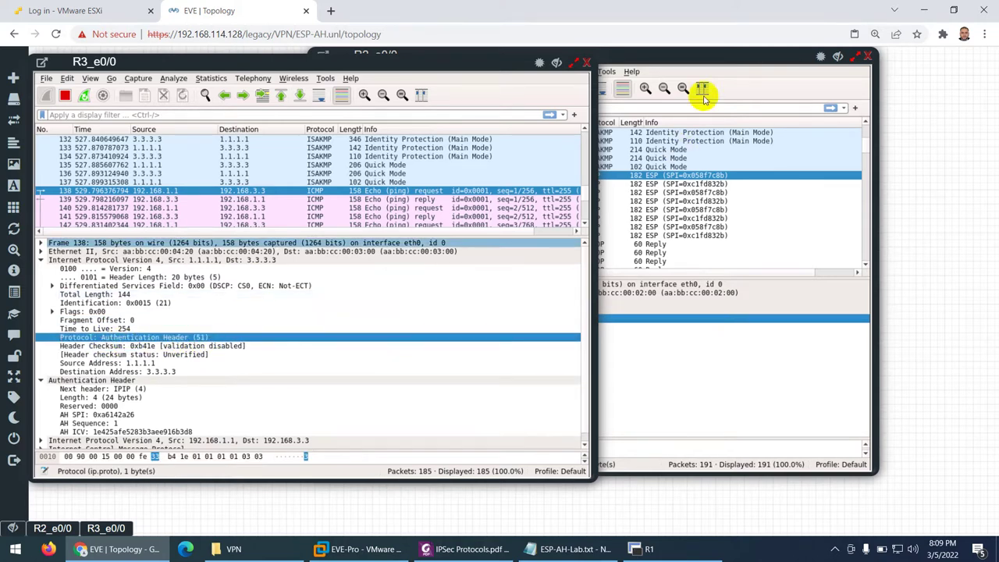
left_click_drag(692, 54, 797, 71)
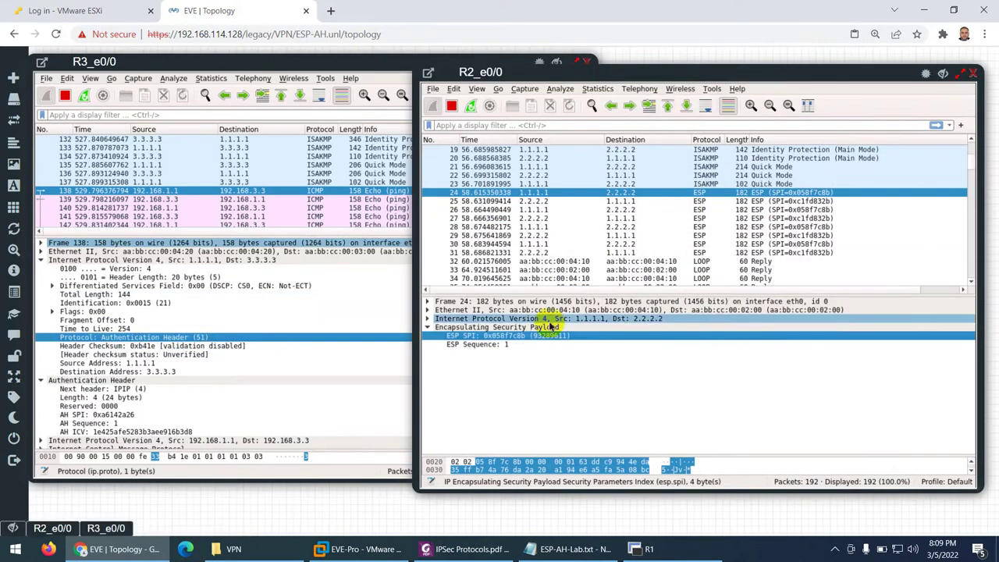
left_click(428, 318)
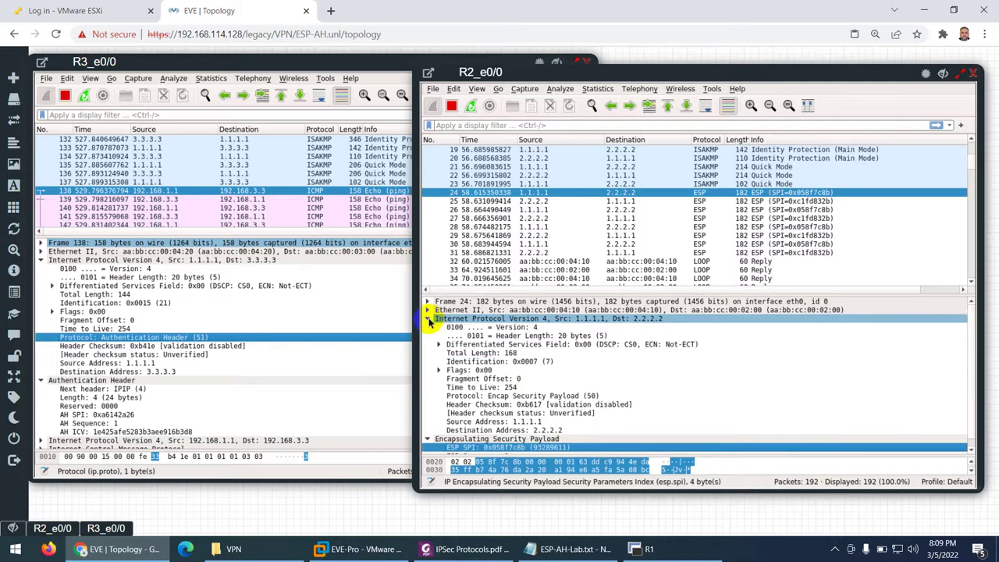
left_click(551, 397)
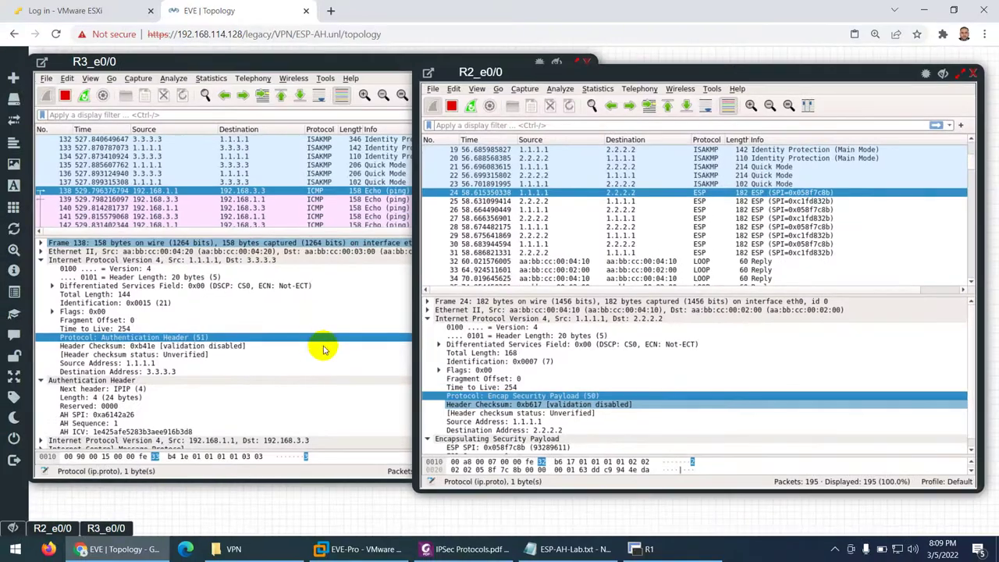
left_click(465, 548)
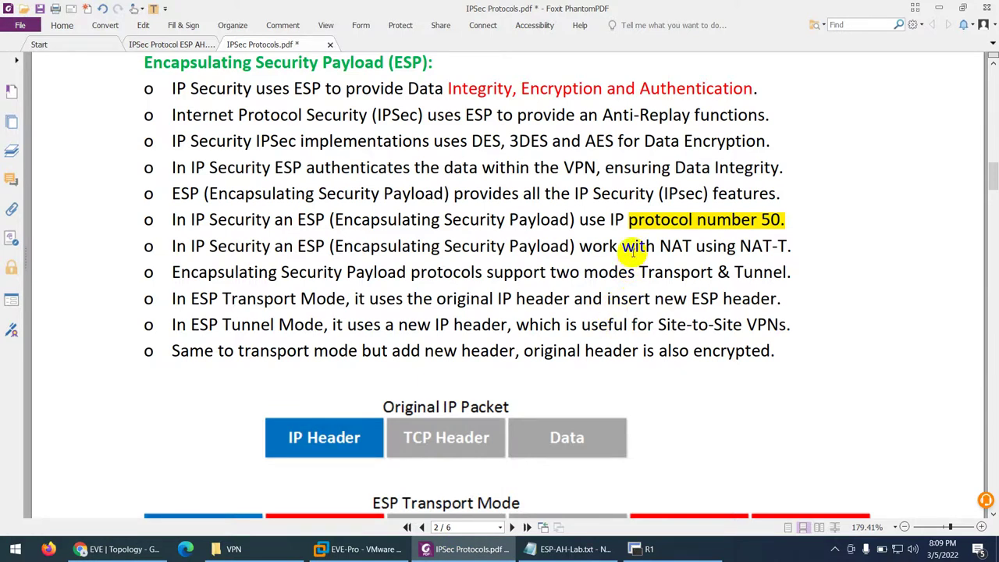
Highlight 'Header does not use NAT-T' in the AH notes, then return to the captures
left_click_drag(636, 246, 736, 247)
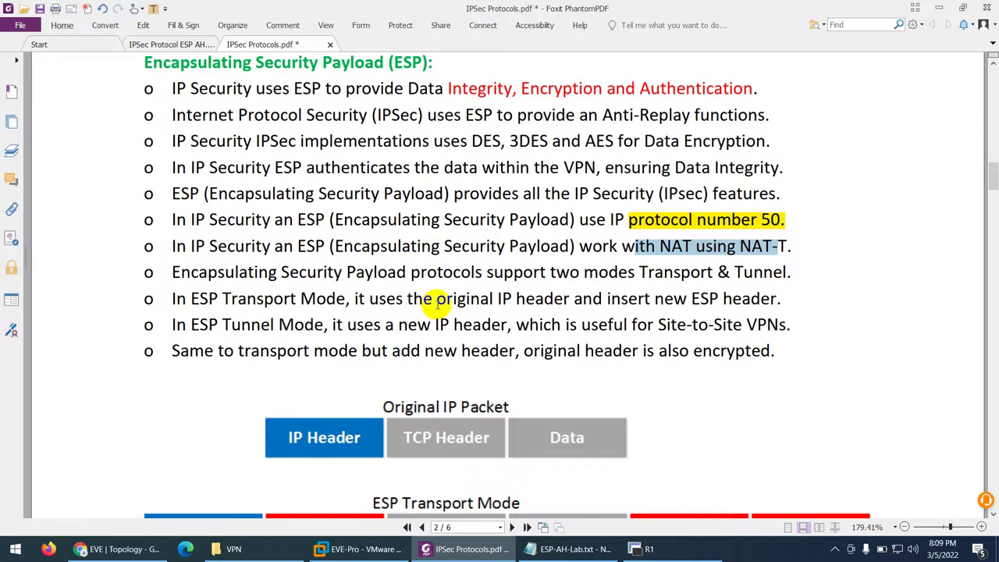
scroll(438, 304, "down", 10)
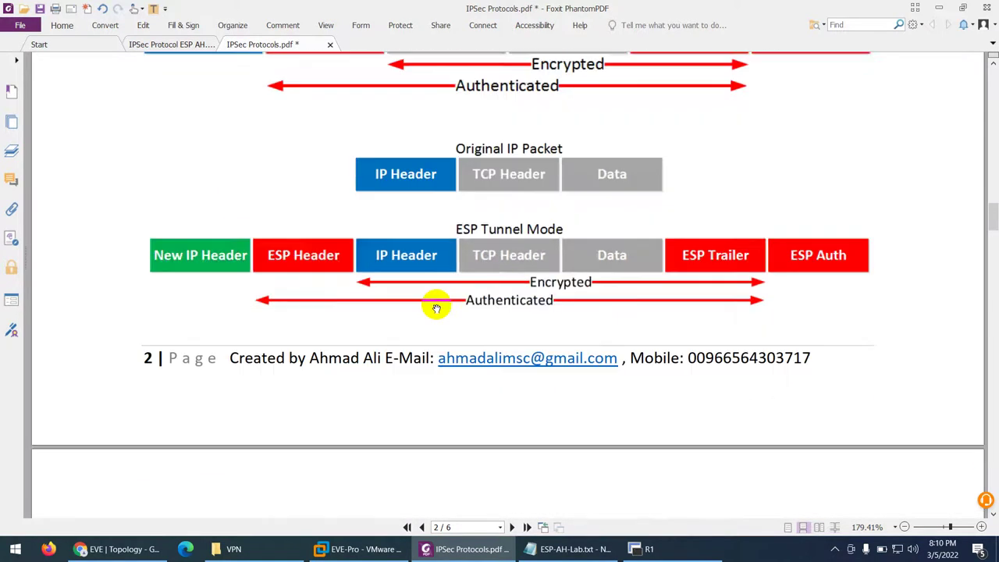
scroll(523, 313, "down", 1)
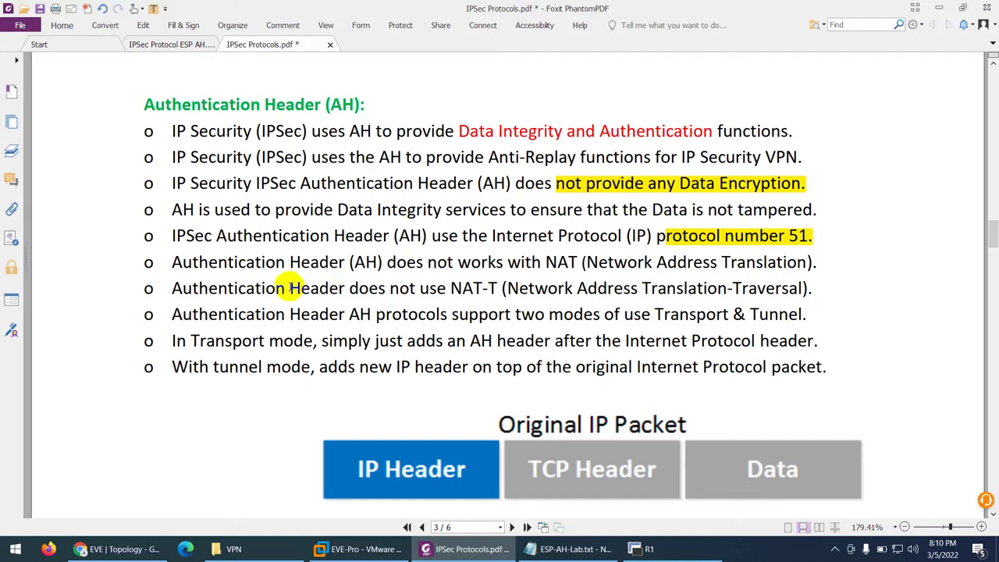
left_click_drag(291, 288, 507, 288)
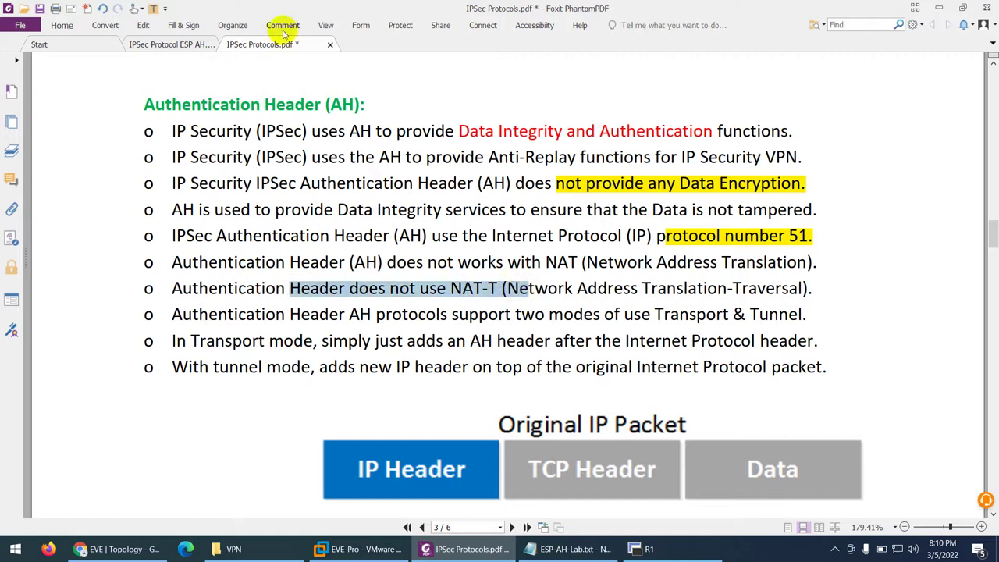
left_click(155, 12)
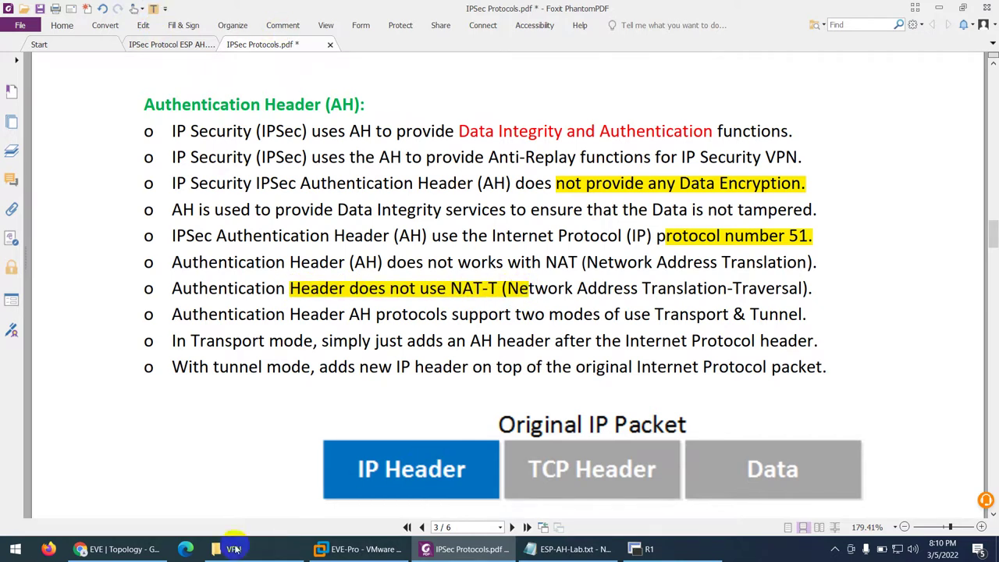
left_click(148, 549)
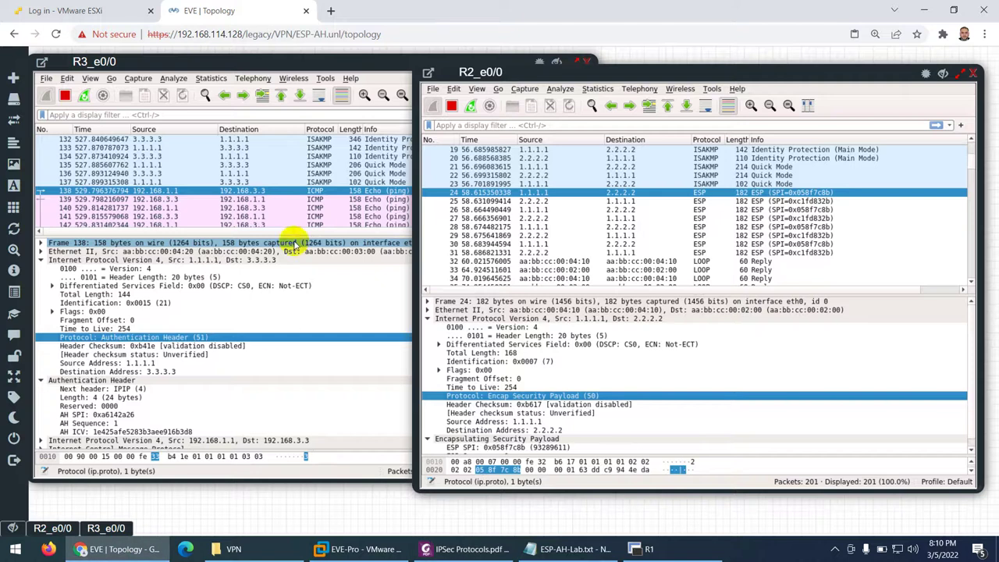
Expand R3's ISAKMP frame 129 to reveal the RFC 3947 NAT-Traversal Vendor ID payload
left_click(347, 157)
scroll(375, 160, "up", 2)
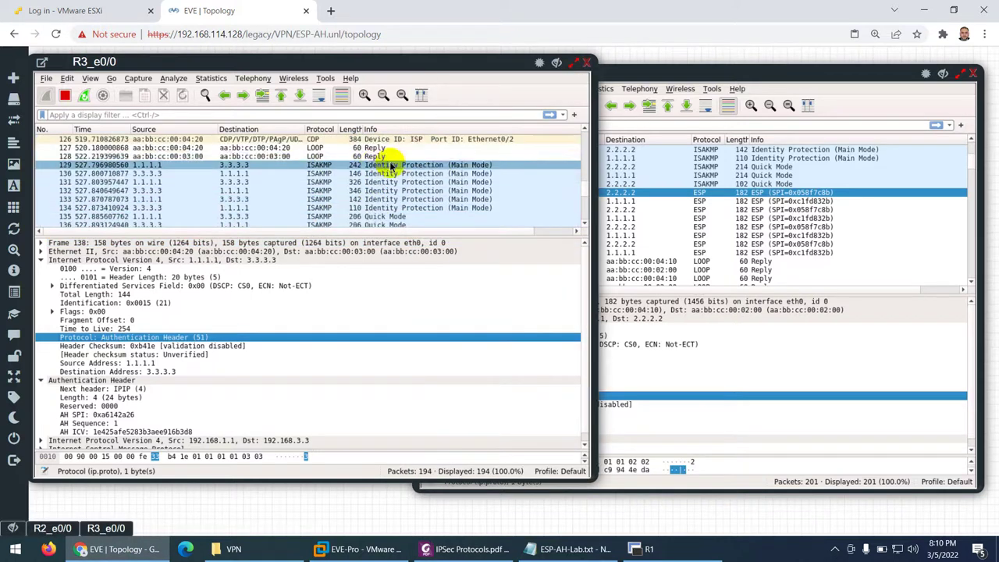
left_click(400, 164)
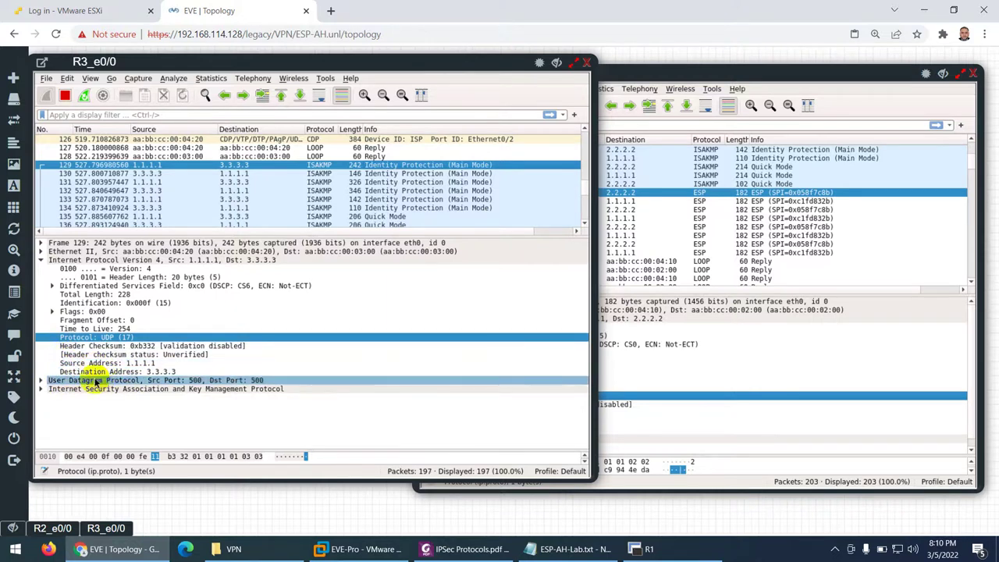
left_click(43, 263)
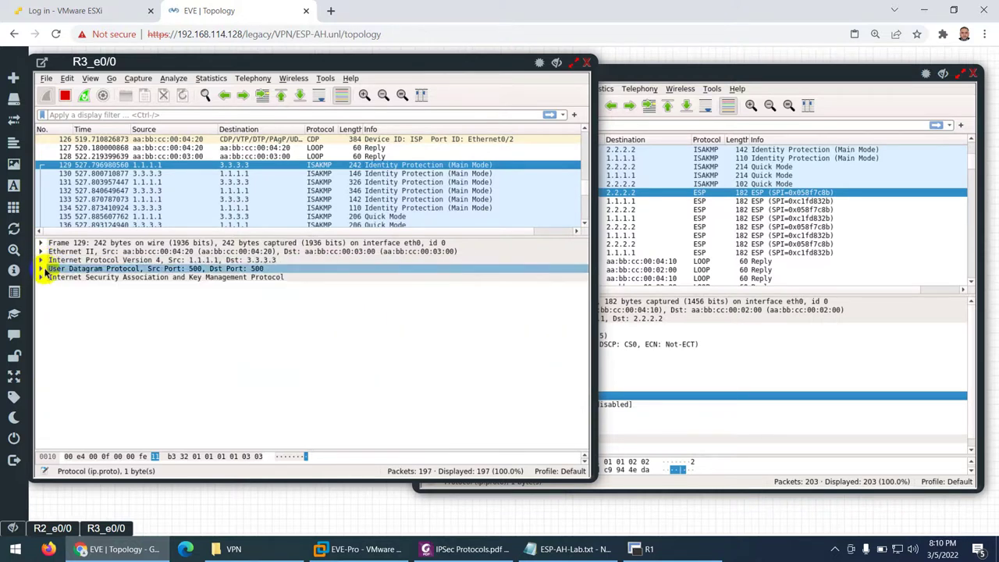
left_click(43, 278)
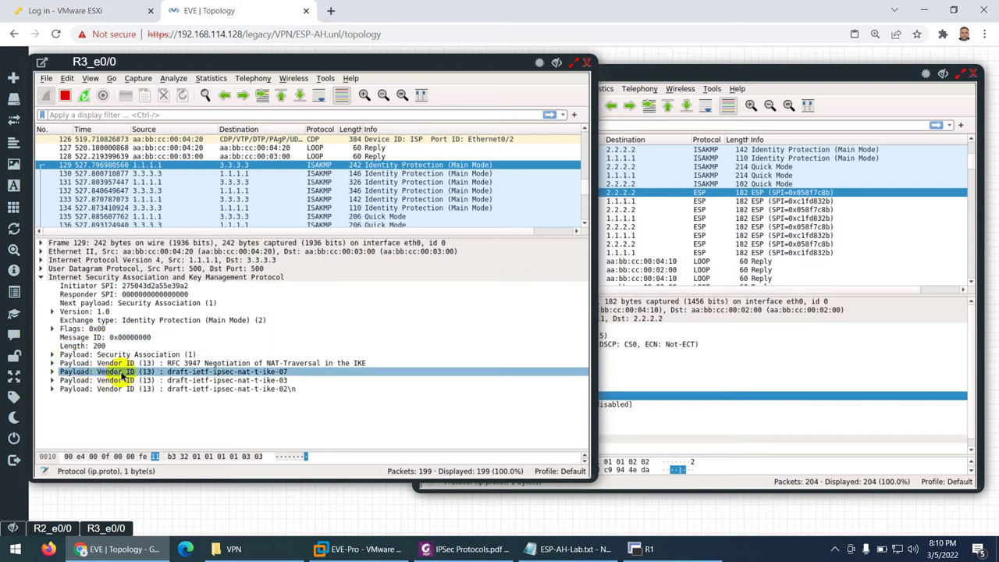
left_click(309, 367)
left_click(53, 364)
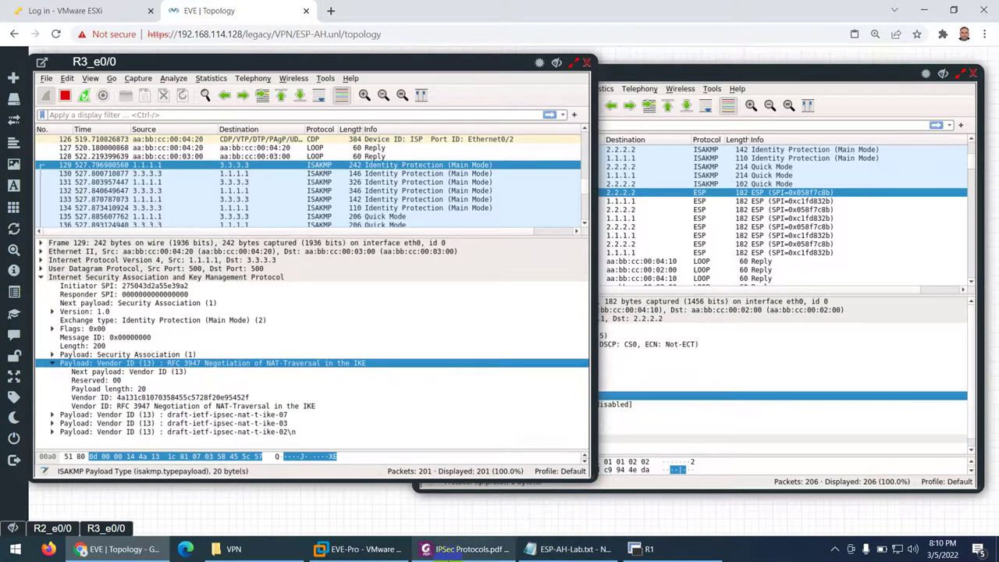
left_click(460, 549)
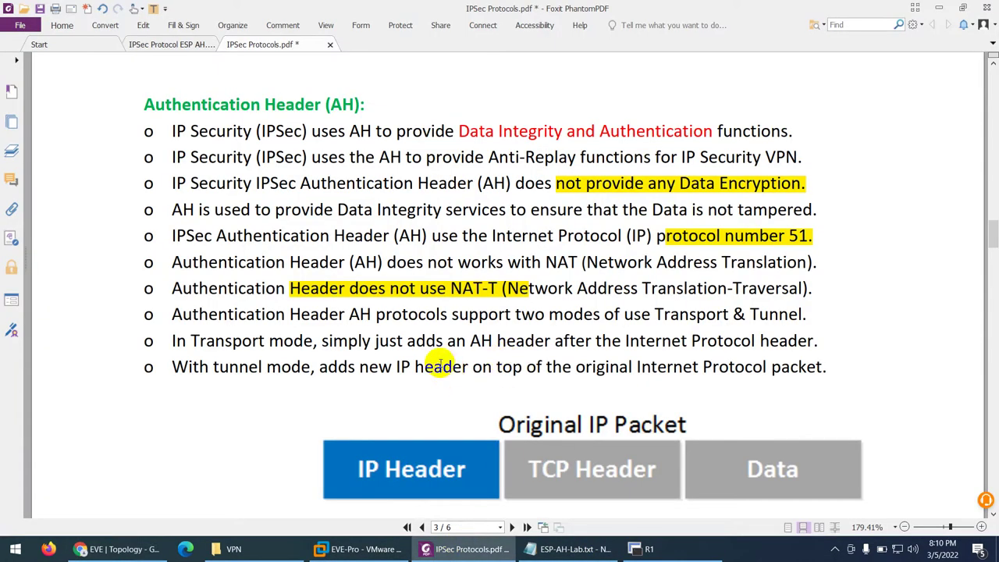
Scroll to the page 3 AH notes with the protocol 51 and NAT-T highlights
scroll(441, 365, "down", 10)
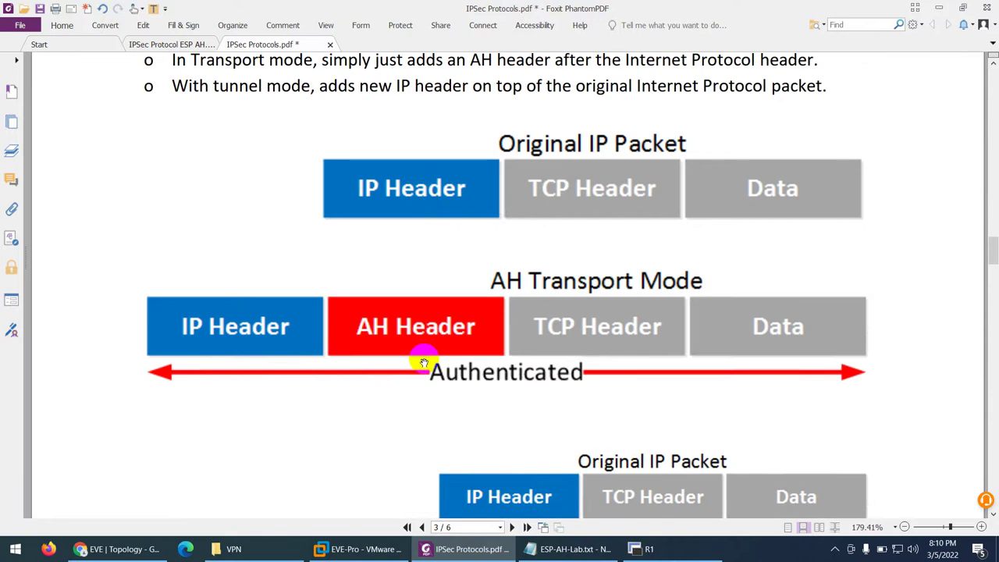
scroll(424, 362, "down", 3)
scroll(424, 364, "up", 14)
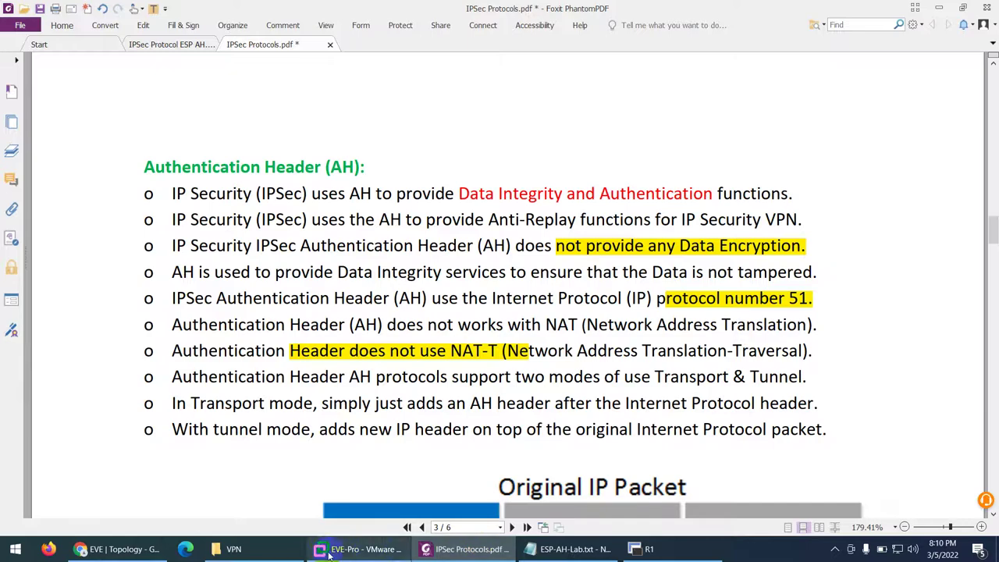
Inspect R3 ping packet 140's AH fields: Next header IPIP (4), length, SPI and ICV
left_click(117, 548)
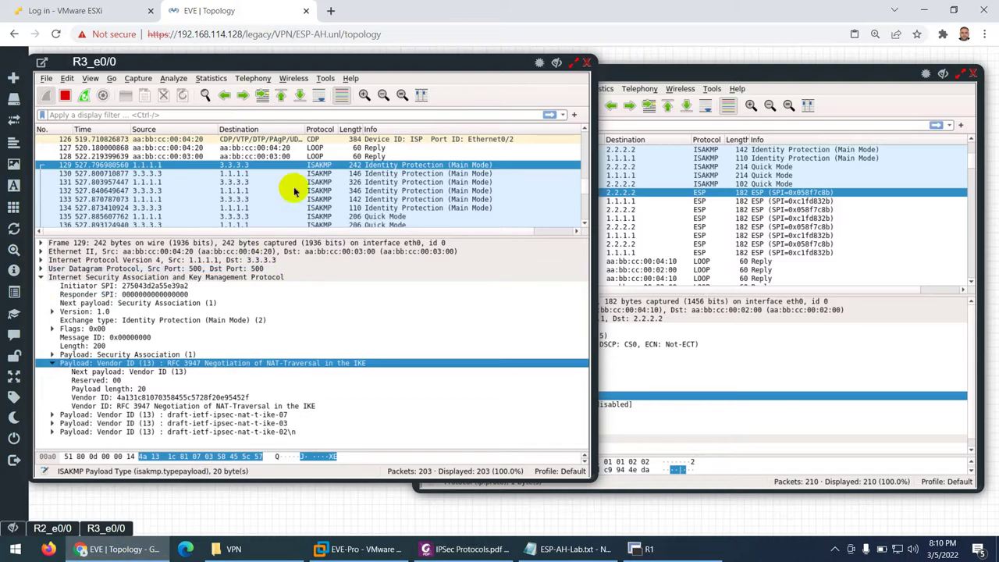
scroll(320, 202, "down", 3)
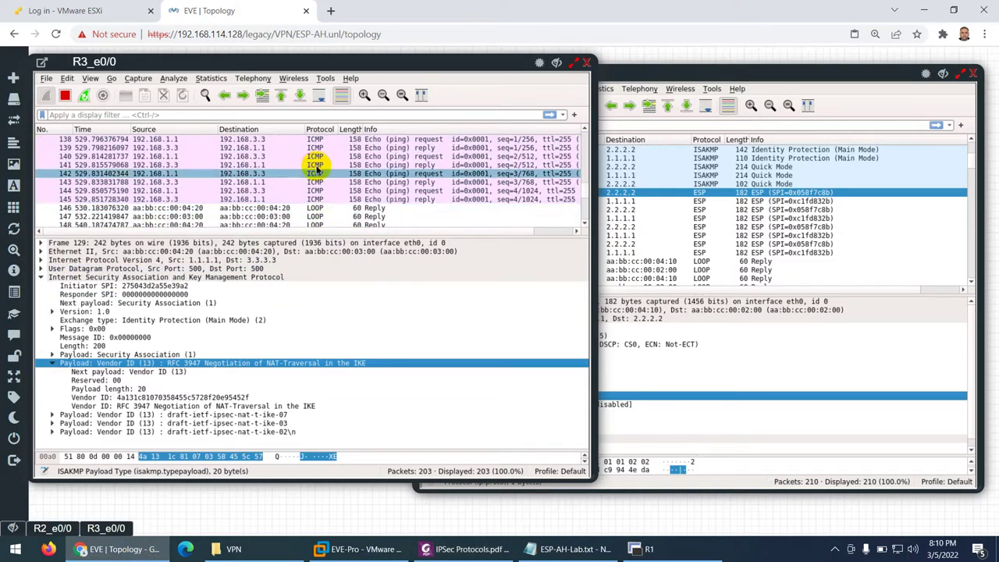
left_click(330, 196)
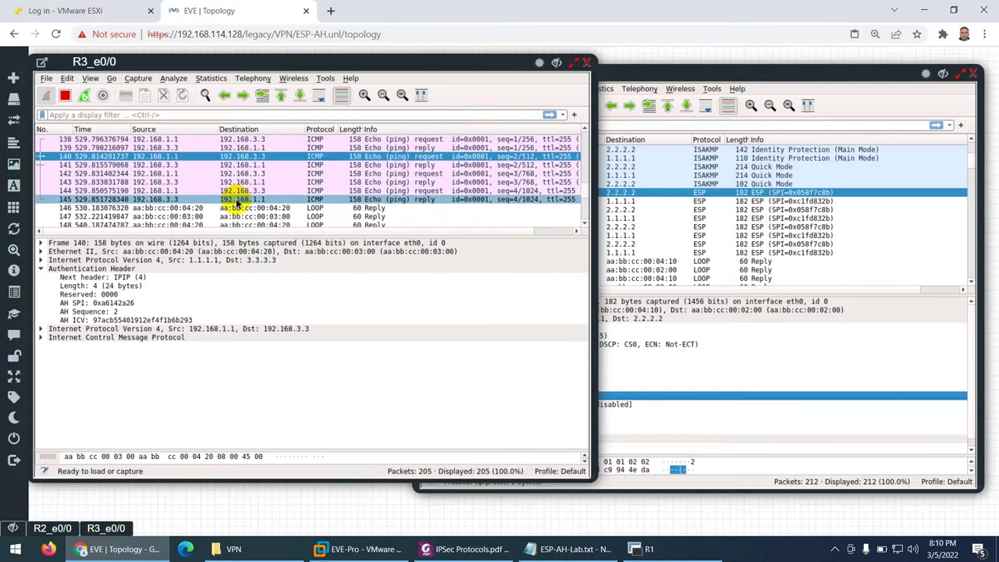
scroll(234, 214, "down", 2)
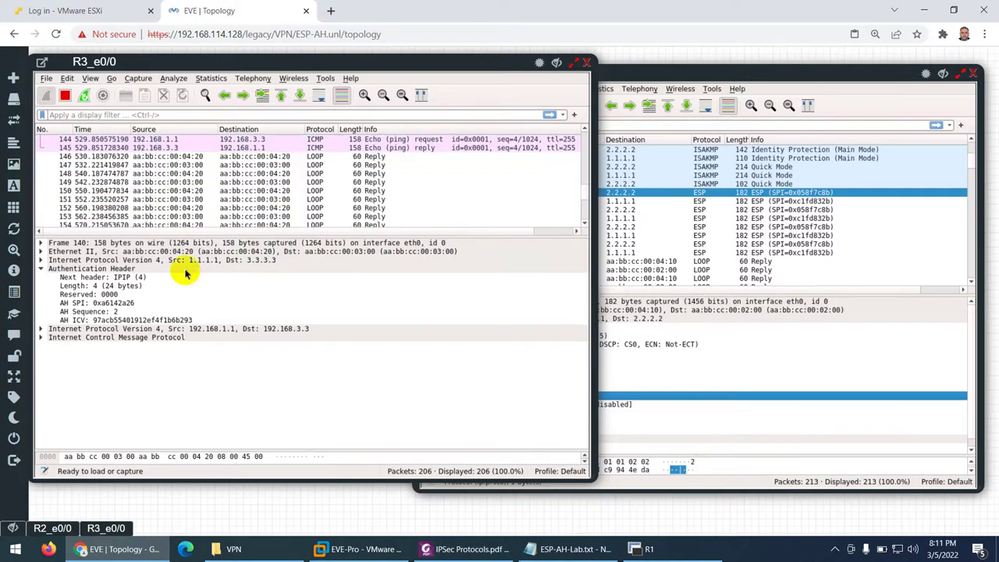
left_click(90, 286)
left_click(96, 277)
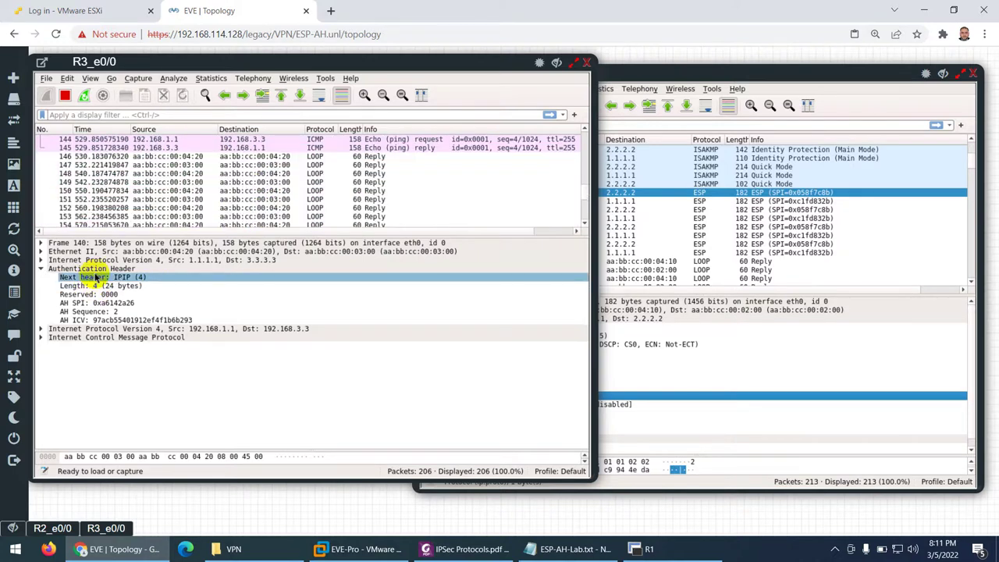
left_click(117, 287)
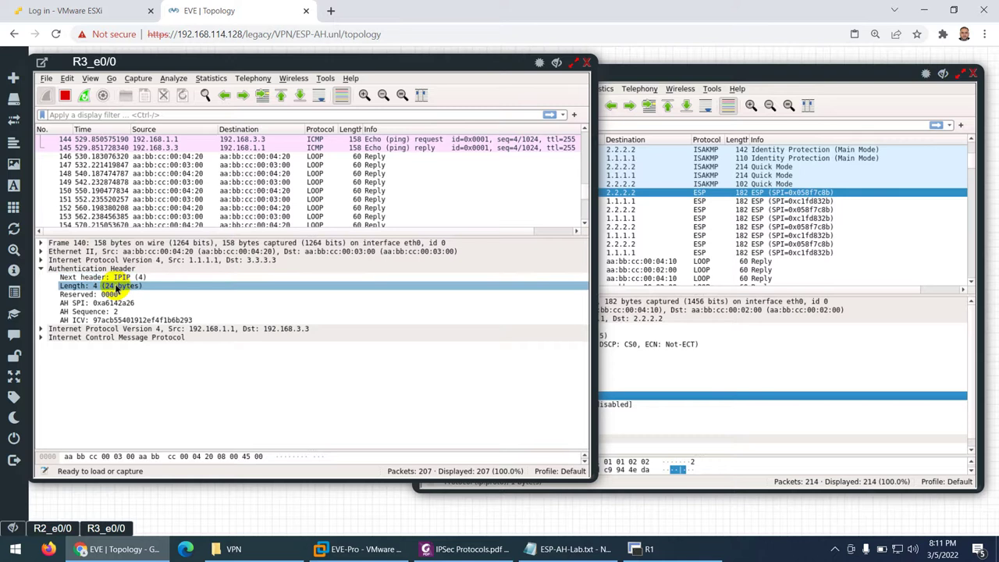
left_click(156, 304)
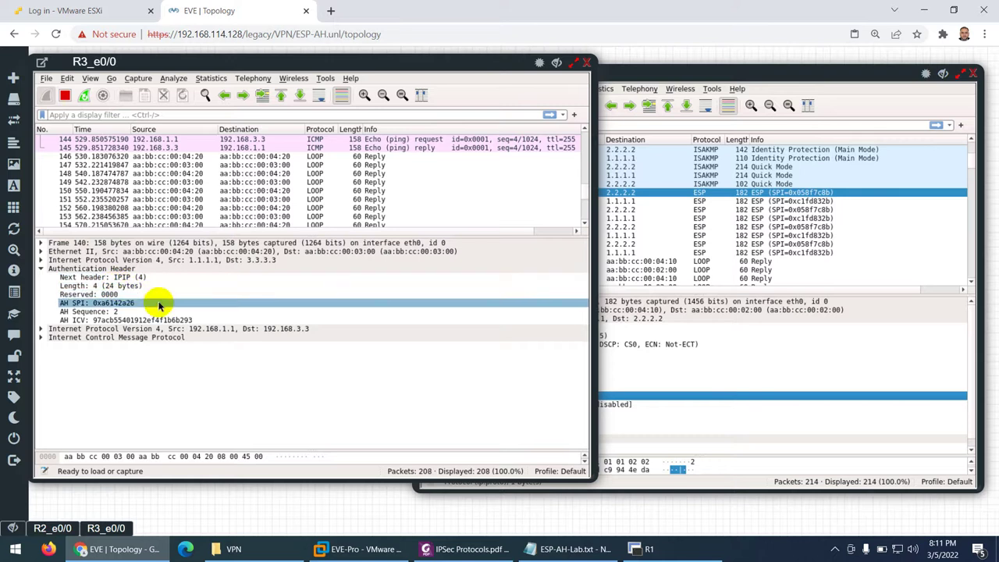
left_click(188, 321)
left_click(86, 268)
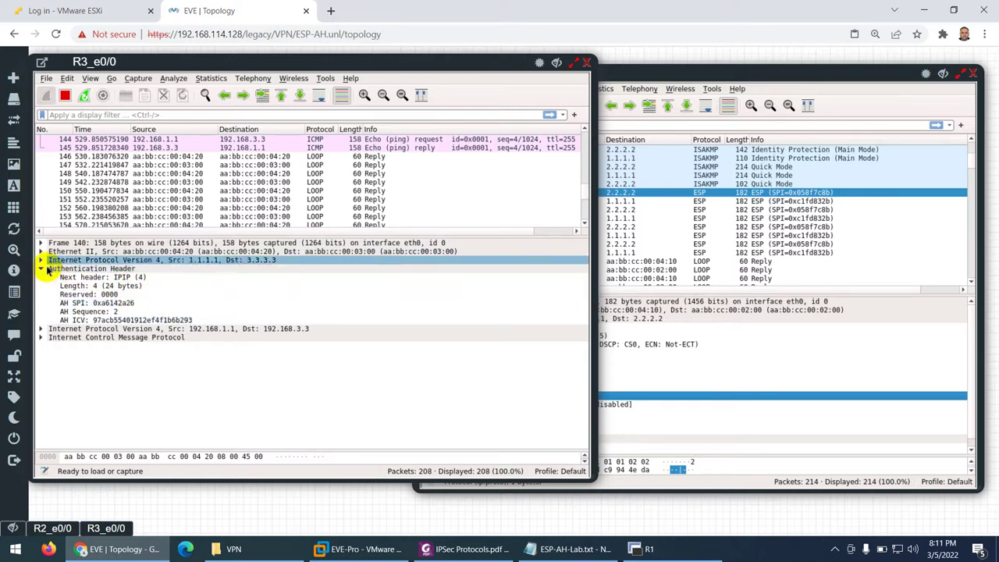
left_click(42, 269)
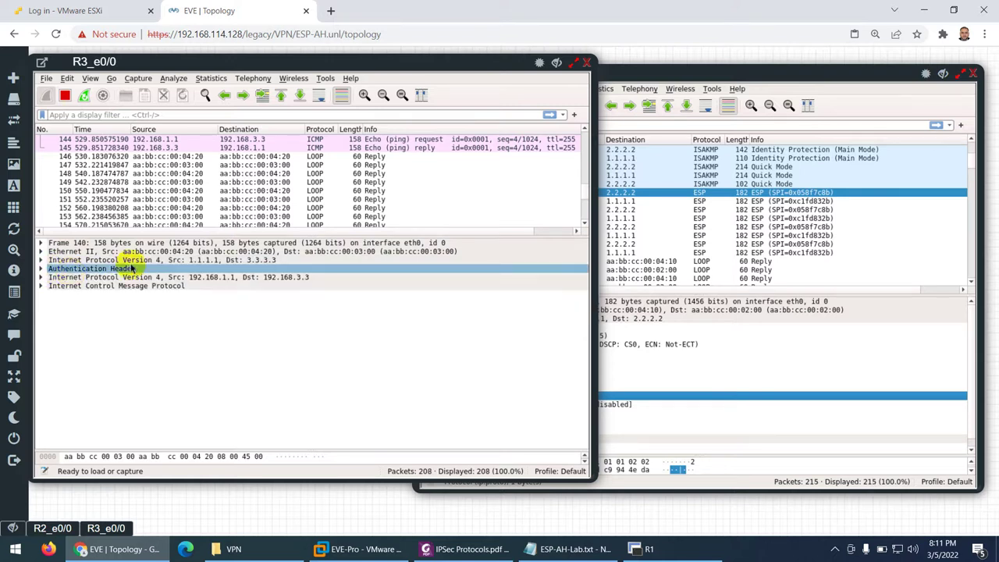
Expand the Encapsulating Security Payload header of the ESP packet in R2's capture
left_click(685, 73)
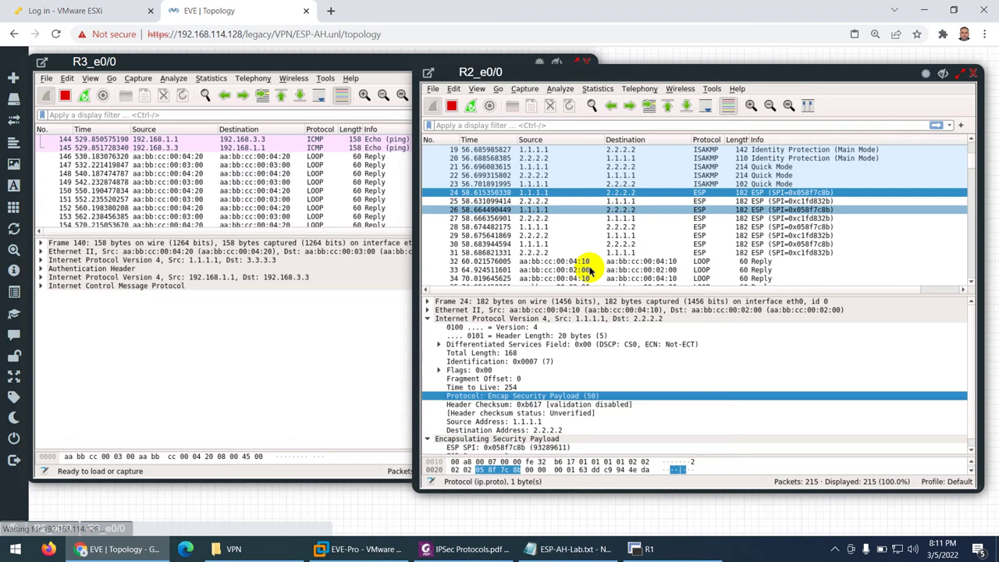
left_click(432, 318)
left_click(427, 319)
left_click(431, 327)
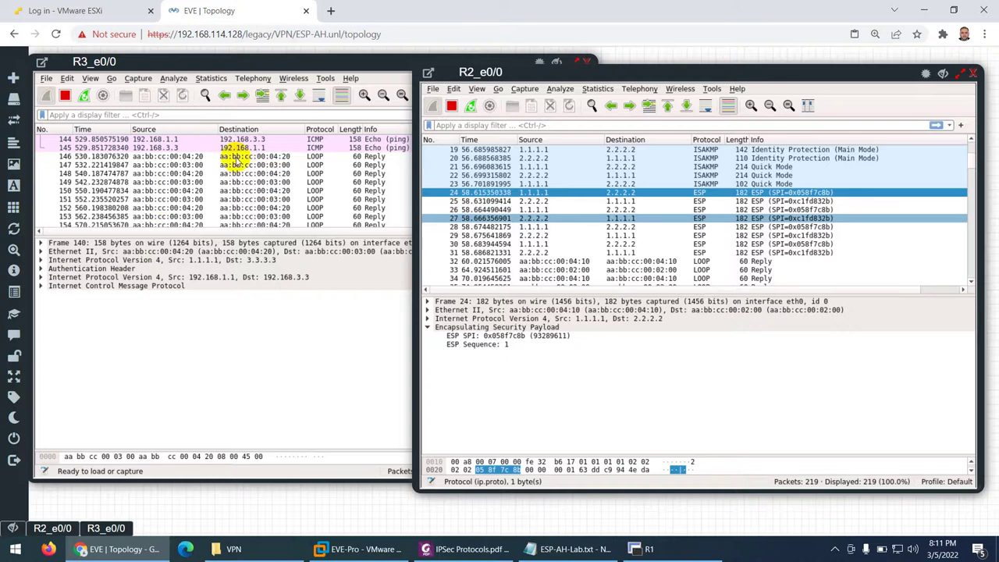
Review R3's AH layer, inner 192.168.1.1→192.168.3.3 IPv4 header and ICMP layer
left_click(176, 155)
left_click(133, 262)
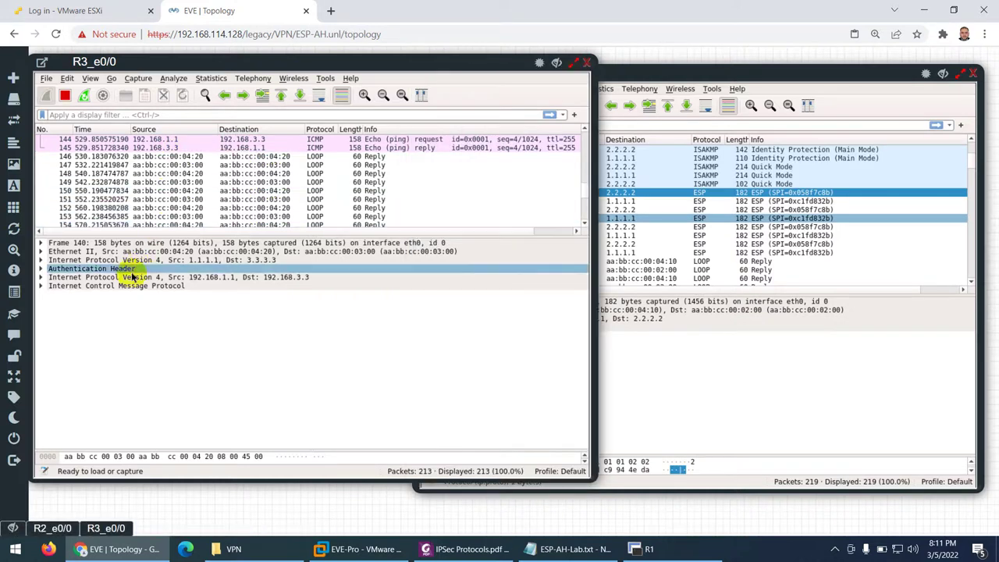
left_click(131, 287)
left_click(72, 279)
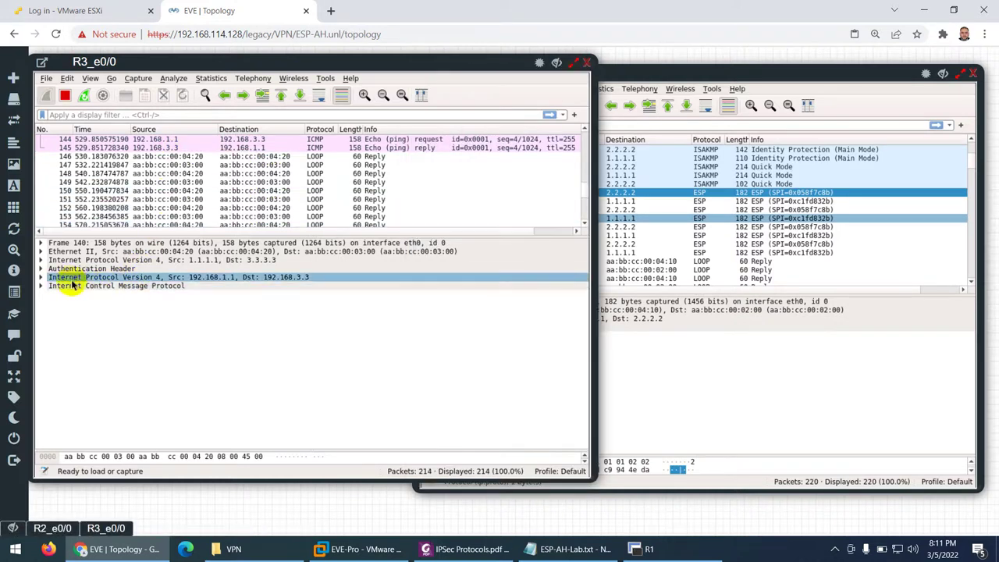
left_click(94, 287)
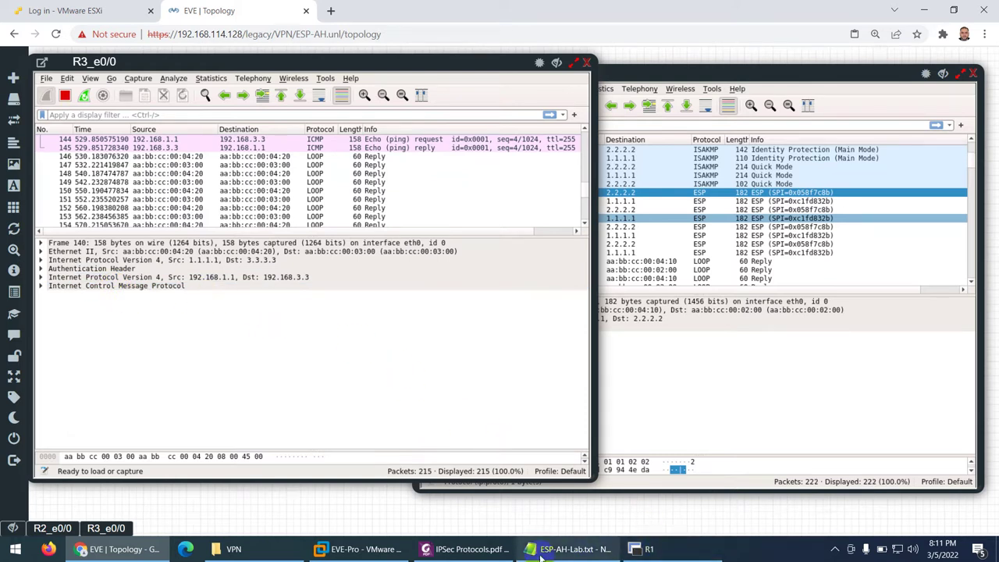
left_click(463, 551)
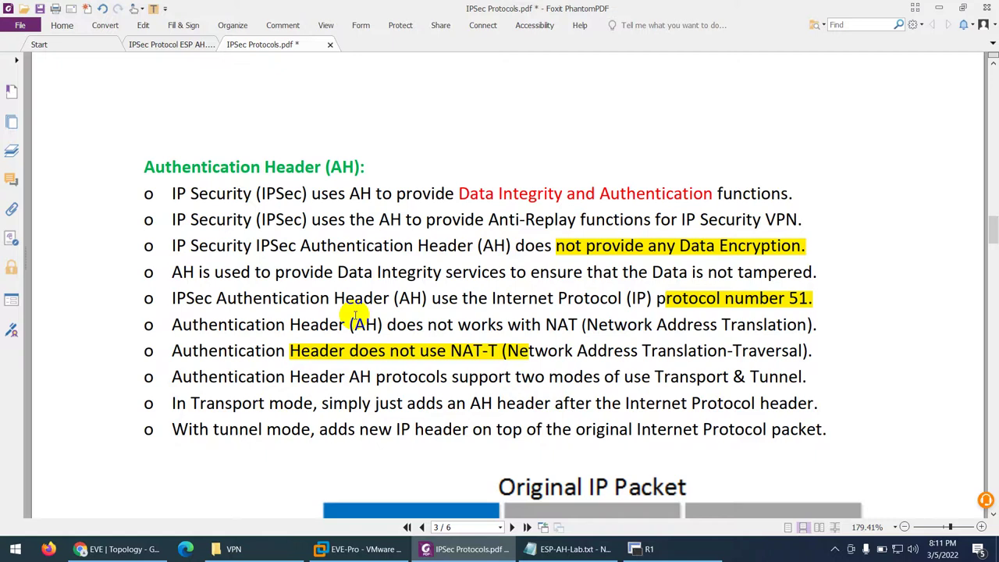
Scroll to Verification and Testing in the IPSec Protocol ESP AH.pdf notes
scroll(353, 316, "up", 10)
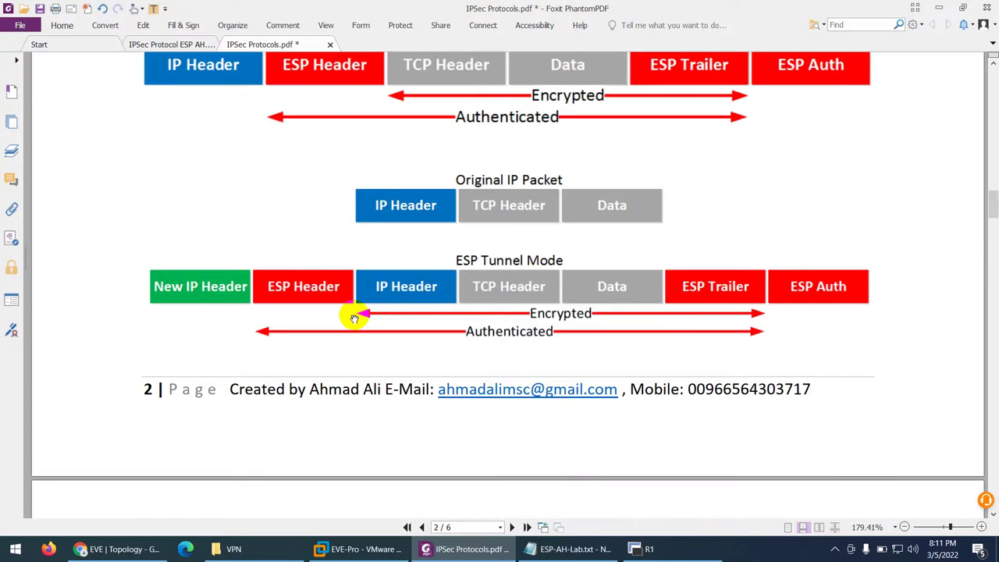
scroll(353, 316, "up", 5)
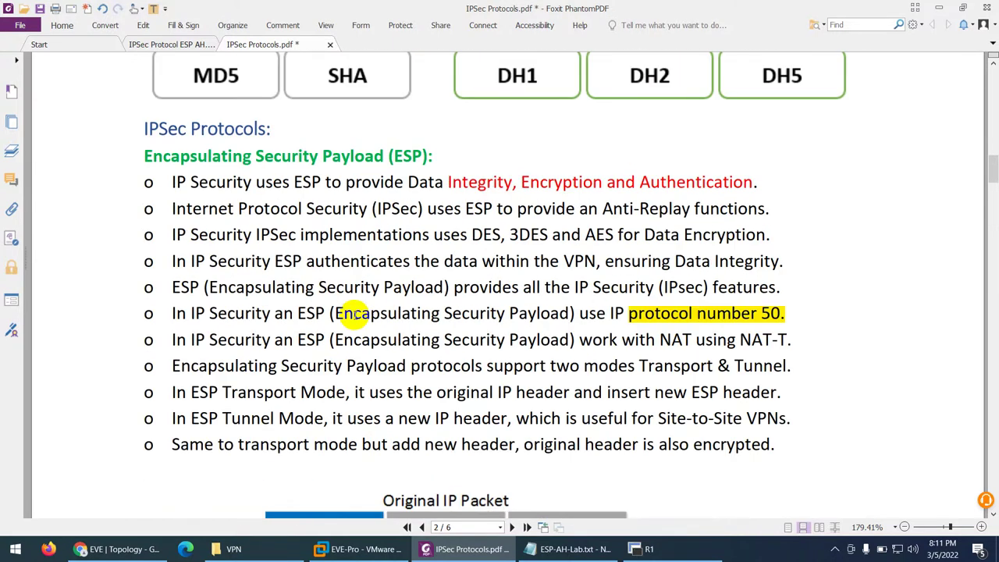
scroll(351, 313, "up", 1)
scroll(351, 314, "up", 1)
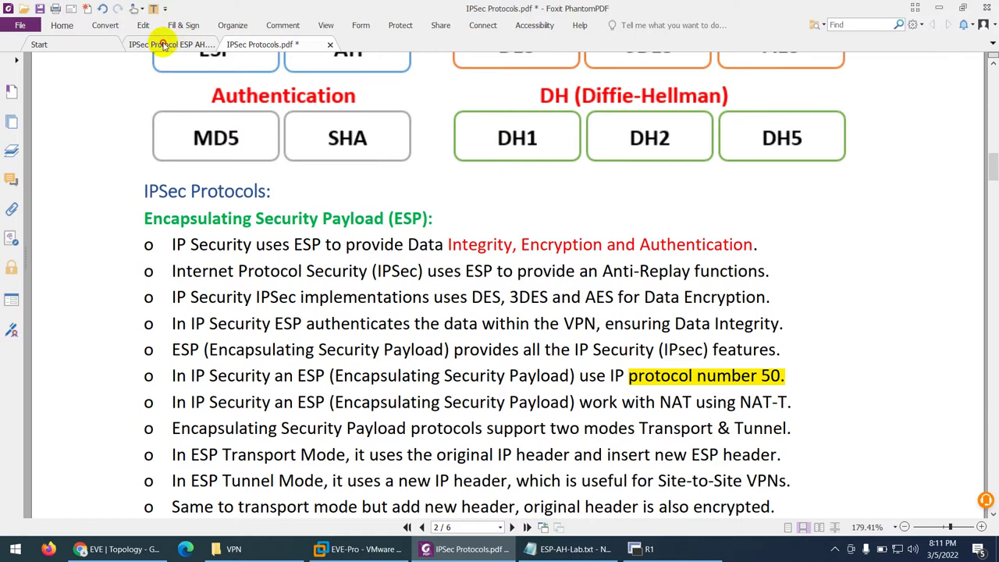
left_click(164, 44)
scroll(403, 292, "down", 12)
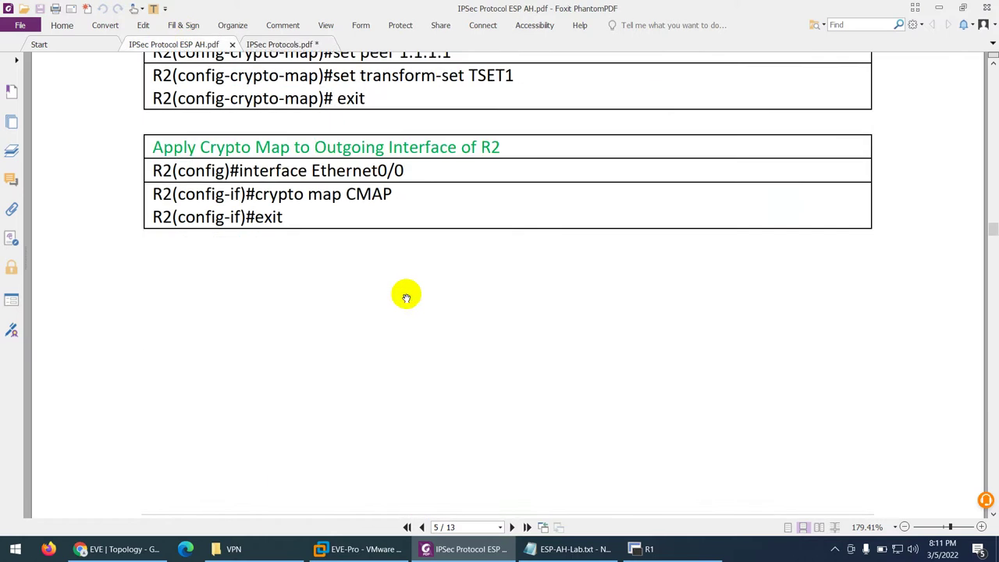
scroll(406, 297, "down", 20)
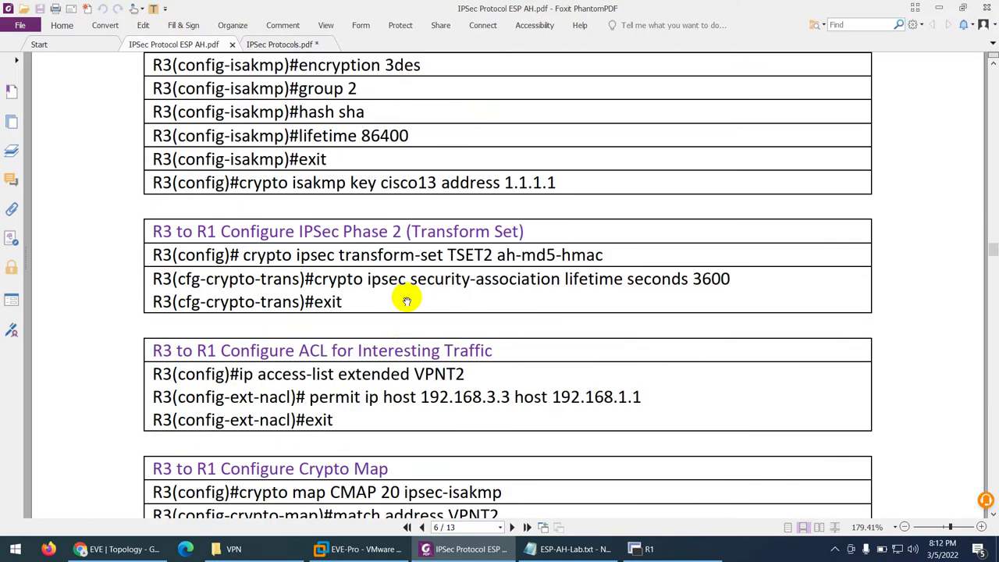
scroll(407, 301, "down", 20)
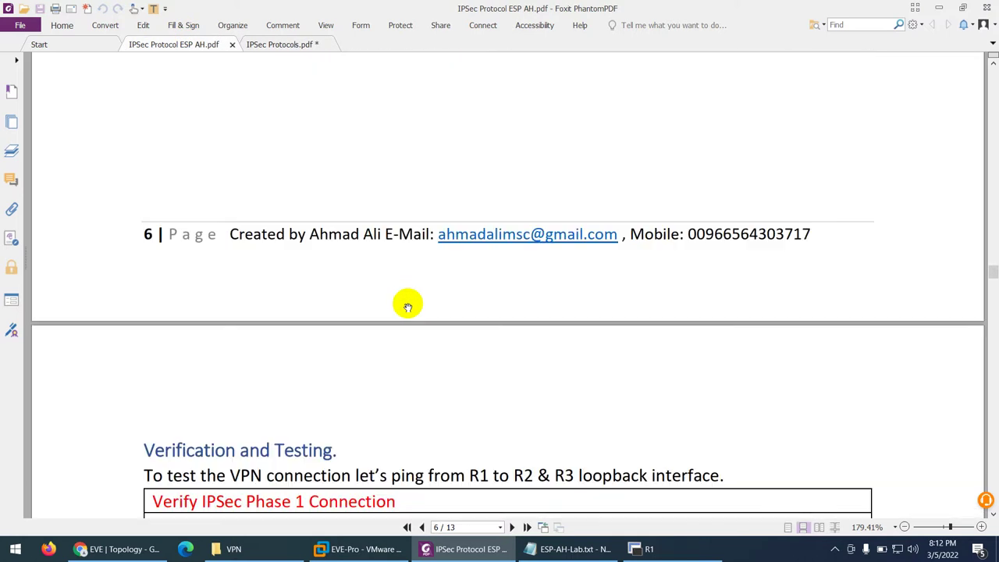
scroll(407, 304, "down", 6)
scroll(406, 300, "down", 1)
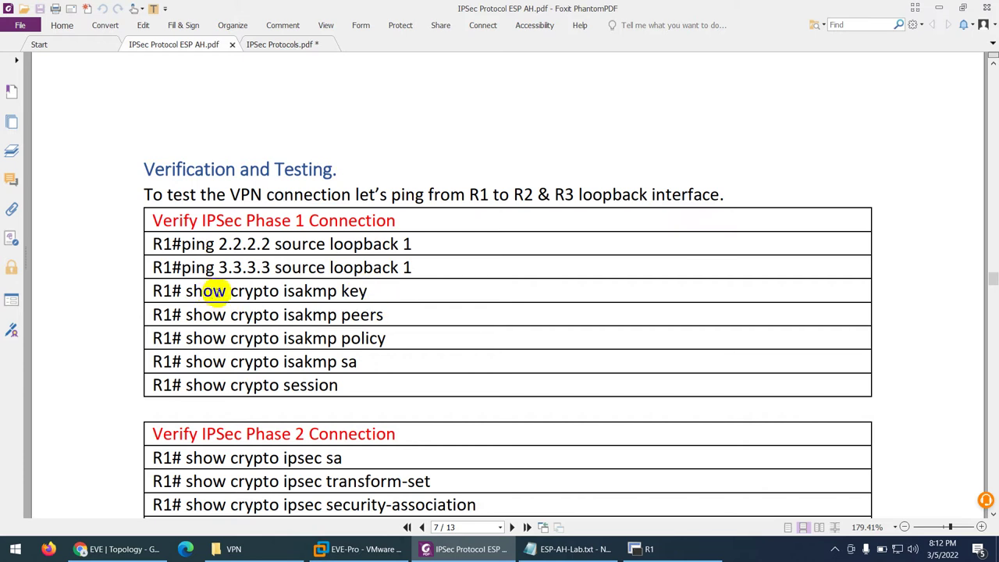
scroll(341, 323, "down", 2)
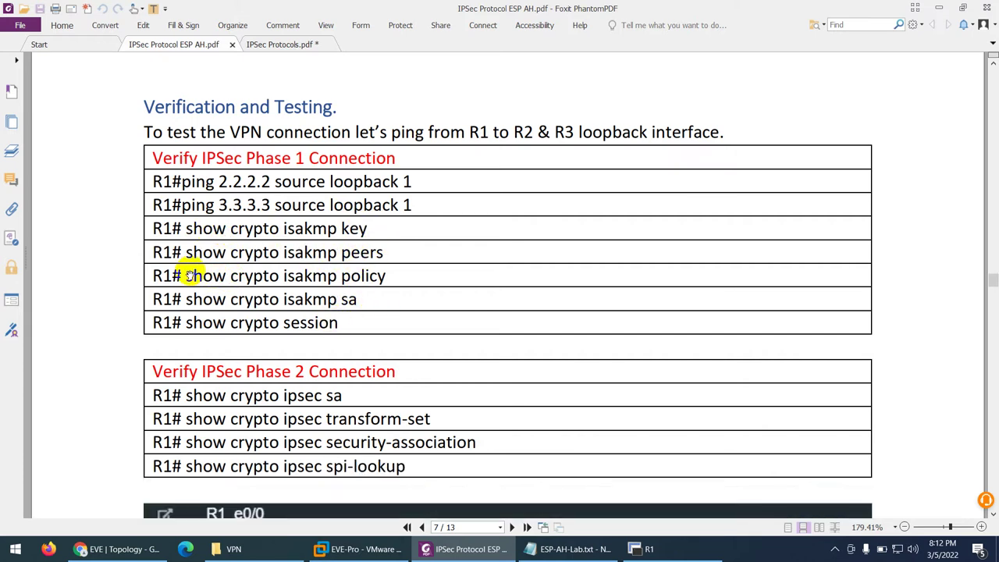
Copy 'show crypto isakmp policy' from the table and paste it at R1's prompt
left_click_drag(187, 275, 409, 276)
right_click(355, 277)
left_click(390, 281)
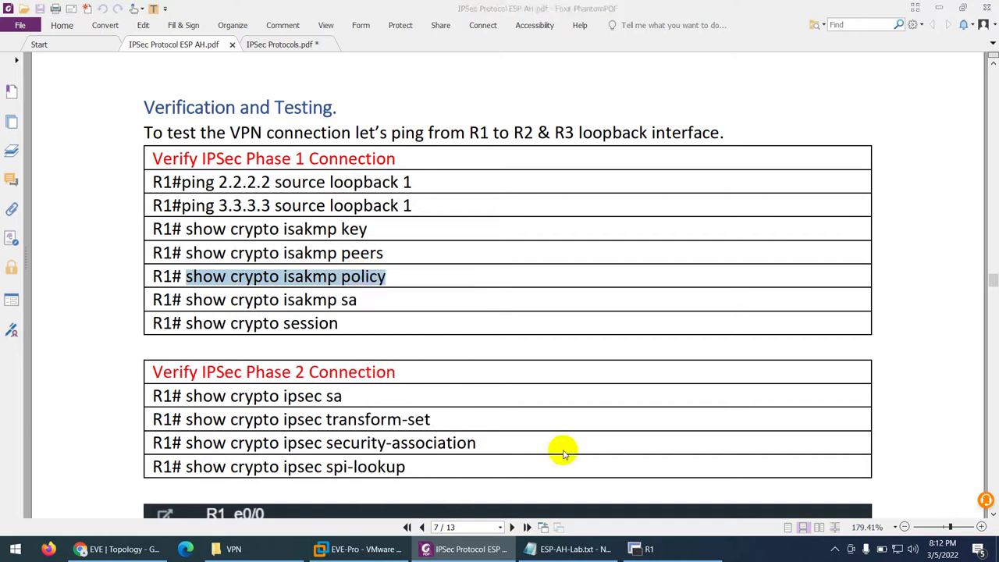
left_click(644, 549)
right_click(261, 310)
Run the policy command and highlight pre-shared key, 86400 s lifetime, priority 5, DH group, encryption
key("Return")
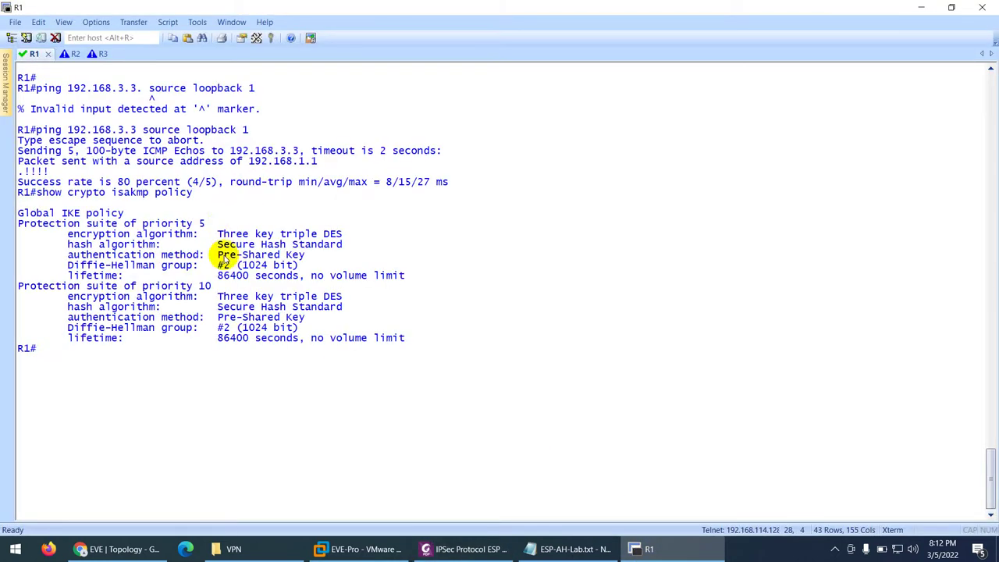
left_click_drag(223, 257, 290, 255)
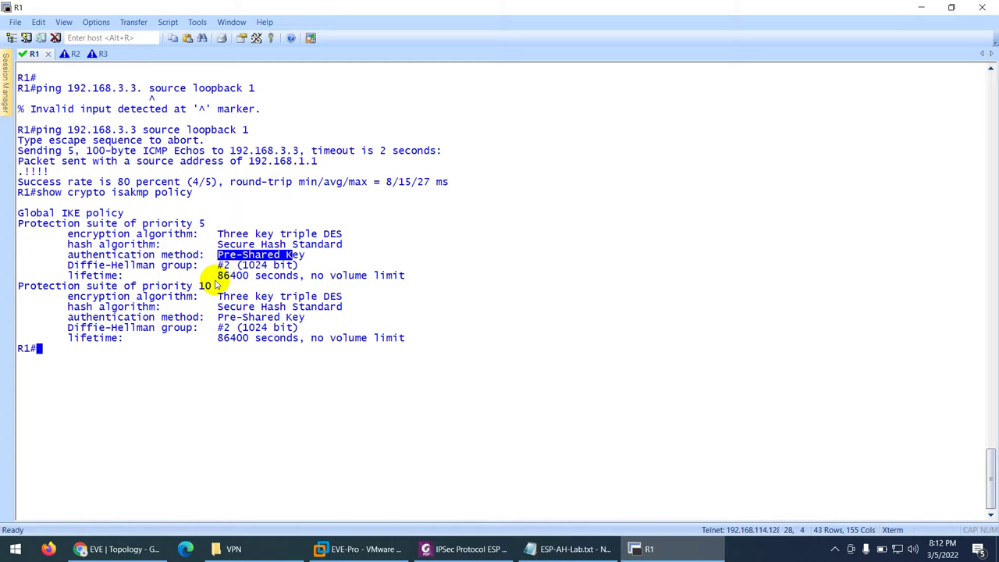
left_click_drag(218, 276, 273, 278)
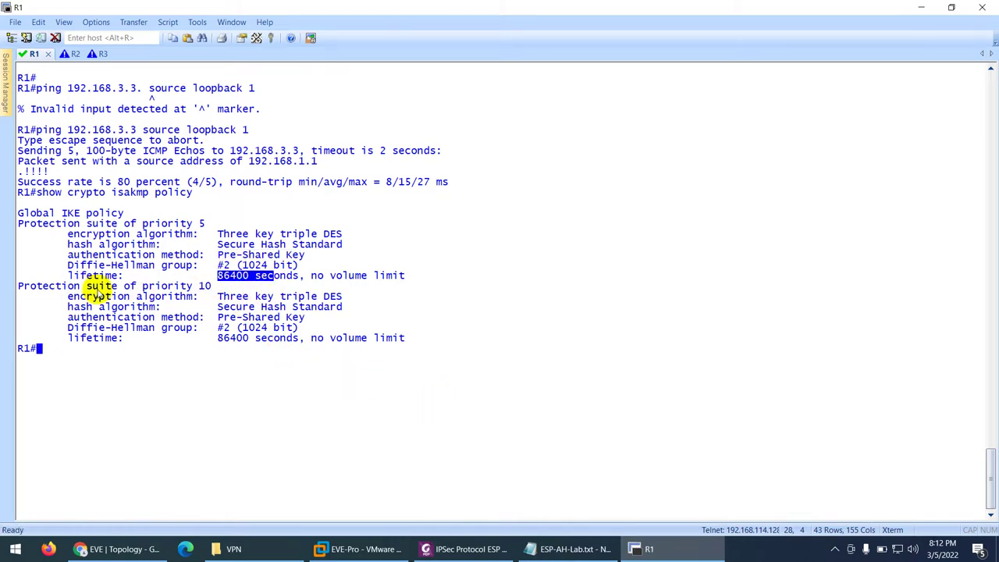
left_click_drag(145, 223, 227, 226)
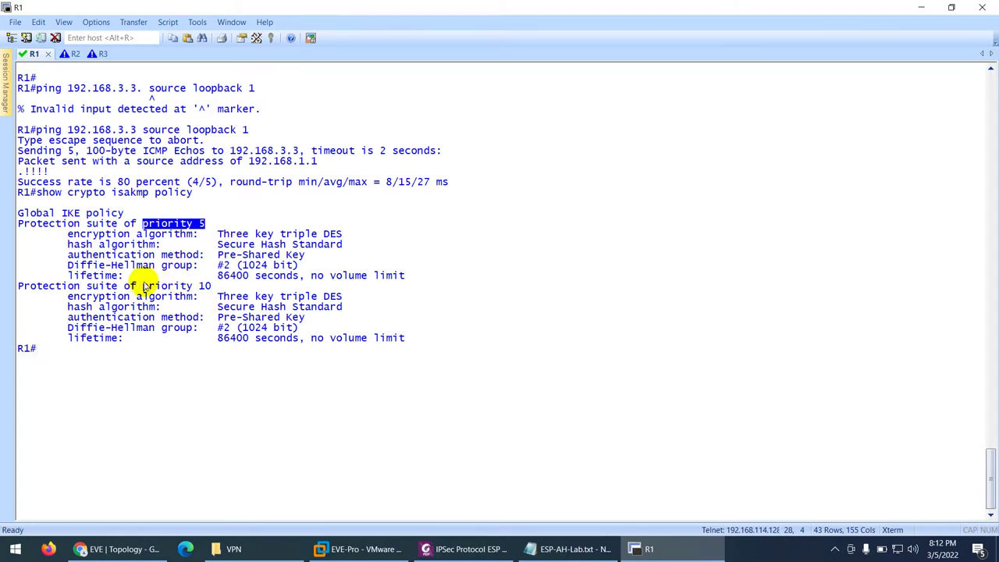
left_click_drag(68, 264, 192, 266)
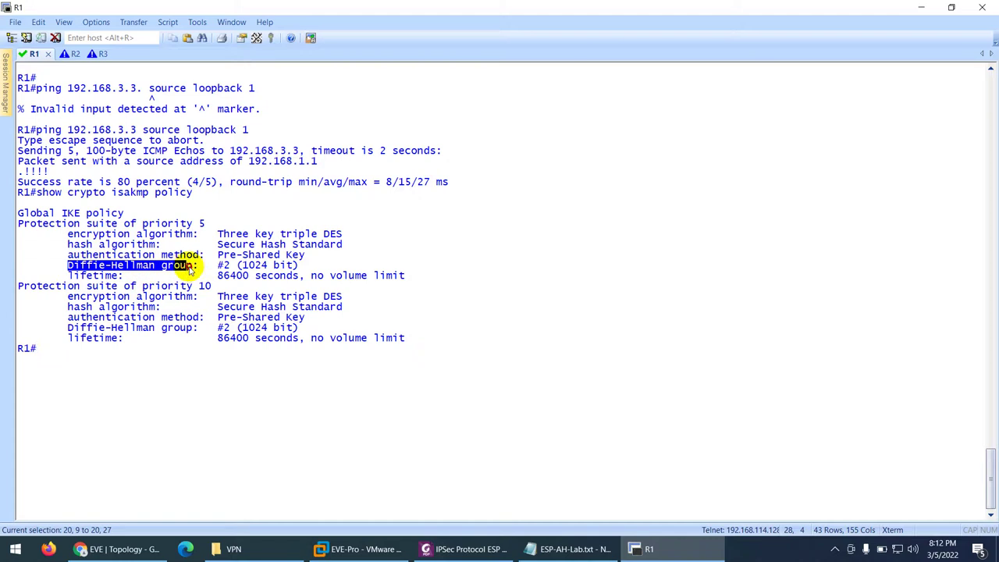
left_click_drag(86, 235, 147, 234)
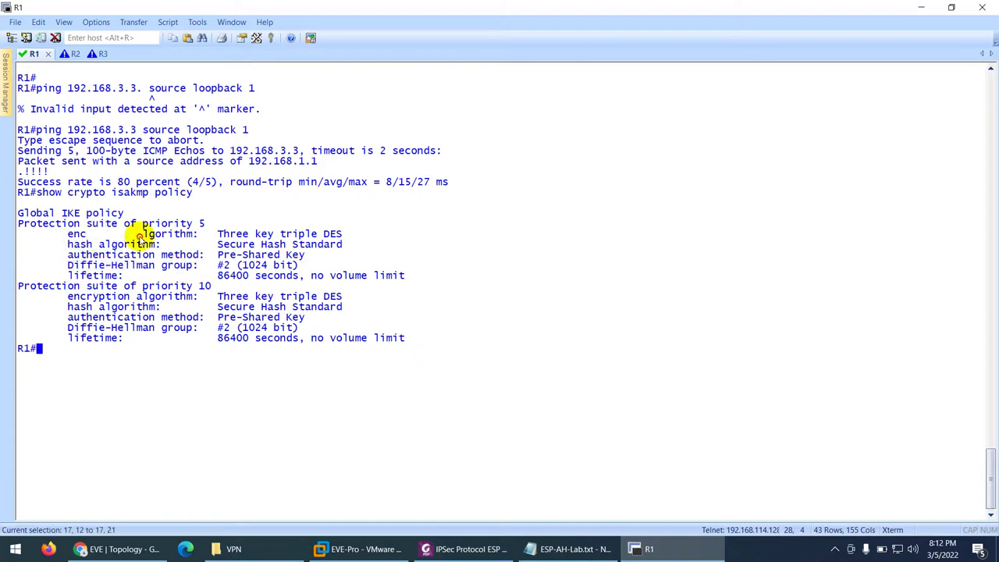
Glance at the lab notes text file, then return to the PDF verification table
left_click(550, 549)
scroll(352, 375, "down", 2)
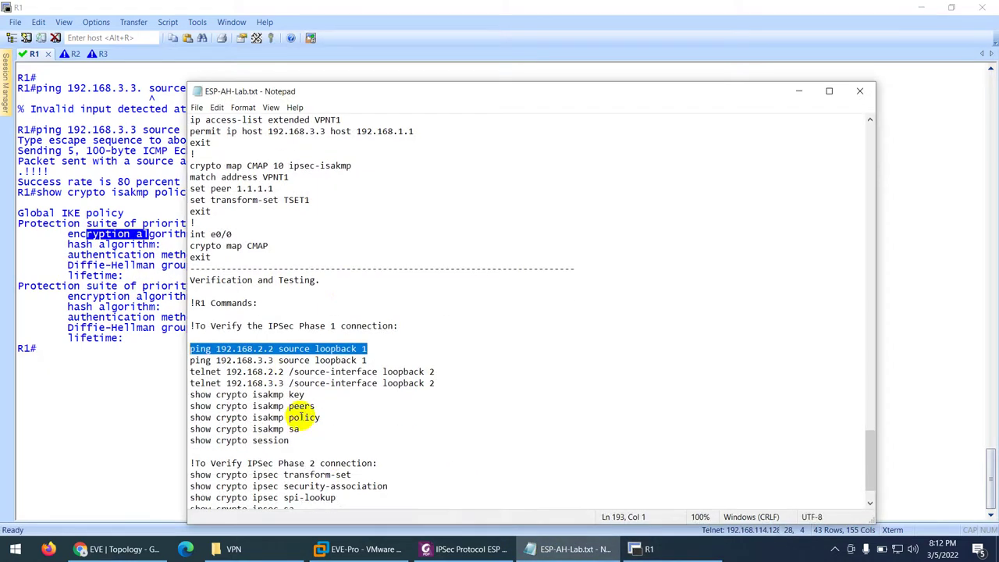
left_click(644, 549)
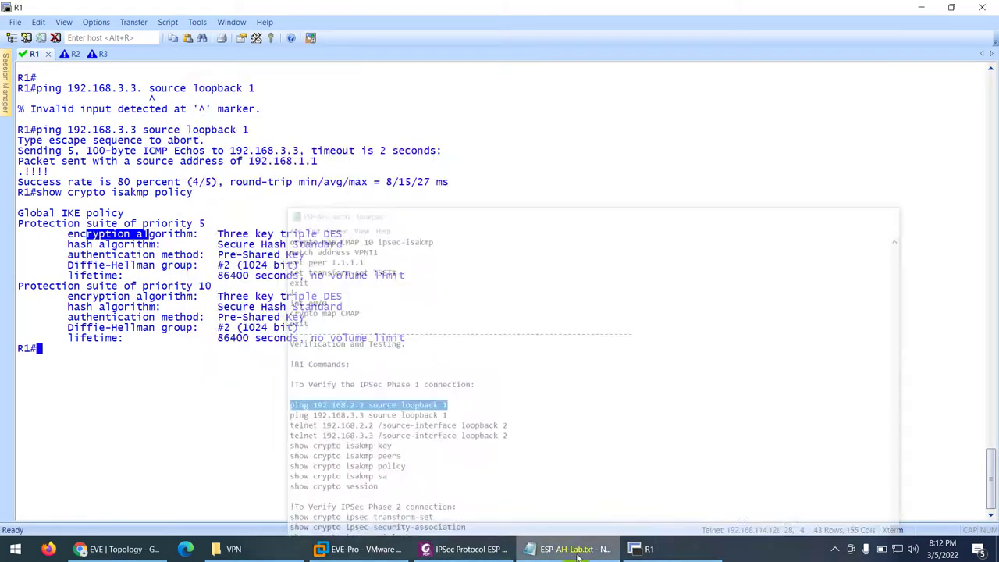
left_click(469, 548)
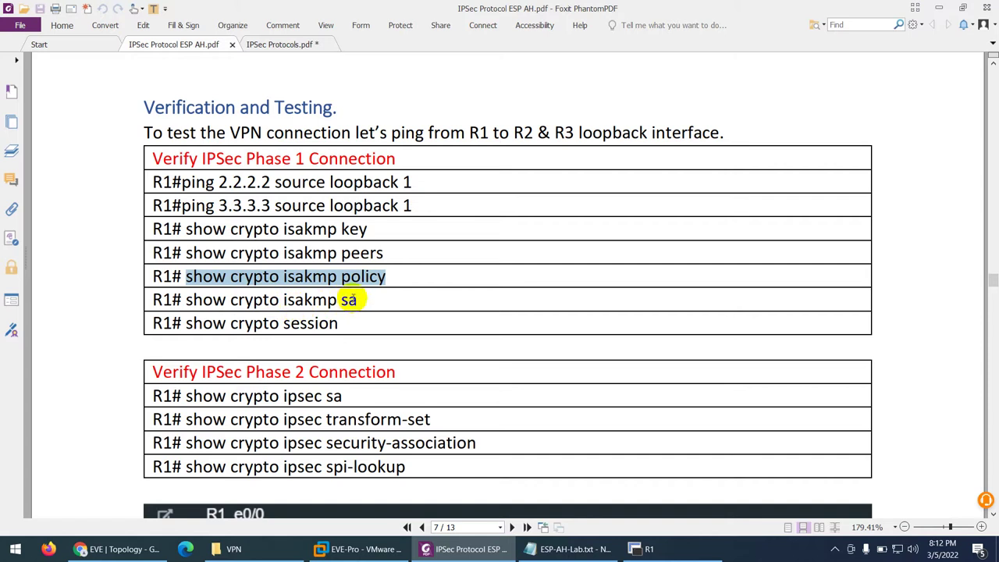
Run 'show crypto isakmp sa' on R1 and highlight the first SA's QM_IDLE state
left_click_drag(356, 300, 216, 300)
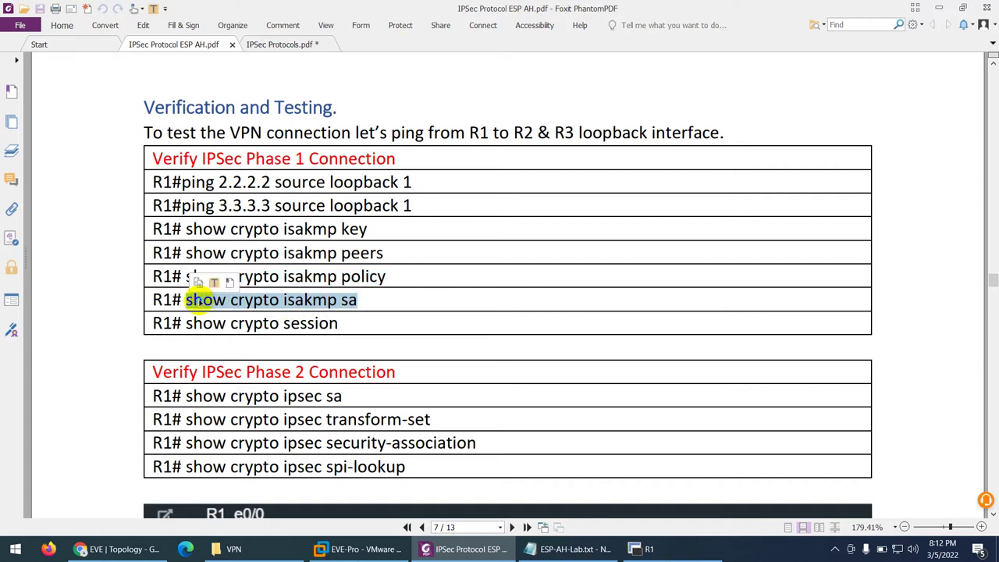
right_click(196, 301)
left_click(226, 307)
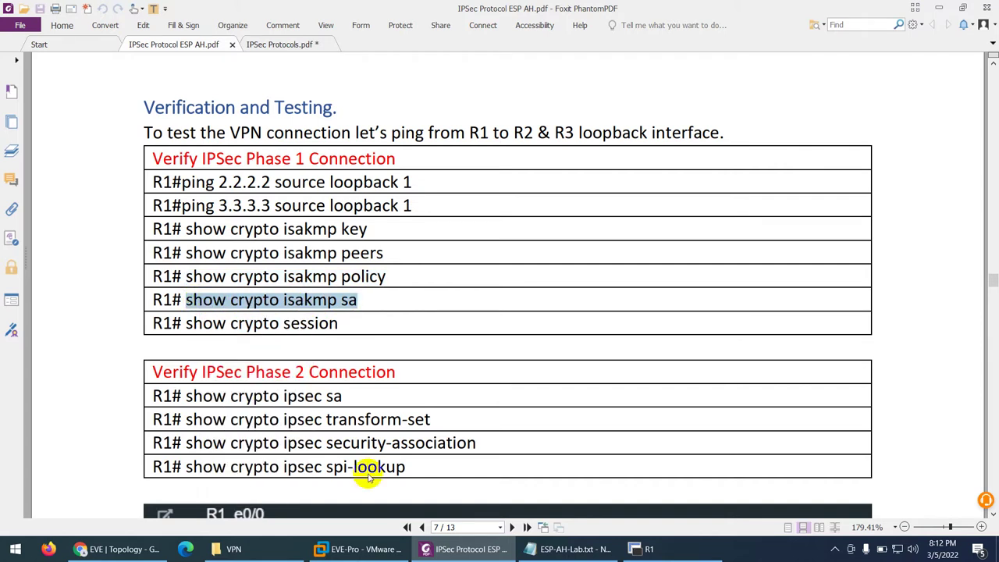
left_click(665, 556)
right_click(225, 376)
key("Return")
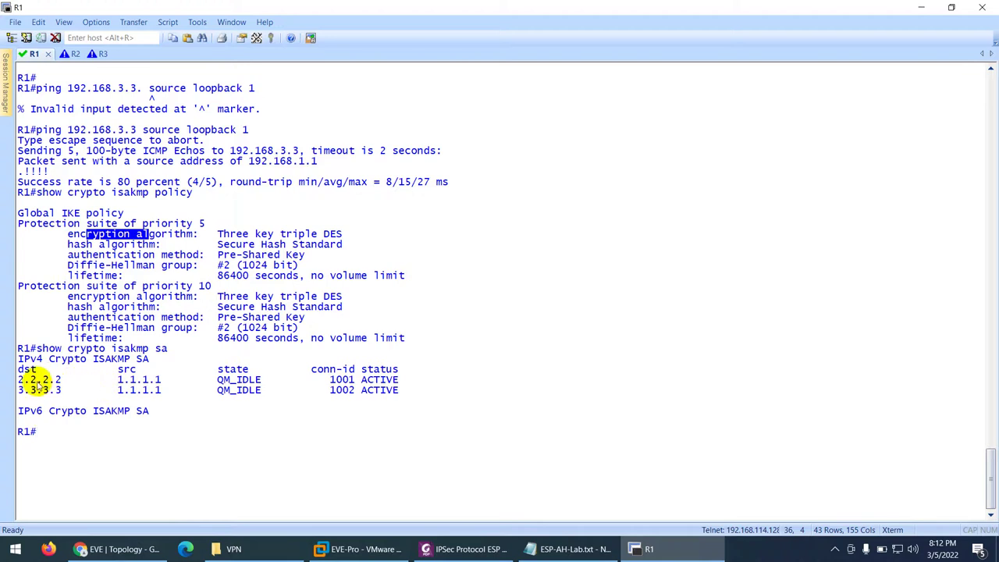
left_click_drag(209, 383, 273, 382)
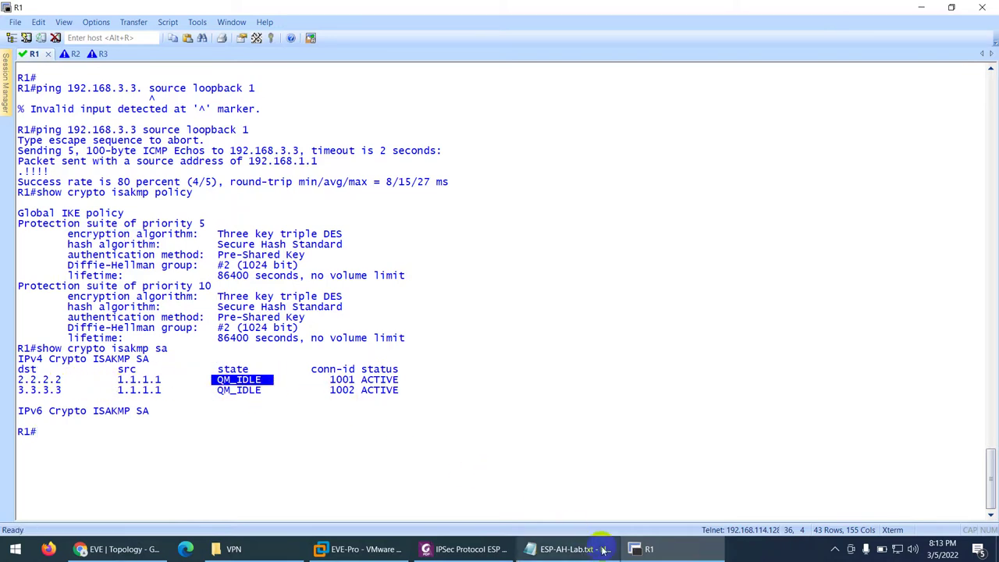
Return to the PDF verification table after briefly showing the lab notes file
left_click(572, 548)
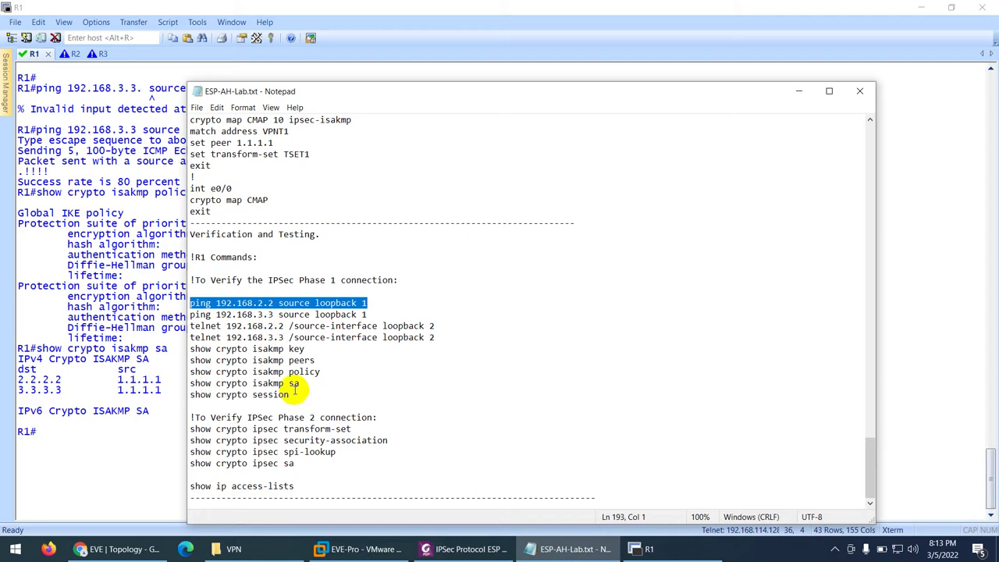
left_click(572, 549)
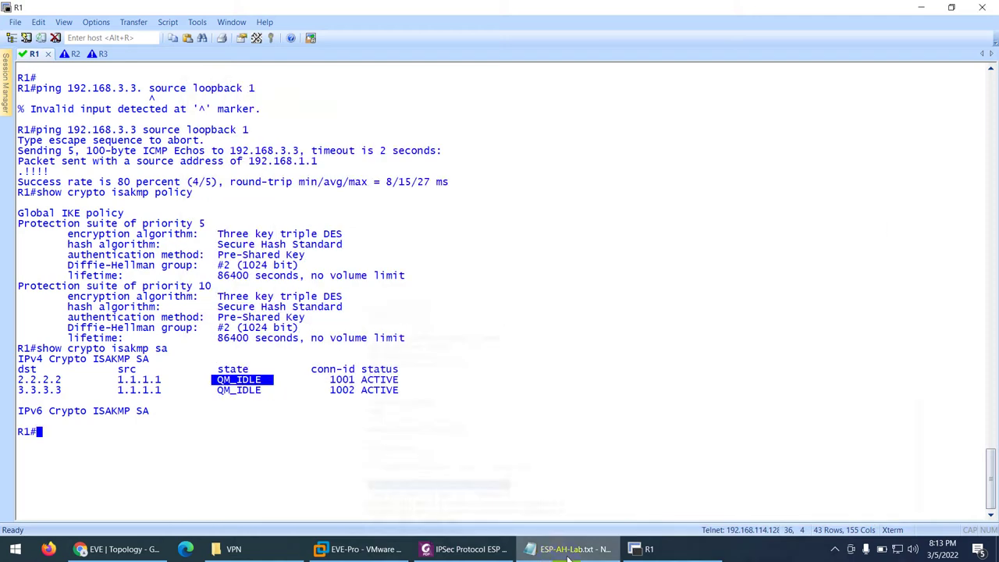
left_click(448, 556)
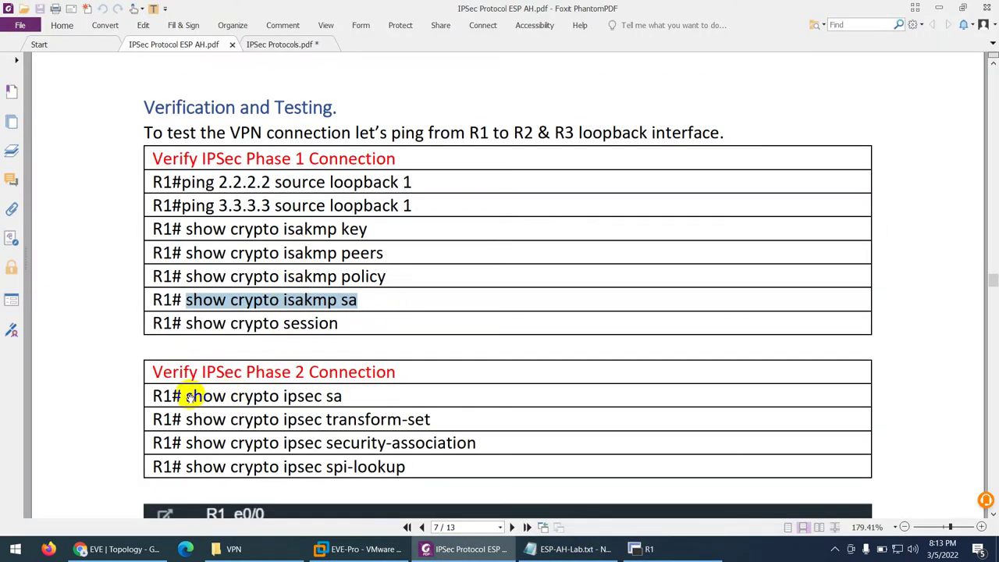
Copy 'show crypto ipsec sa' from the PDF and run it on a cleared R1 terminal
left_click_drag(188, 395, 346, 395)
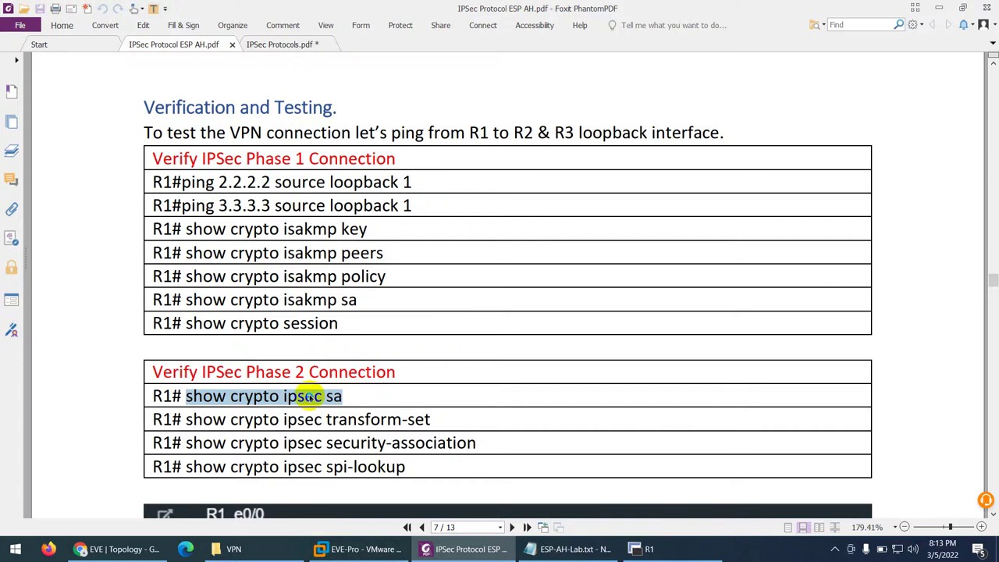
right_click(322, 396)
left_click(340, 198)
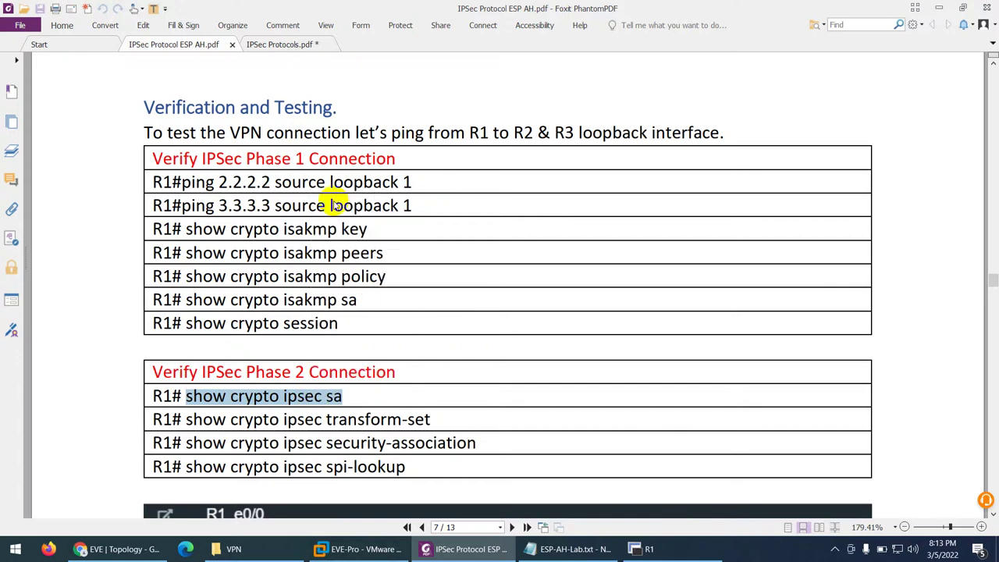
left_click(644, 549)
key("ctrl+l")
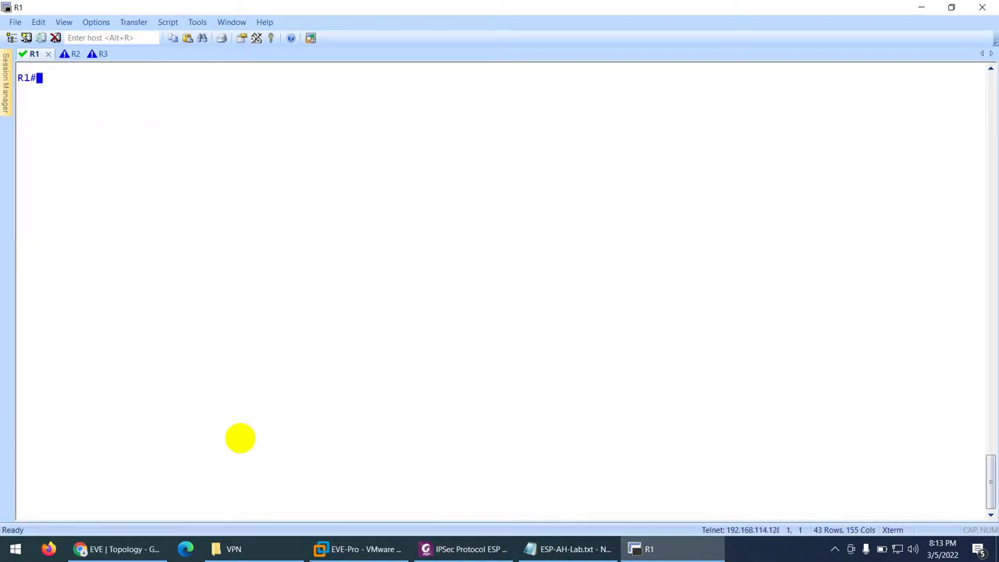
right_click(227, 312)
key("Return")
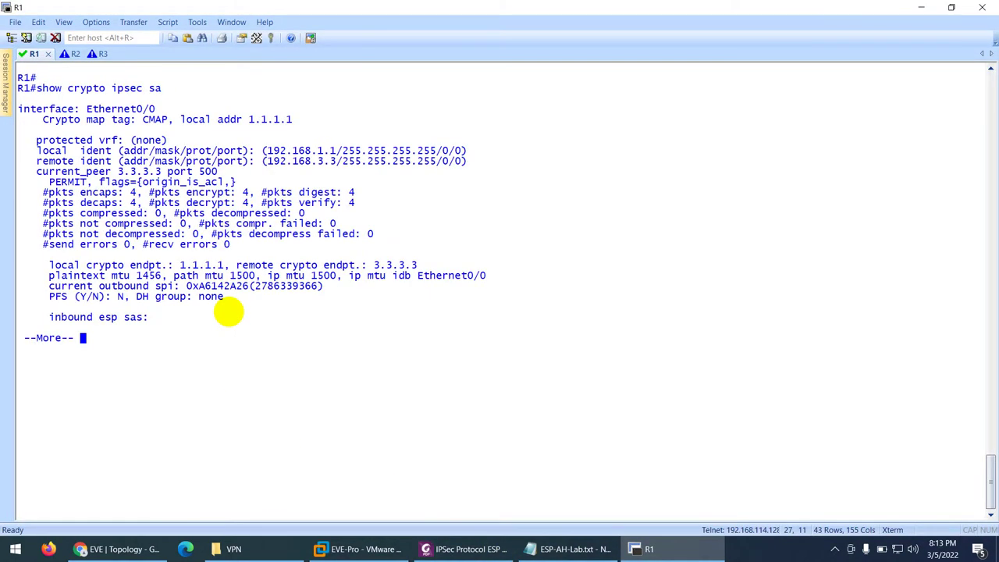
Highlight the encaps/encrypt/digest counts and idents 192.168.1.1 and 192.168.3.3, then page on
left_click_drag(119, 192, 357, 196)
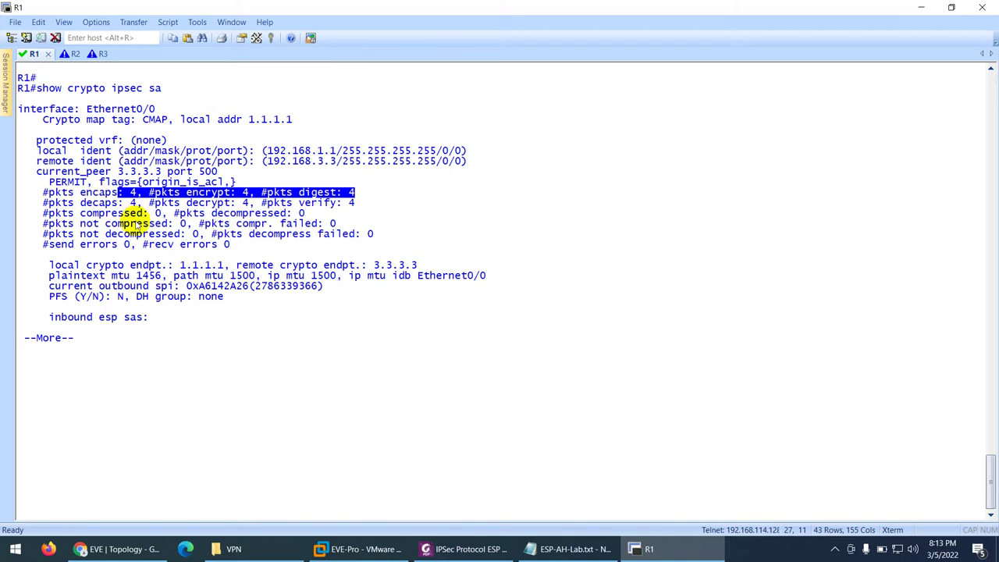
left_click_drag(268, 155, 336, 151)
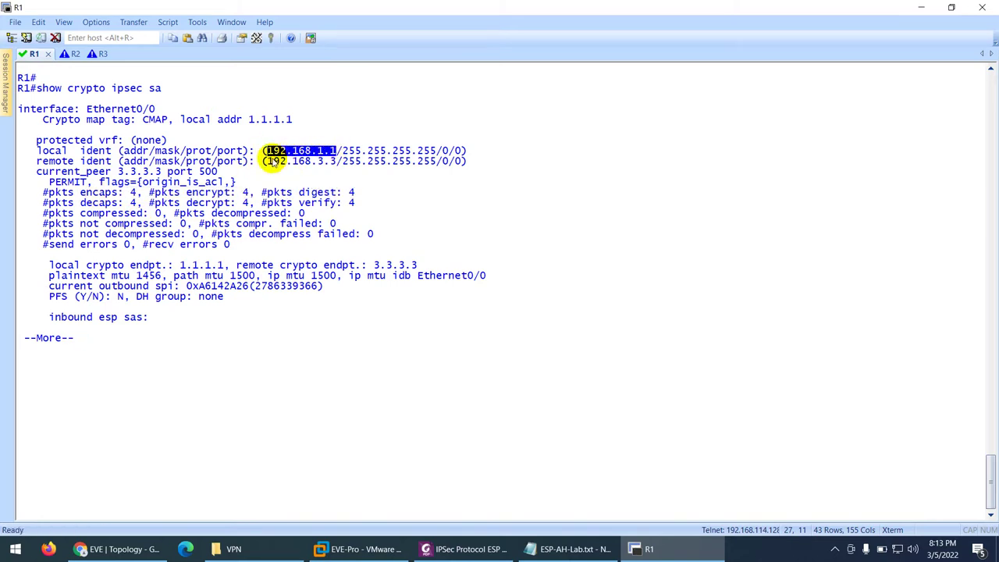
left_click_drag(267, 161, 336, 161)
key("space")
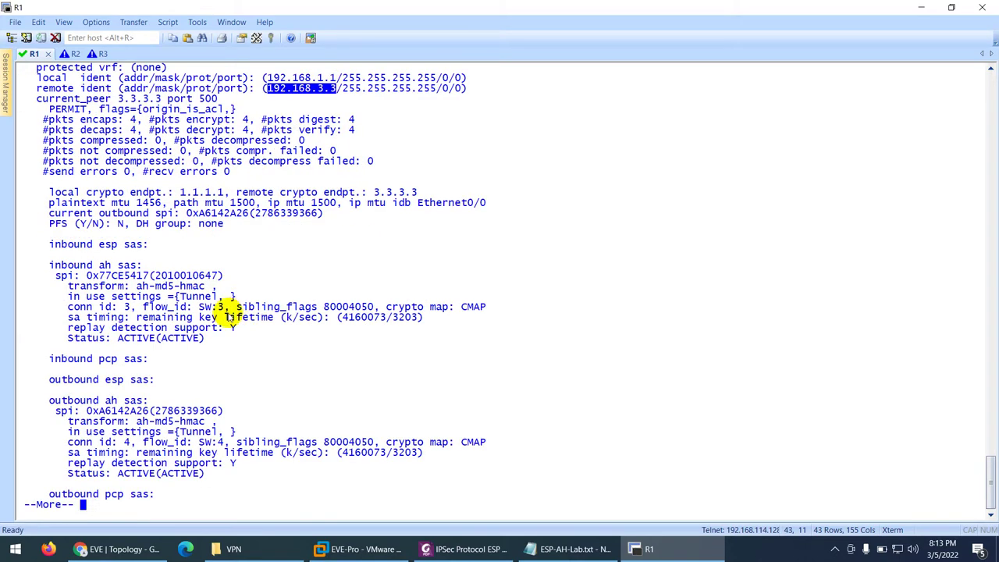
scroll(267, 331, "up", 4)
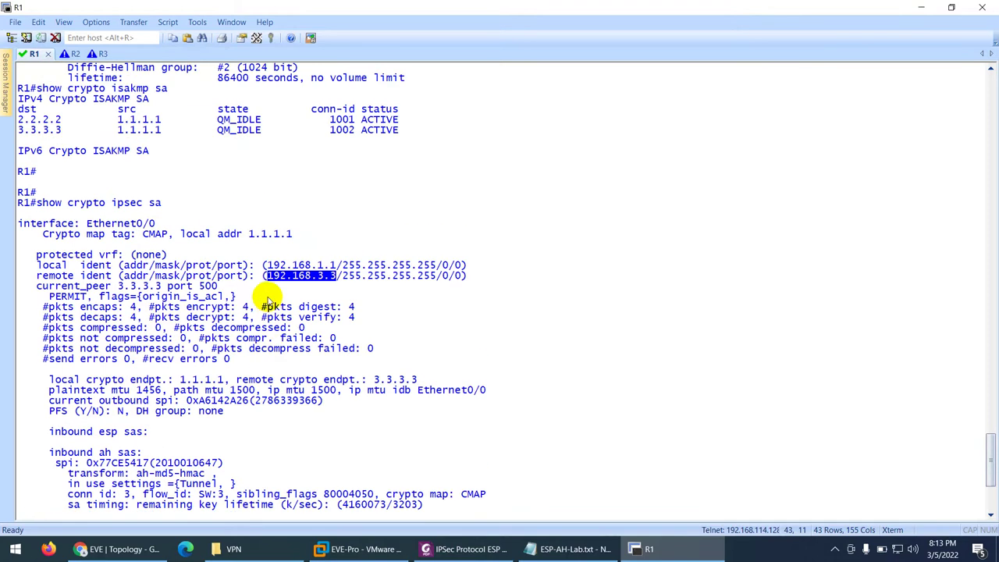
scroll(268, 297, "down", 1)
scroll(269, 293, "up", 2)
scroll(270, 292, "down", 3)
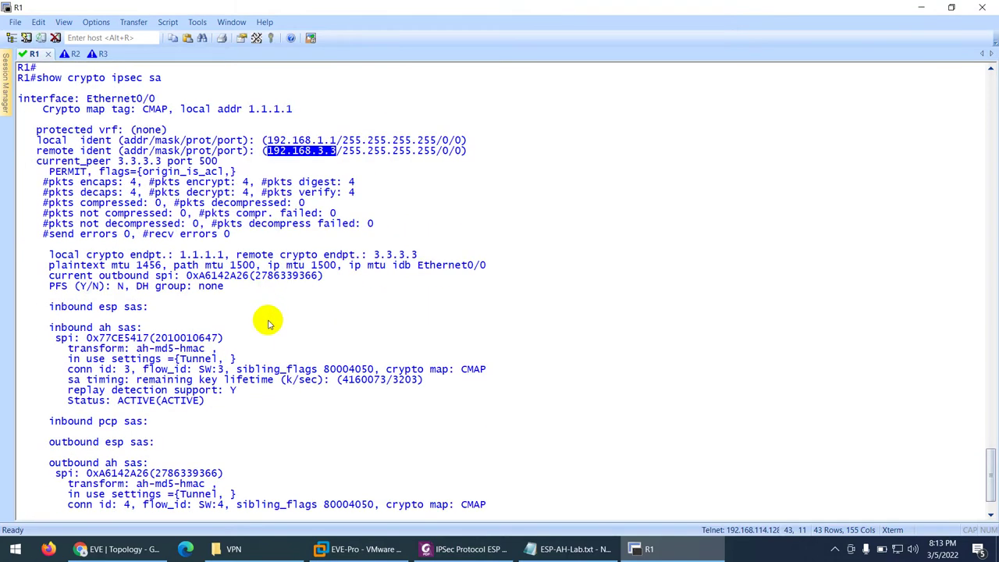
scroll(268, 322, "down", 15)
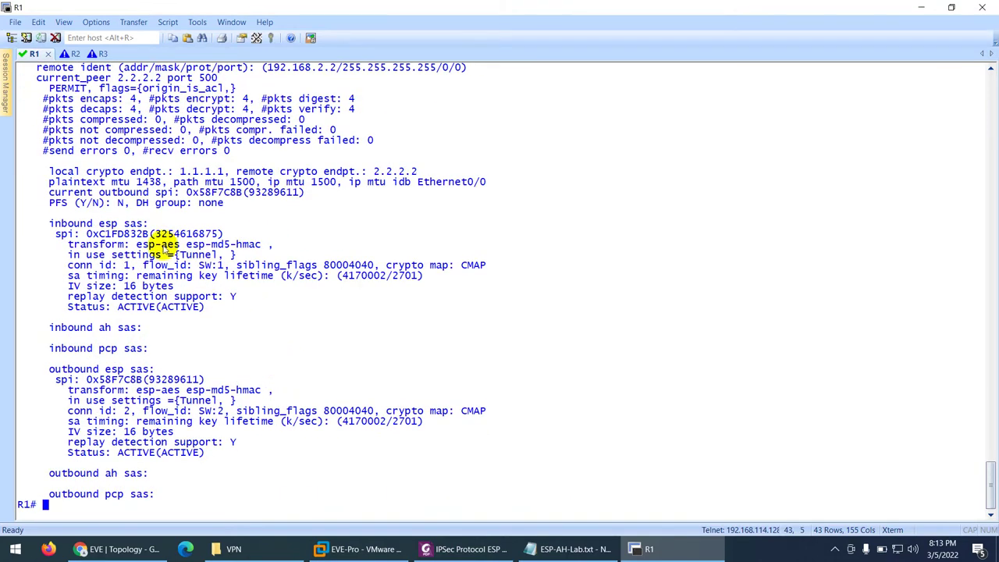
Edit a recalled ping command and ping 192.168.2.2 to generate tunnel traffic
key("Up")
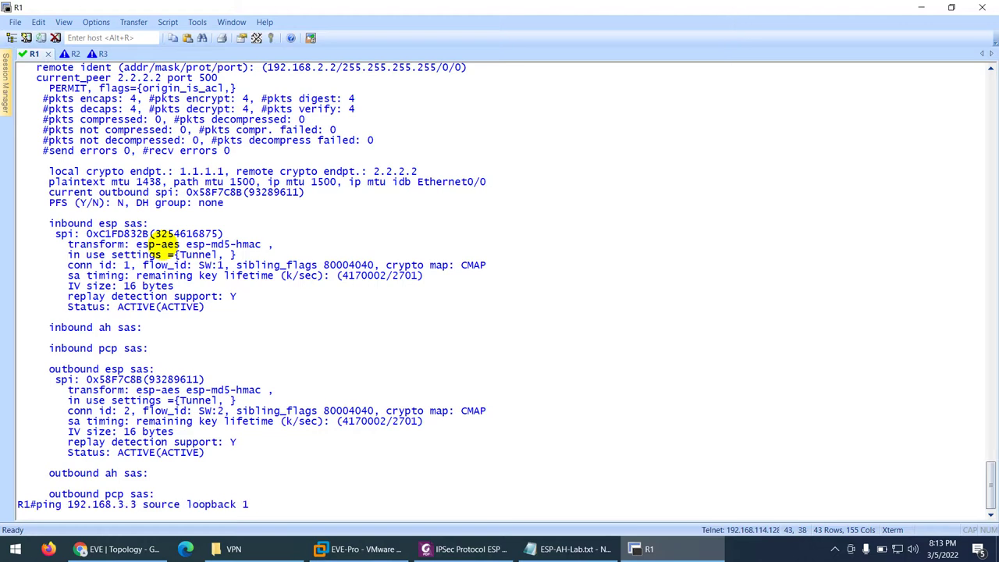
key("Up")
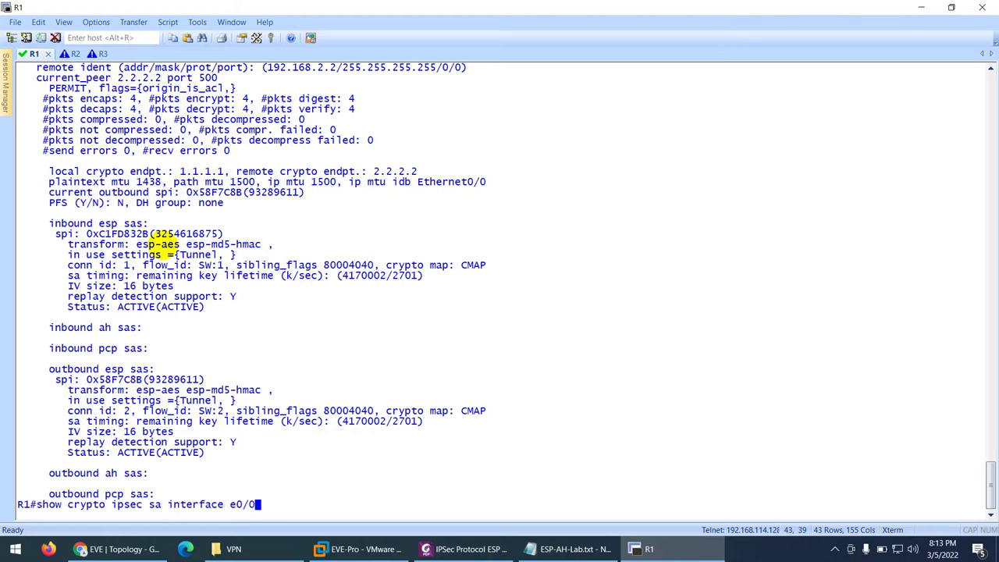
key("Down")
key("Down")
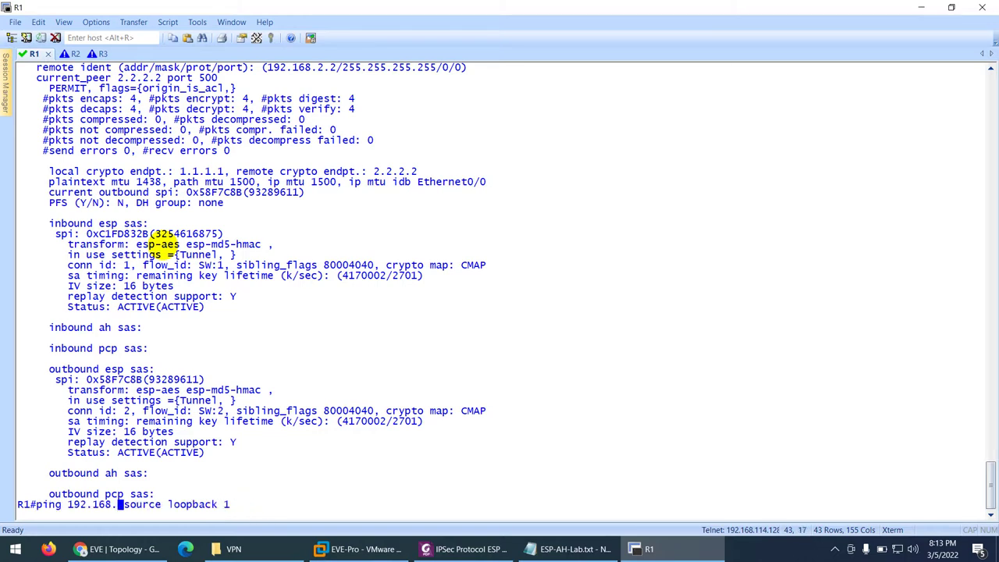
type("2.")
key("Return")
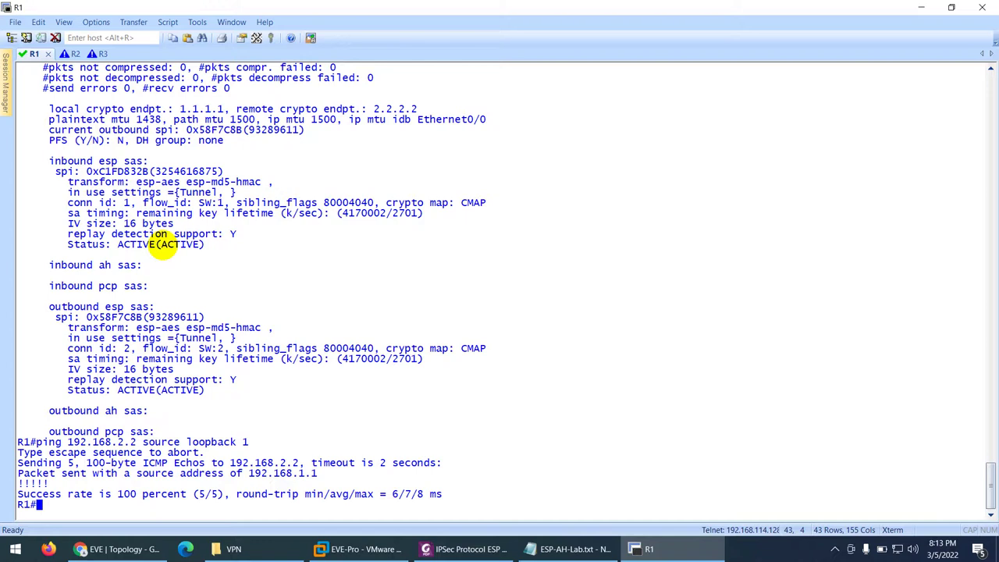
Re-run show crypto ipsec sa on a cleared screen and page to the 2.2.2.2 peer
key("ctrl+l")
key("Up")
key("Up")
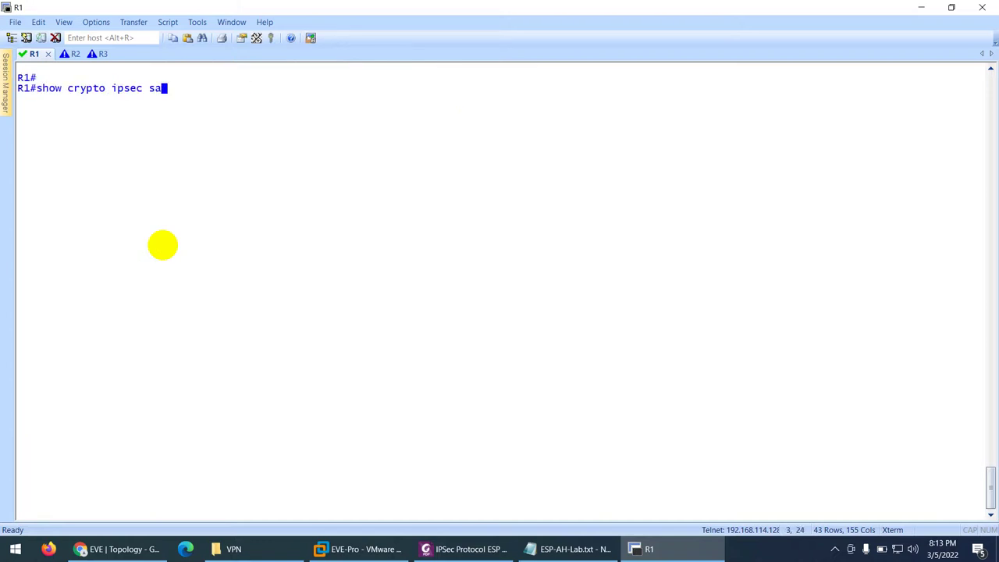
key("Return")
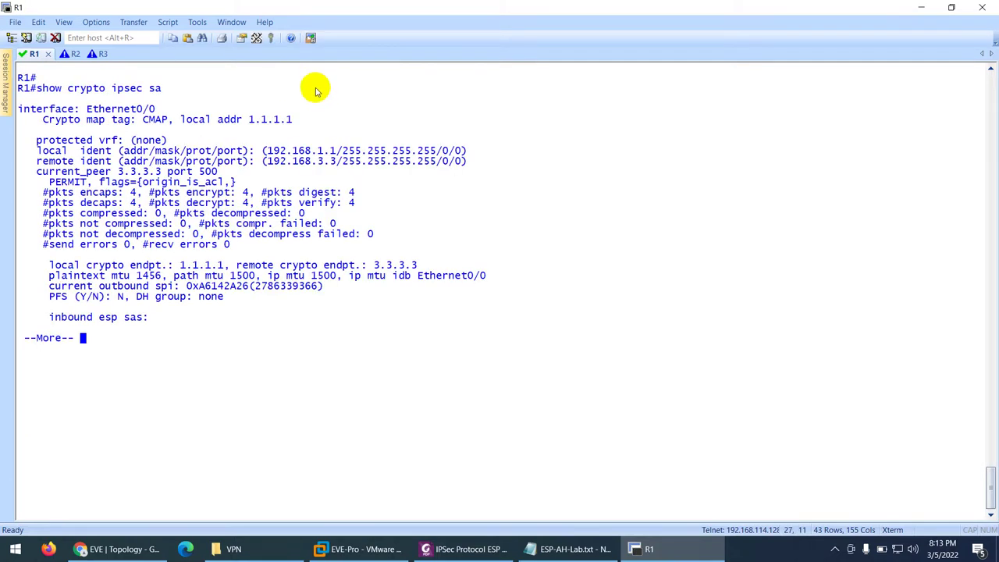
left_click_drag(311, 151, 349, 150)
key("space")
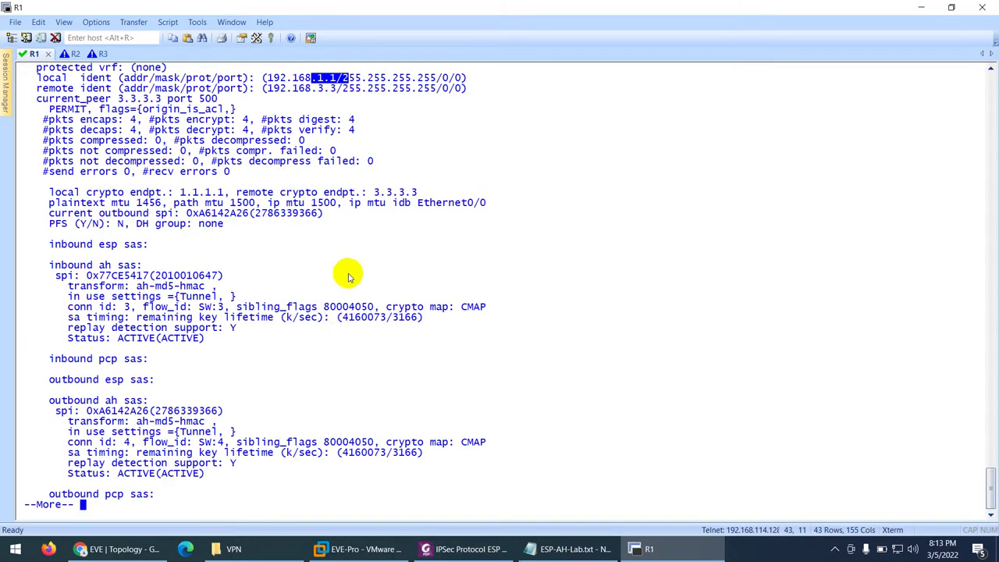
key("space")
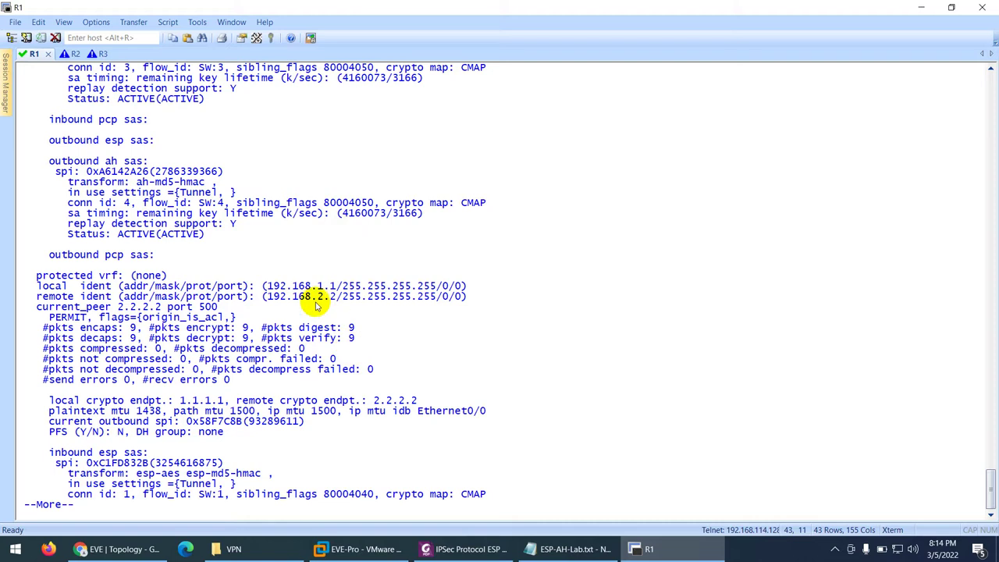
Highlight the 2.2.2.2 local subnet, AH tunnel mode, 9 encrypted packets and replay detection
left_click_drag(304, 286, 361, 287)
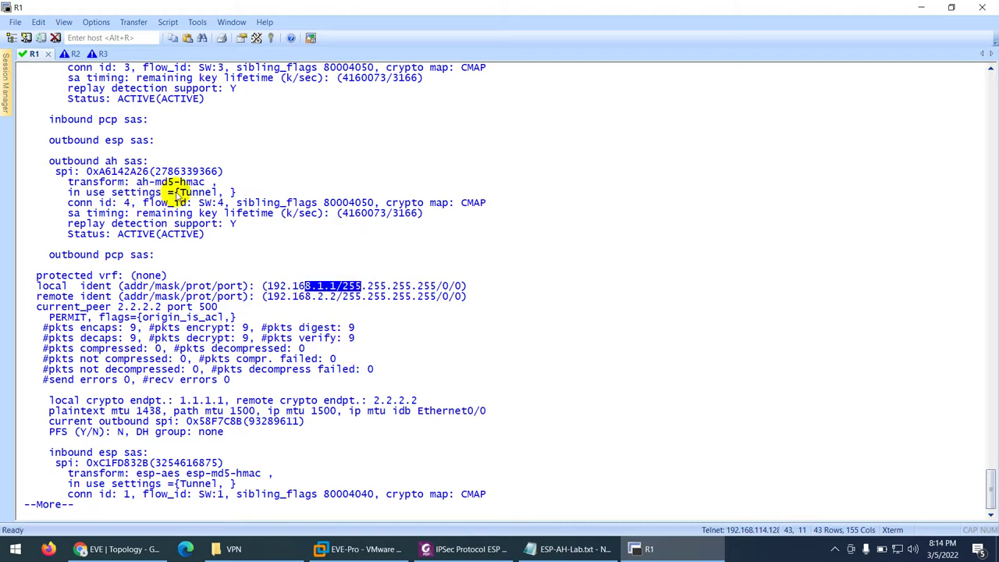
left_click_drag(174, 192, 223, 193)
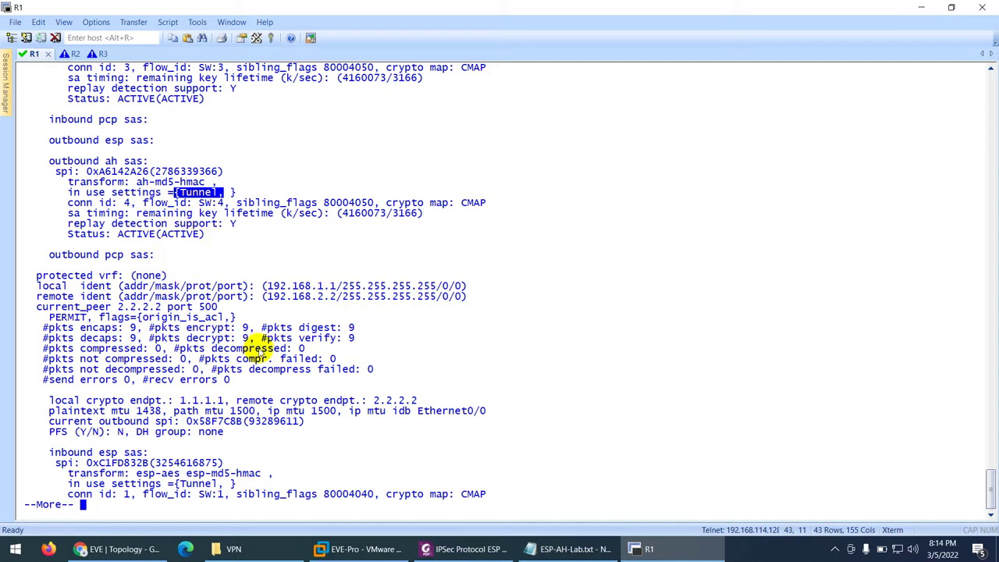
left_click_drag(173, 275, 278, 286)
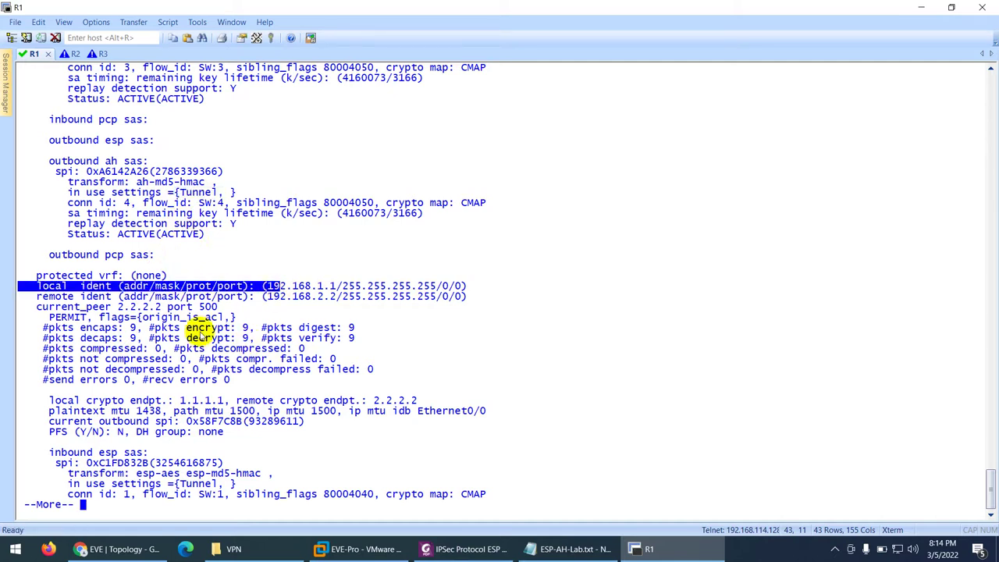
left_click_drag(185, 328, 270, 329)
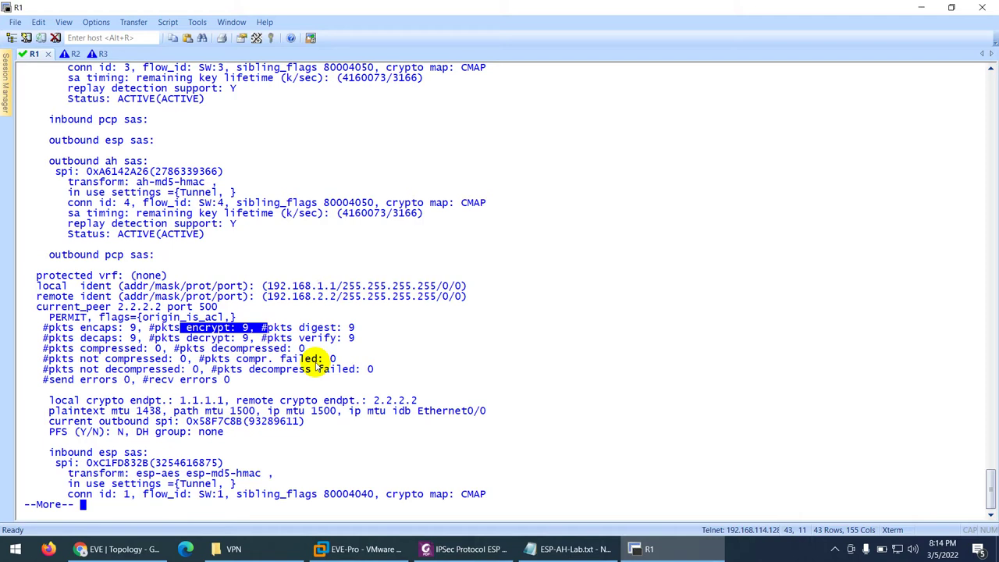
key("space")
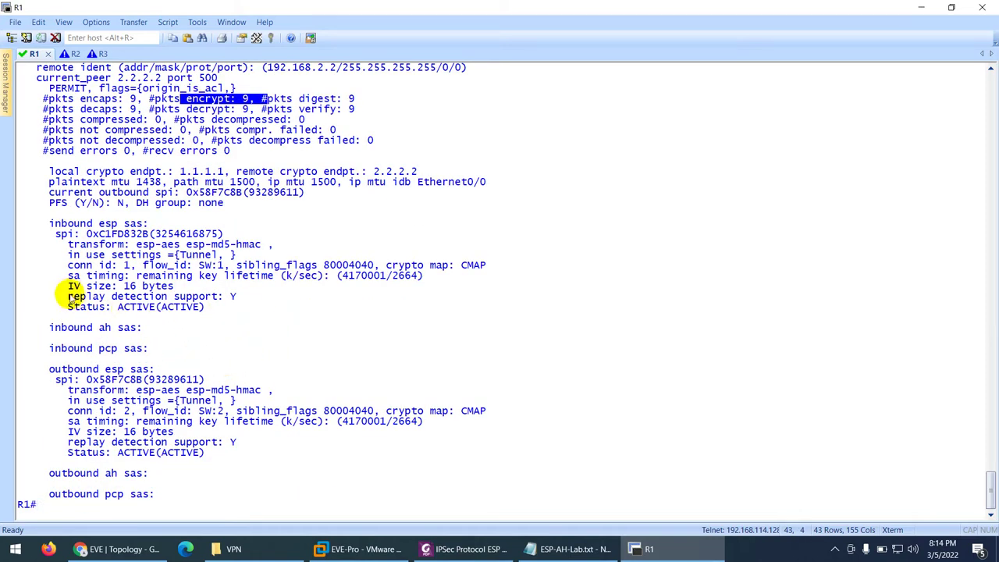
left_click_drag(68, 295, 231, 296)
Point out 3.3.3.3's outbound AH SAs and the empty ESP/AH entries, plus remote 192.168.2.2
scroll(234, 312, "up", 12)
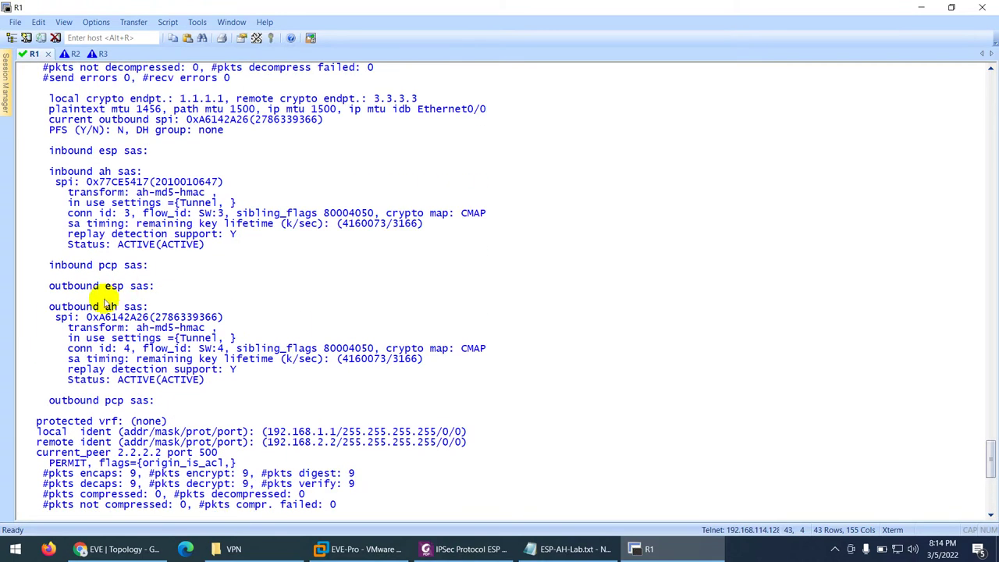
left_click_drag(103, 311, 153, 287)
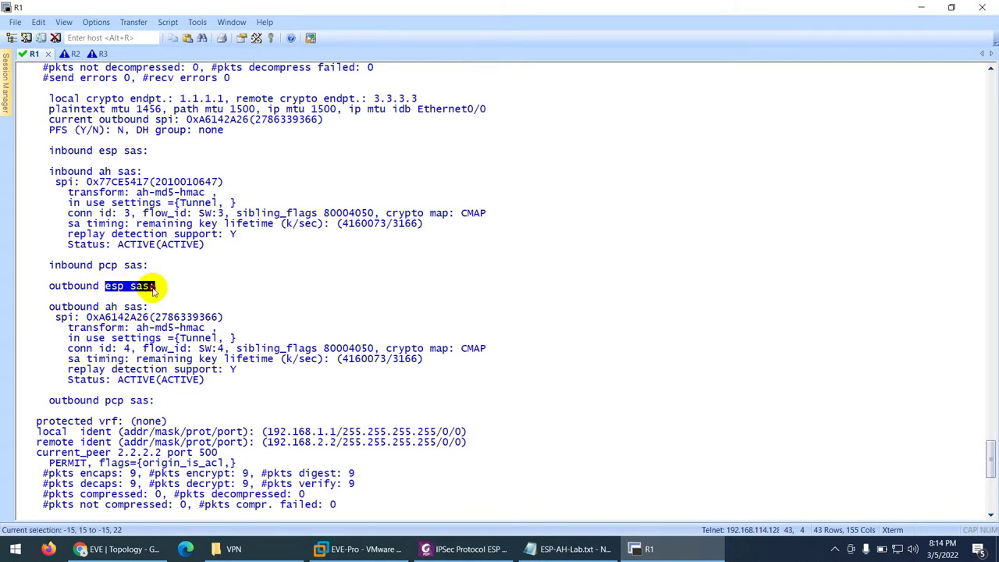
scroll(160, 313, "down", 12)
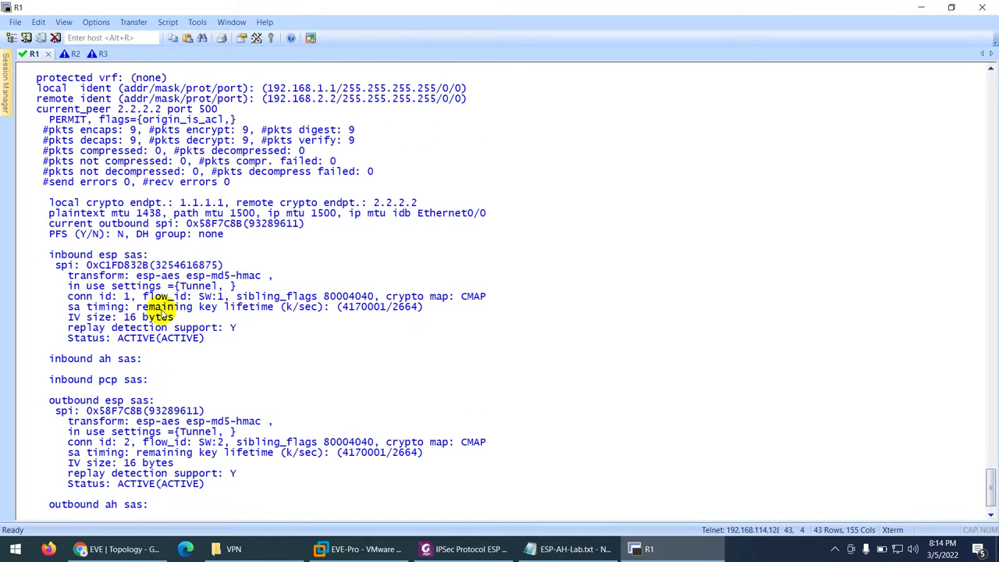
left_click_drag(105, 370, 143, 370)
left_click_drag(93, 328, 139, 331)
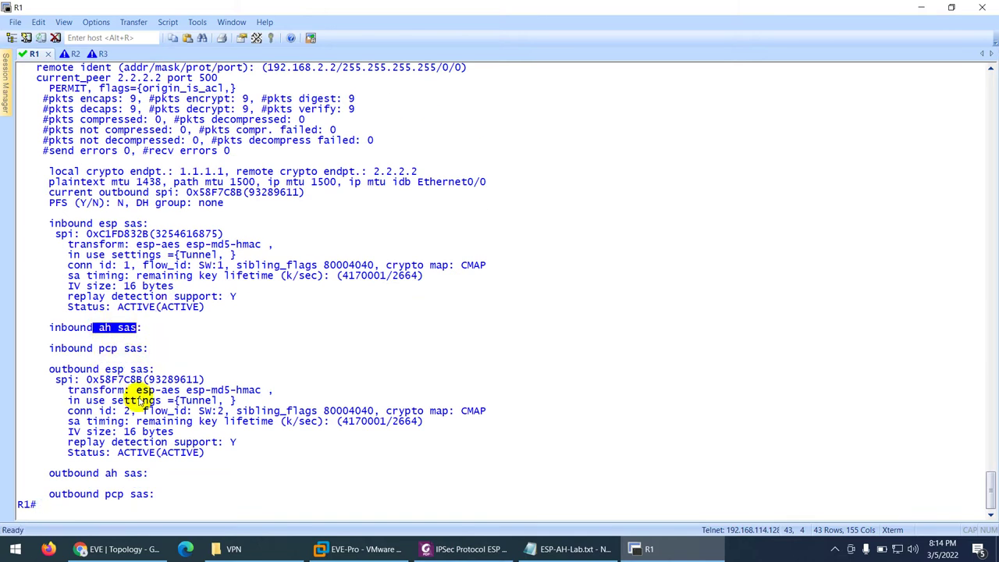
left_click_drag(45, 473, 140, 476)
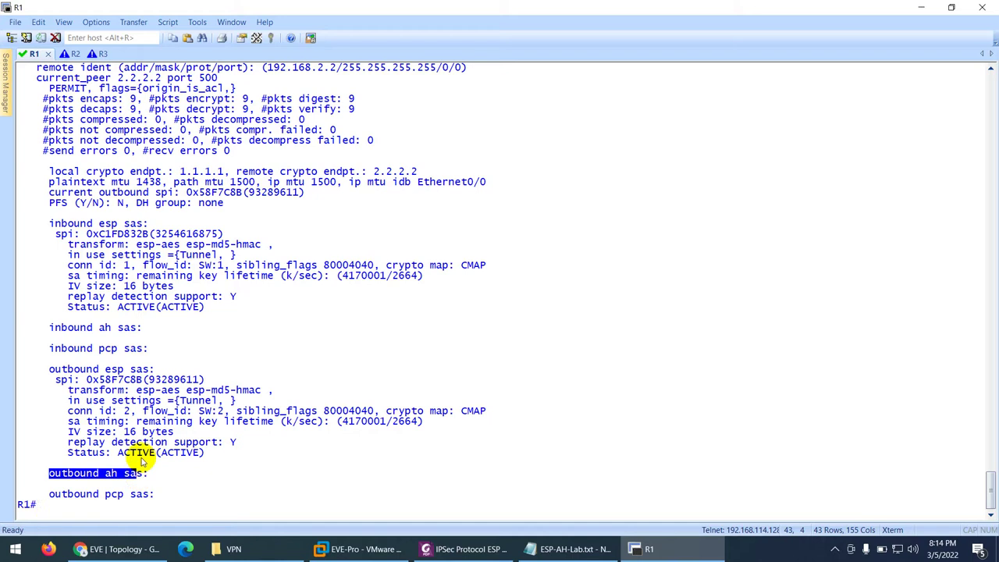
scroll(289, 258, "up", 4)
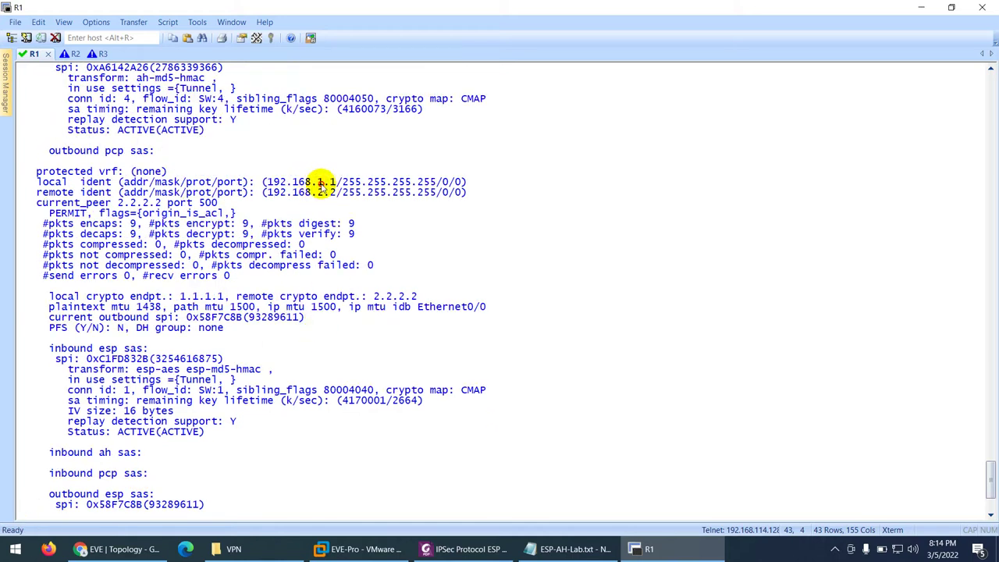
left_click_drag(324, 192, 337, 192)
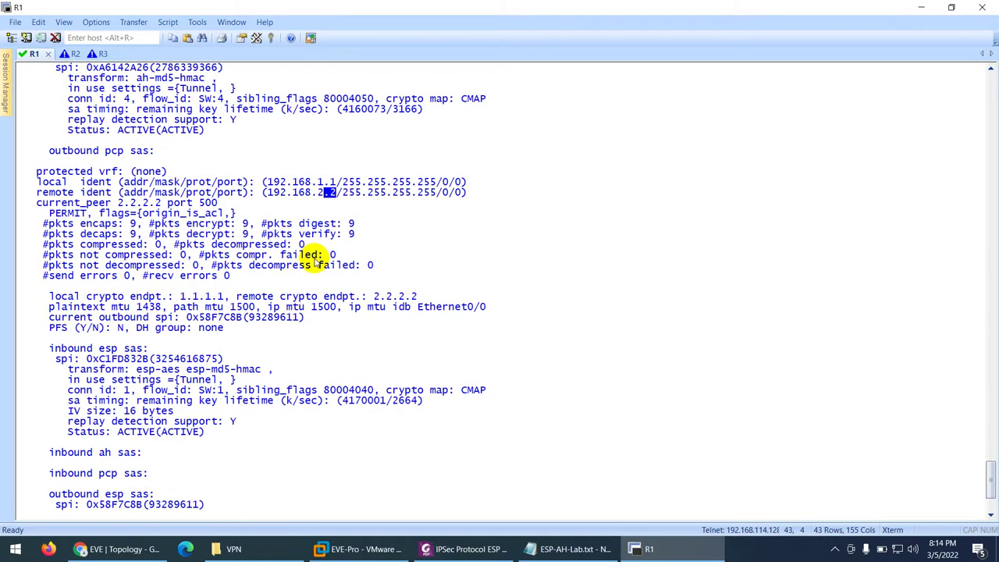
Show 3.3.3.3 has no inbound ESP SAs and 2.2.2.2 carries only outbound ESP SAs
scroll(296, 245, "up", 13)
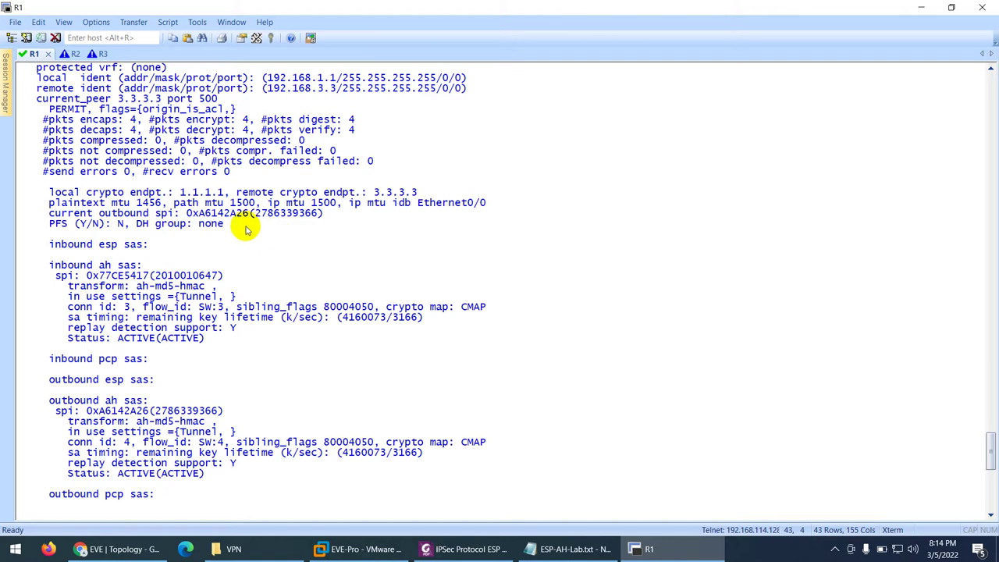
scroll(227, 242, "up", 2)
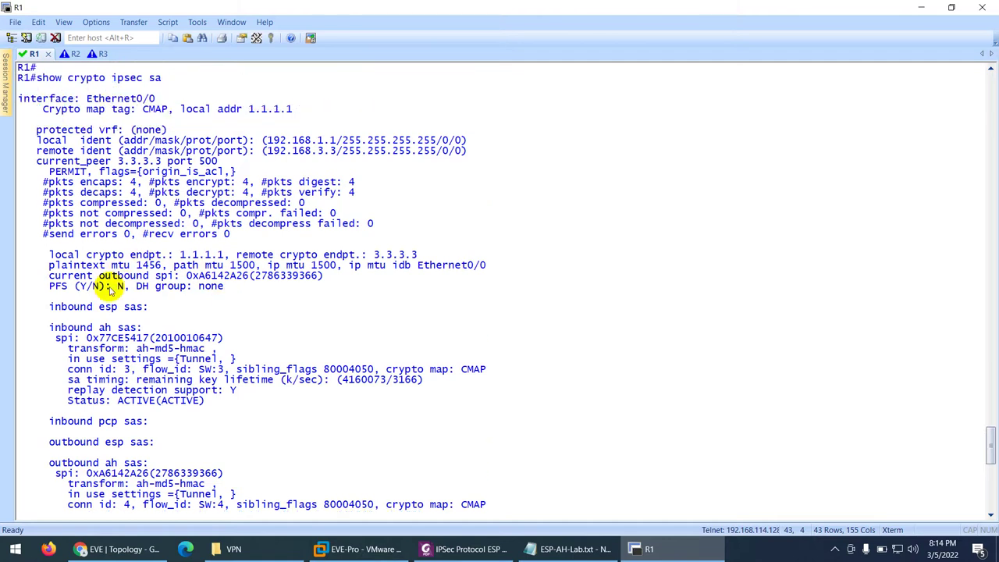
left_click_drag(94, 311, 138, 312)
scroll(141, 311, "down", 2)
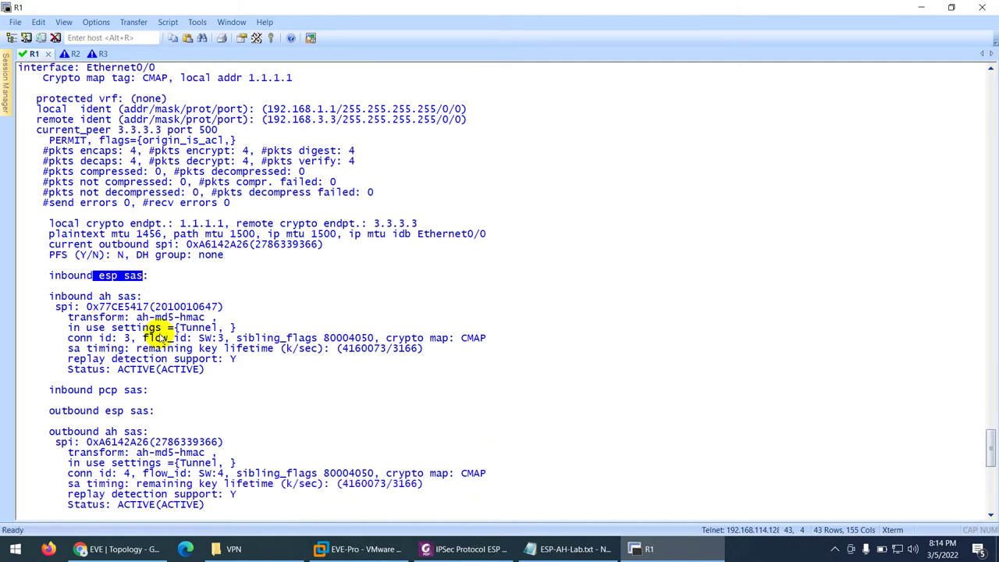
left_click_drag(98, 265, 133, 269)
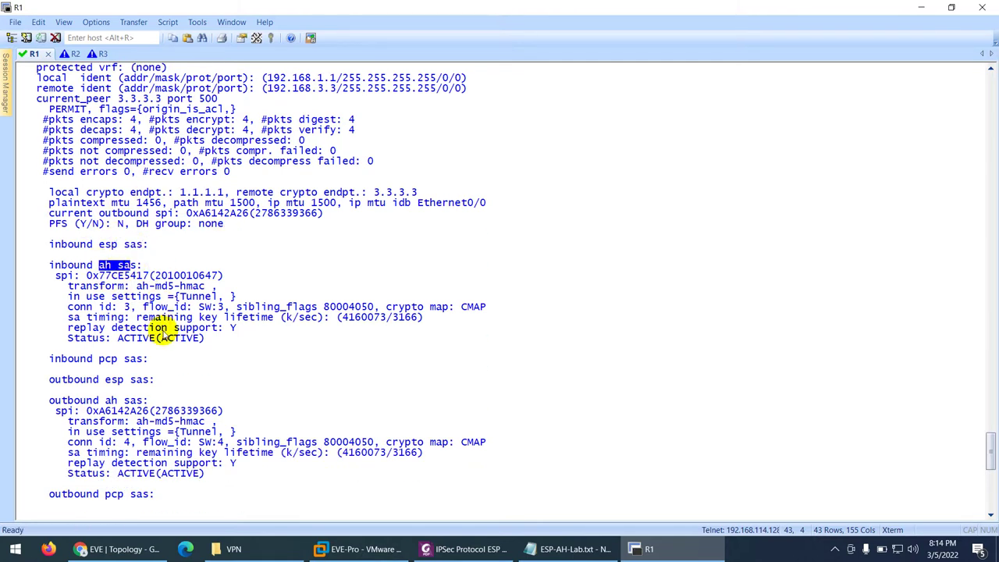
scroll(138, 336, "down", 15)
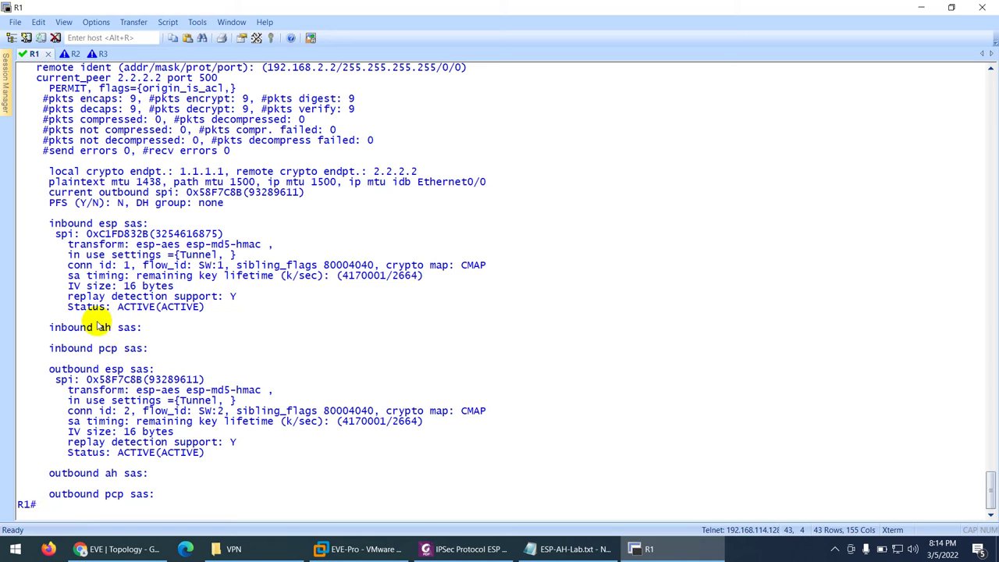
left_click_drag(93, 327, 137, 328)
left_click_drag(93, 369, 205, 378)
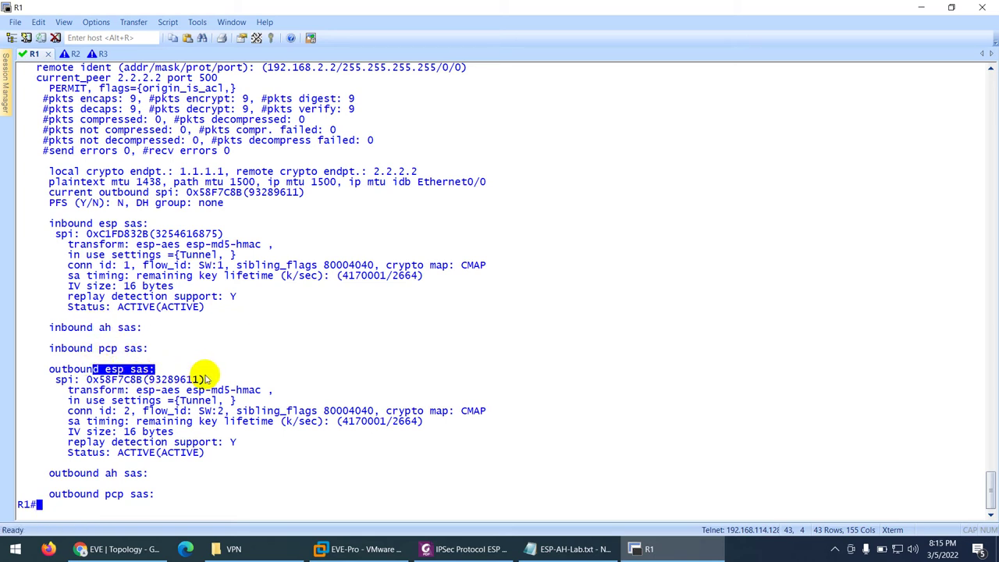
Scroll the IPSec Protocol ESP AH notes to the Verify IPSec Phase 2 table
left_click(470, 550)
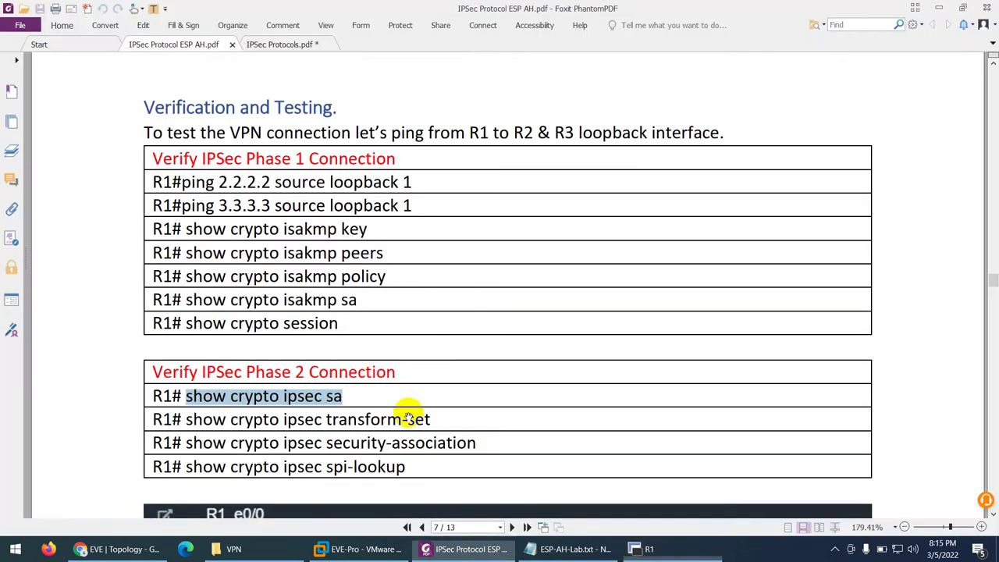
scroll(347, 374, "down", 3)
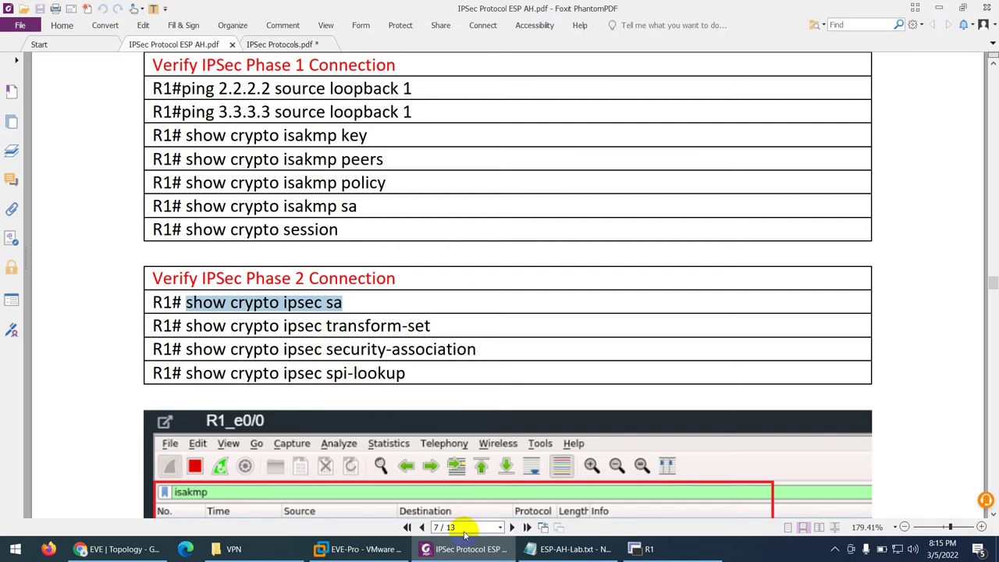
Run show crypto isakmp policy on a cleared R1 terminal
left_click(447, 551)
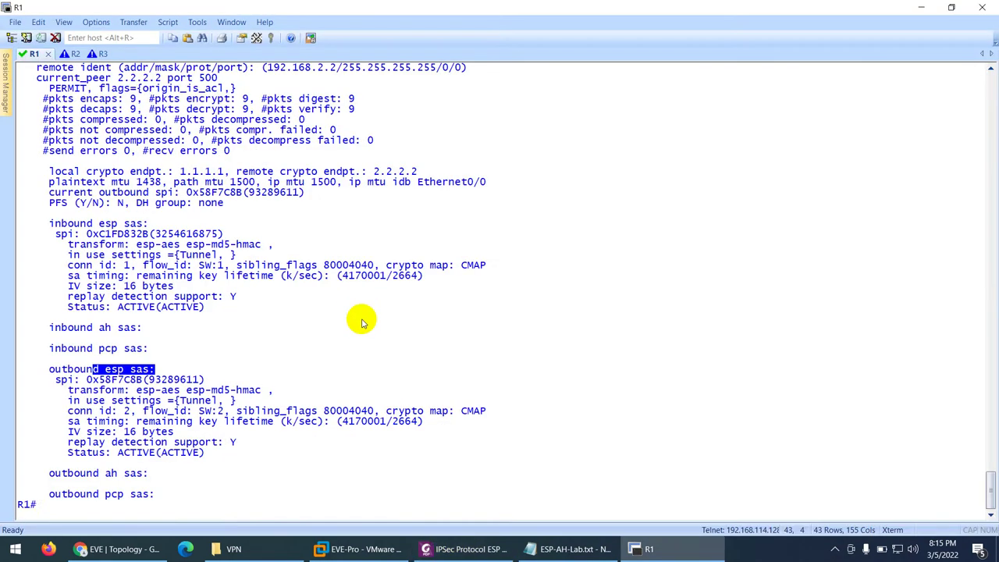
key("ctrl+l")
key("Return")
type("show cry")
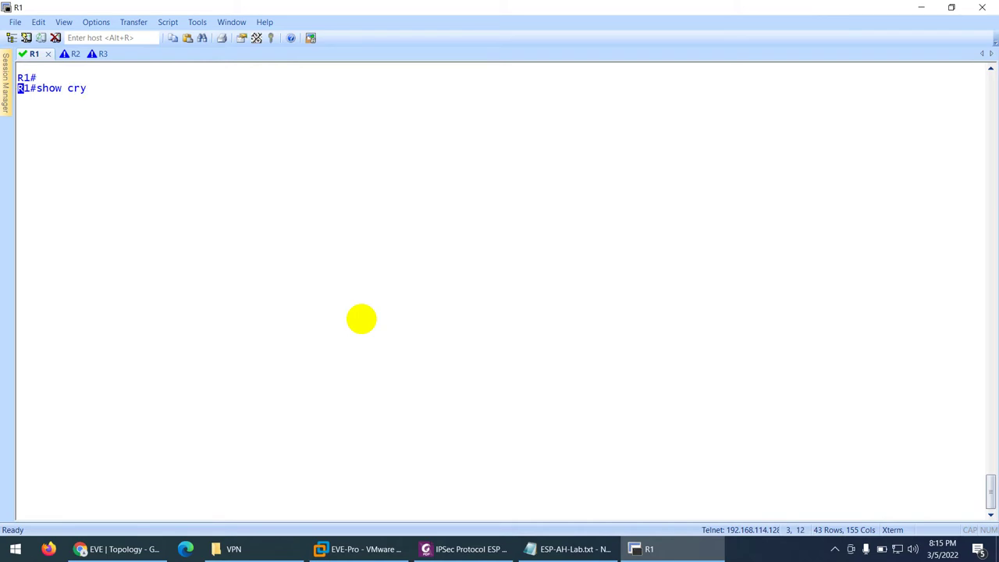
key("Tab")
type("is")
key("Tab")
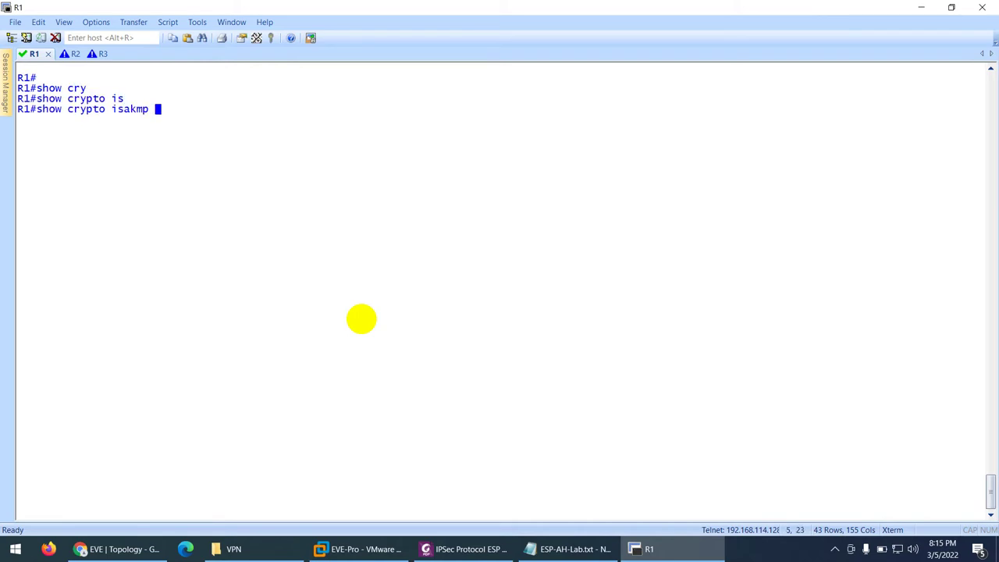
type("?")
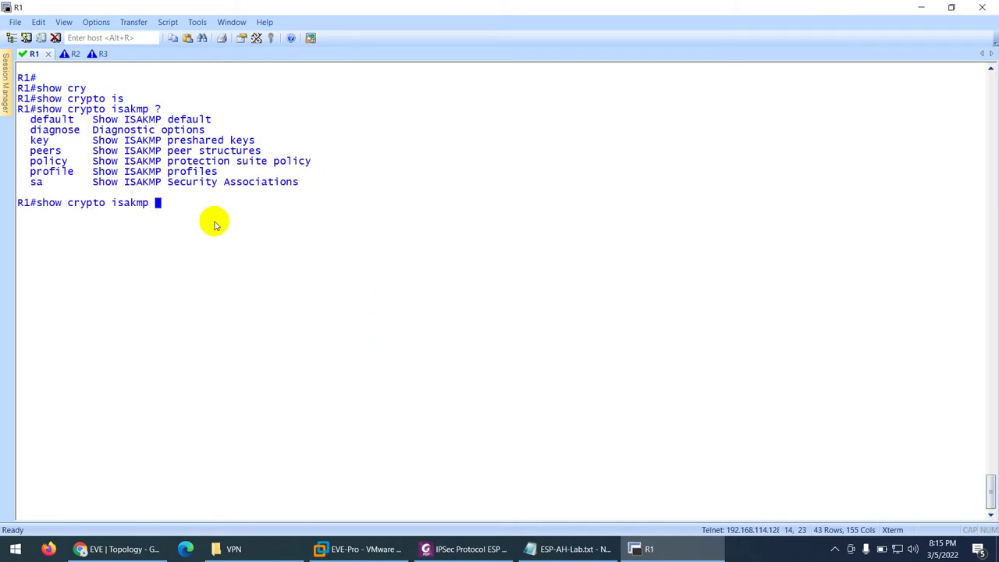
type("po")
key("Tab")
key("Return")
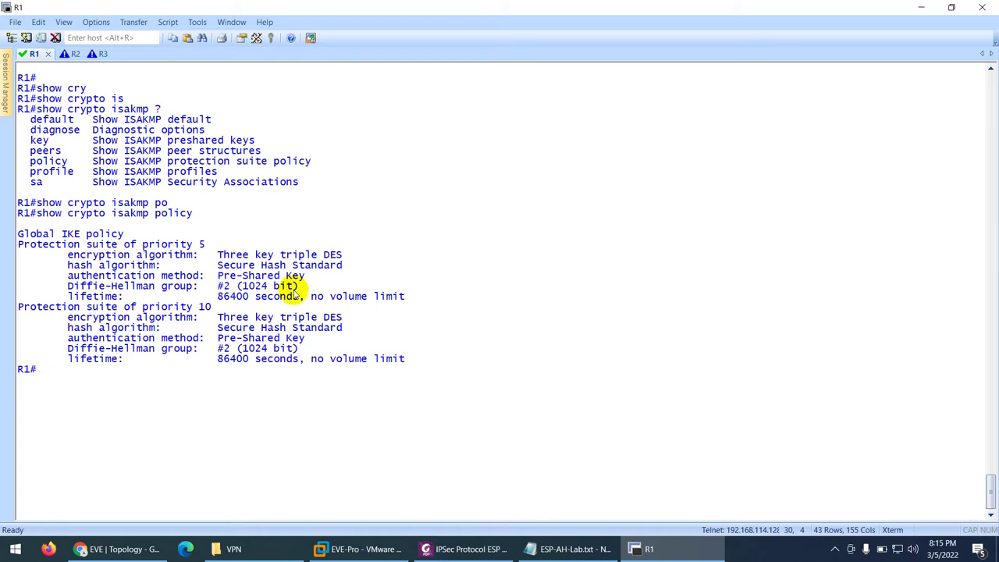
Run show crypto isakmp key to list the pre-shared keys for 2.2.2.2 and 3.3.3.3
key("Up")
key("BackSpace")
key("BackSpace")
key("BackSpace")
key("BackSpace")
key("BackSpace")
key("BackSpace")
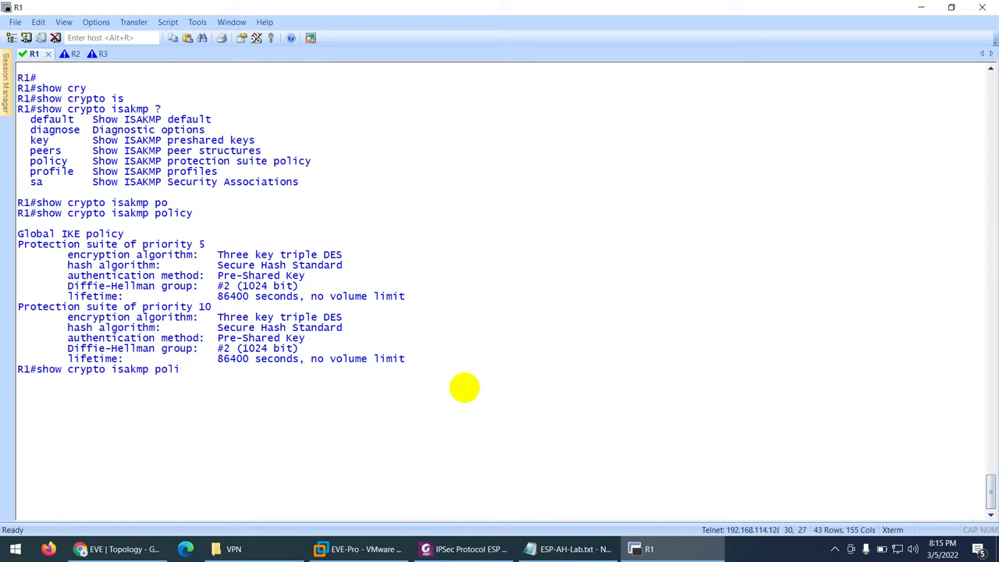
type("key")
key("Tab")
key("Return")
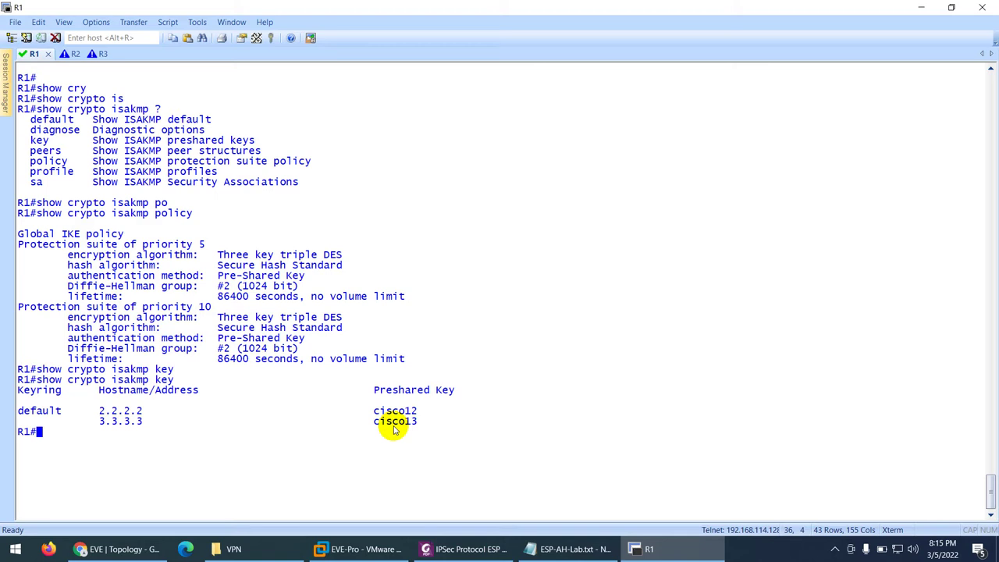
Run show crypto isakmp peers, confirming peers from local 1.1.1.1, then clear the screen
key("Up")
key("BackSpace")
key("BackSpace")
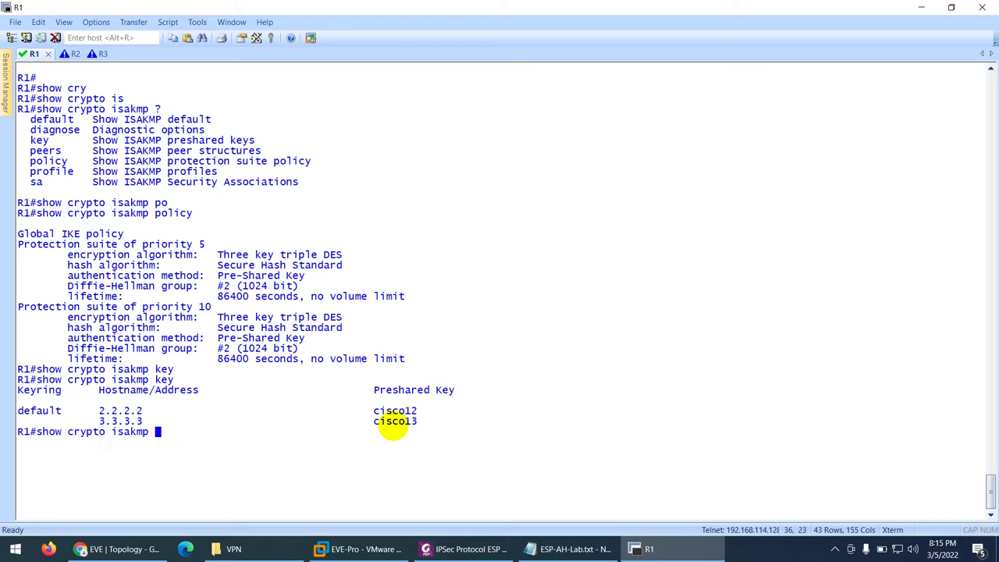
type("peer")
key("Tab")
key("Return")
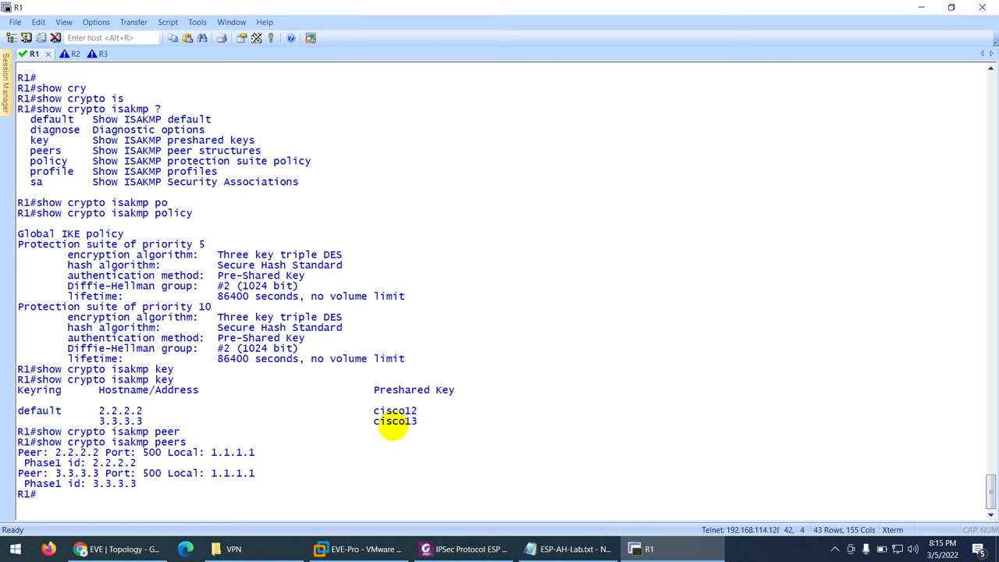
key("ctrl+l")
key("Return")
Try the profile option, then run show crypto isakmp sa showing both peers QM_IDLE ACTIVE
key("Up")
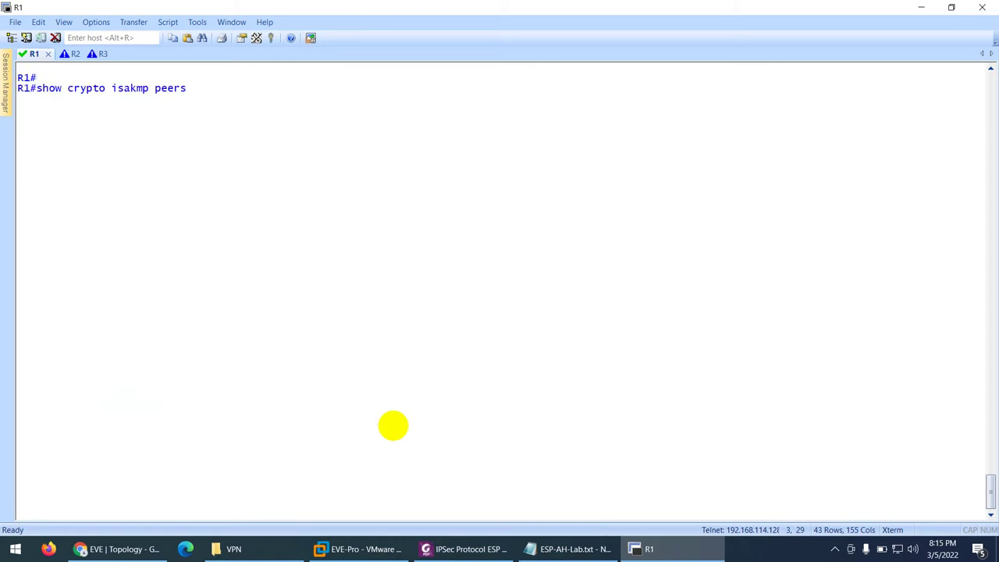
key("BackSpace")
key("BackSpace")
key("BackSpace")
type("?")
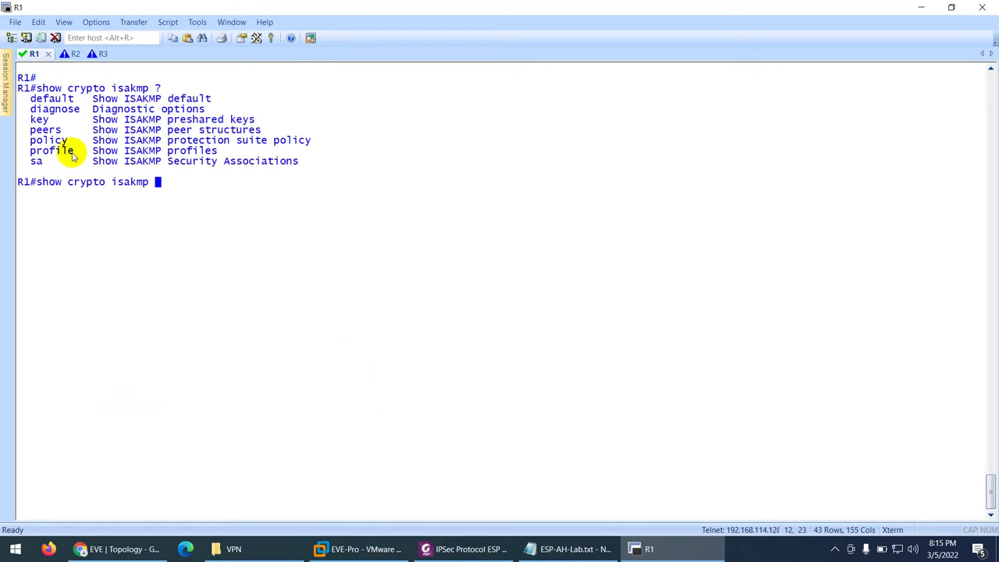
type("p")
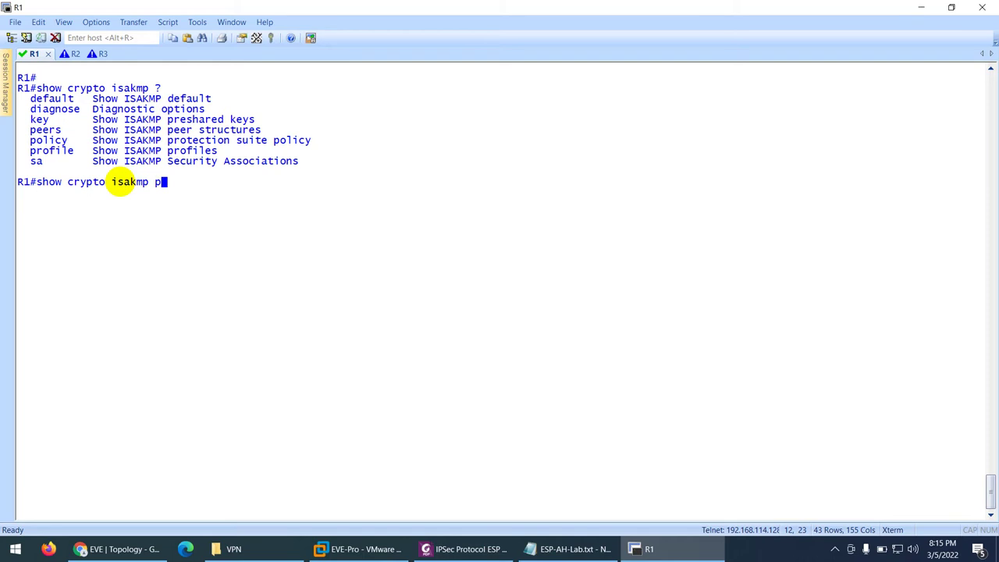
type("ri")
key("Tab")
key("Tab")
key("Tab")
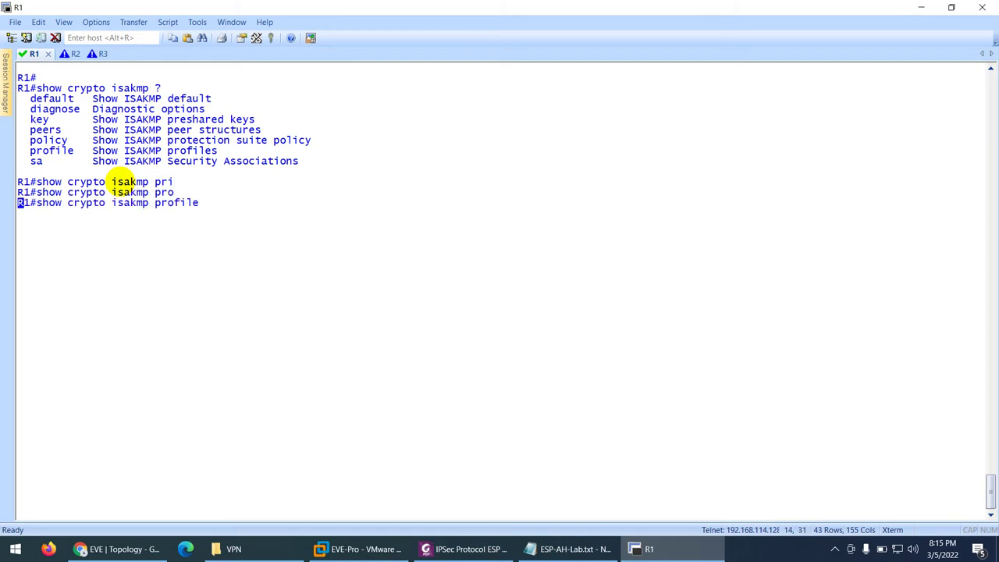
key("BackSpace")
key("BackSpace")
key("BackSpace")
key("BackSpace")
key("BackSpace")
key("BackSpace")
key("BackSpace")
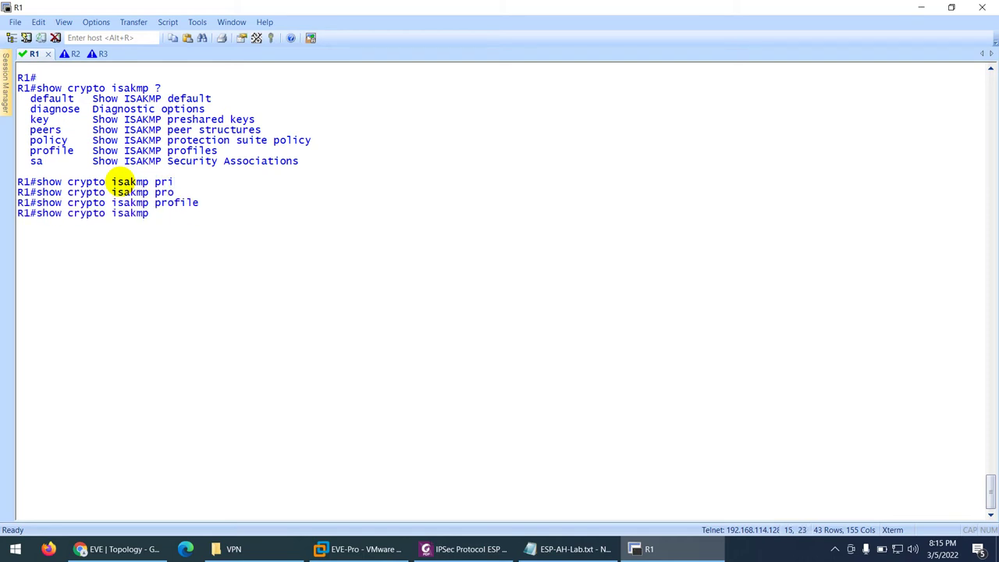
type("sa")
key("Return")
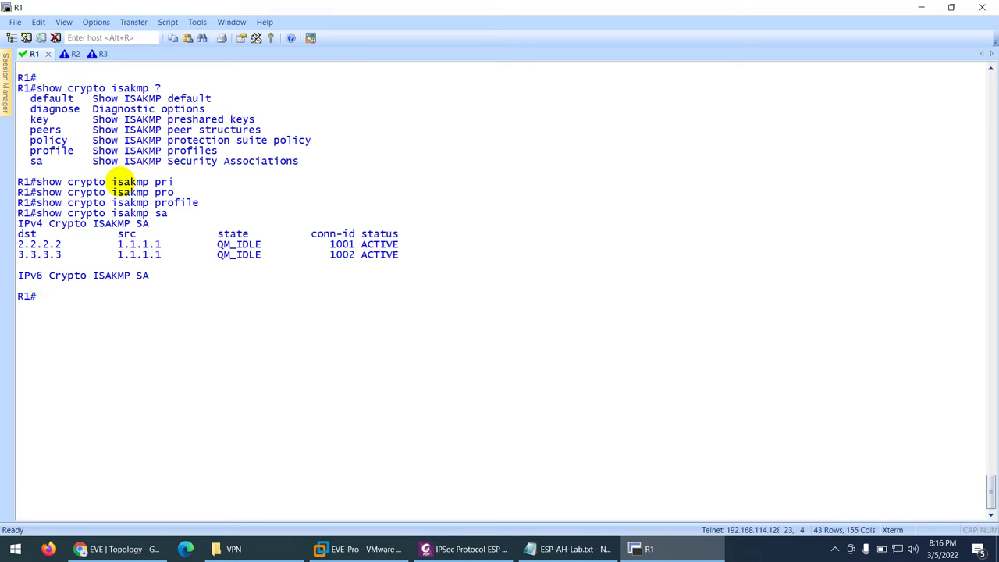
Edit the recalled command to begin show crypto ipsec
key("Up")
key("BackSpace")
key("BackSpace")
key("BackSpace")
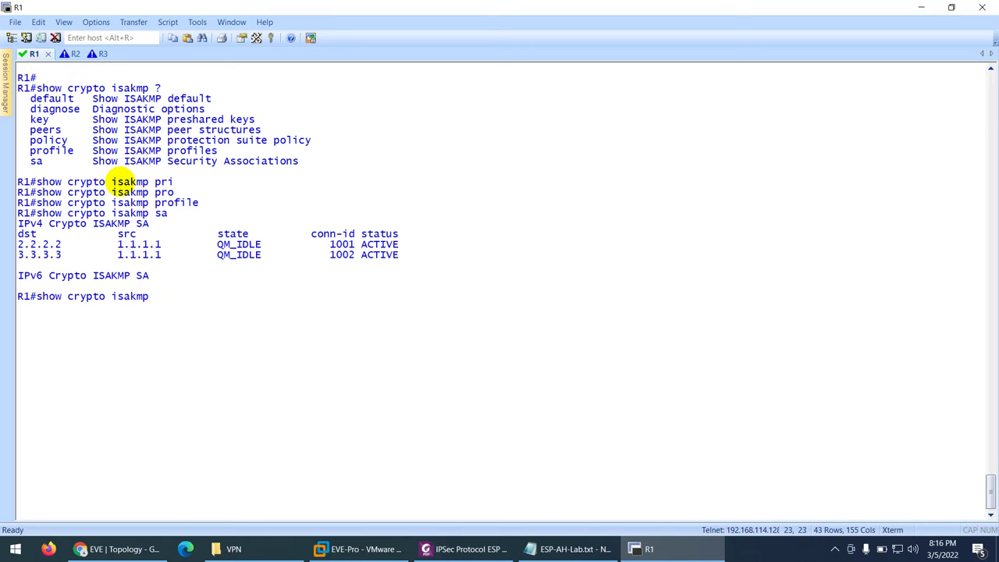
key("BackSpace")
key("BackSpace")
key("BackSpace")
key("BackSpace")
key("BackSpace")
key("BackSpace")
type("ips")
key("Tab")
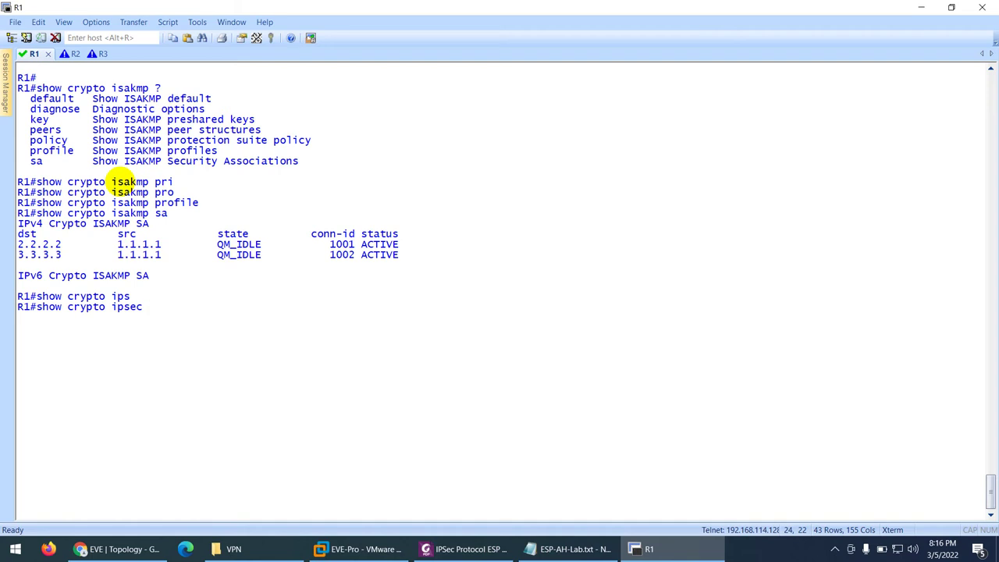
Run show crypto ipsec policy (no policy exists) and show crypto ipsec sa
type("?")
type("po")
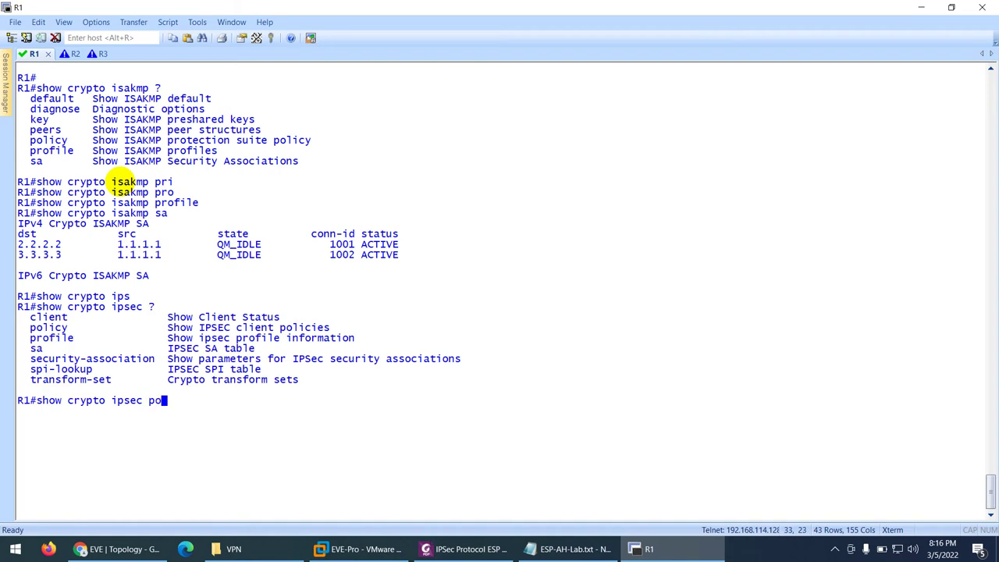
key("Tab")
key("Return")
key("Up")
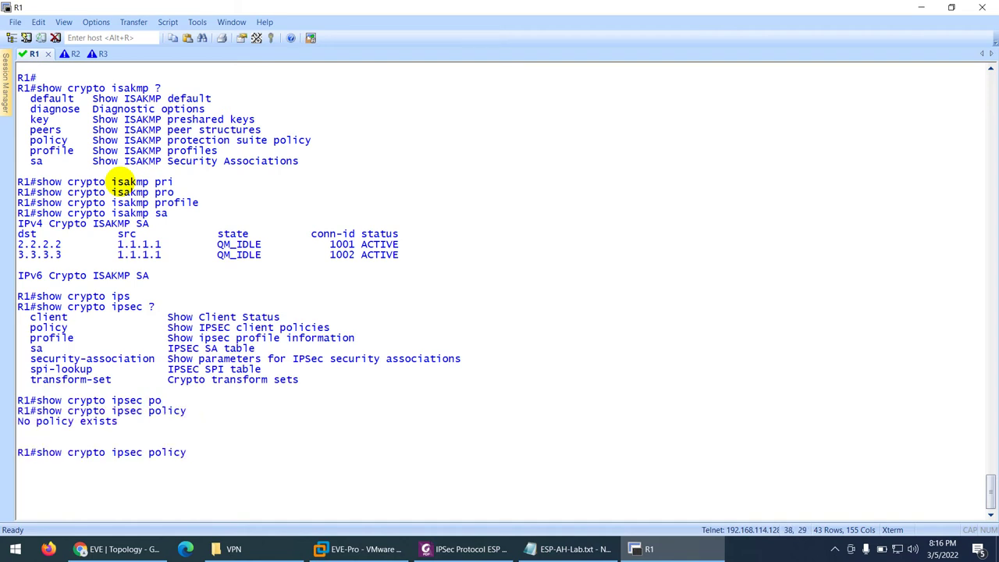
key("BackSpace")
key("BackSpace")
key("BackSpace")
key("BackSpace")
key("BackSpace")
type("sa")
key("Return")
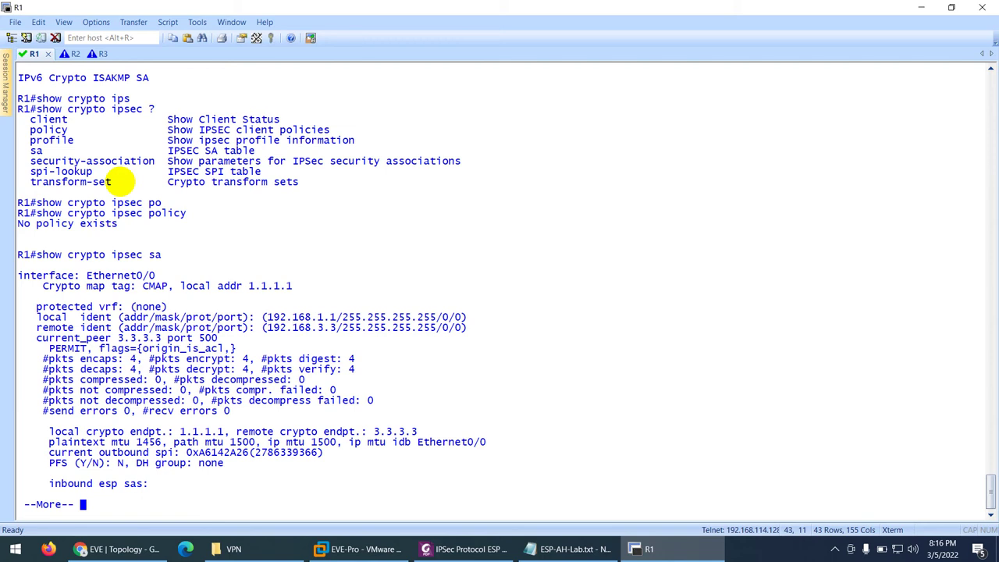
Show the IPsec security-association lifetime of 4608000 kilobytes/3600 seconds, then list ipsec options
key("Up")
key("BackSpace")
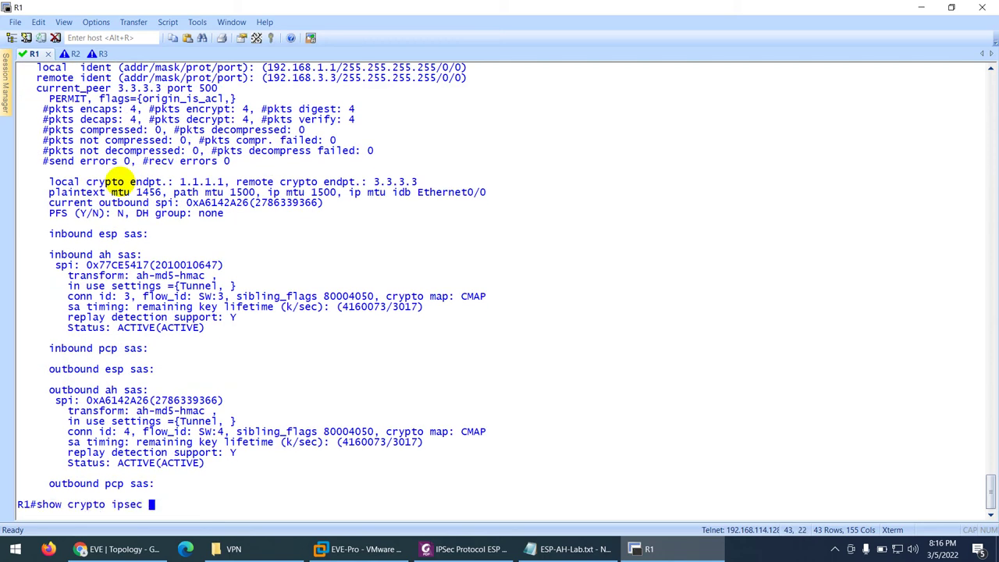
type("ec")
key("Tab")
key("Return")
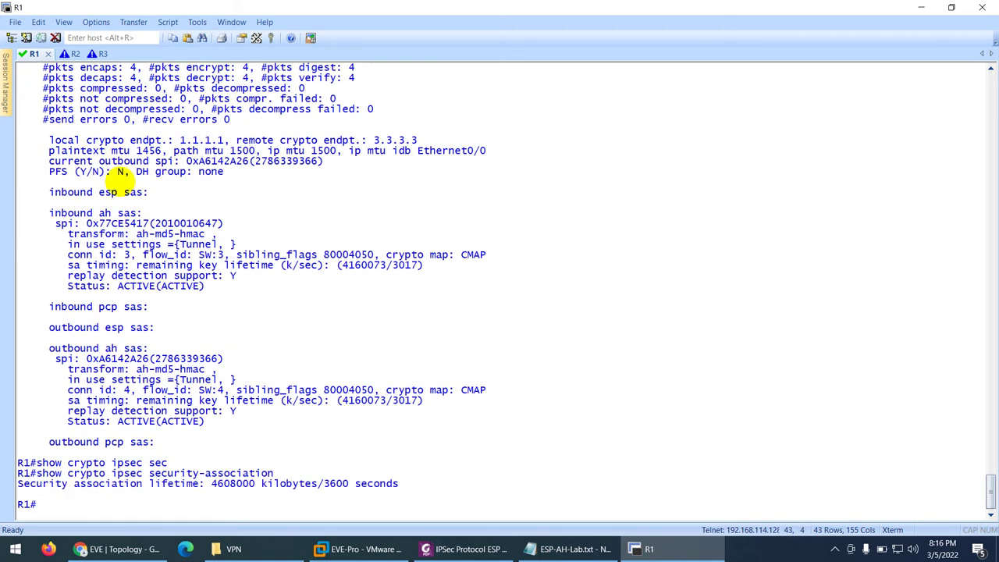
key("Up")
key("BackSpace")
key("BackSpace")
key("BackSpace")
key("BackSpace")
key("BackSpace")
key("BackSpace")
key("BackSpace")
key("BackSpace")
key("BackSpace")
key("BackSpace")
key("BackSpace")
key("BackSpace")
key("BackSpace")
key("BackSpace")
key("BackSpace")
key("BackSpace")
key("BackSpace")
key("BackSpace")
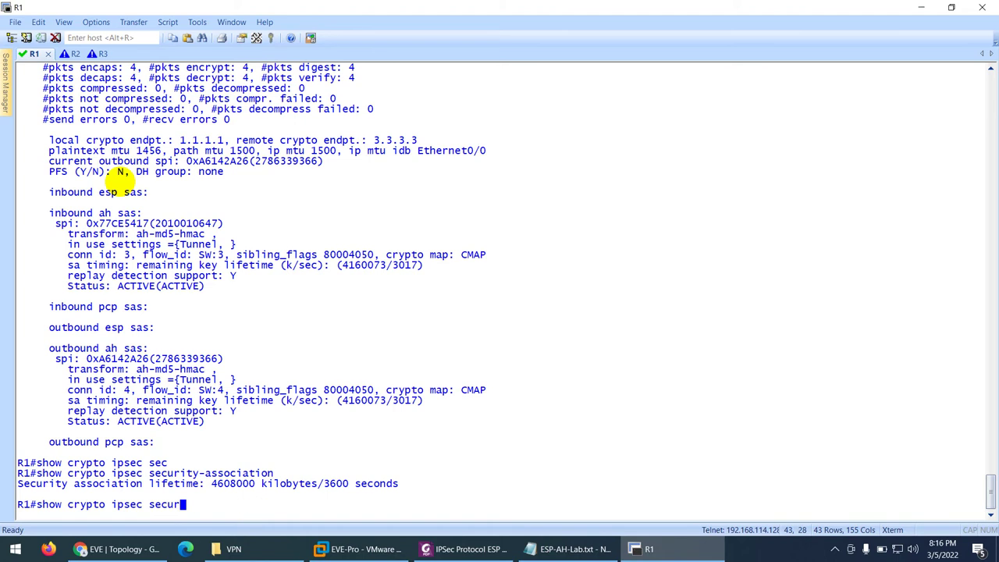
type("?")
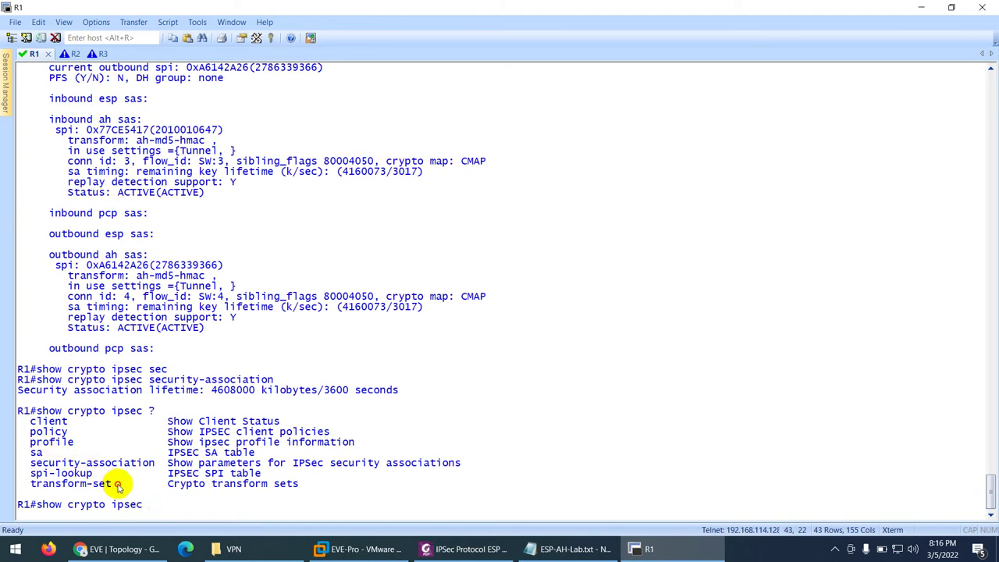
Run show crypto ipsec transform-set, marking TSET1 Tunnel and TSET2 Transport
left_click_drag(117, 484, 38, 485)
right_click(47, 484)
key("Return")
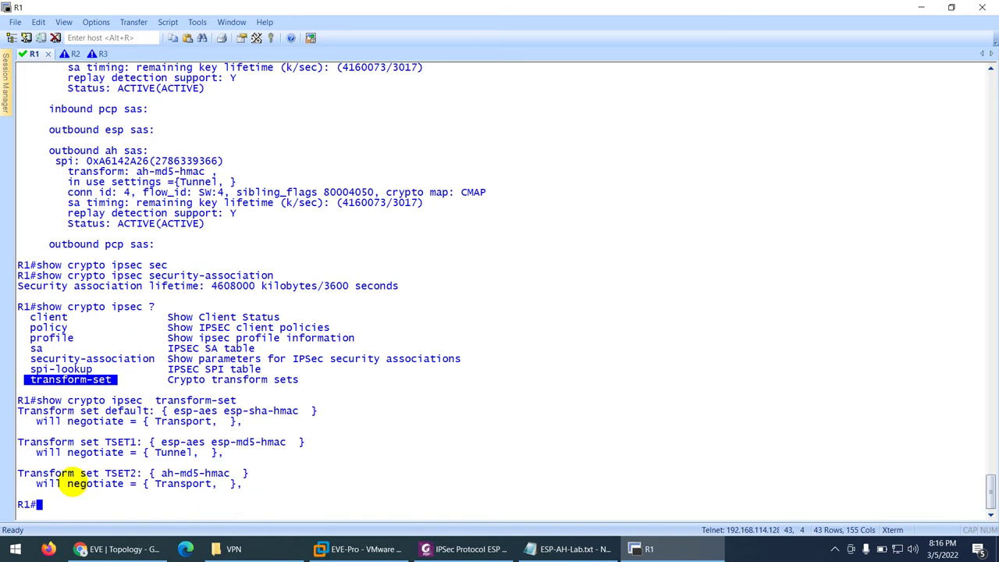
key("Return")
key("Return")
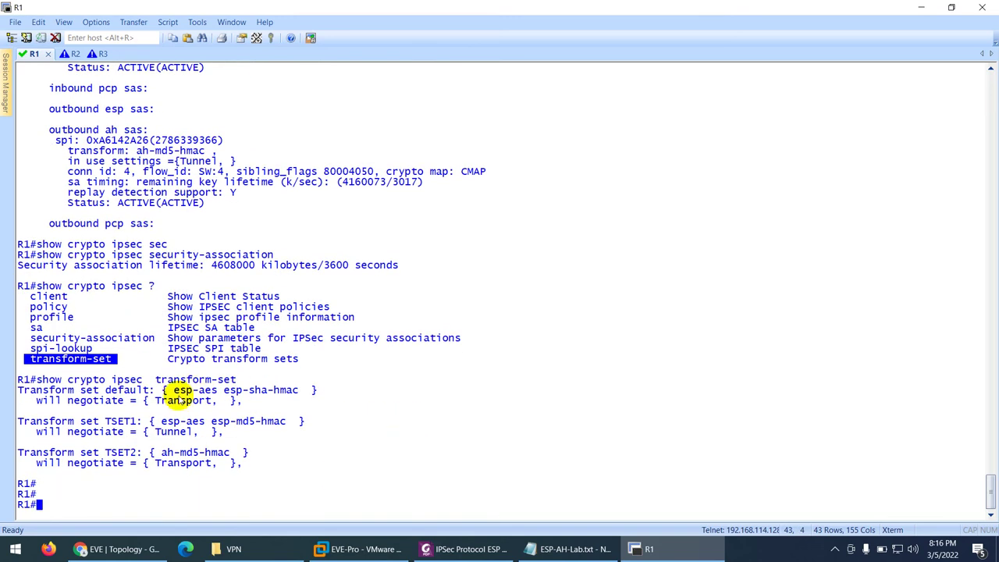
double_click(167, 432)
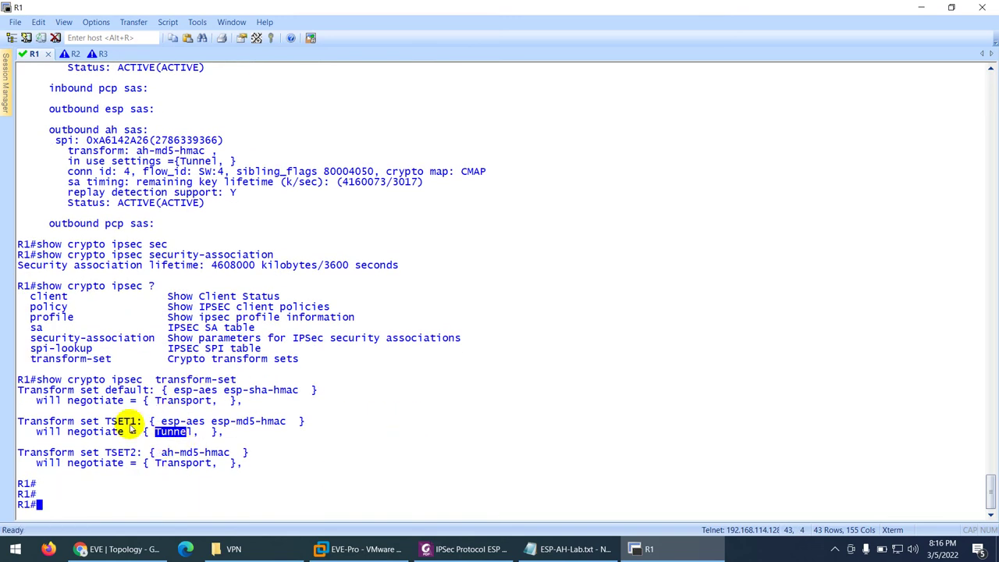
double_click(117, 422)
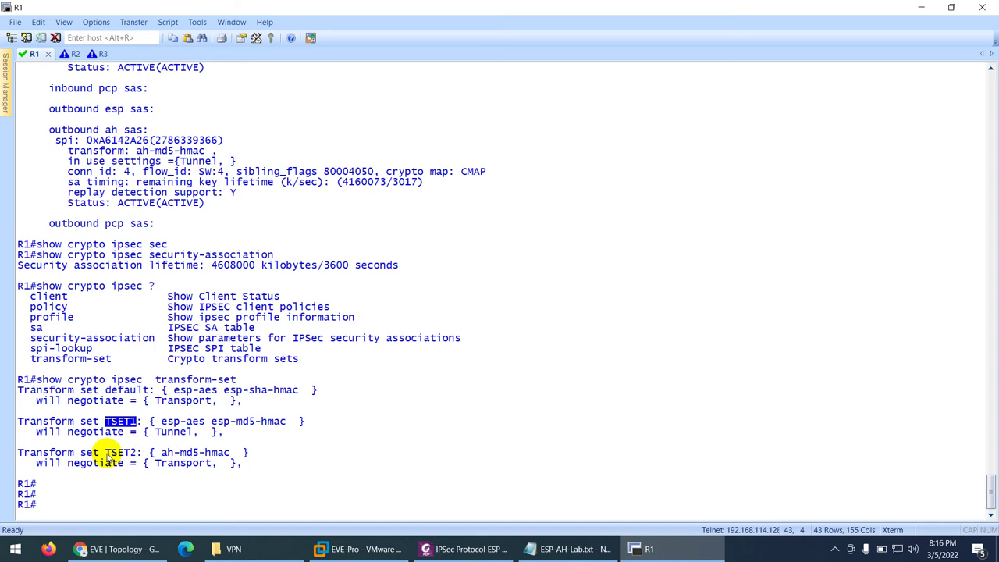
double_click(124, 453)
left_click_drag(156, 463, 207, 466)
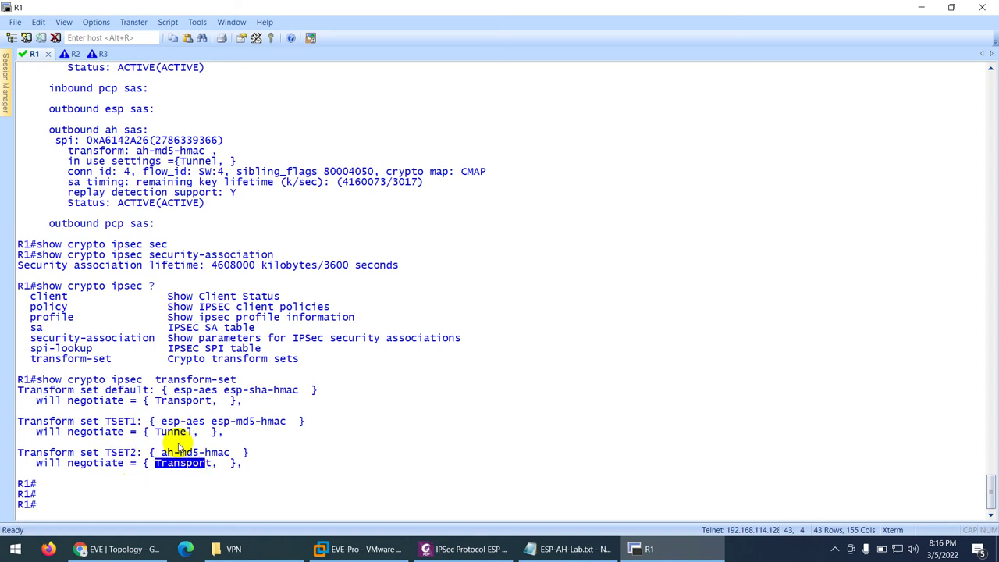
Scroll the IPSec Protocol ESP AH notes PDF down to page 8
left_click(469, 549)
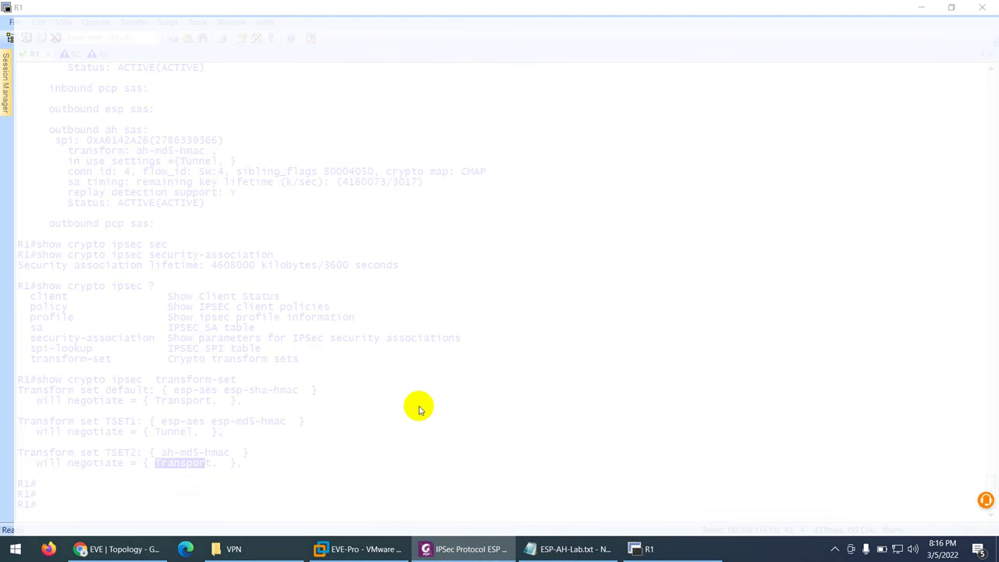
scroll(421, 326, "down", 10)
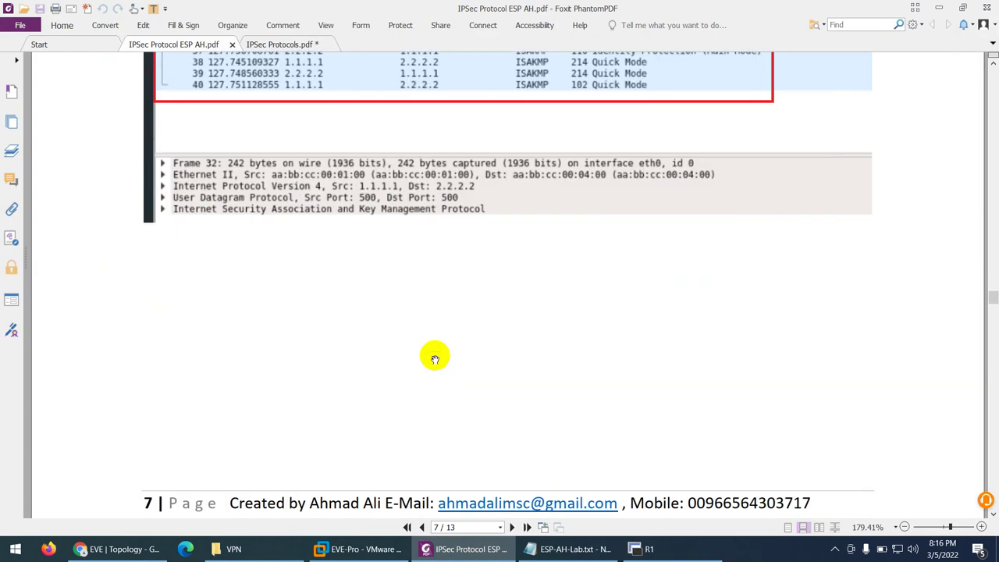
scroll(434, 366, "down", 10)
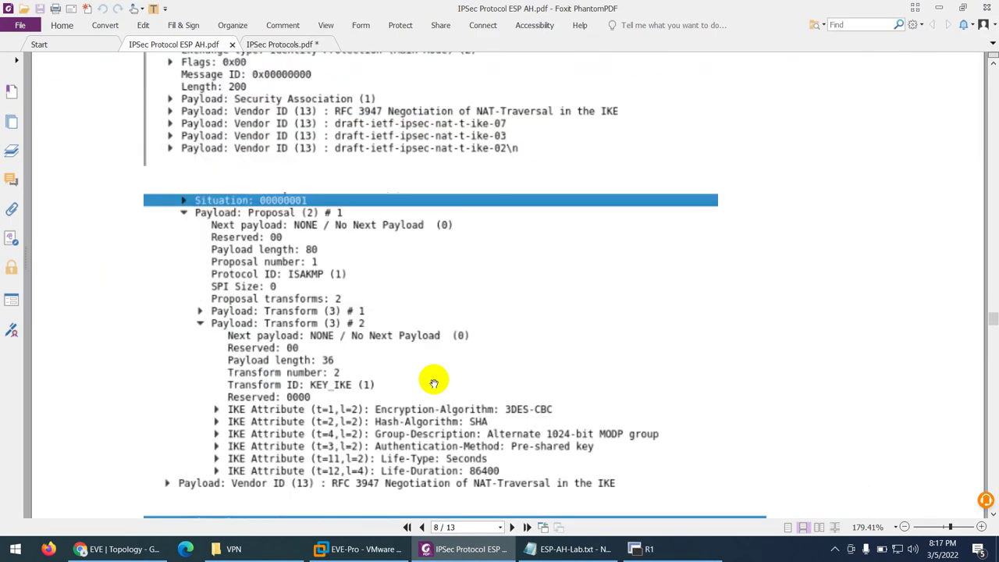